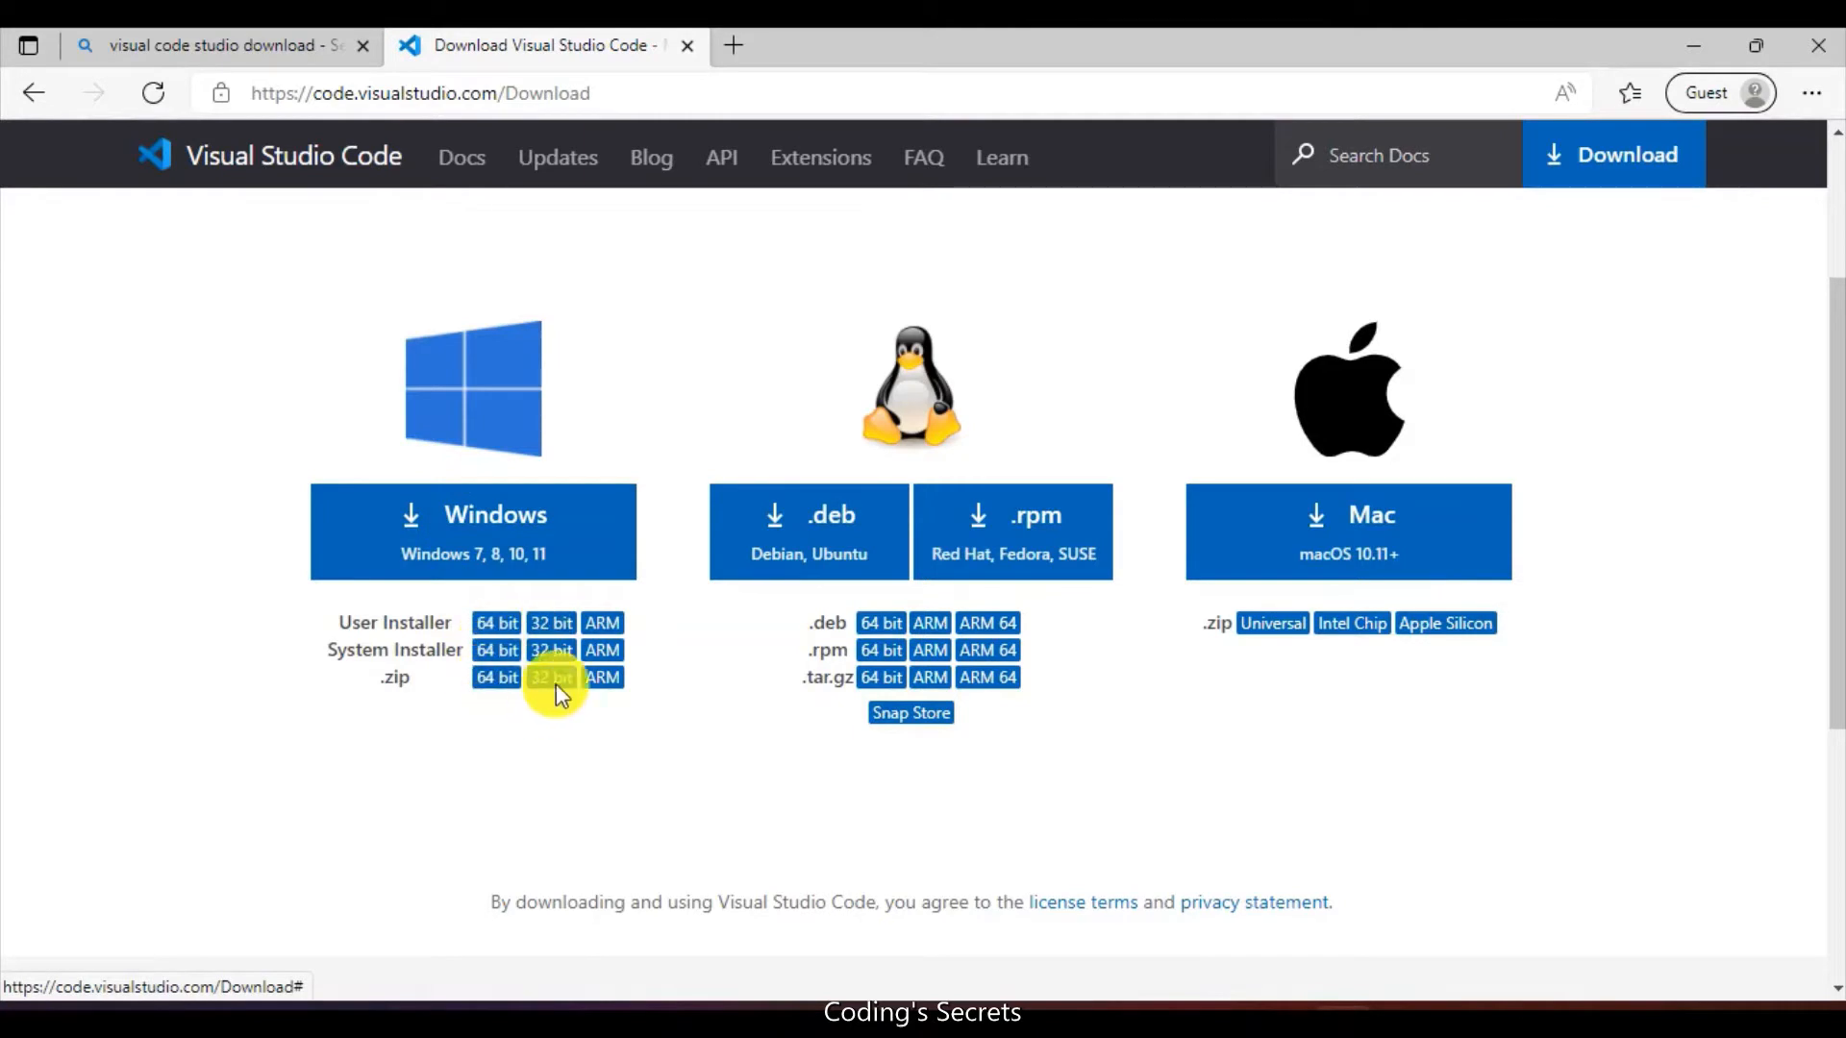
Download the Windows version of Visual Studio Code.
click(507, 529)
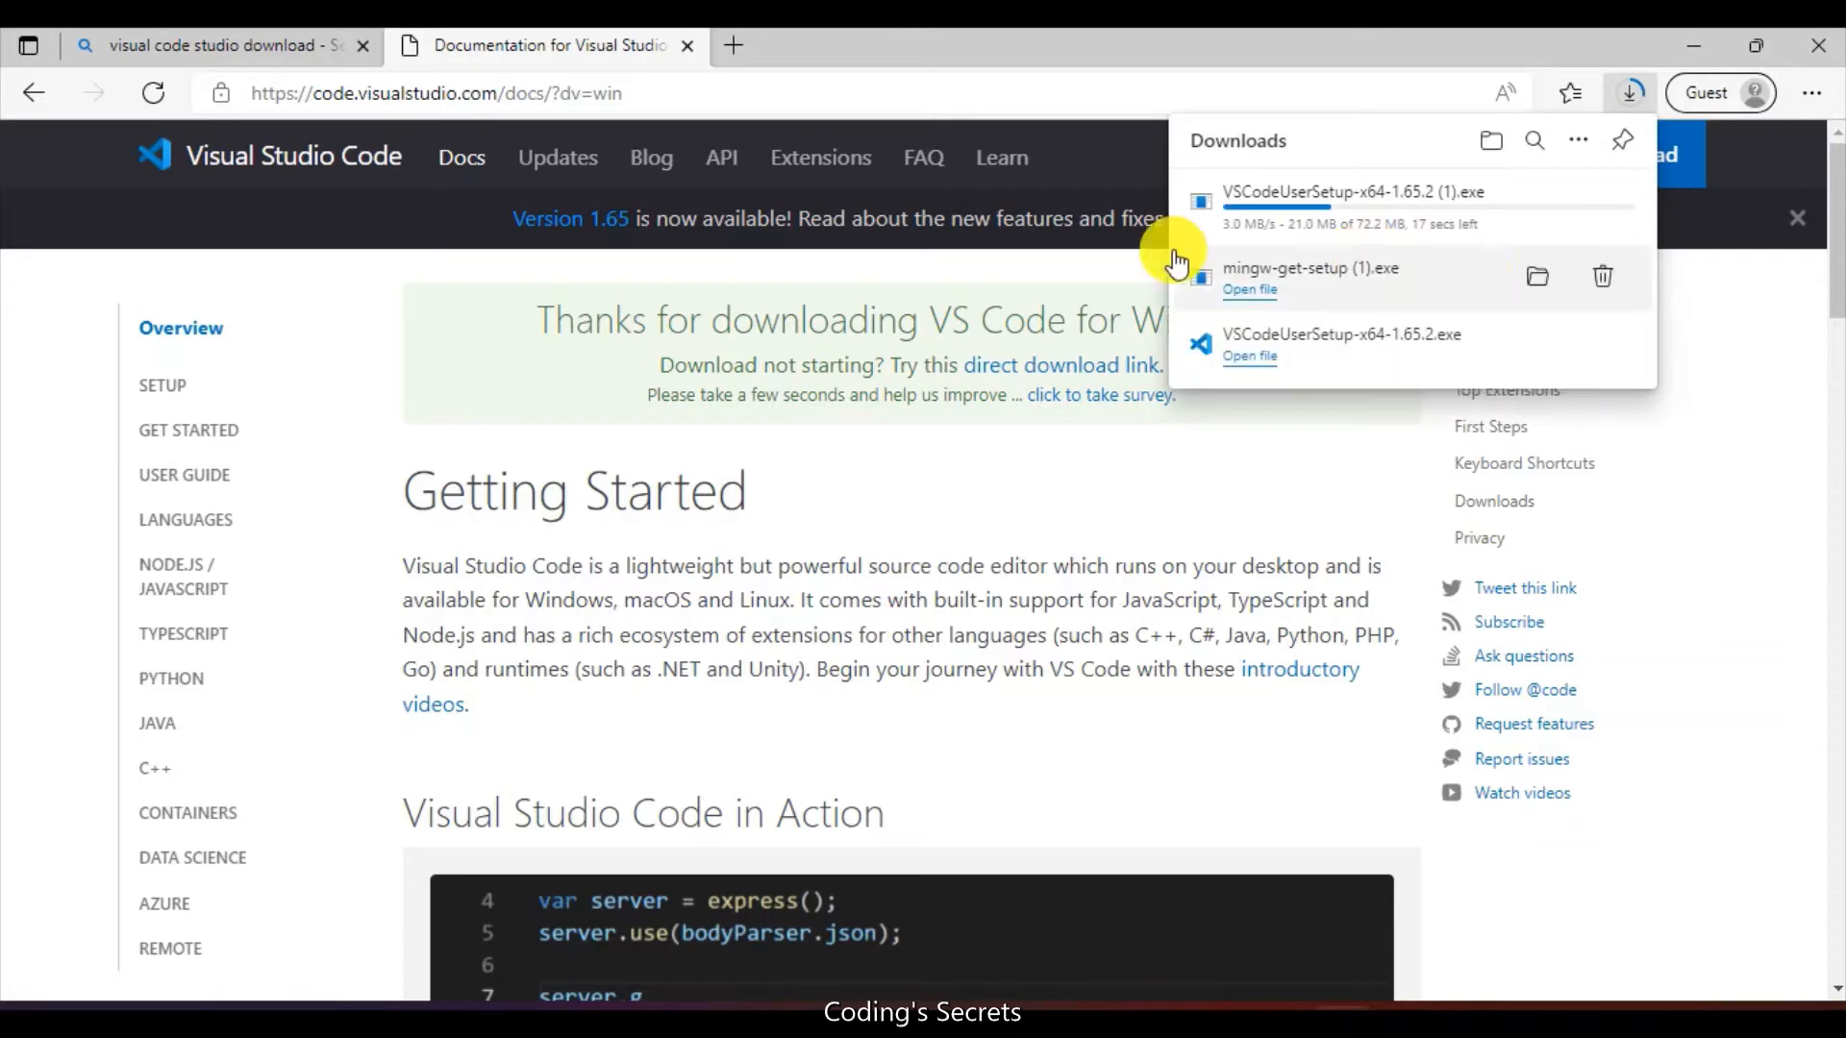
Return to the Bing results and search the web for "mingw".
click(284, 45)
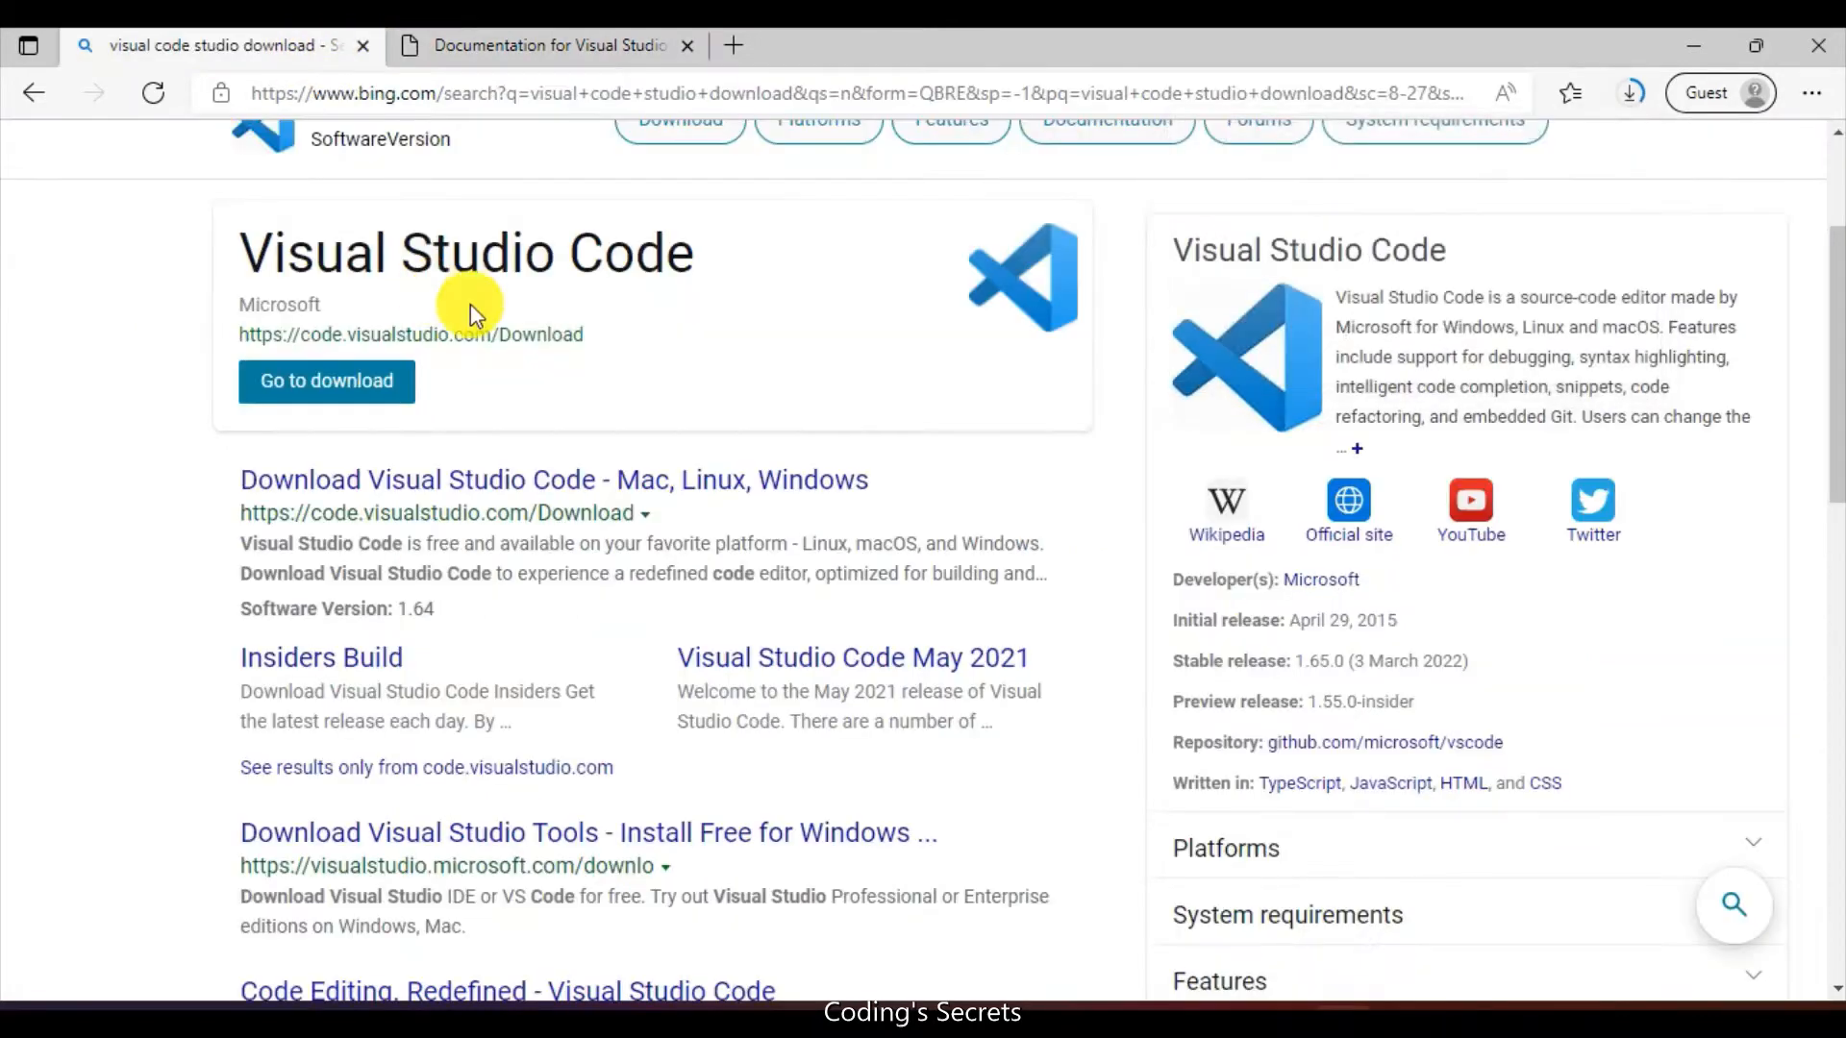
scroll(634, 310, up, 3)
click(568, 169)
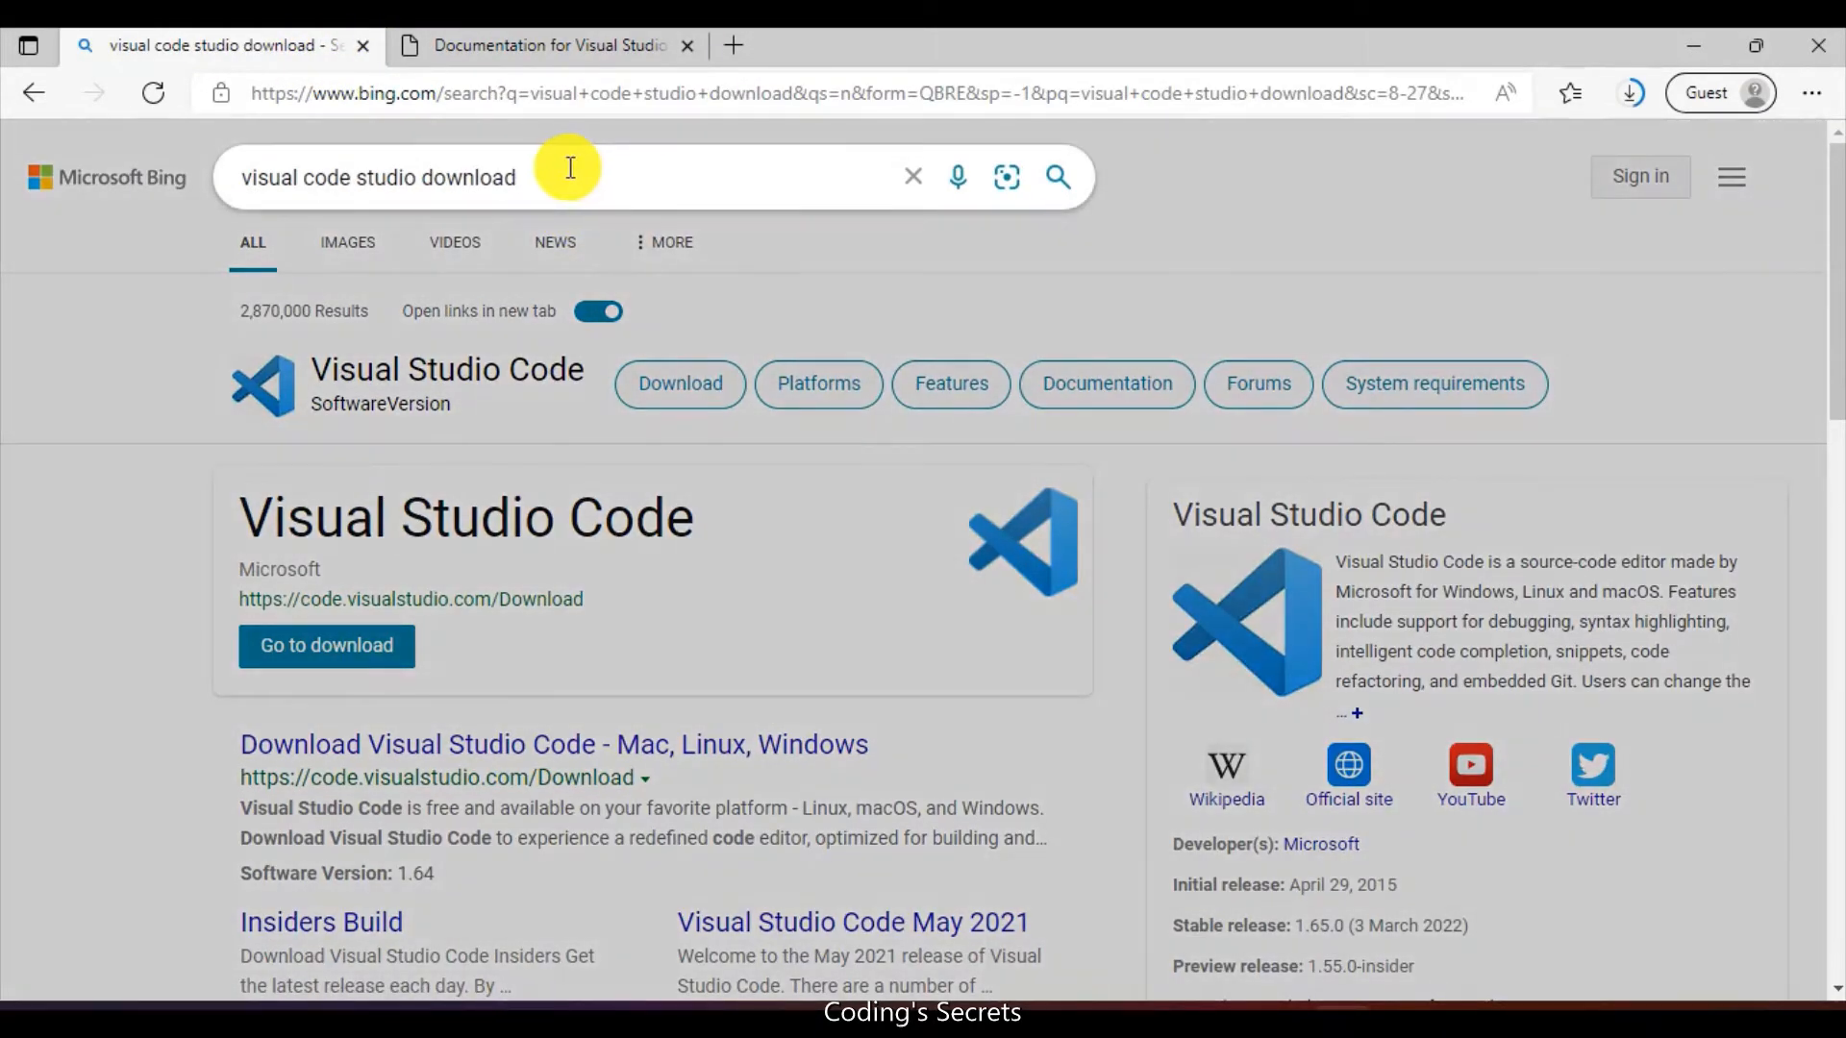
text(min)
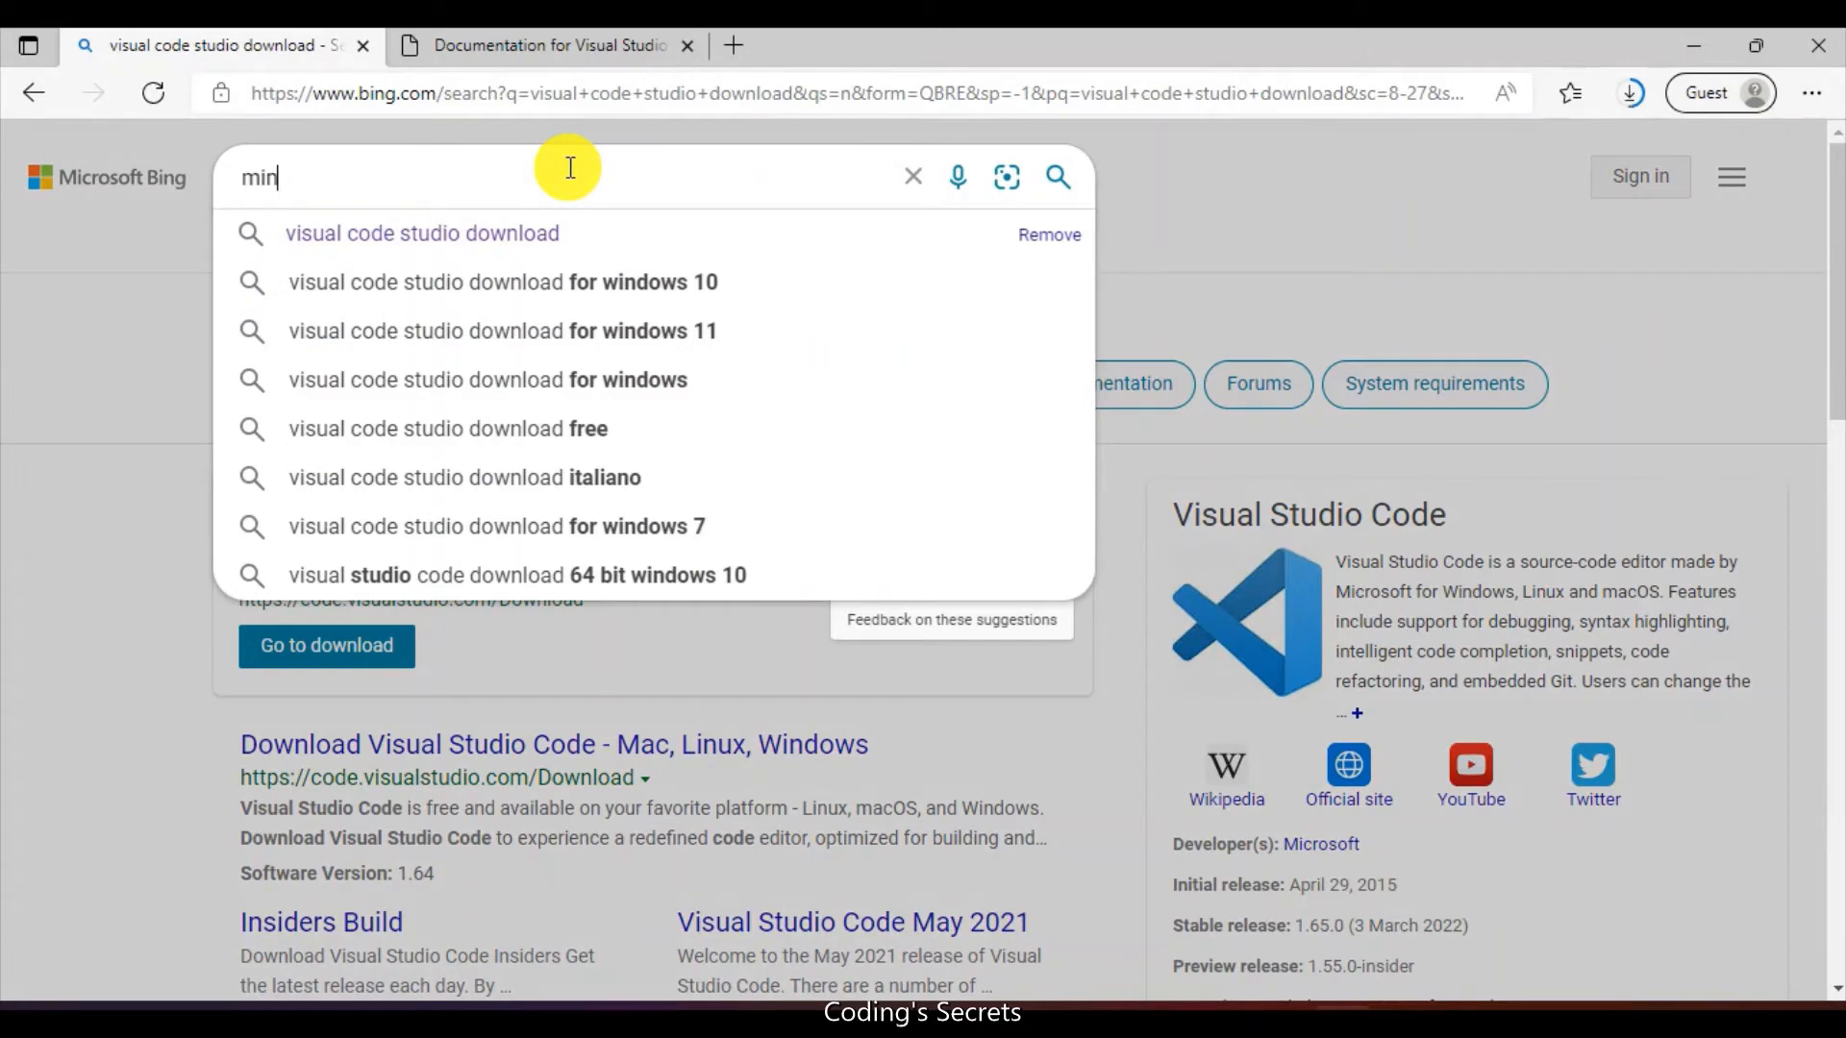
text(gw)
key(Return)
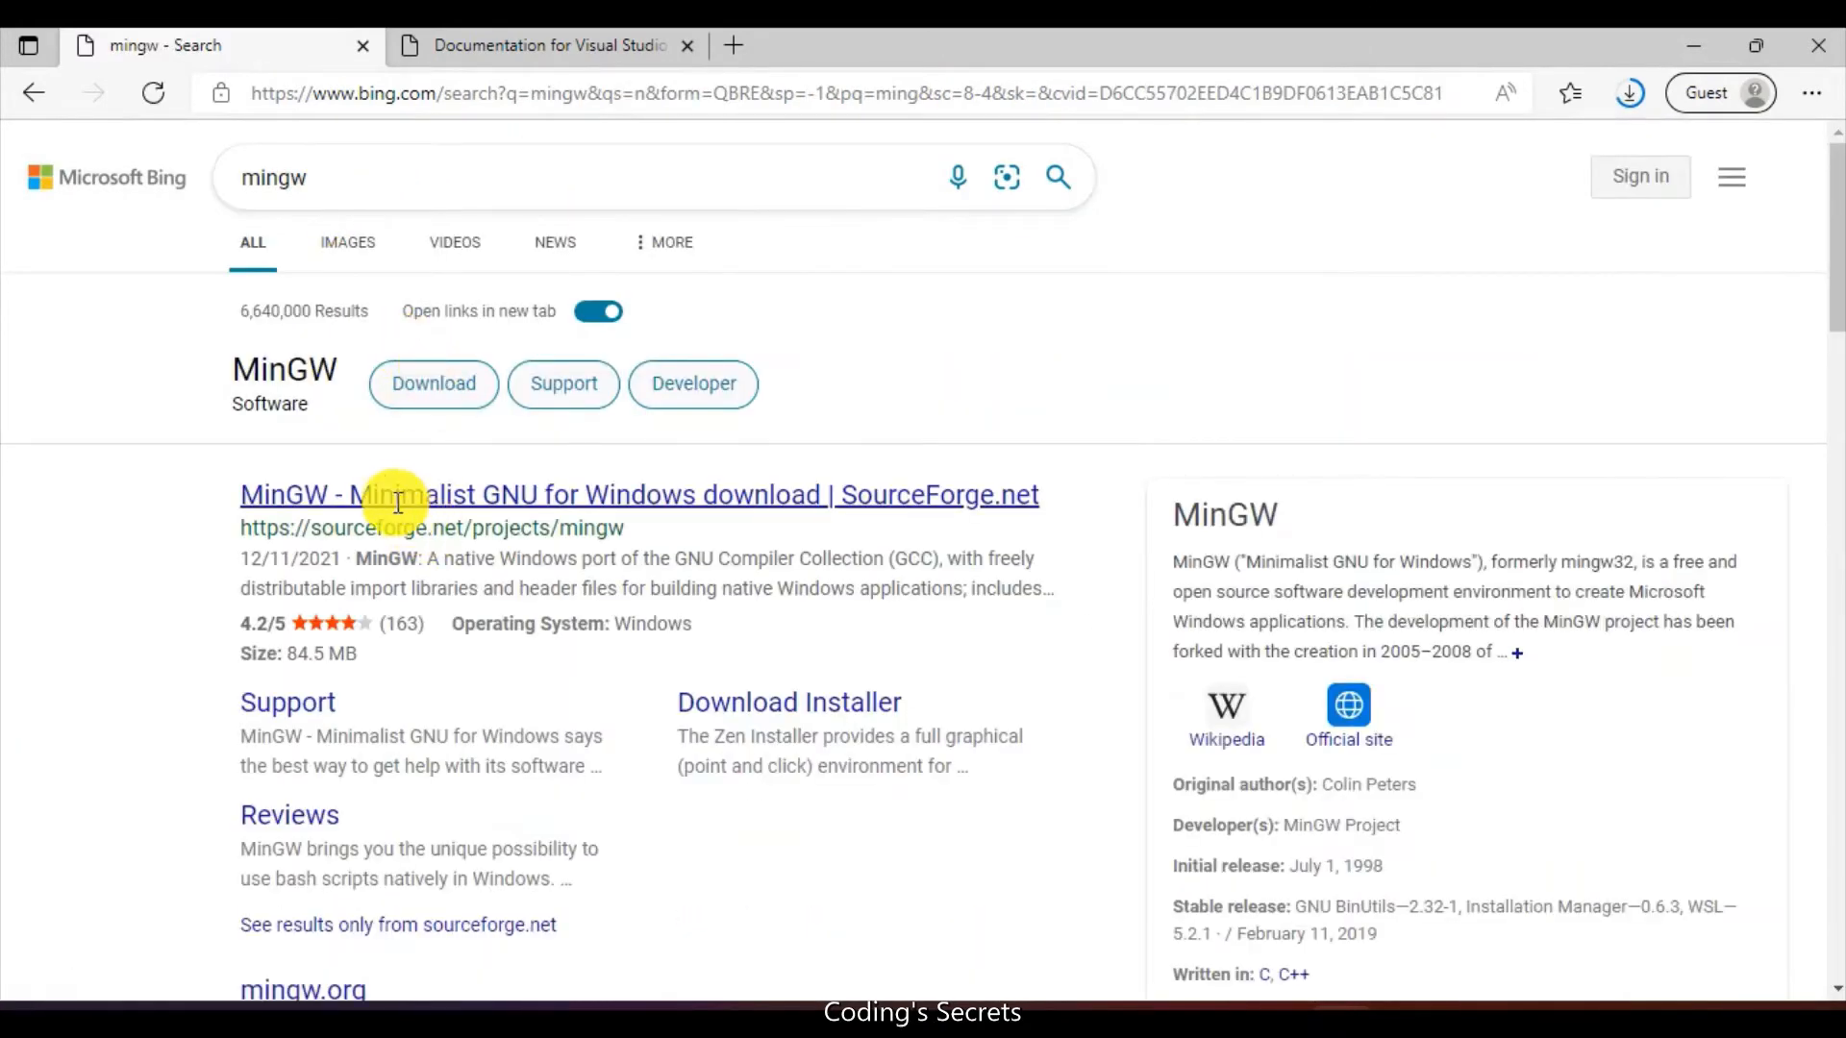
Open the SourceForge page for MinGW - Minimalist GNU for Windows and download its installer.
click(390, 496)
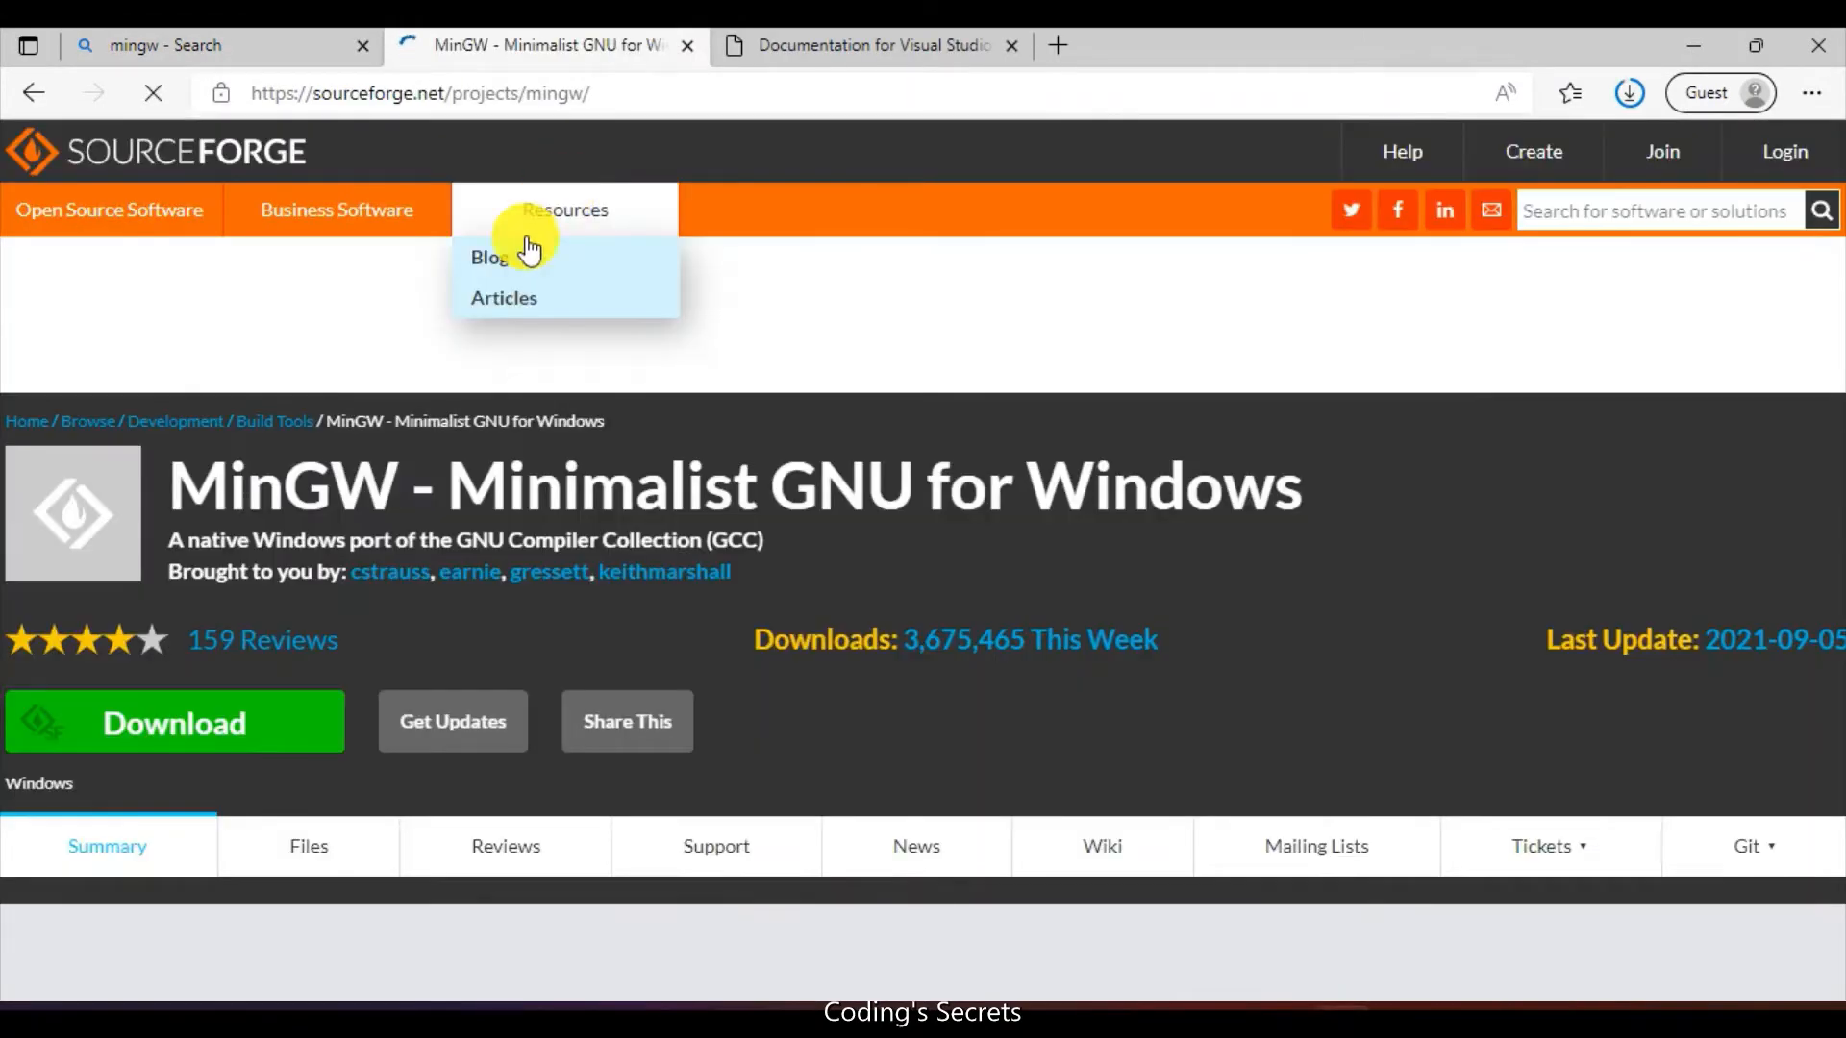
click(272, 741)
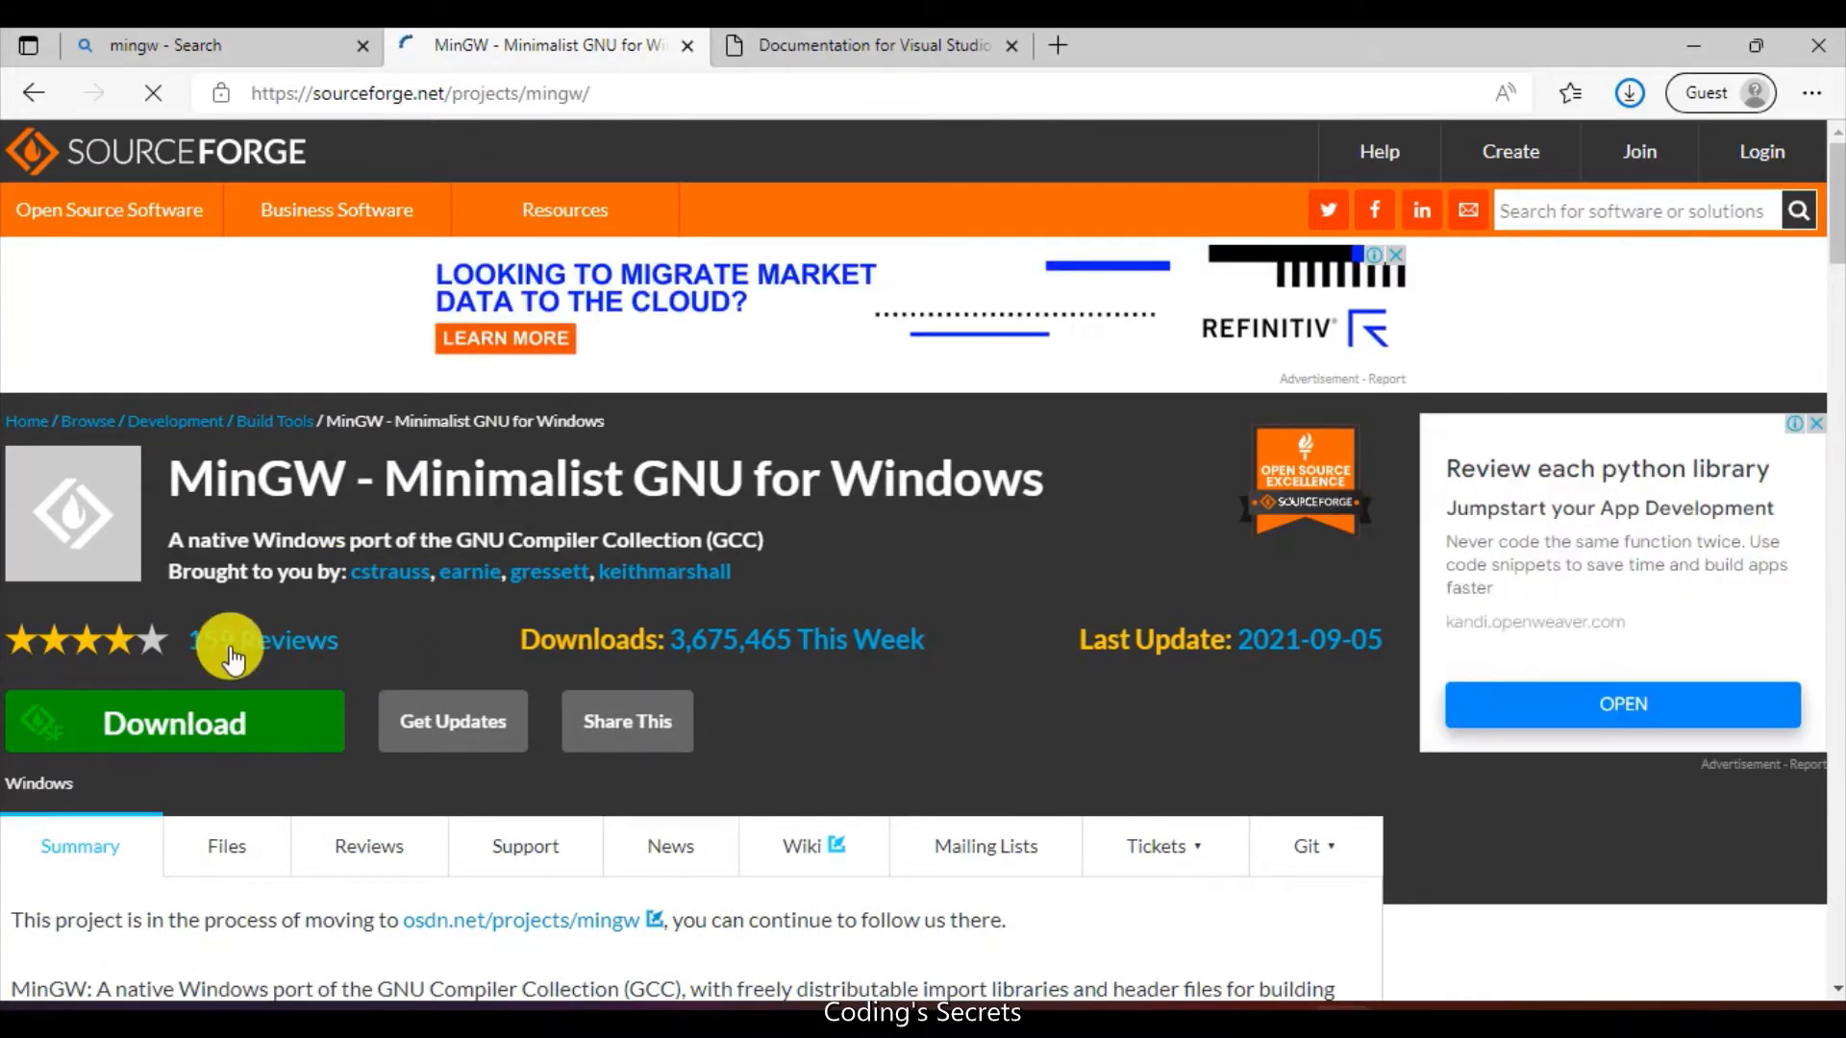
click(236, 731)
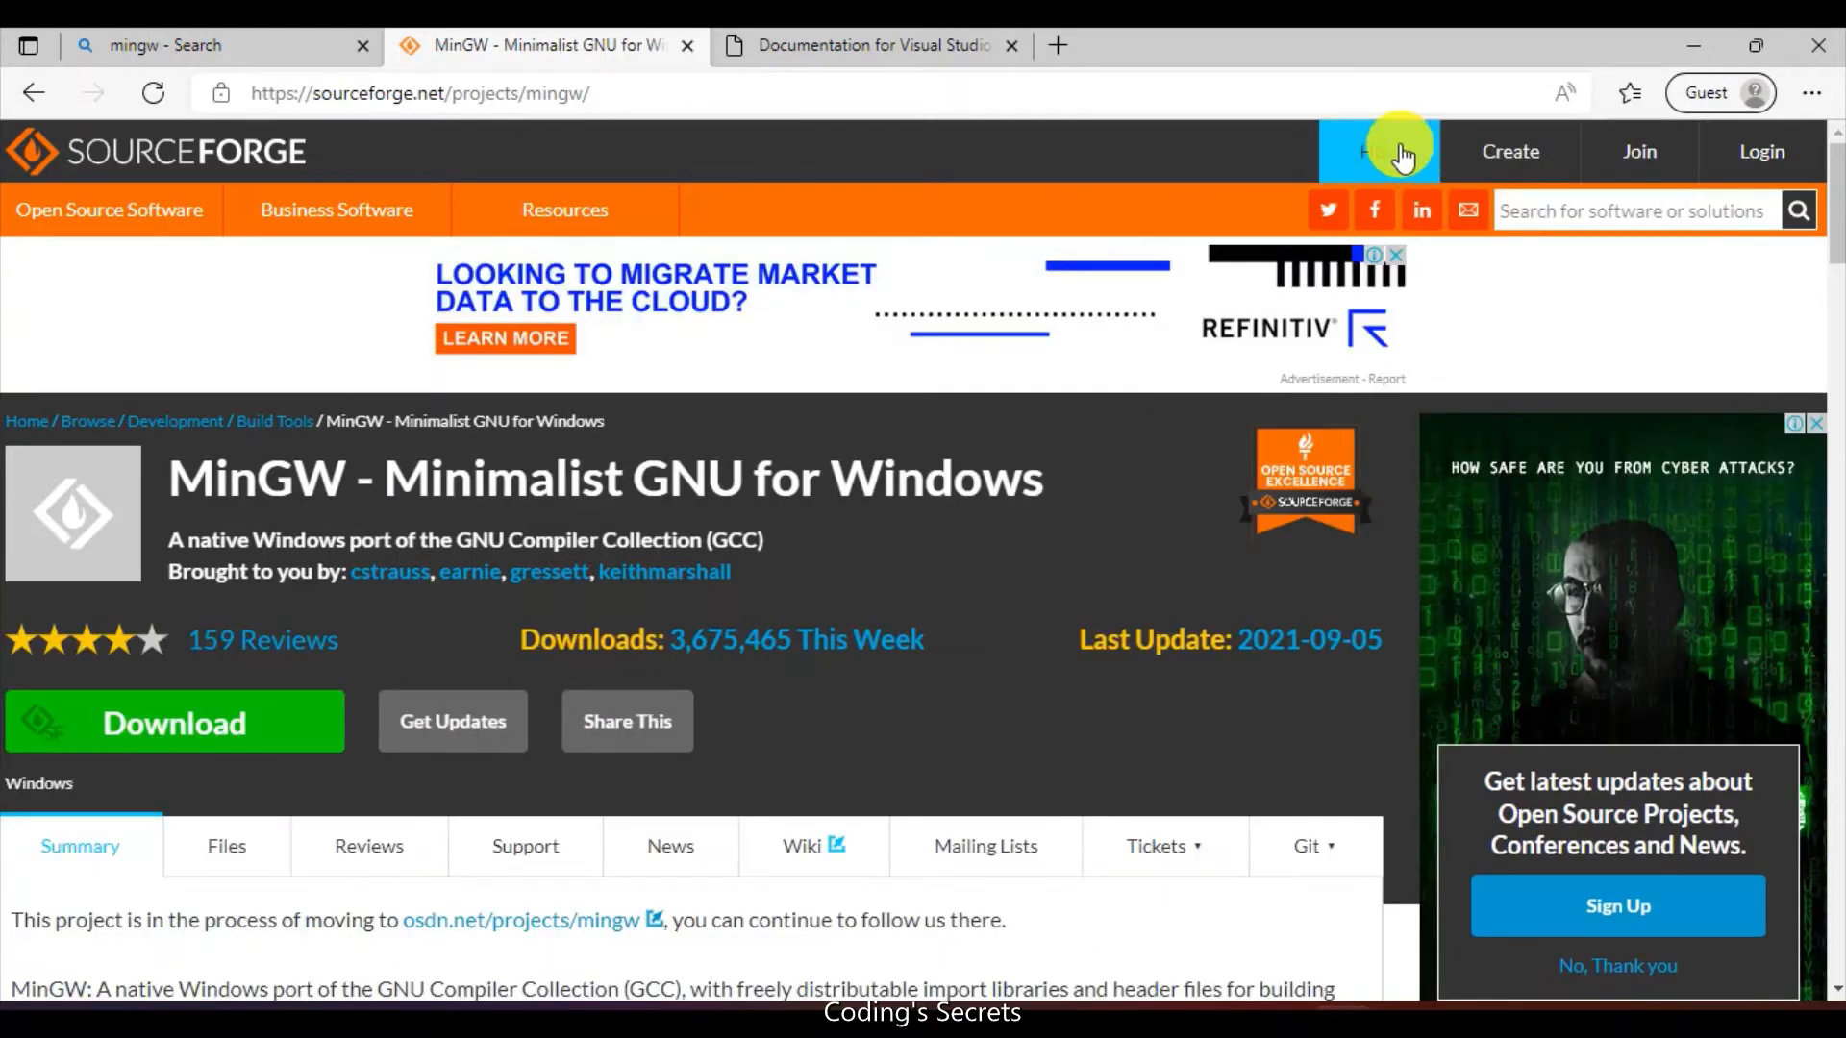
Open the browser's download list and show mingw-get-setup (1).exe in its folder.
click(1811, 92)
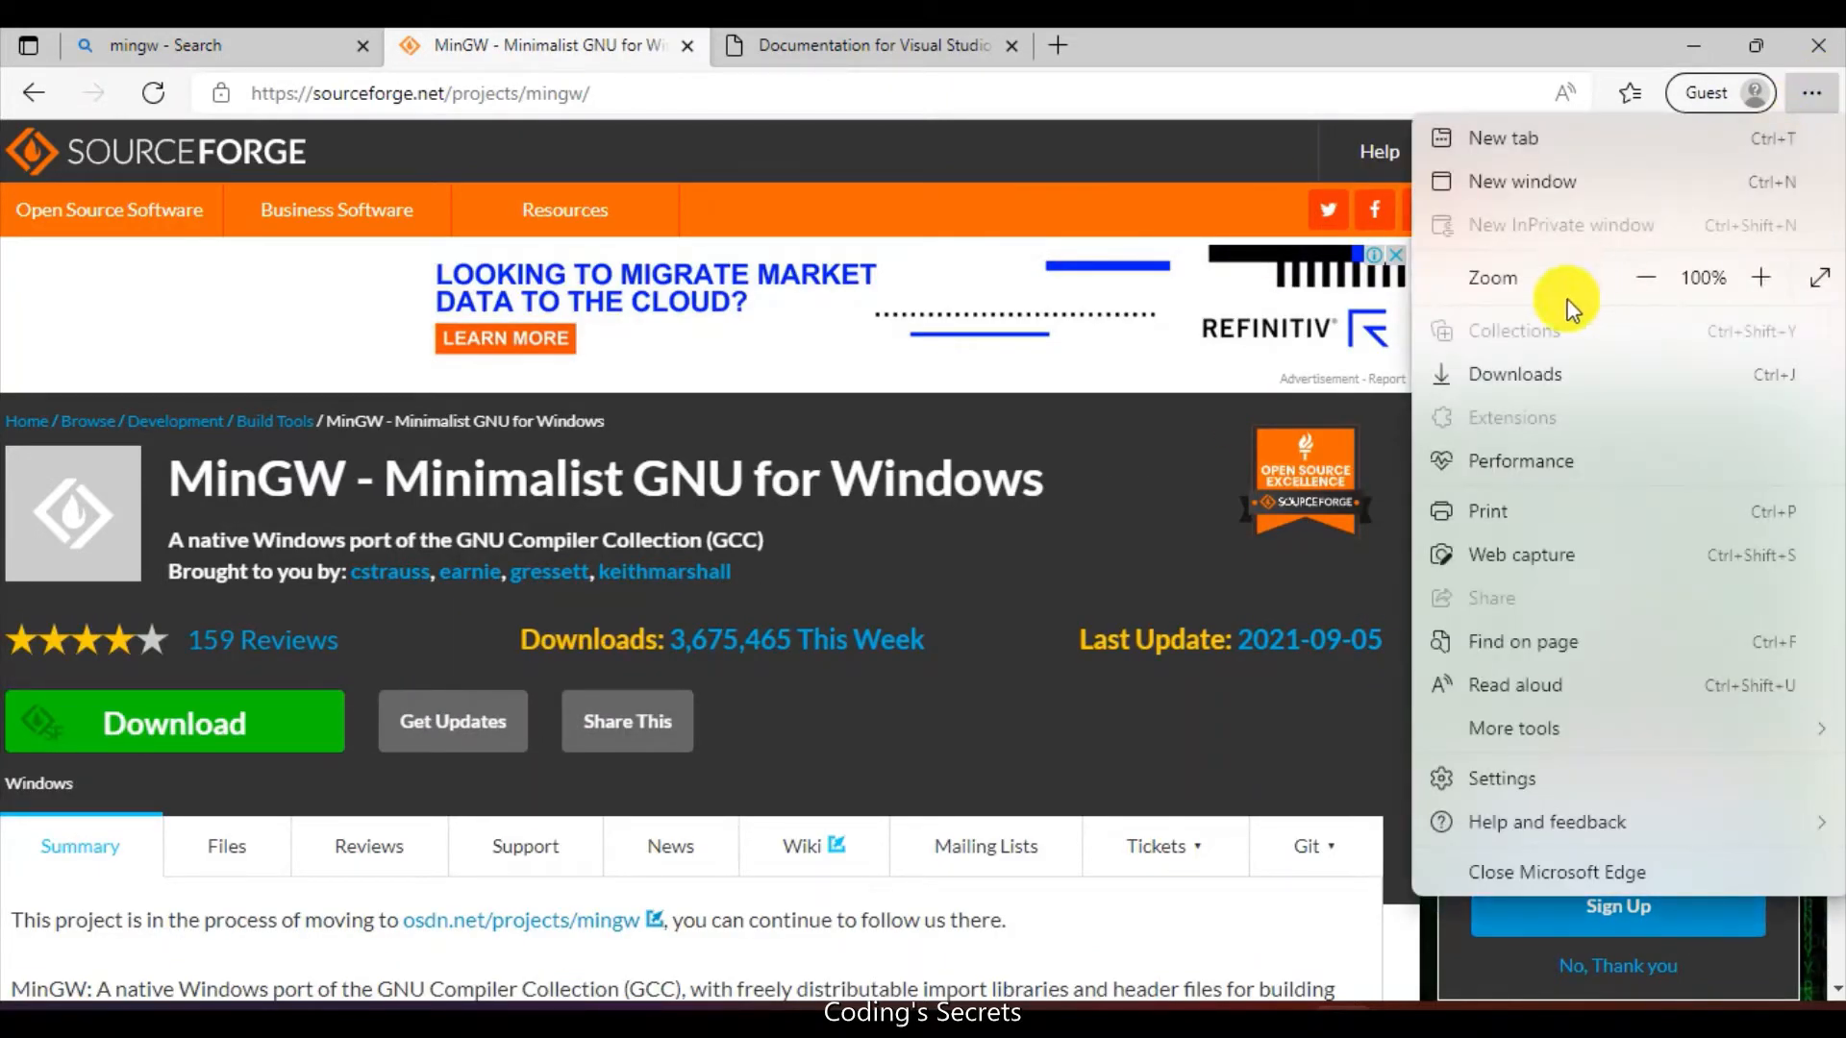
click(1520, 383)
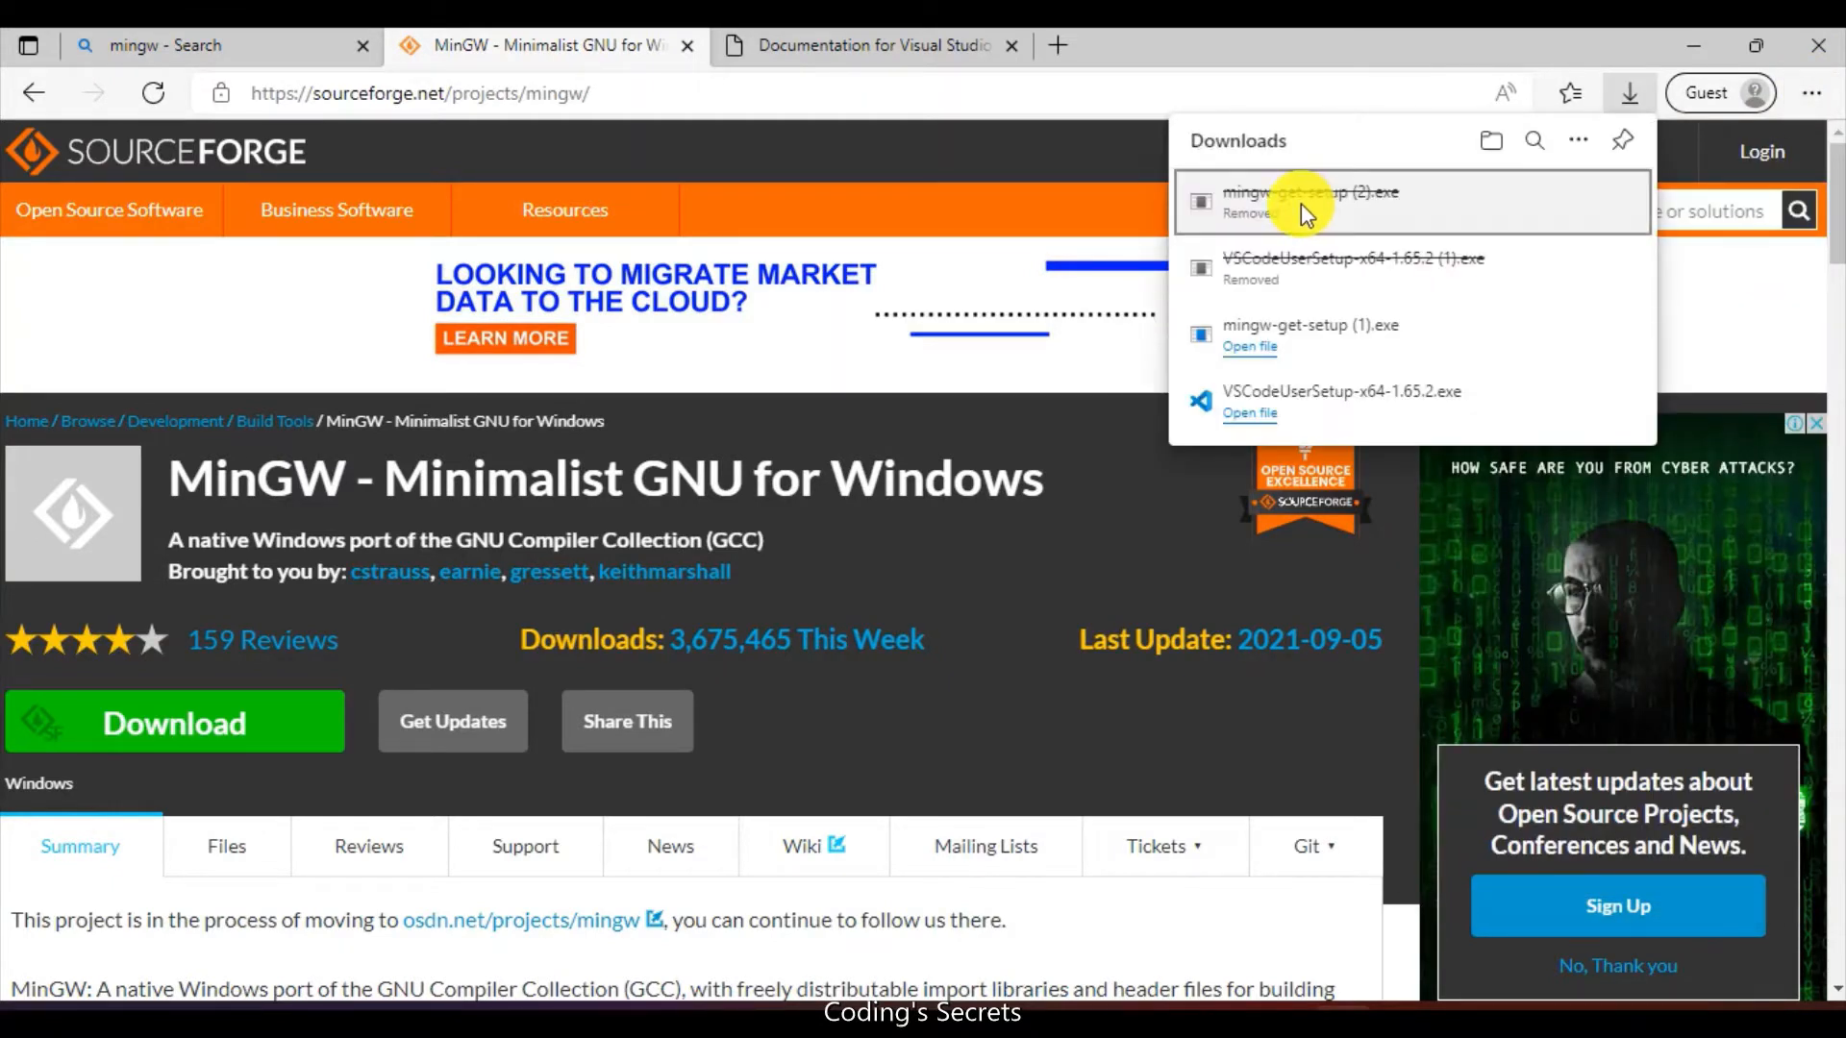
mouse_move(1256, 362)
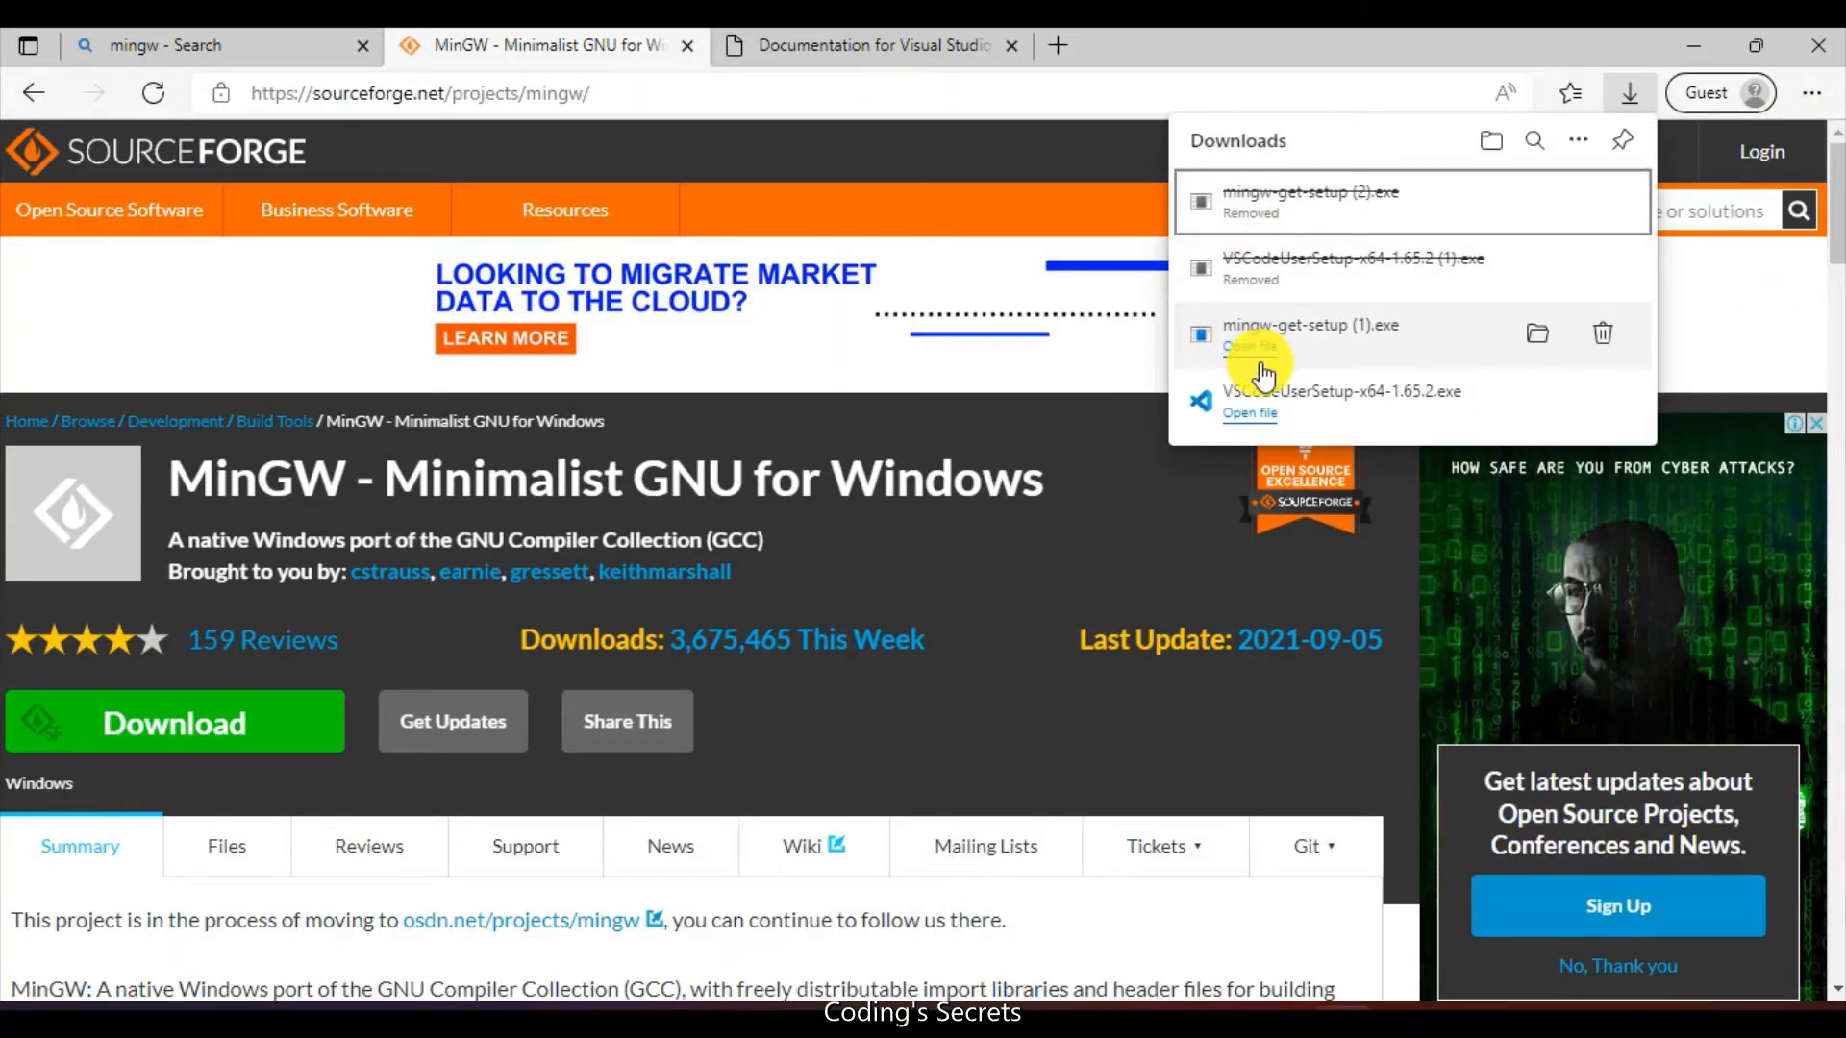
click(1539, 338)
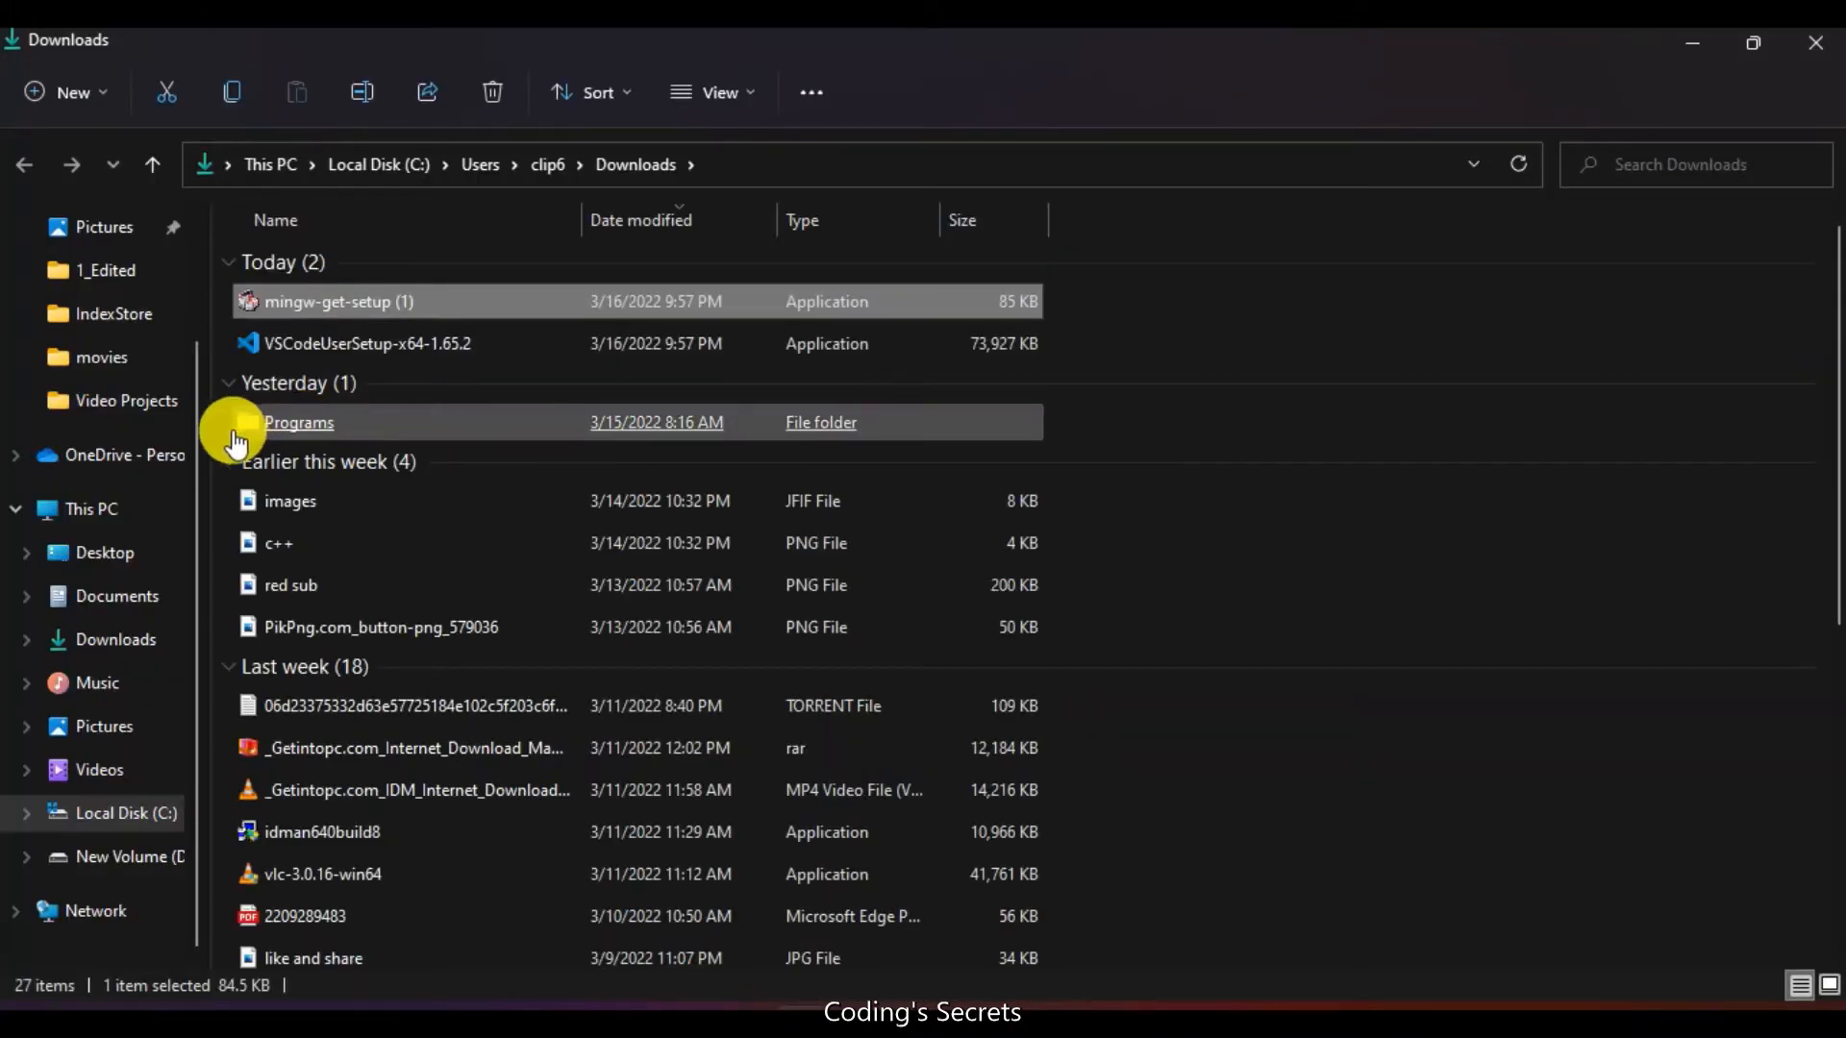
Collapse the Yesterday, Earlier this week, Last week and Earlier this month groups in the Downloads folder.
click(229, 463)
click(229, 383)
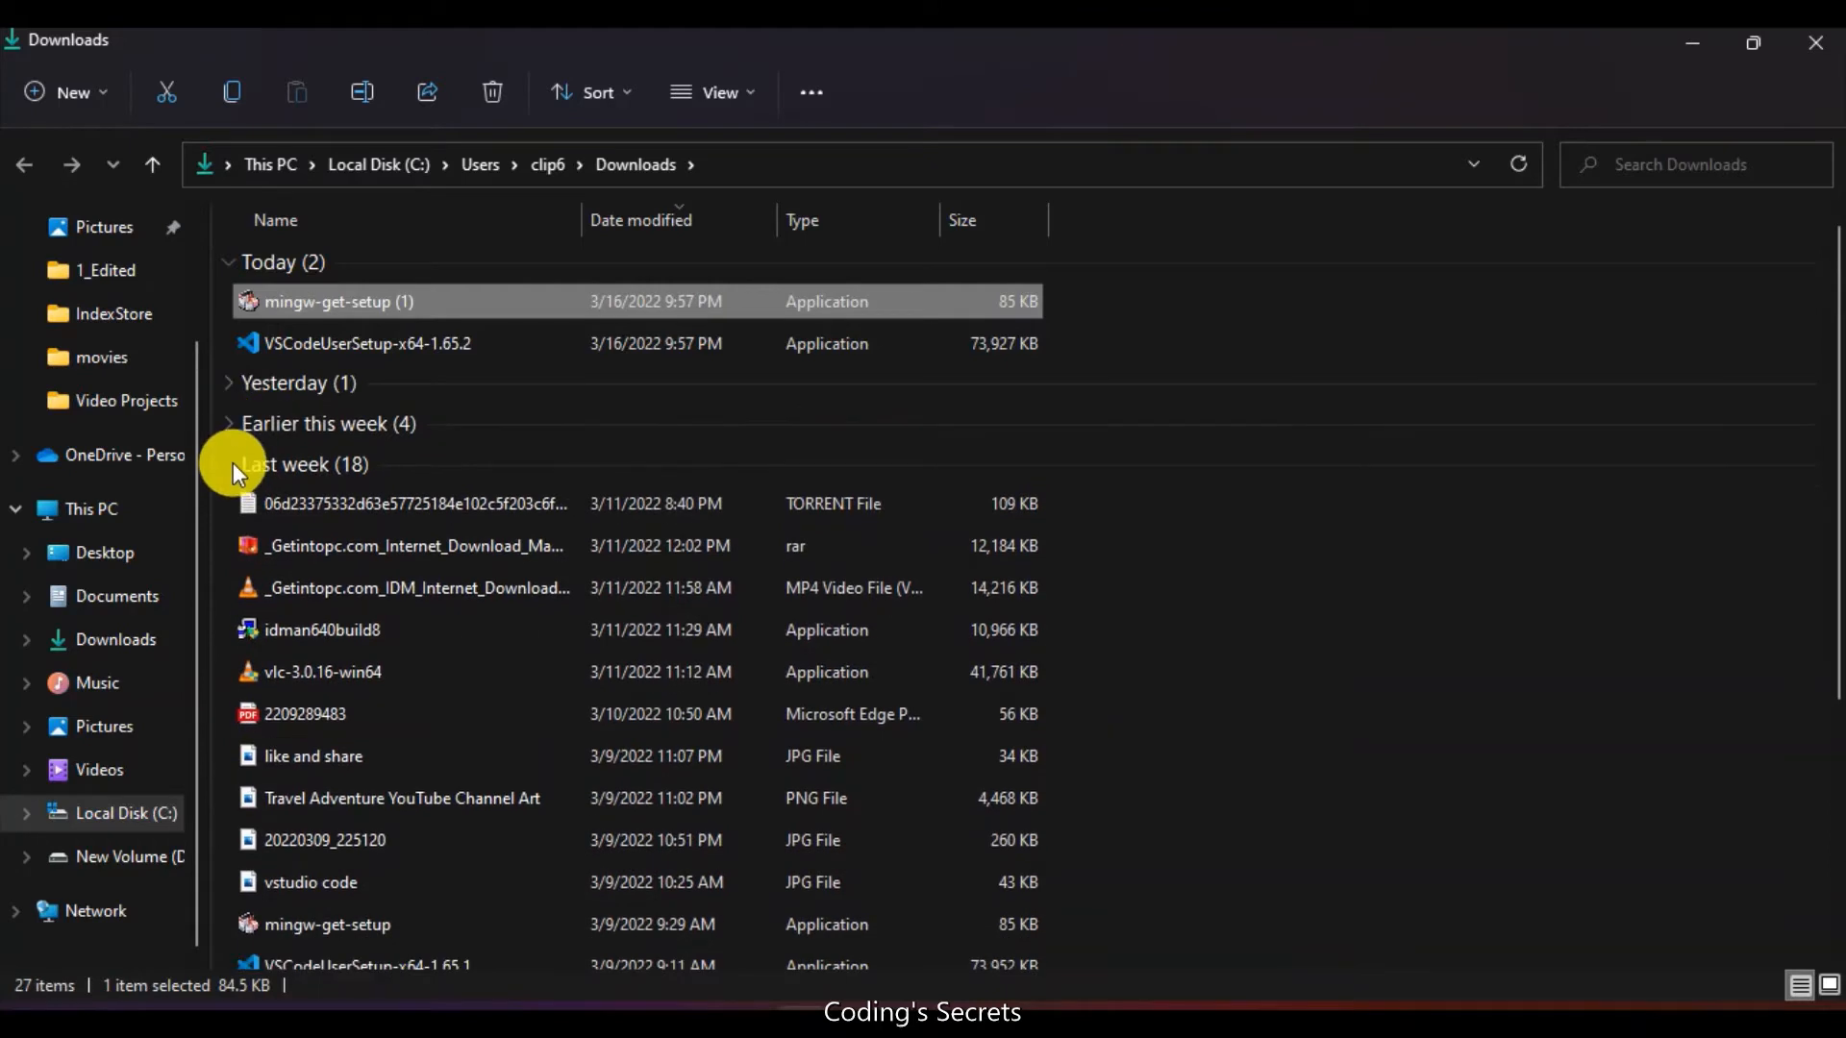
click(234, 463)
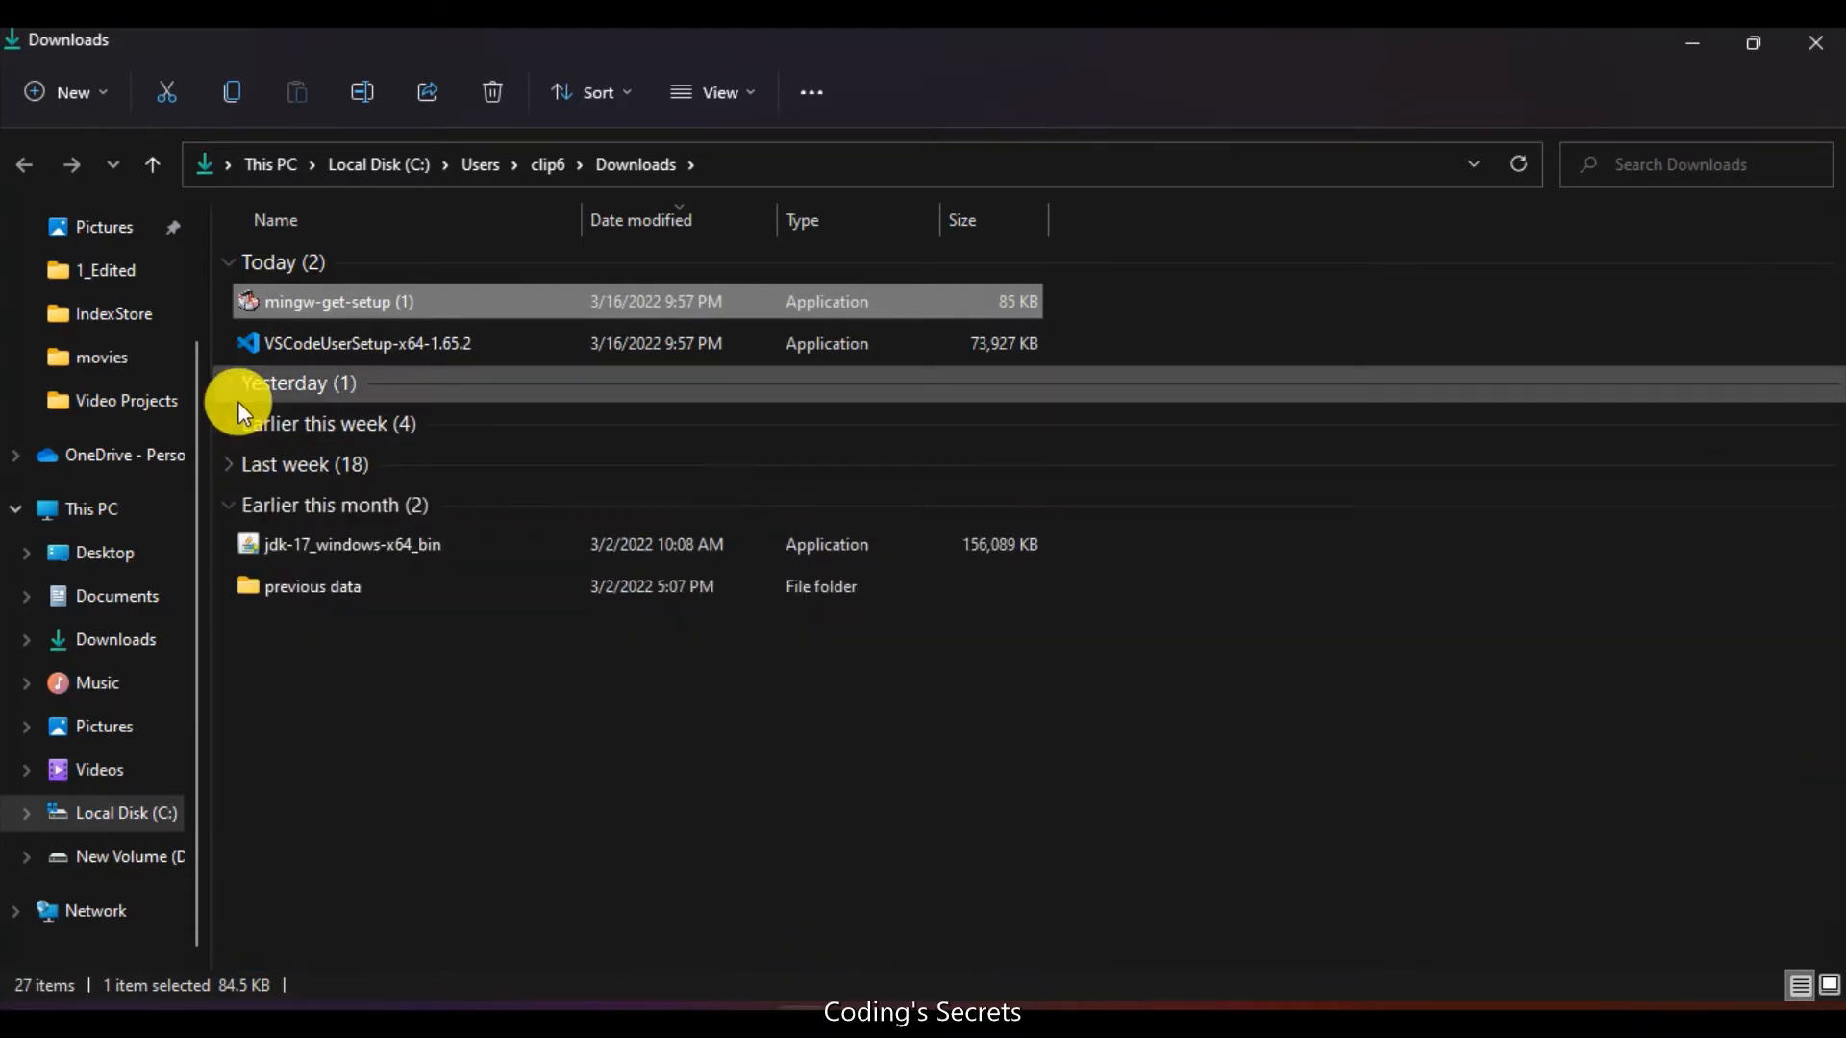
click(235, 497)
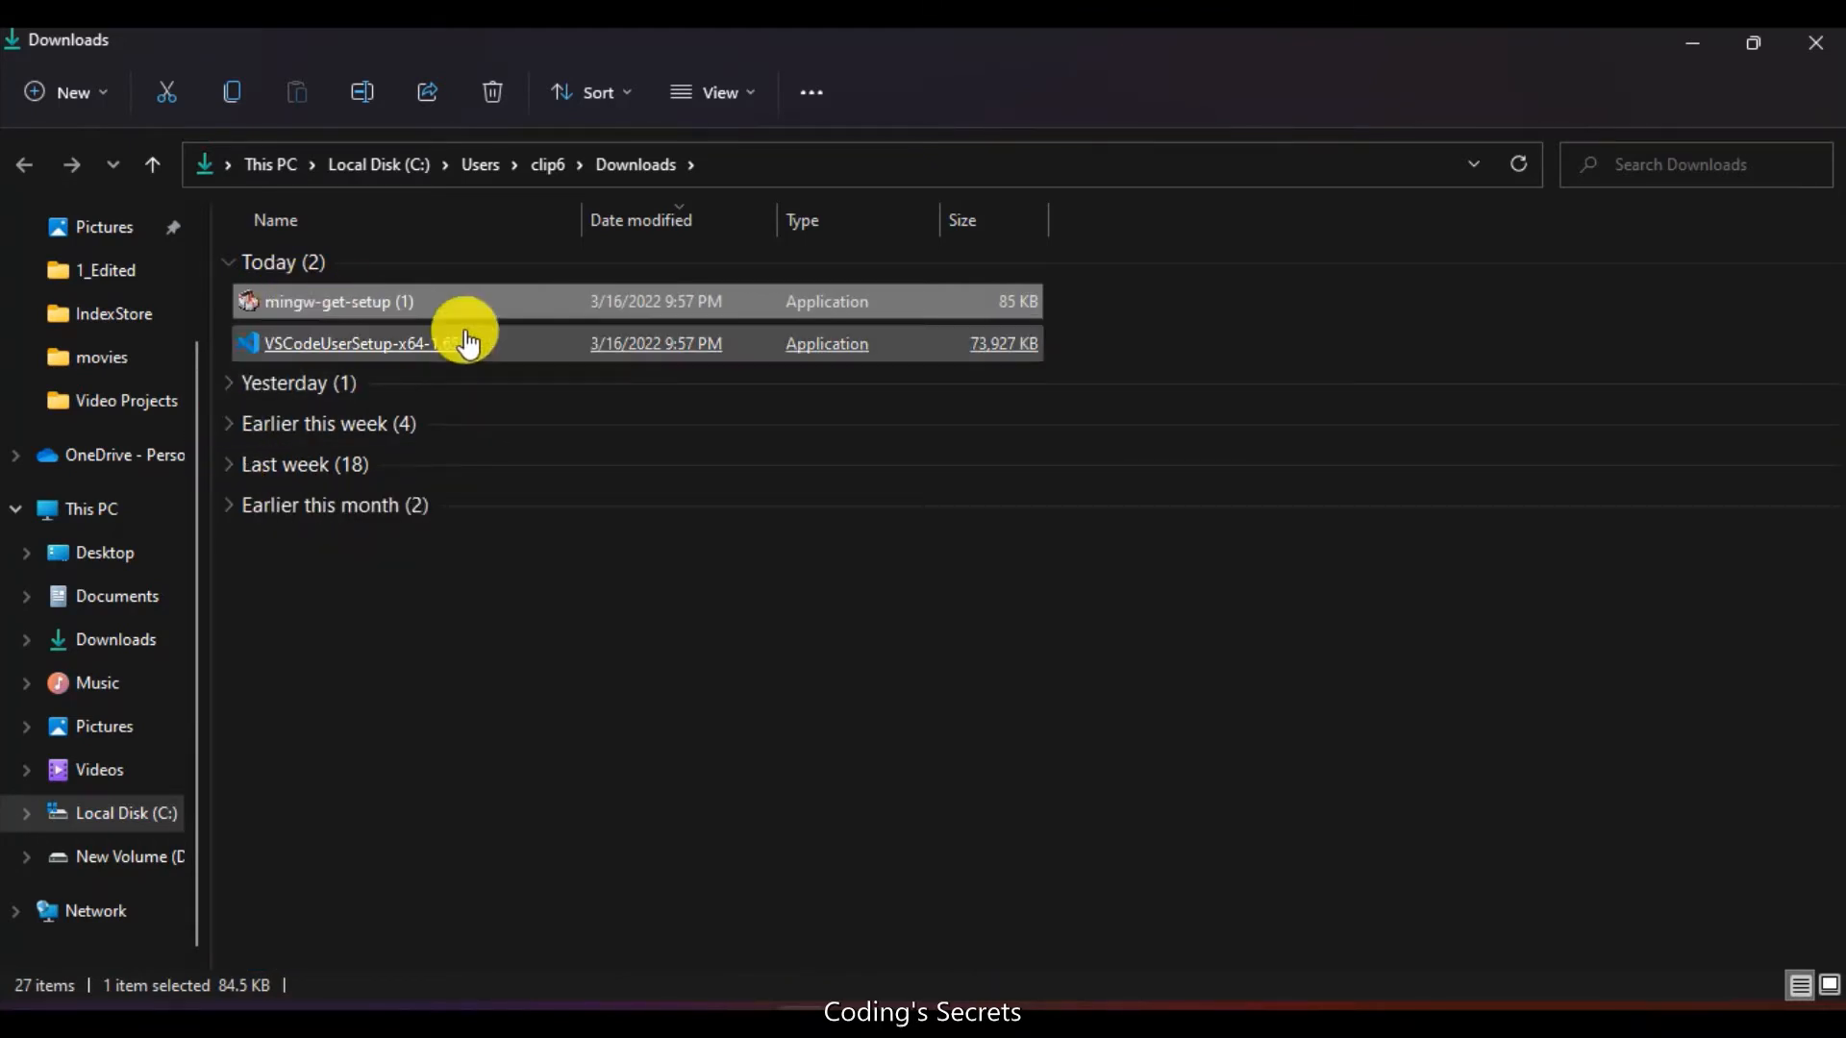
Run VSCodeUserSetup-x64-1.65.2 and agree to continue the installation over the existing version.
click(424, 358)
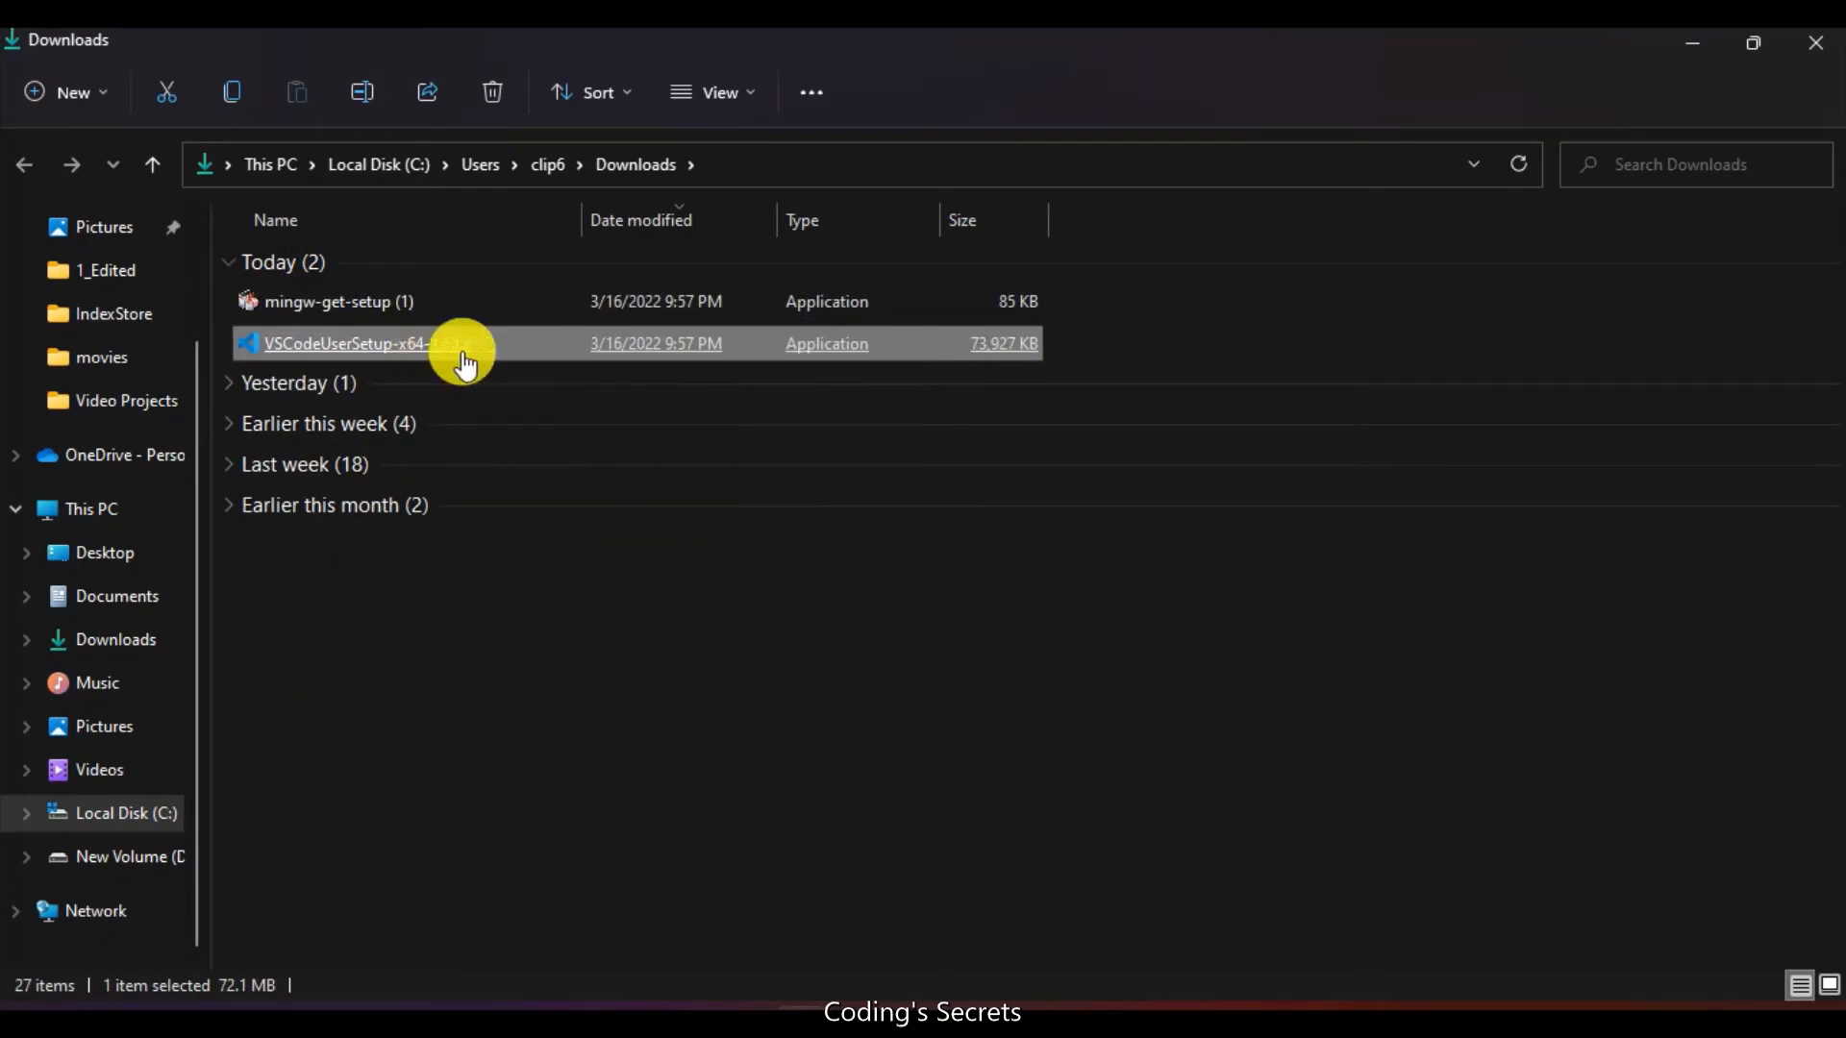
right_click(494, 359)
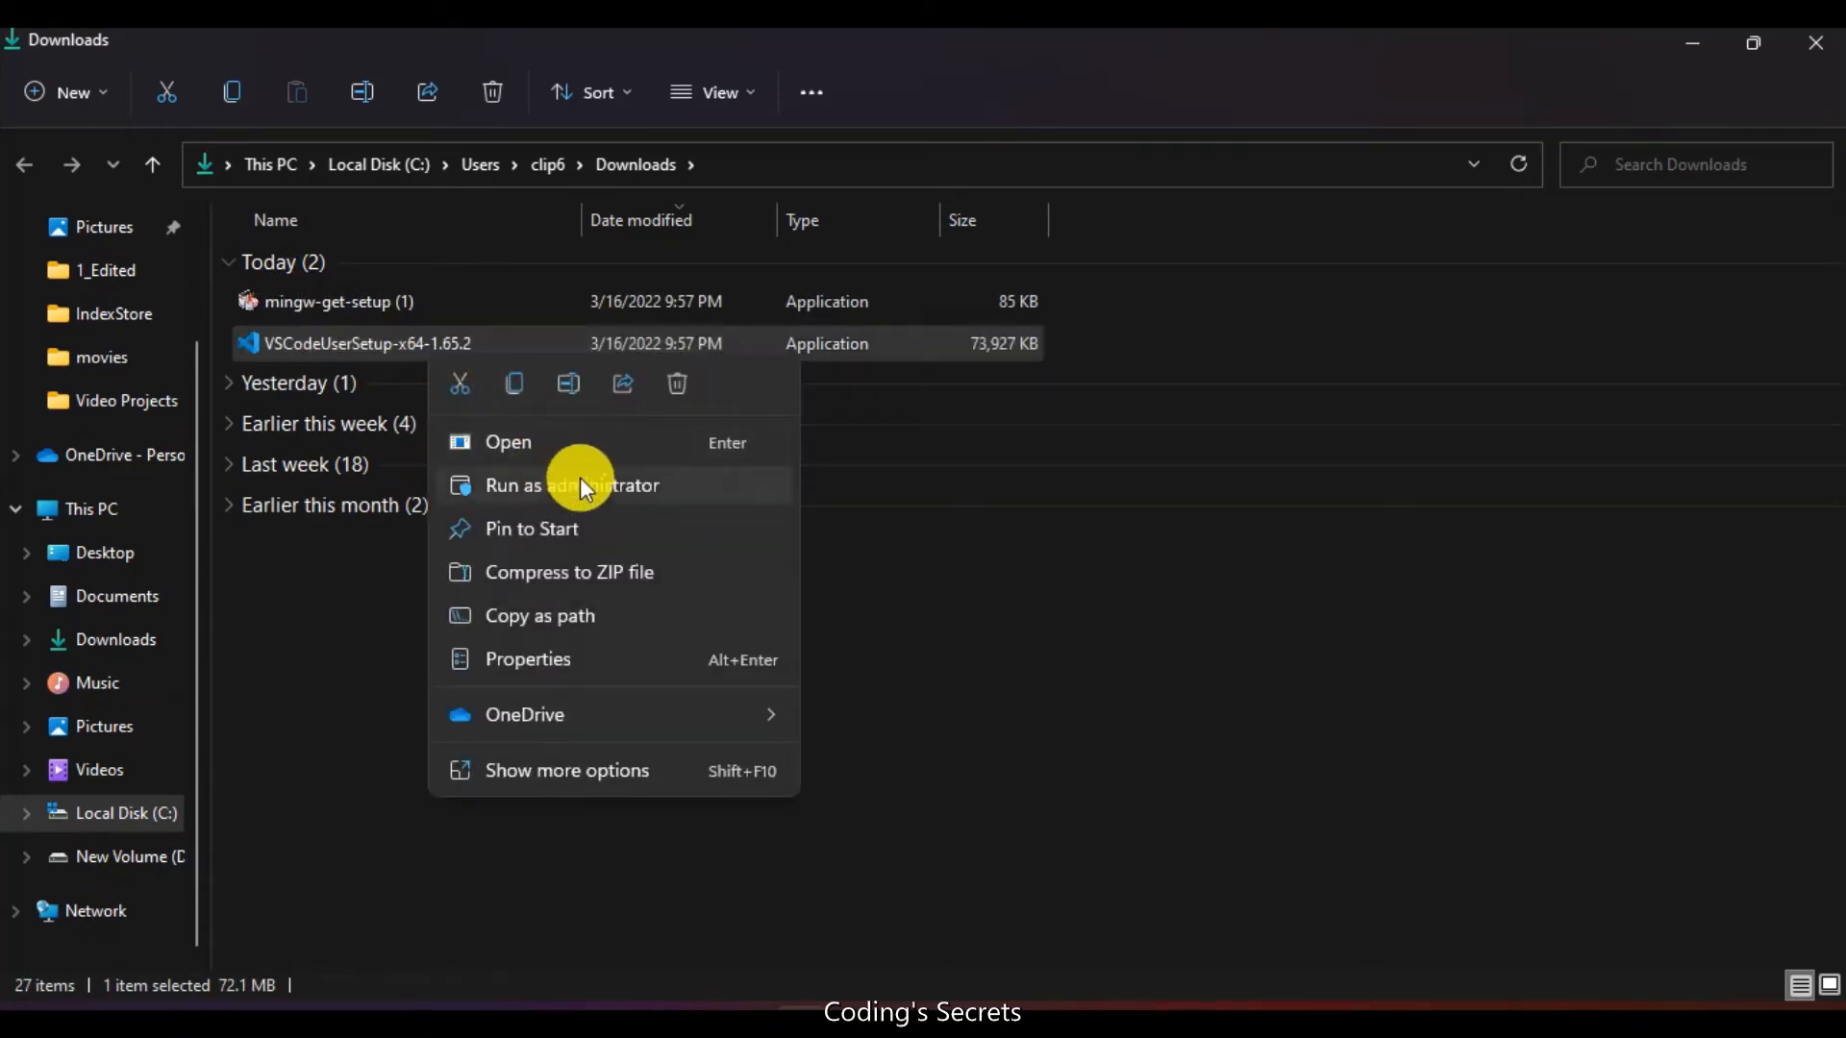
click(596, 447)
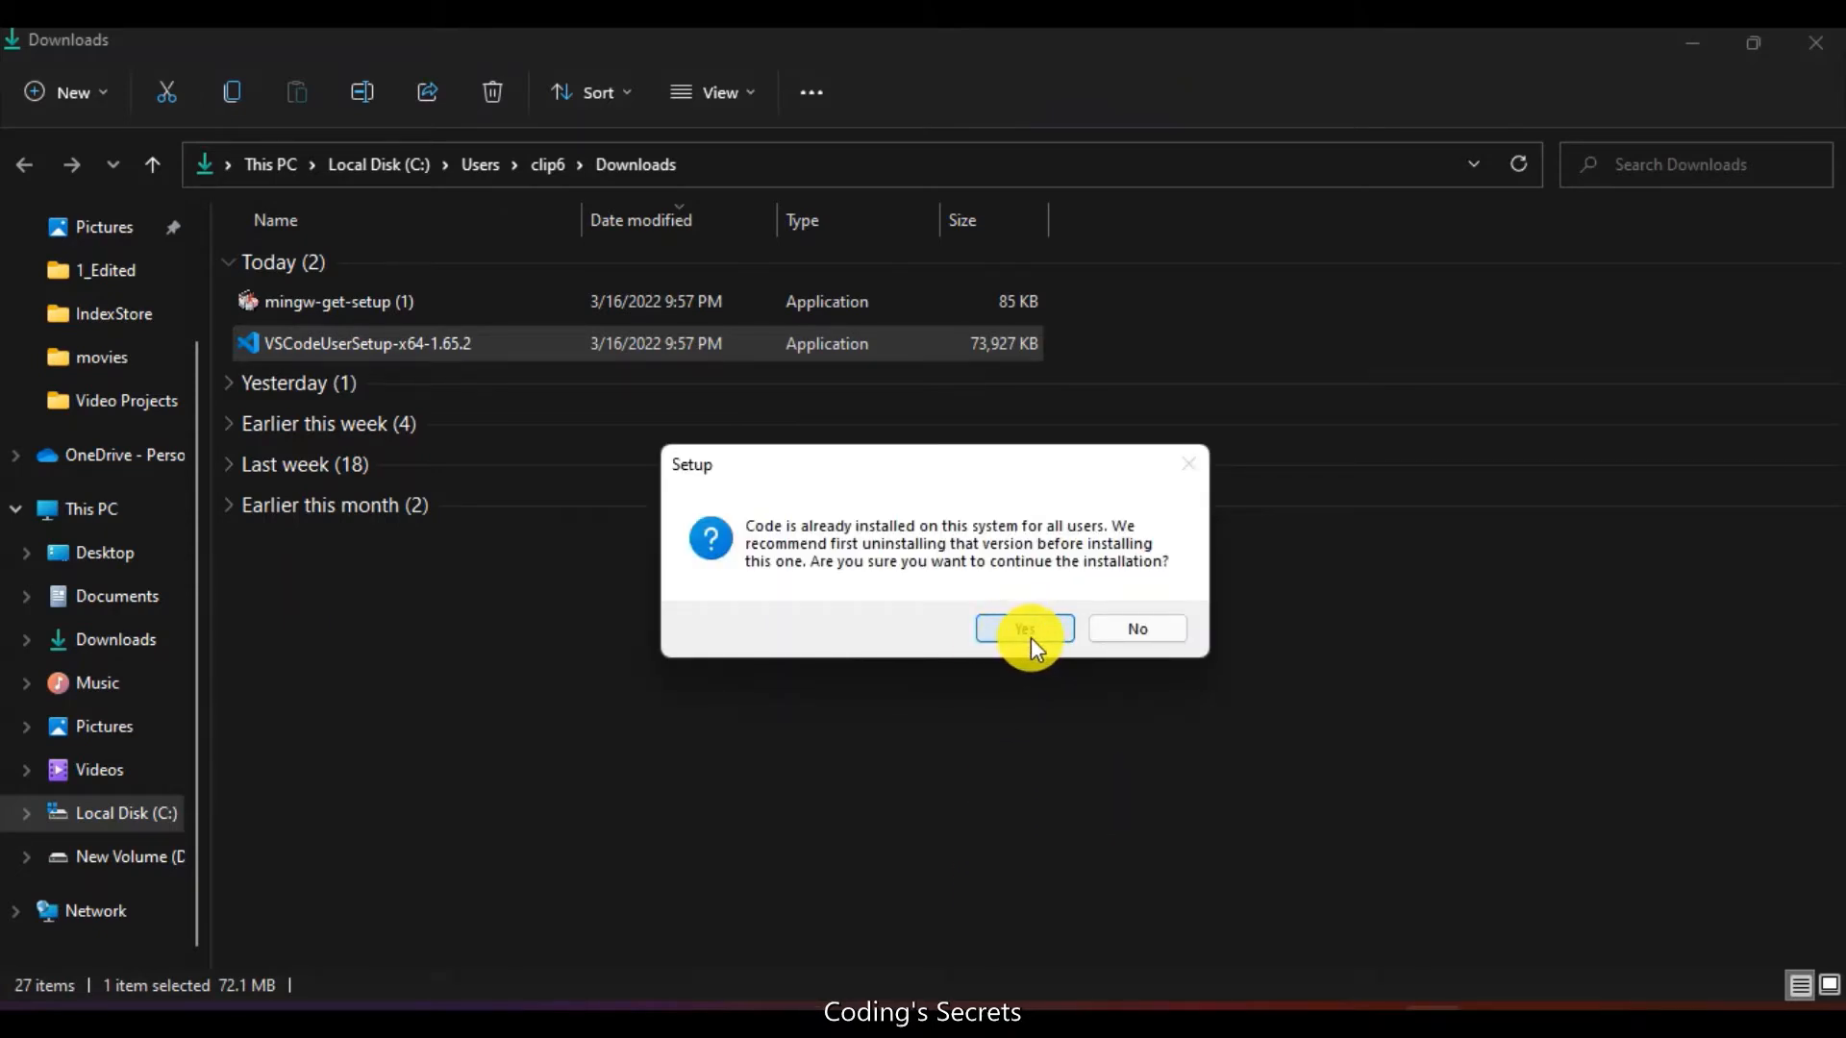
click(1030, 634)
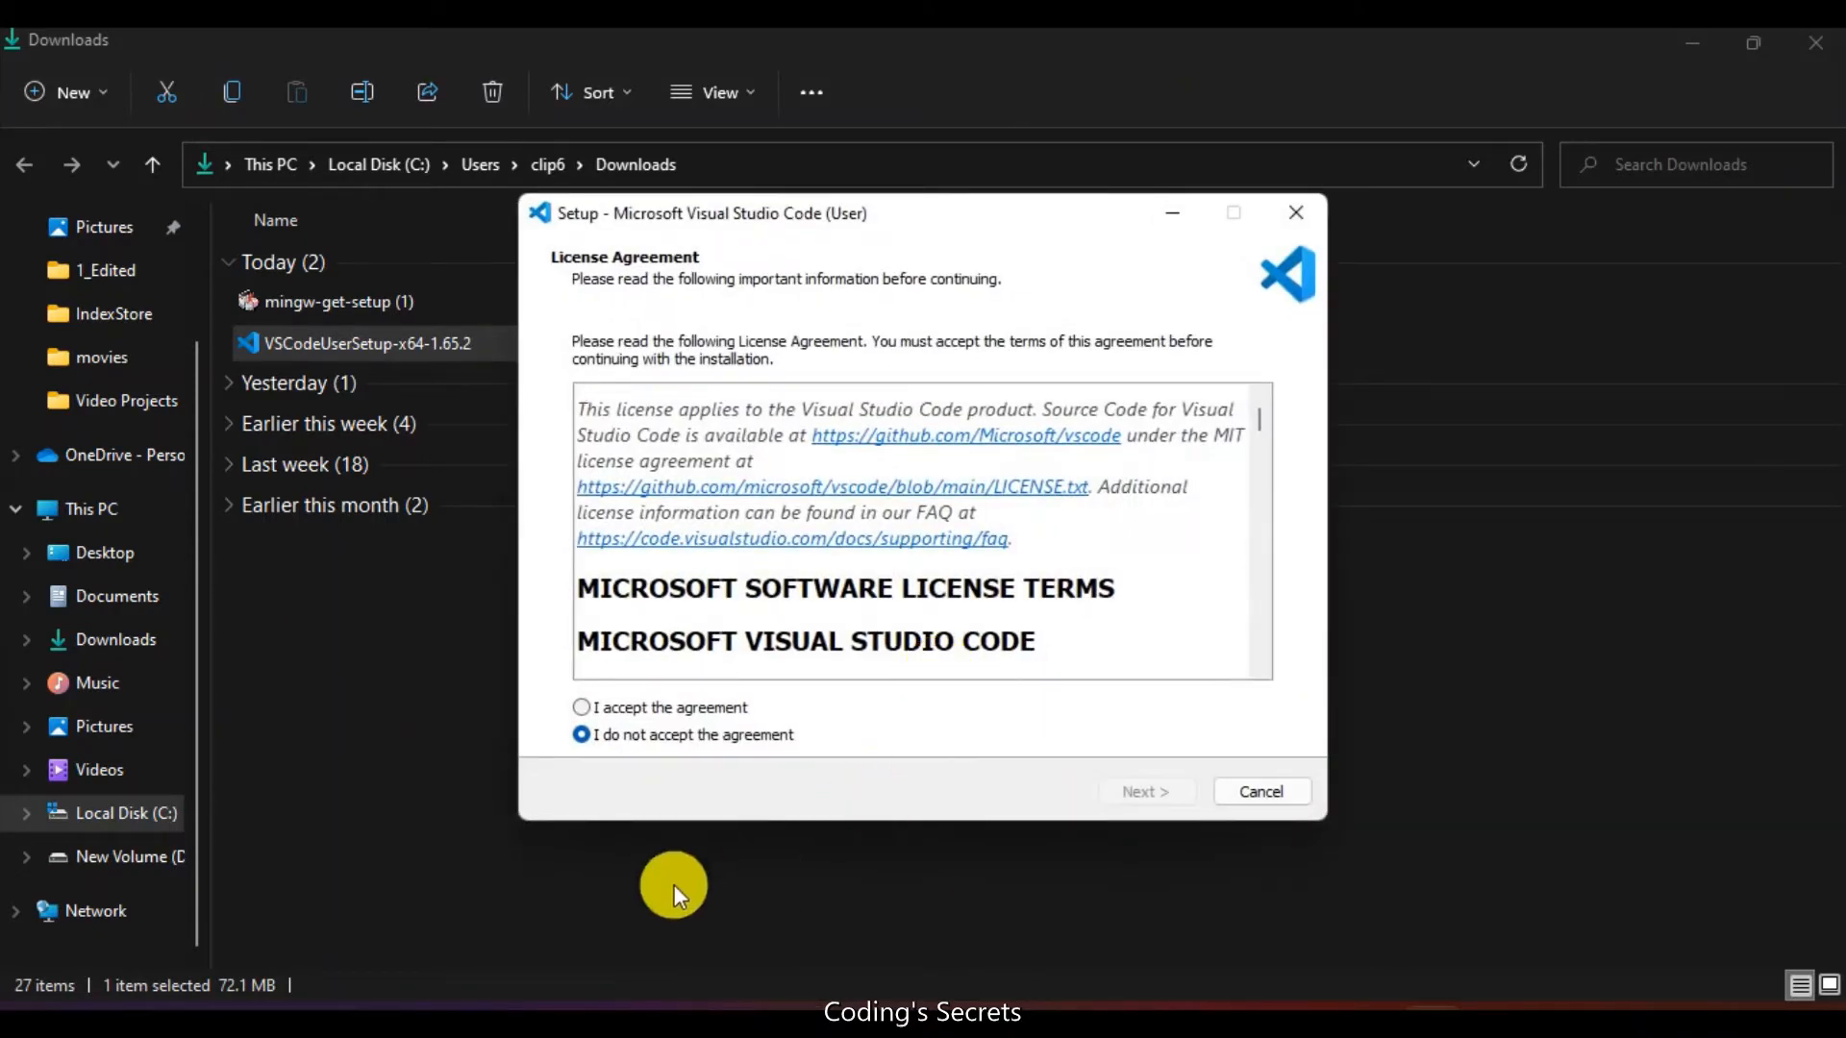
Accept the Visual Studio Code license agreement and keep the default destination and Start Menu folders.
click(633, 713)
click(1152, 802)
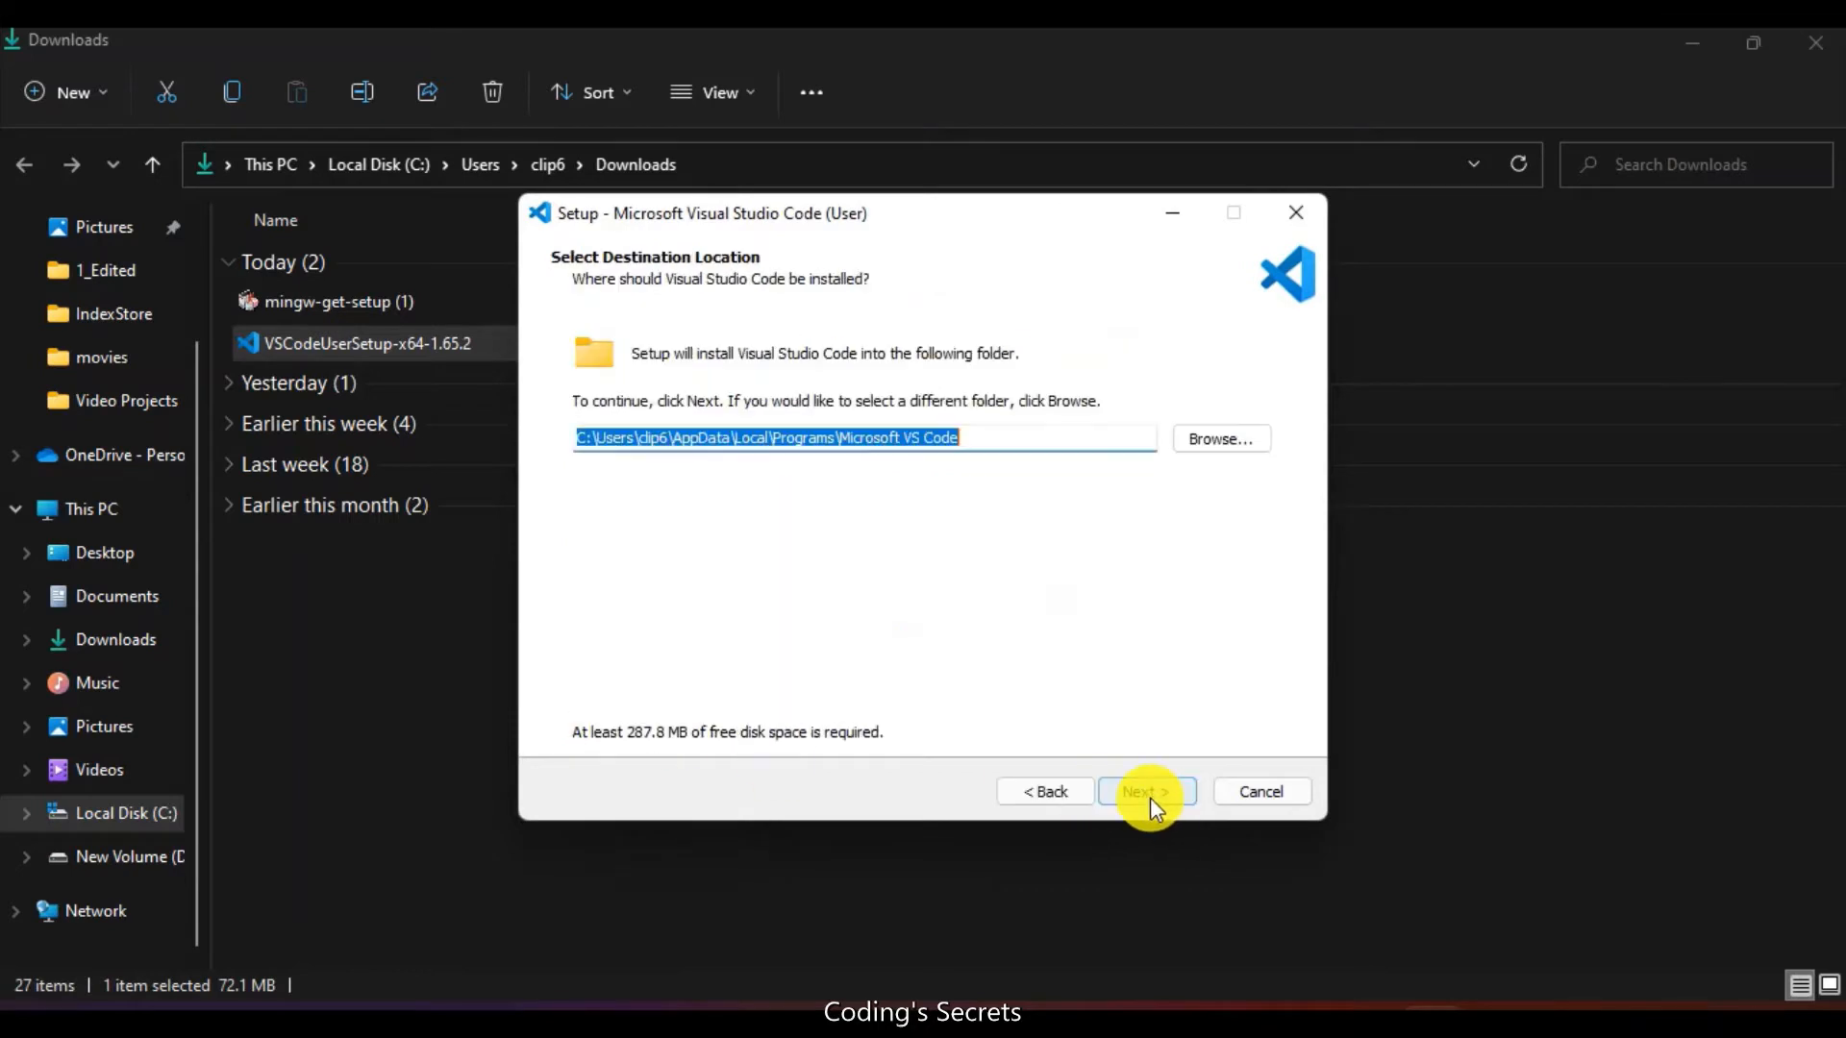
click(1150, 798)
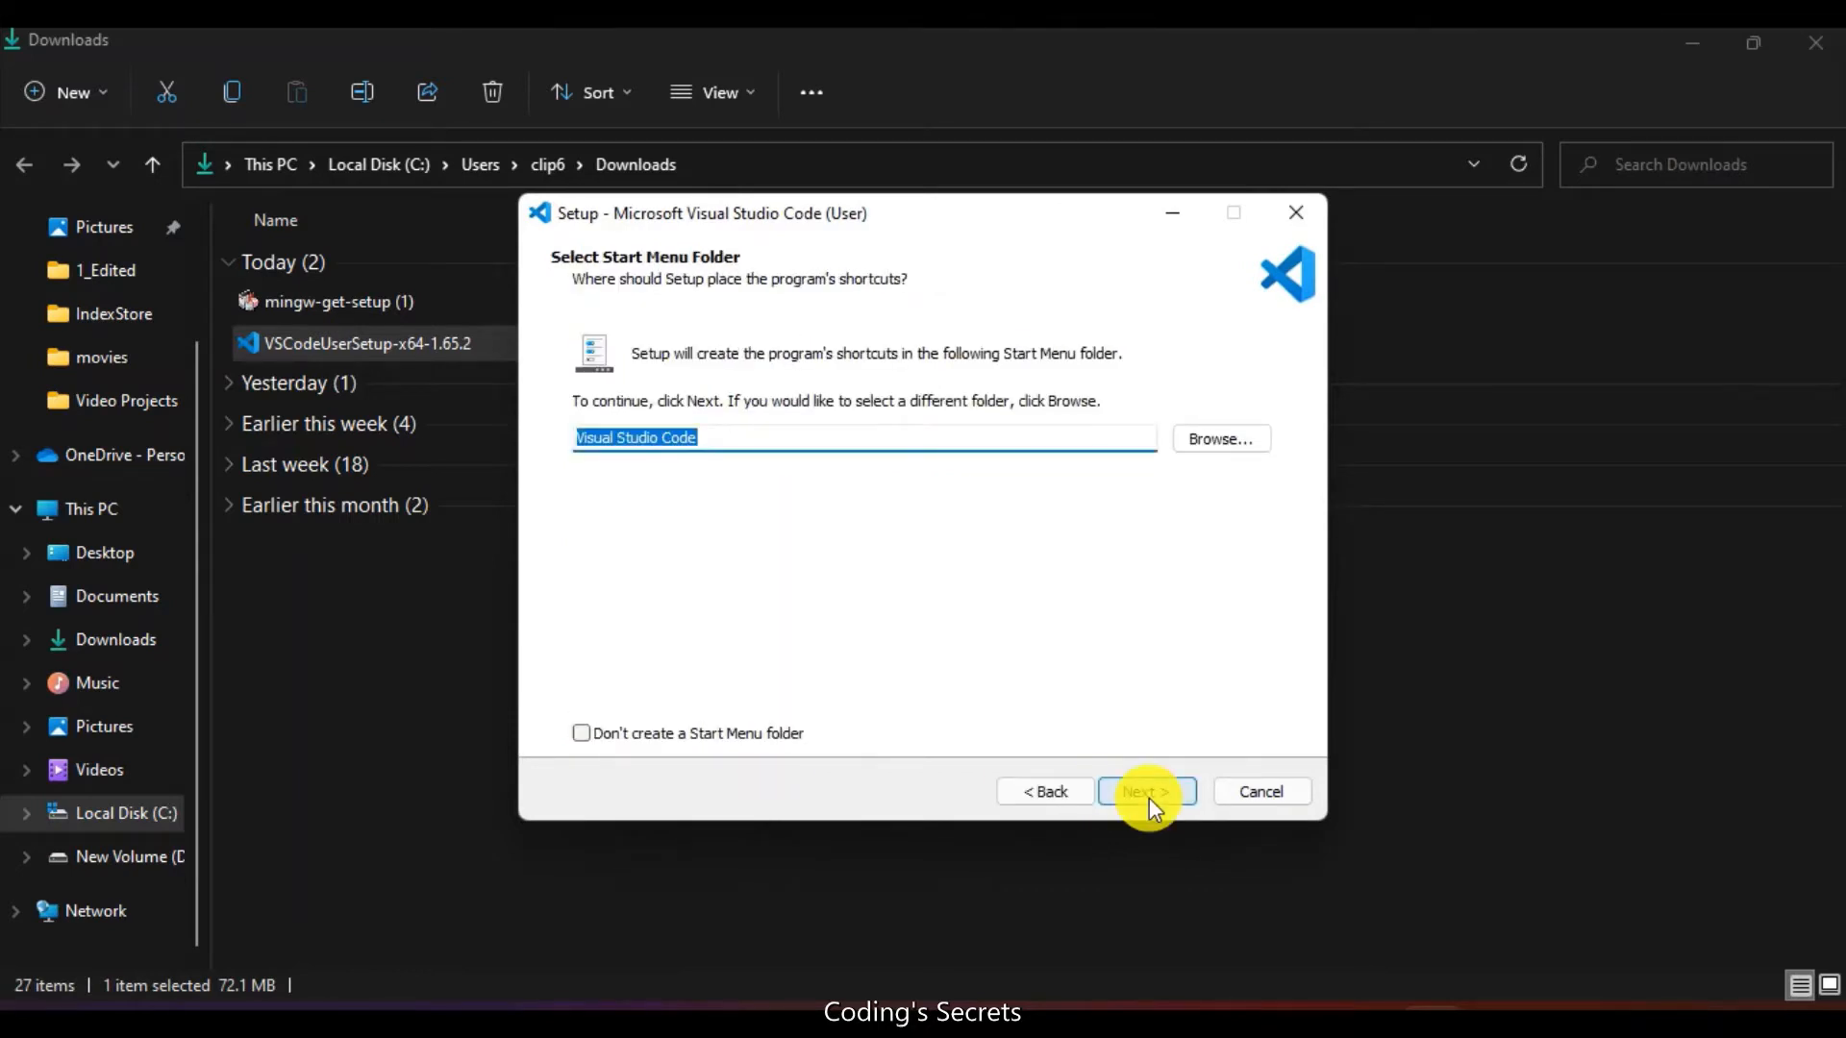
click(1150, 797)
Enable the "Open with Code" actions for the file and directory context menus and start the installation.
click(588, 517)
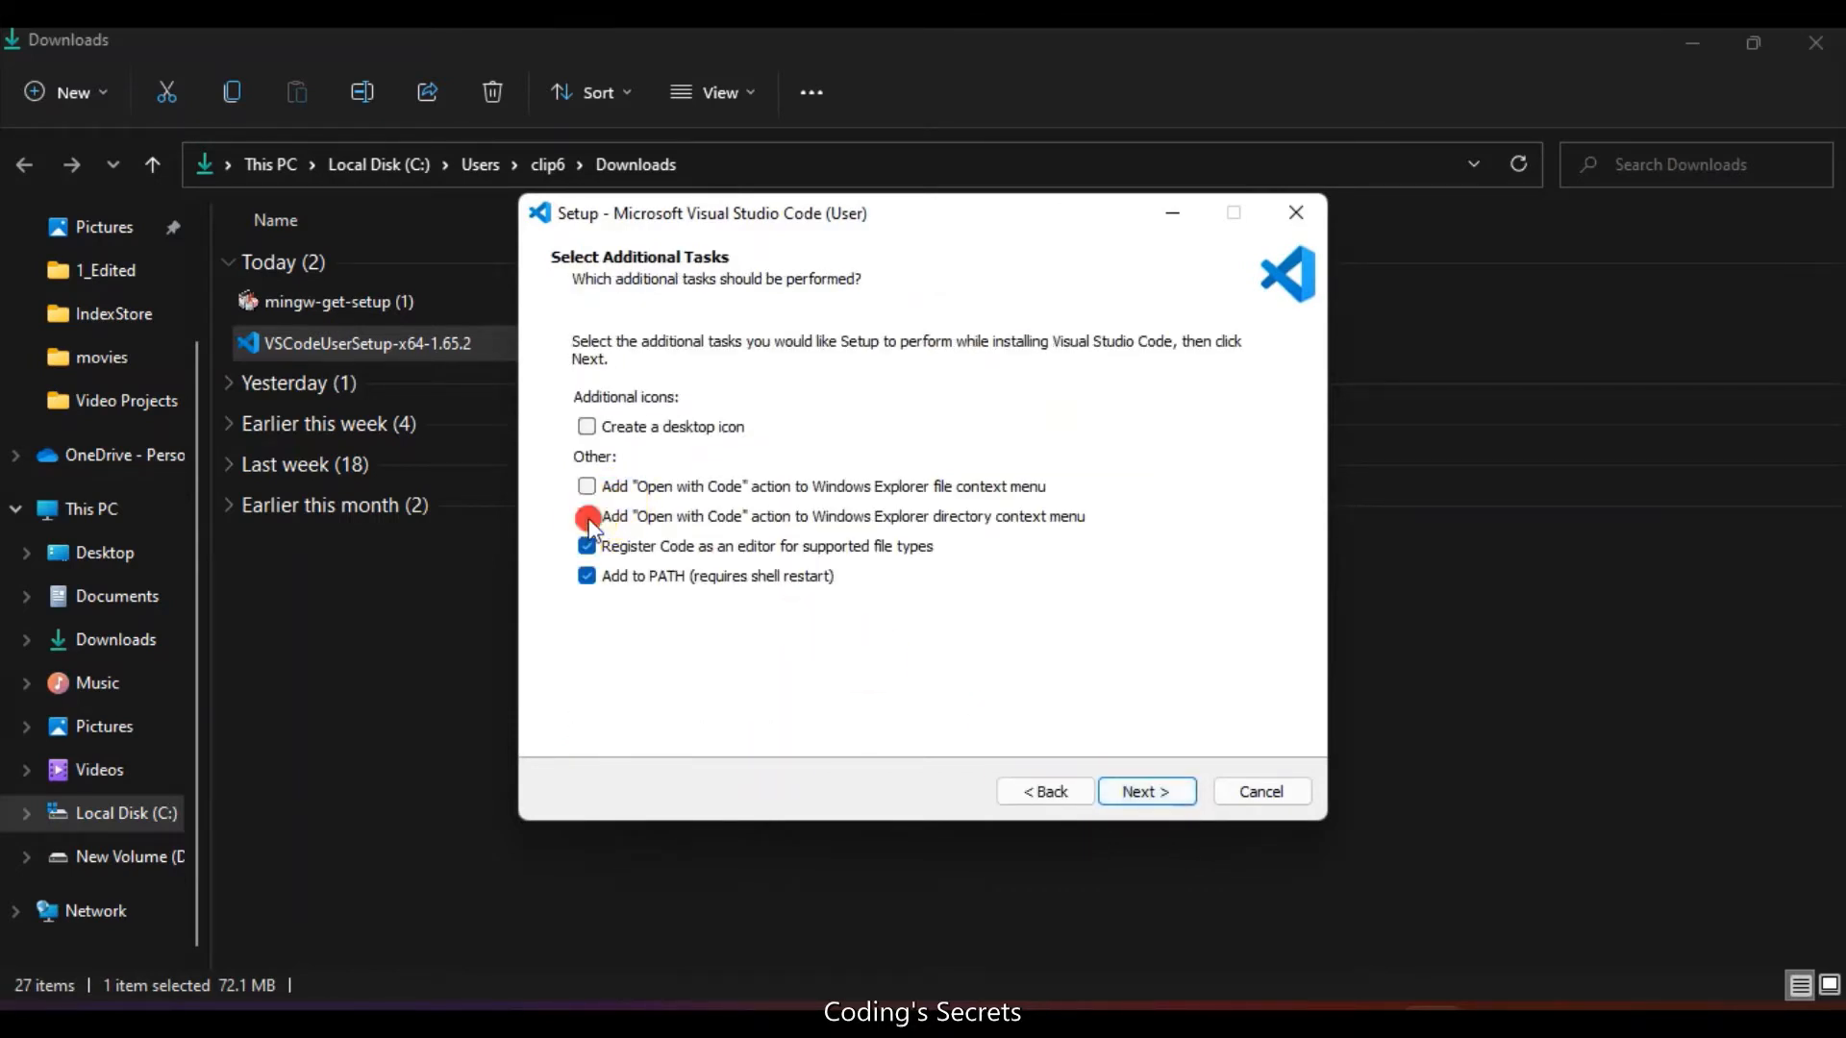
click(586, 486)
click(1161, 791)
click(1165, 793)
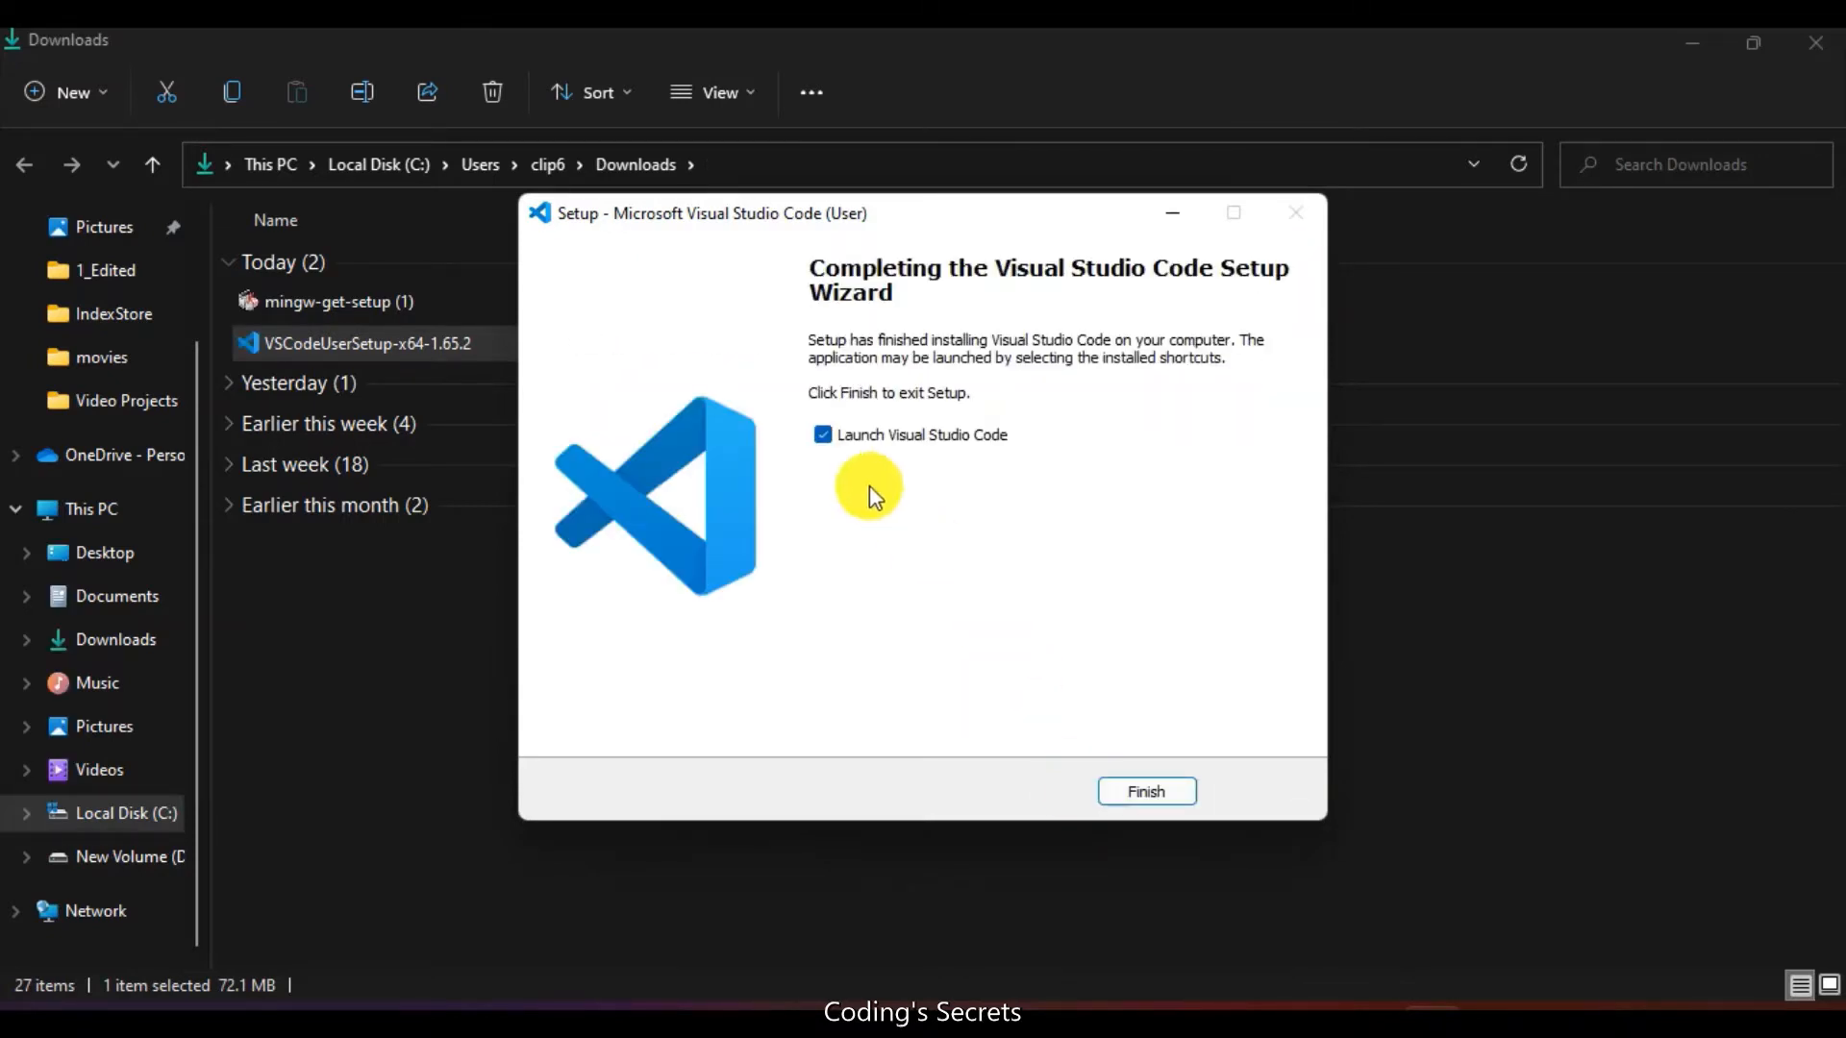
Finish the Visual Studio Code setup without launching the program.
click(823, 435)
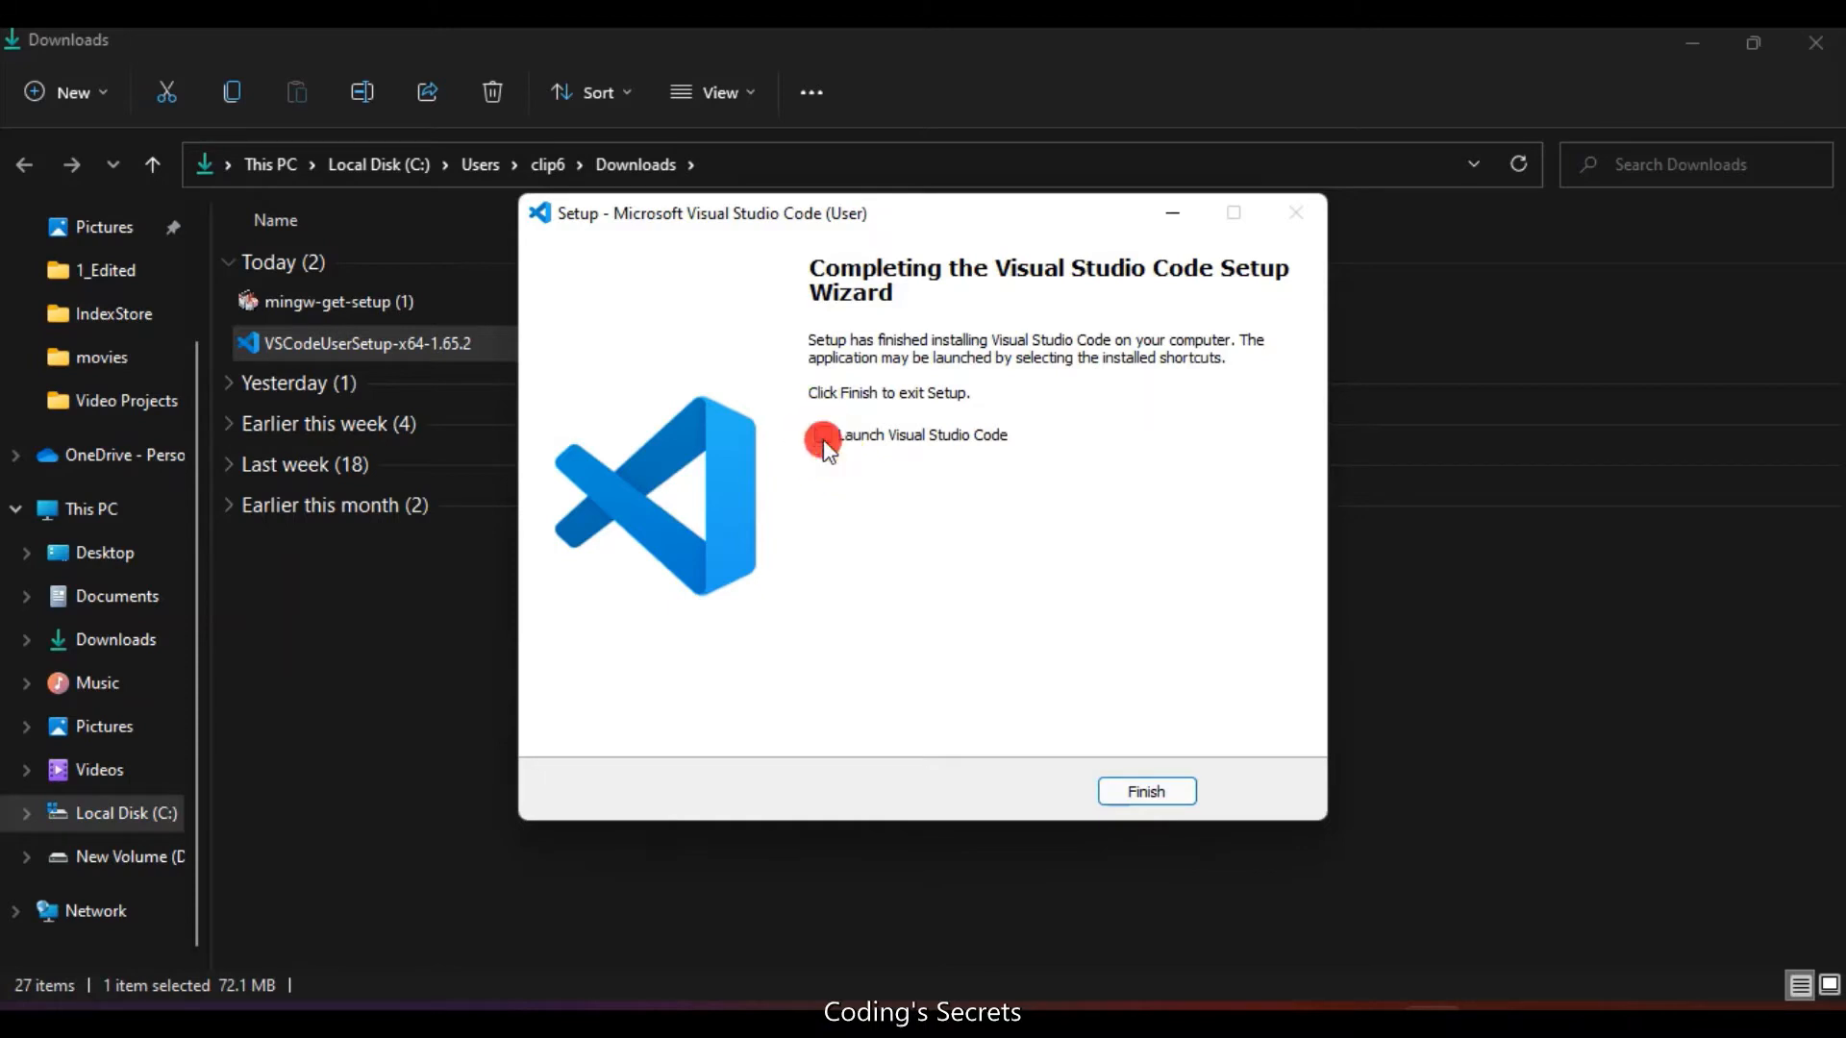
click(1157, 792)
click(476, 300)
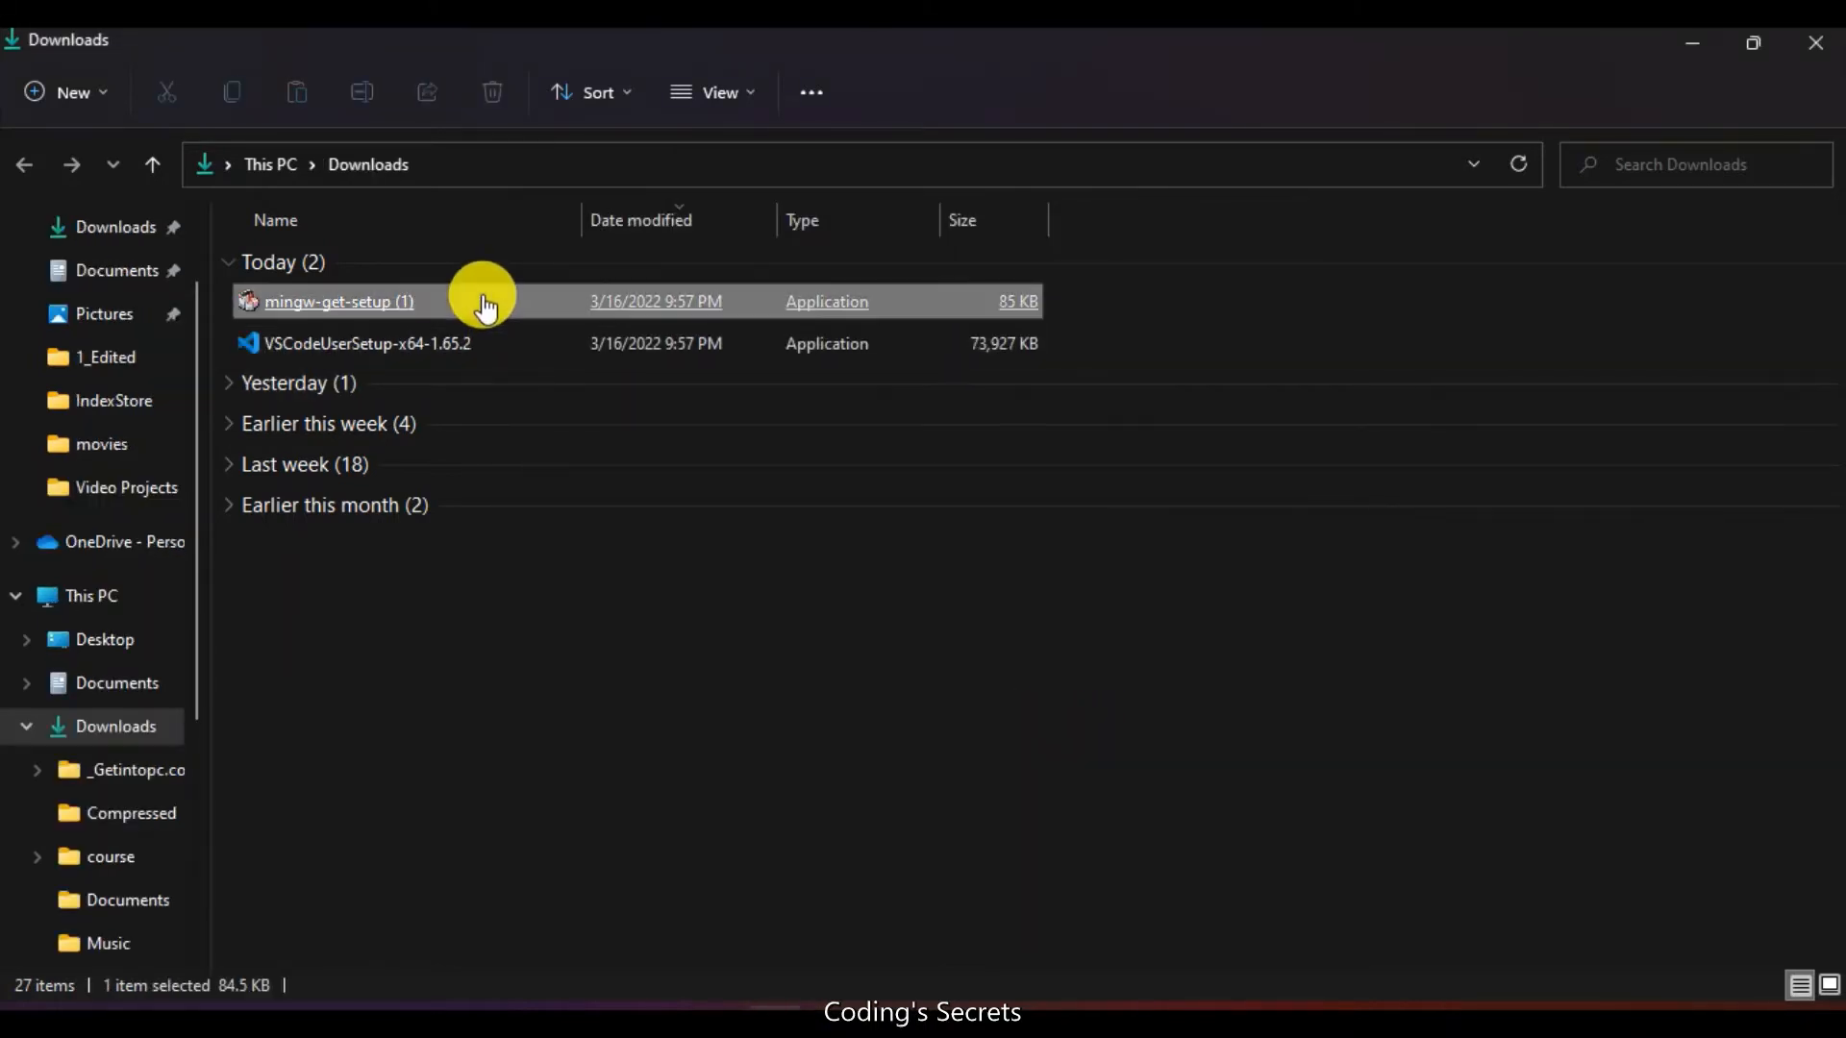
right_click(500, 302)
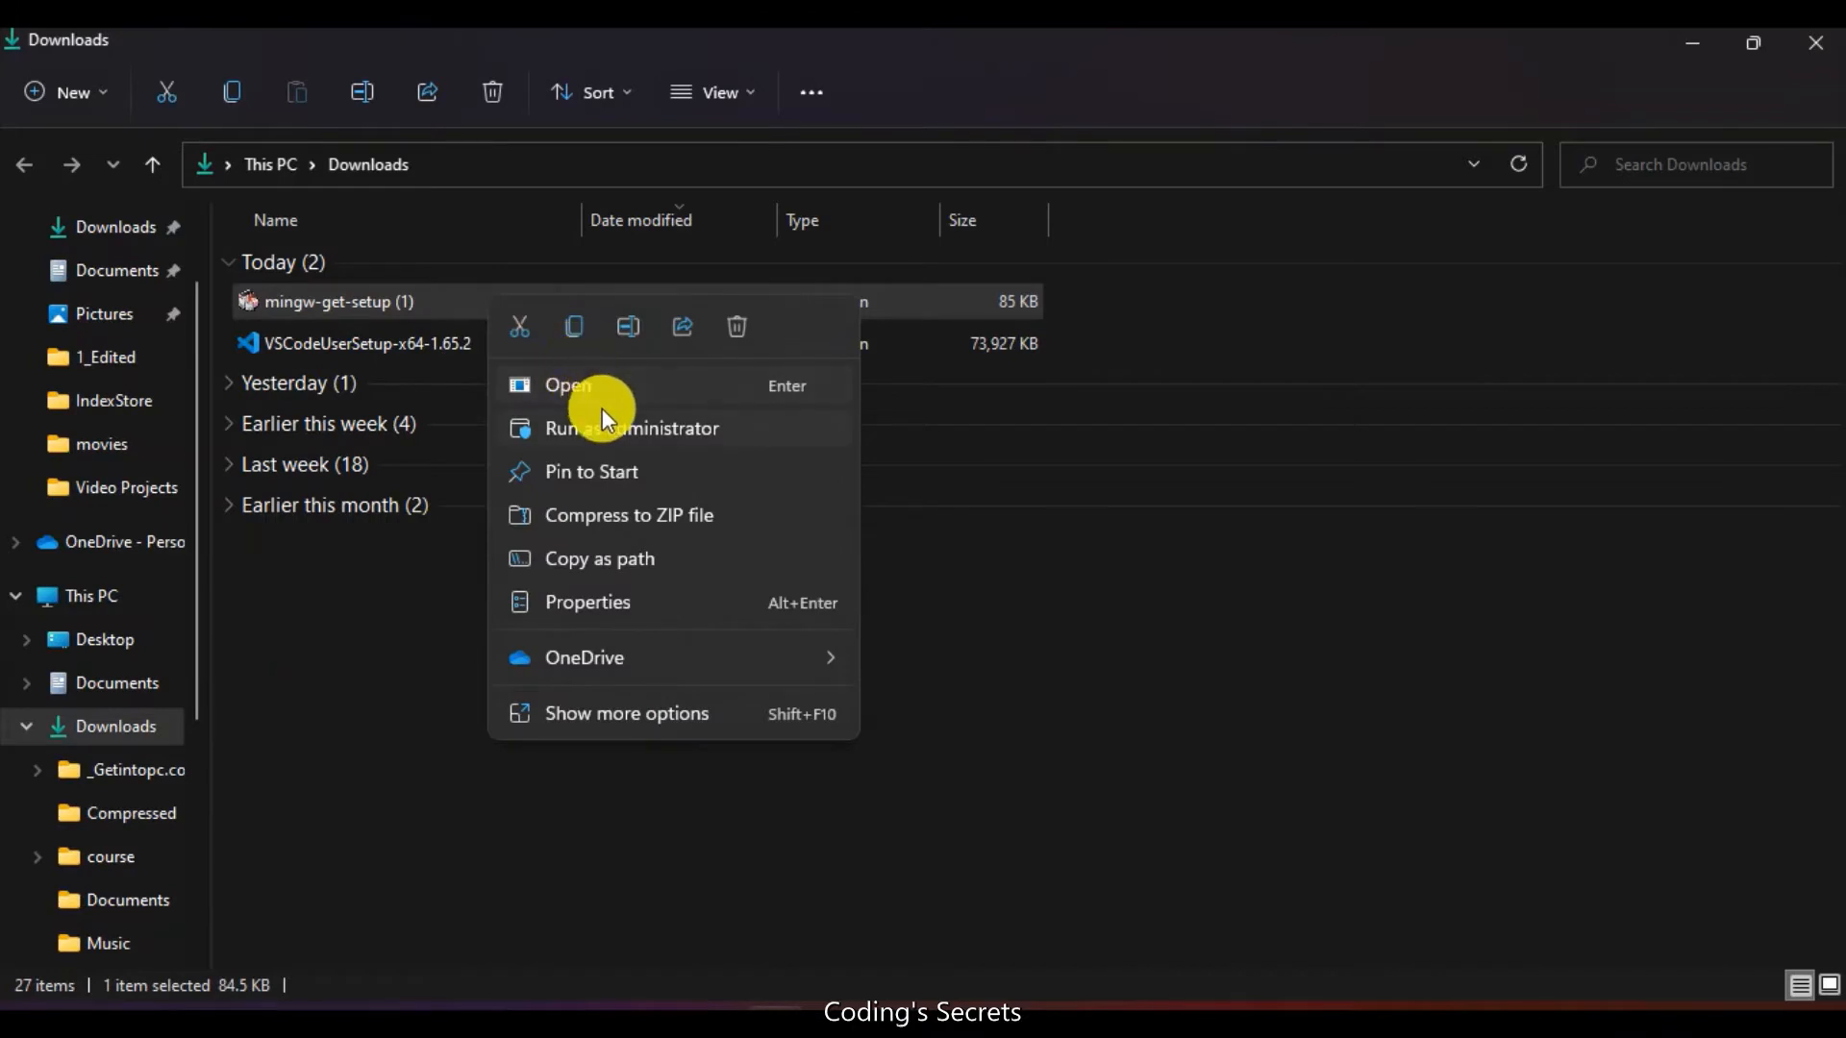
click(608, 384)
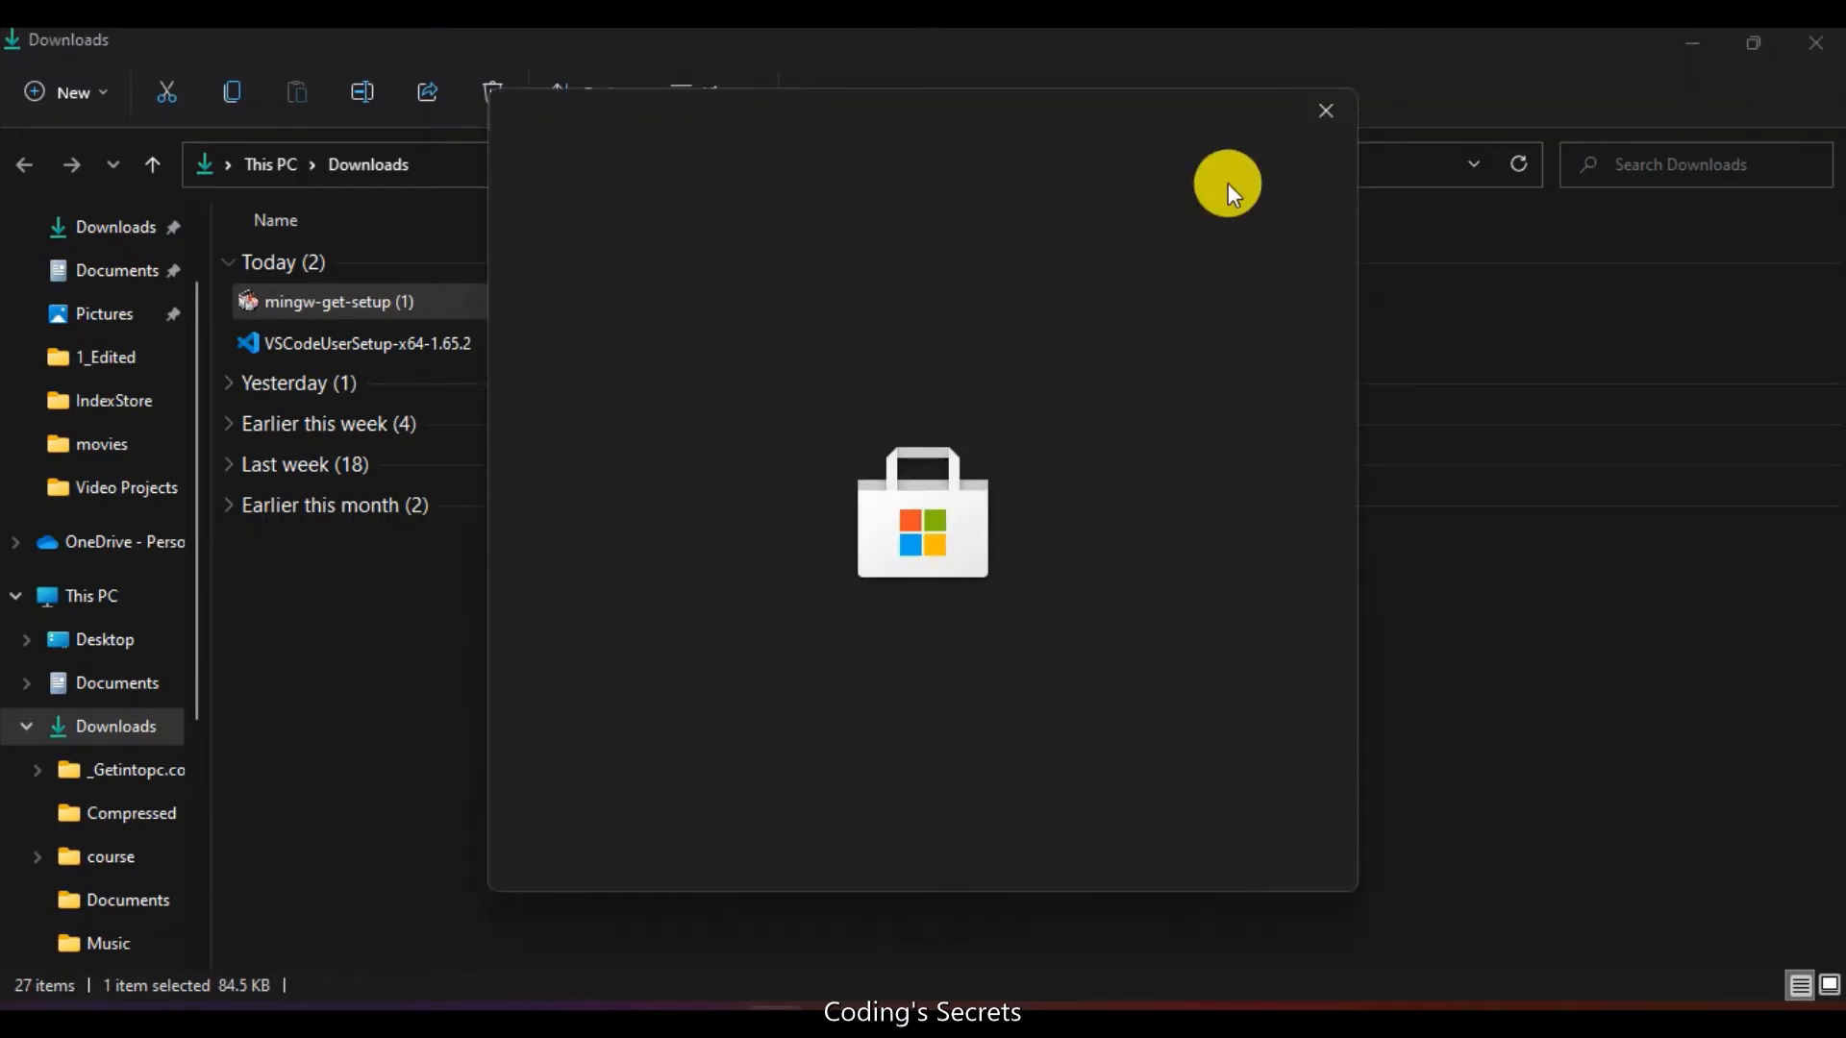
click(1313, 115)
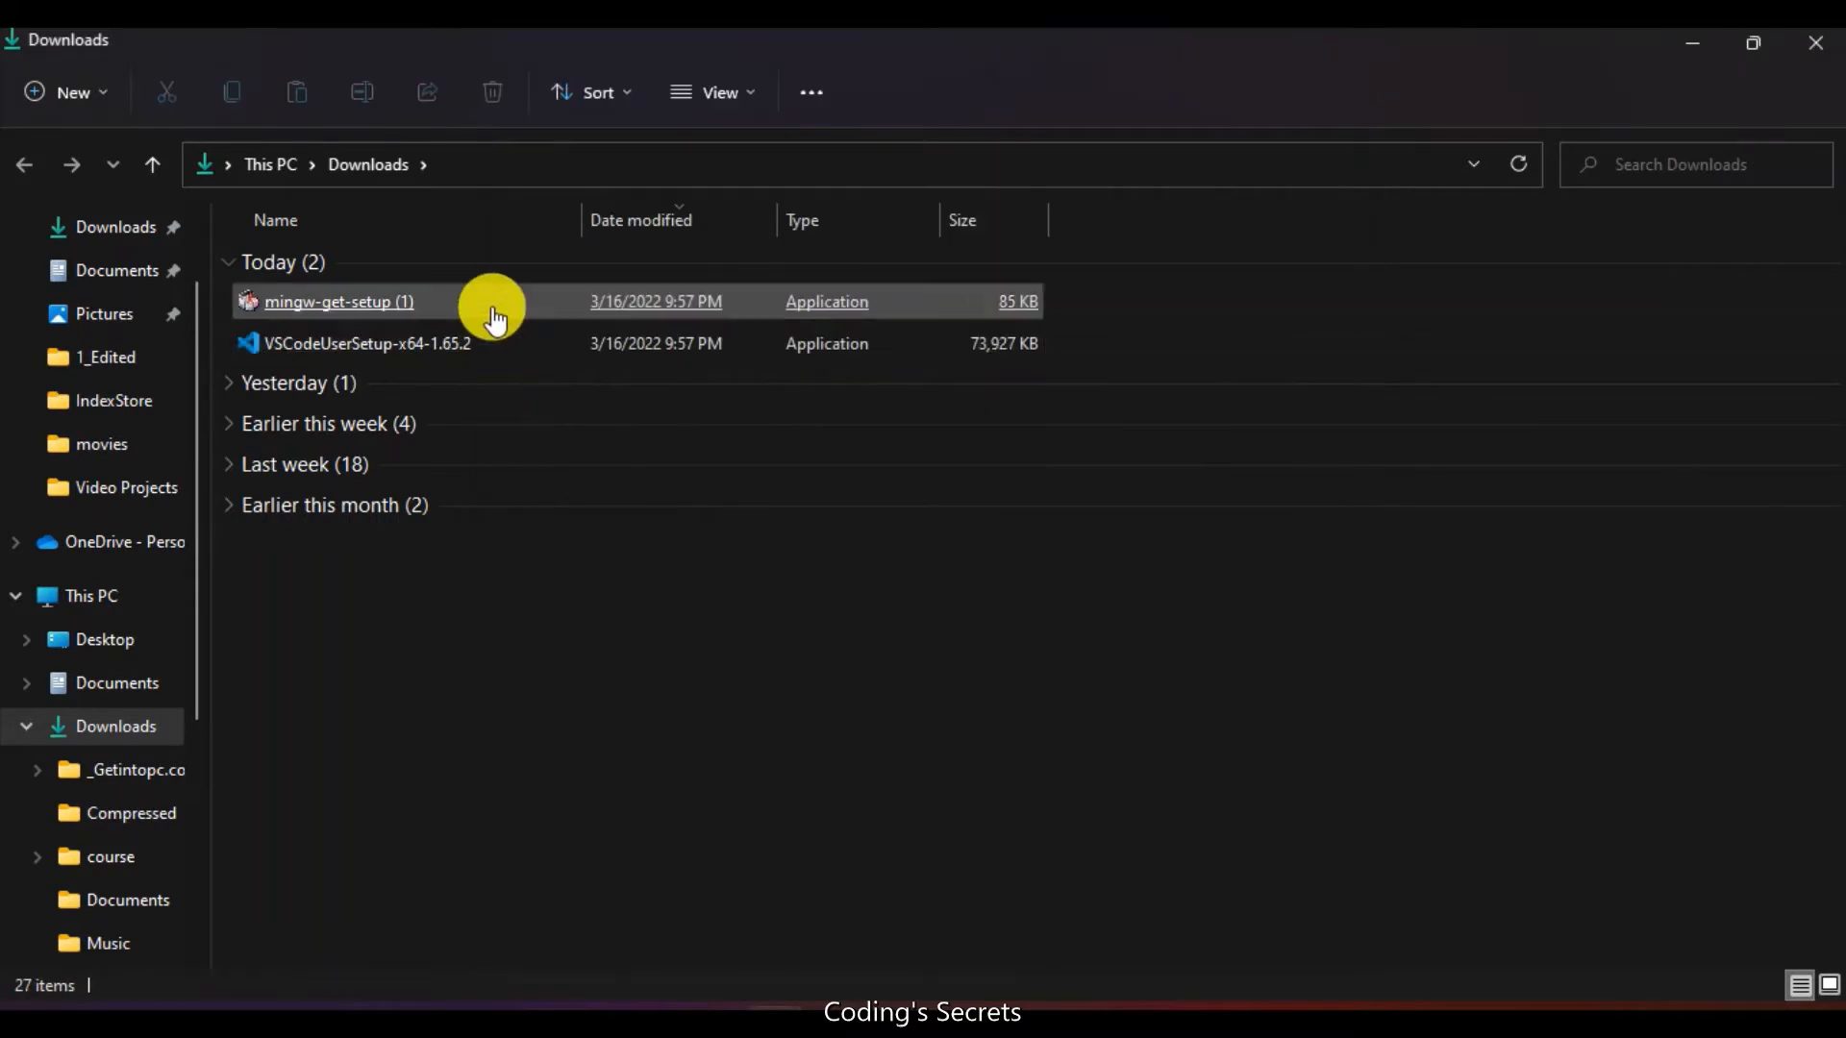
Run mingw-get-setup (1) and install the MinGW Installation Manager in C:\MinGW with the default interface options.
double_click(494, 309)
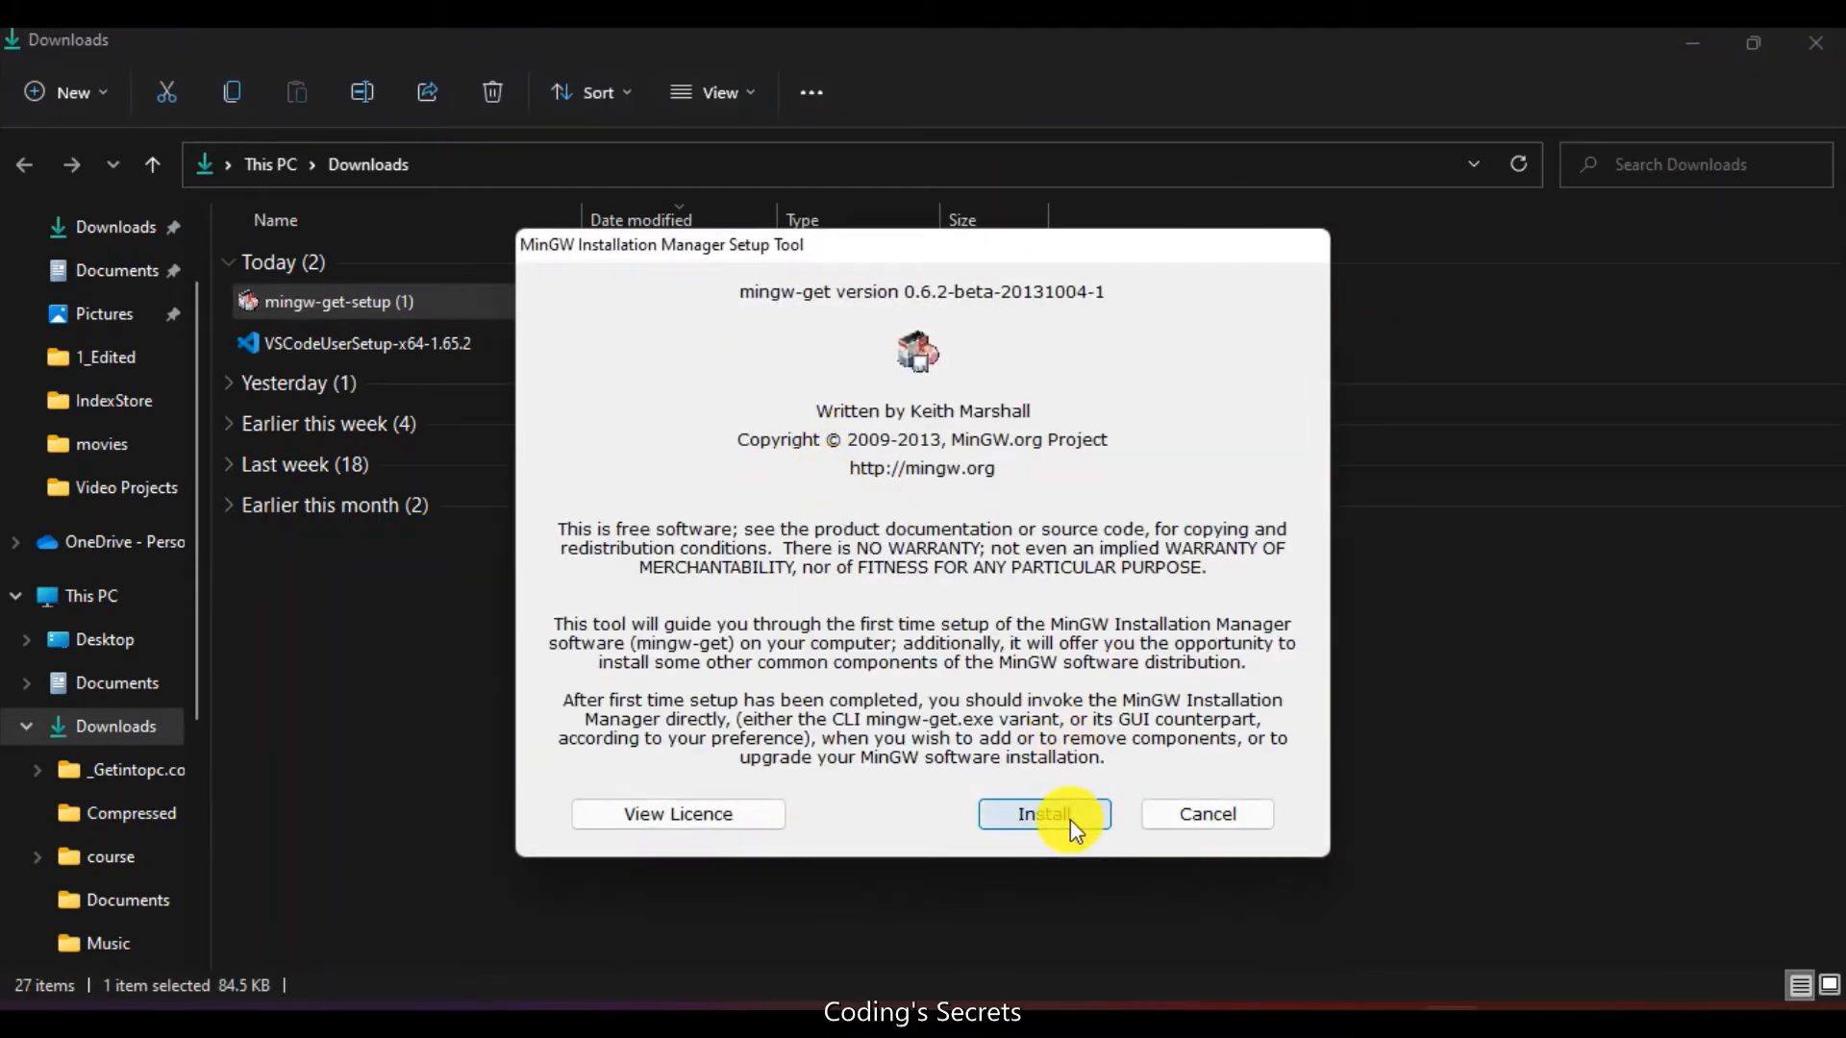
click(1070, 819)
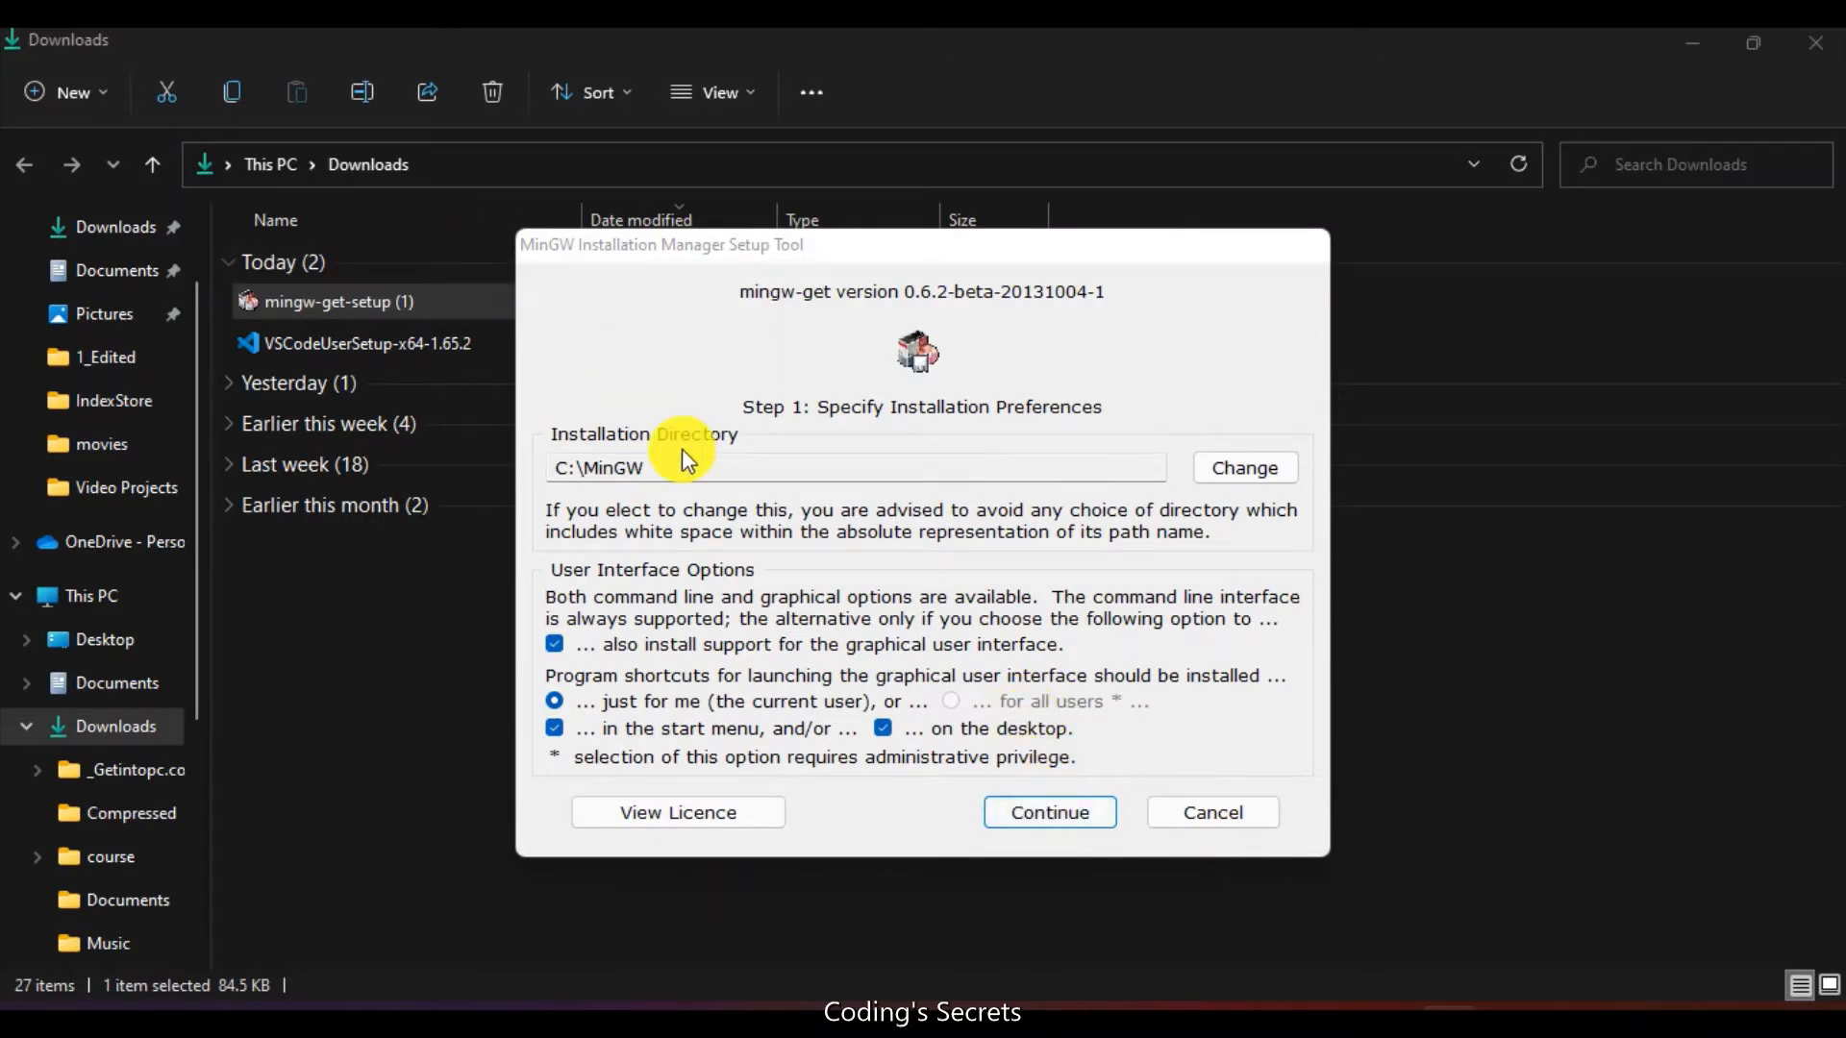
drag(659, 467, 486, 464)
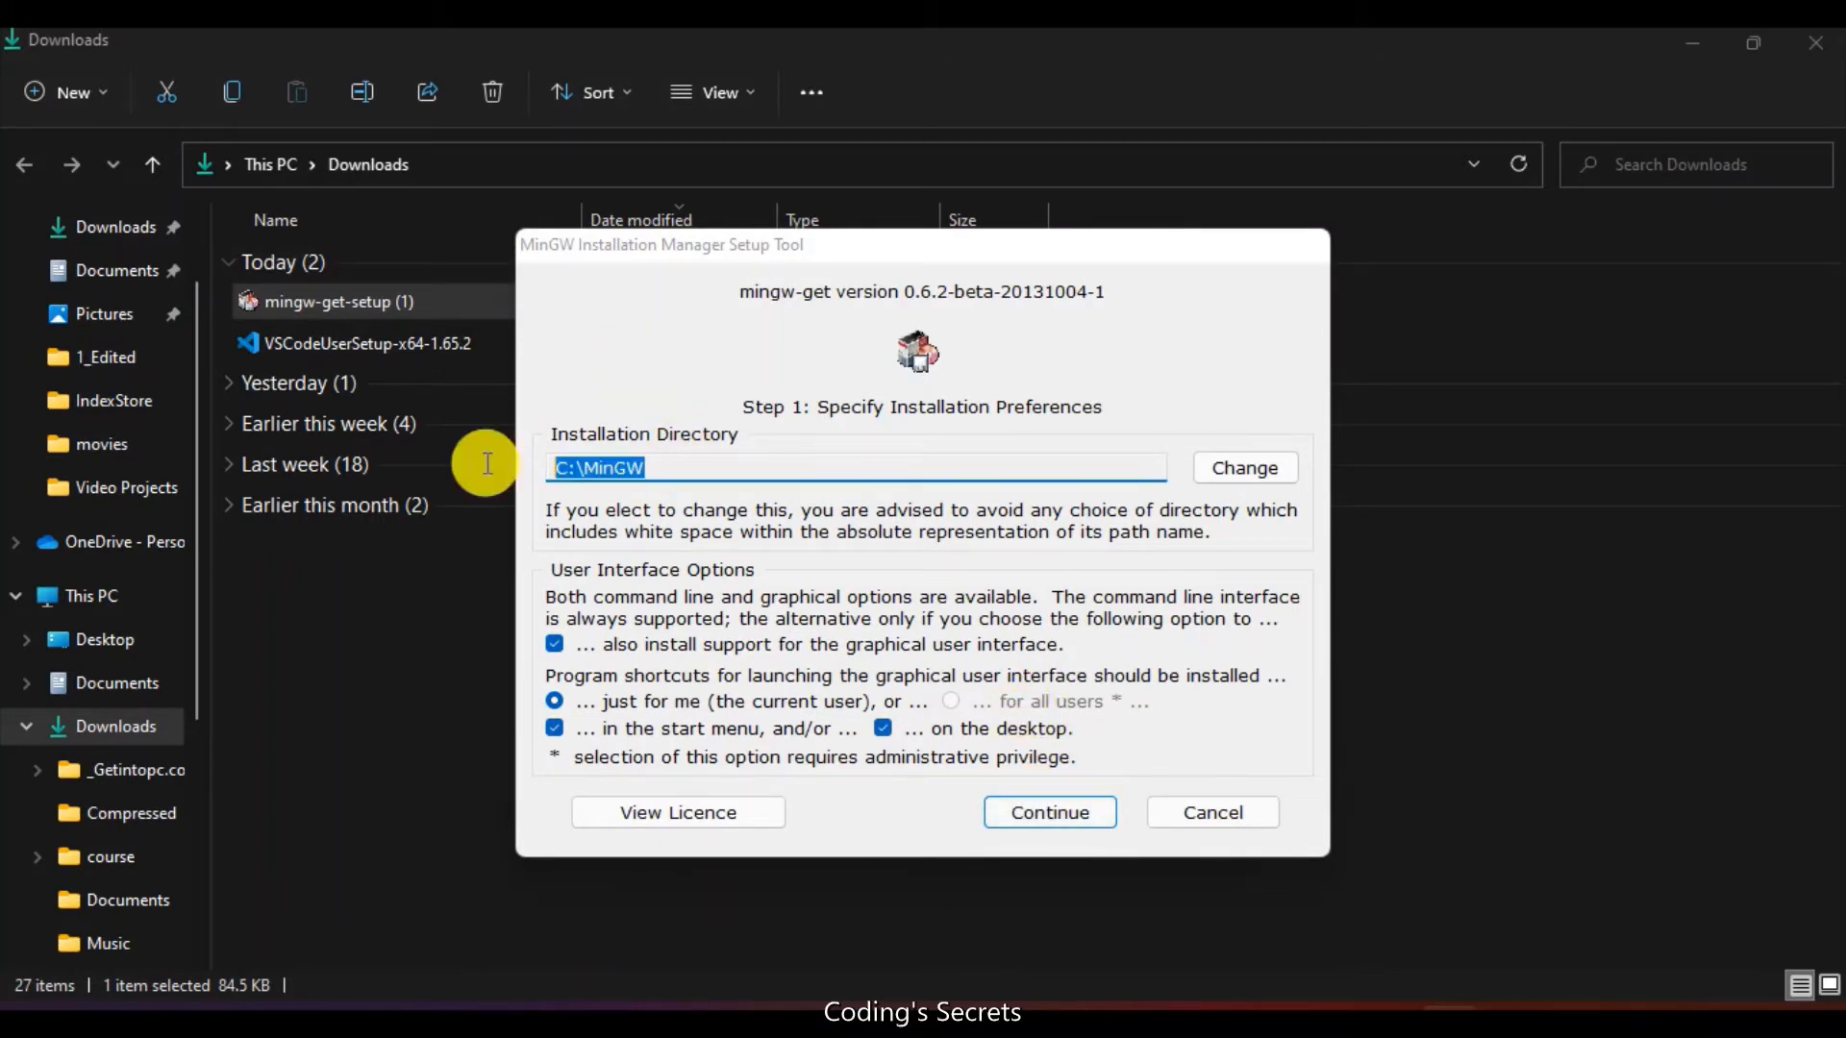
click(1094, 816)
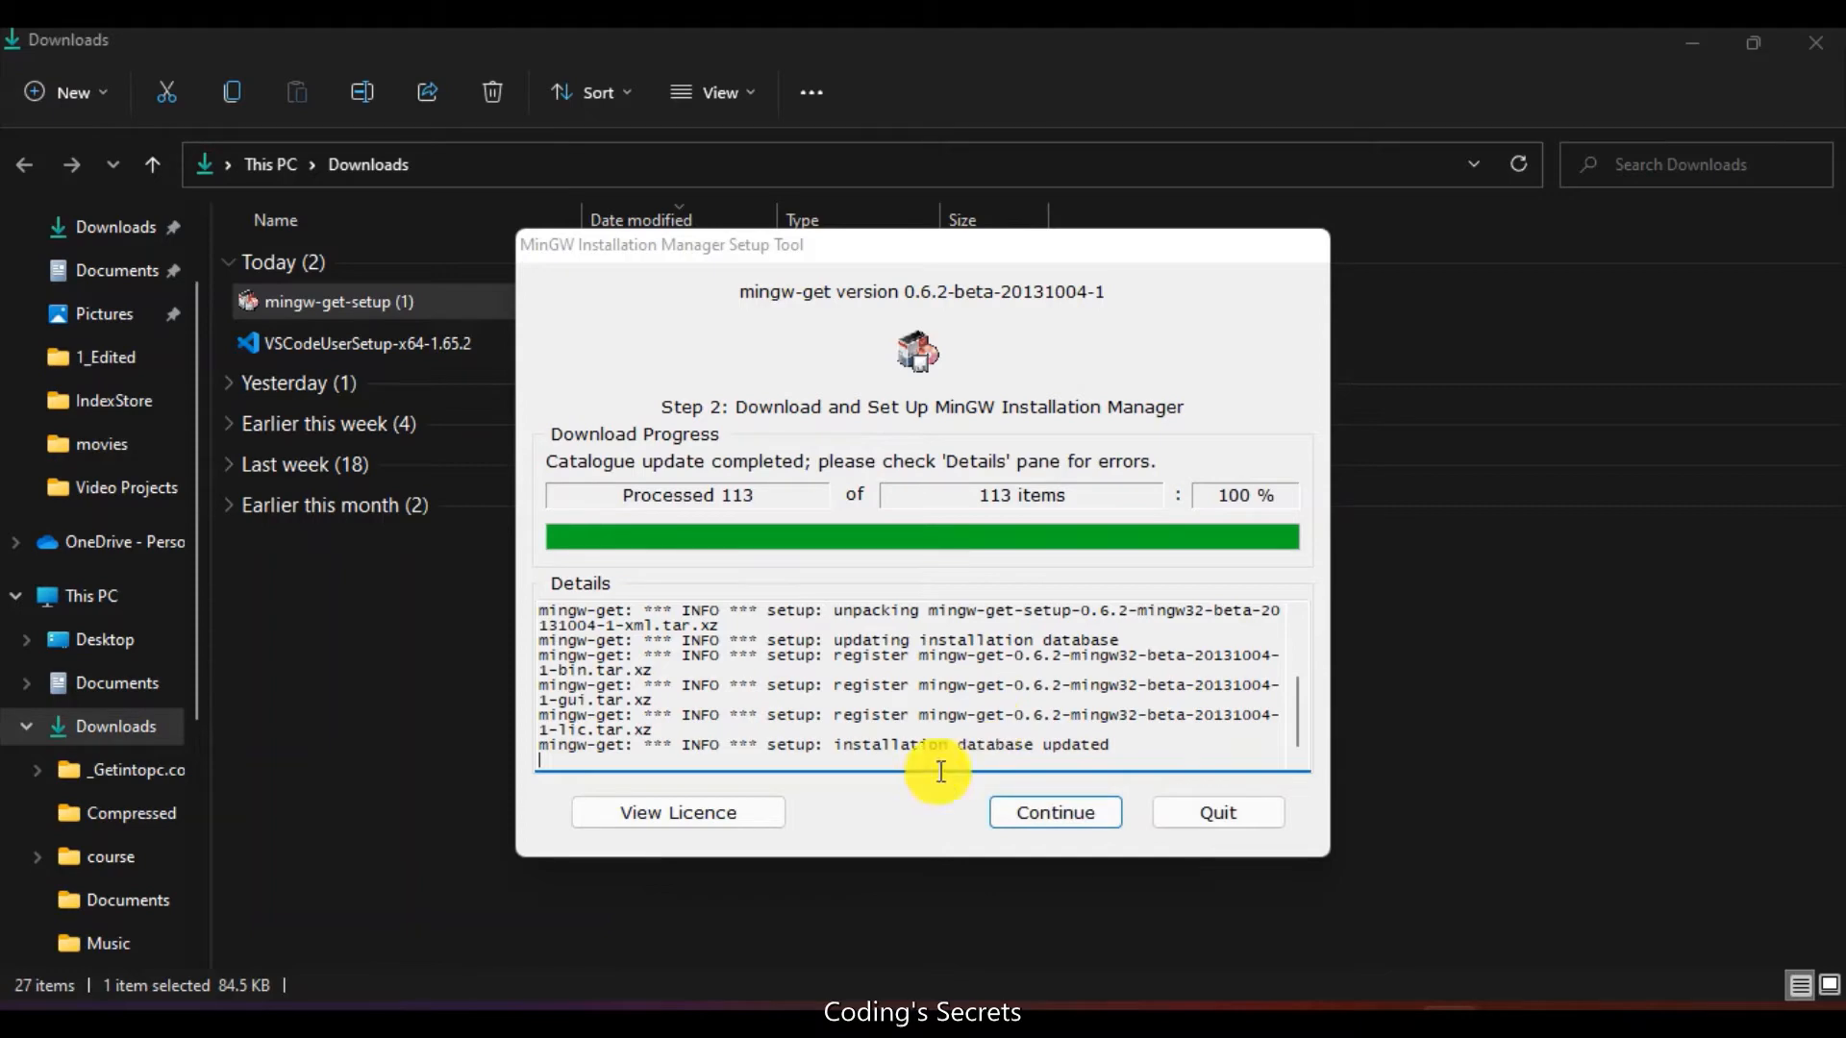
click(1022, 815)
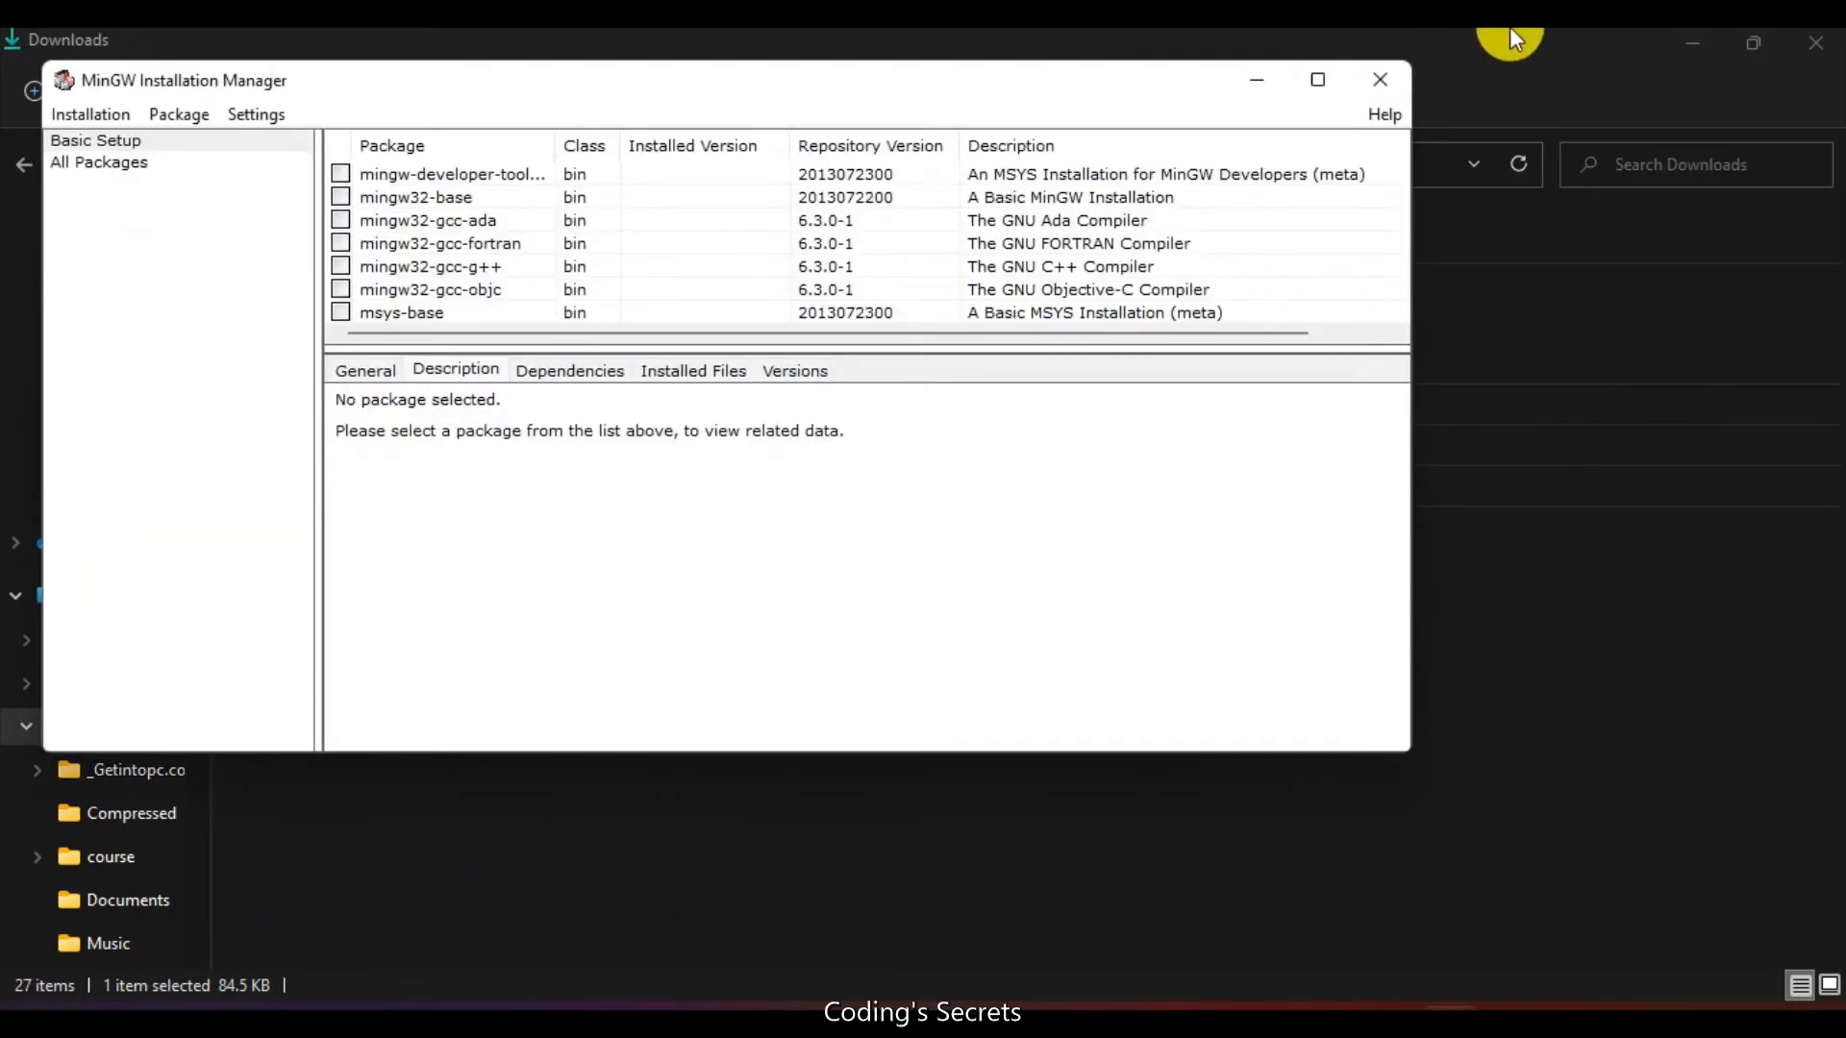
Mark the mingw32-base and mingw32-gcc-g++ packages for installation in the maximized MinGW Installation Manager.
click(1319, 77)
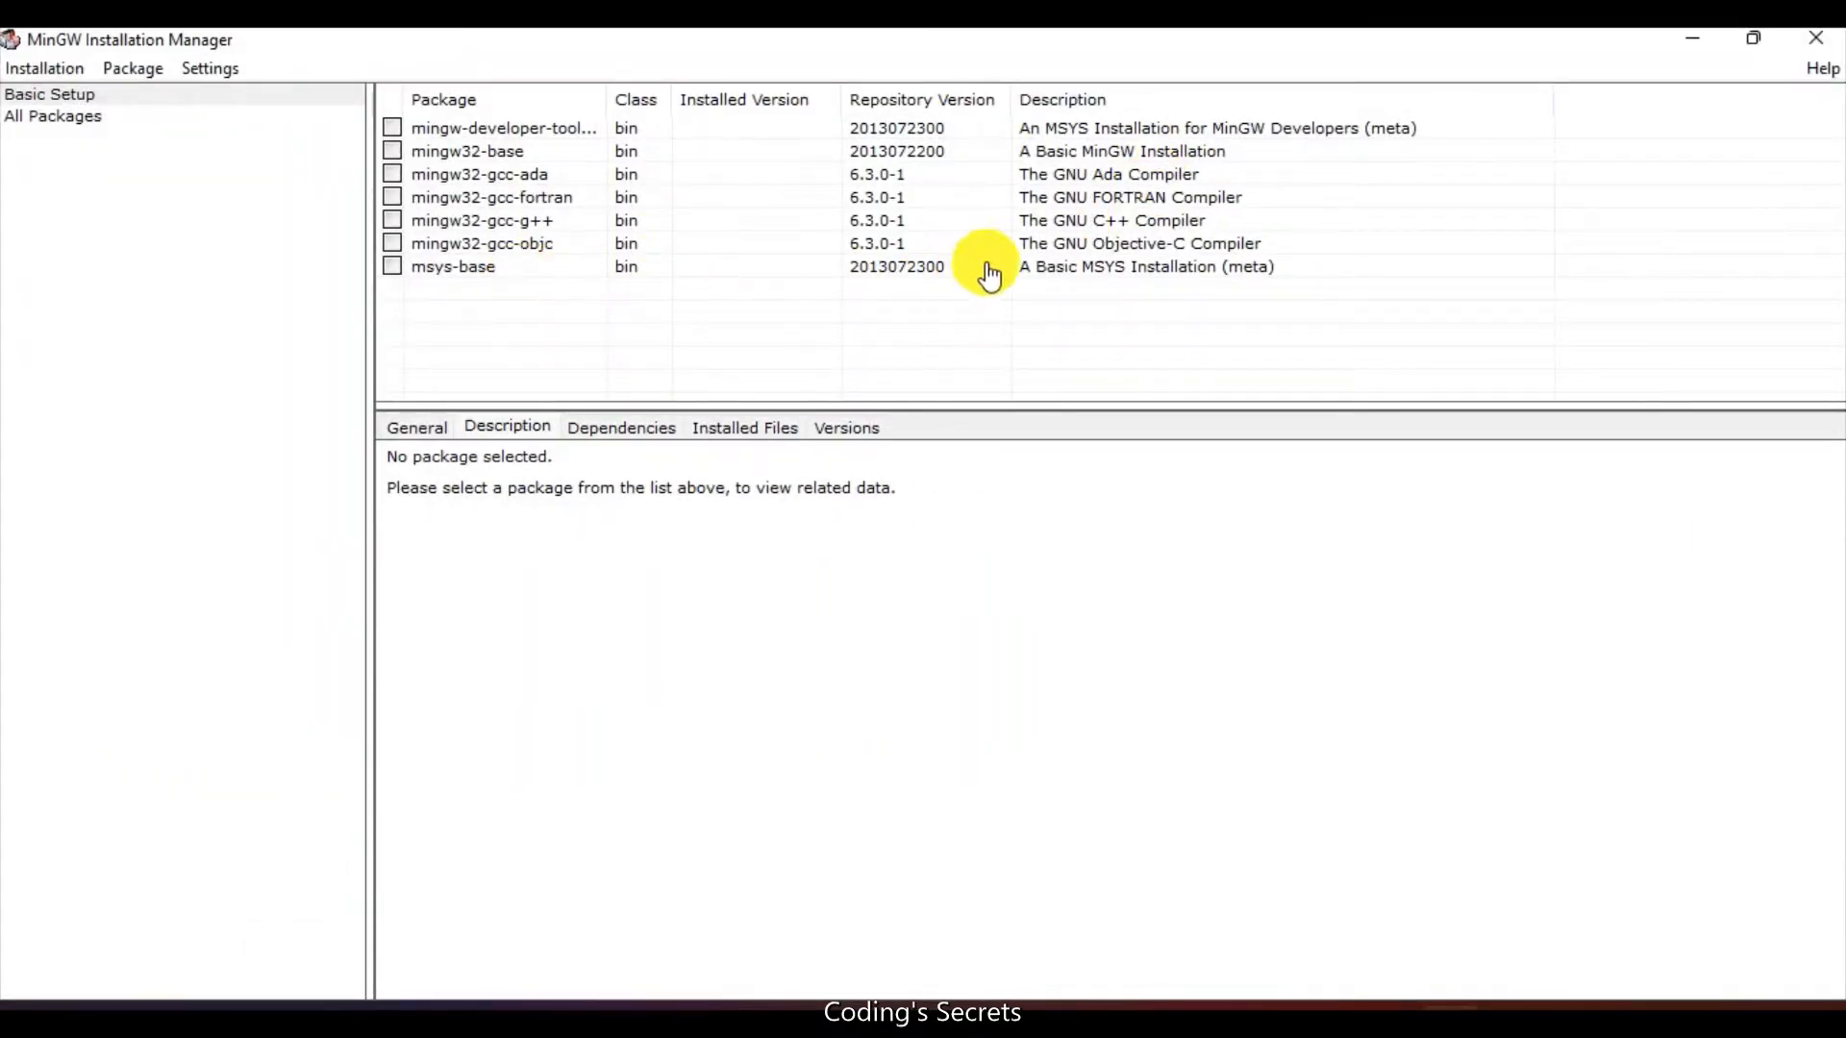
click(394, 221)
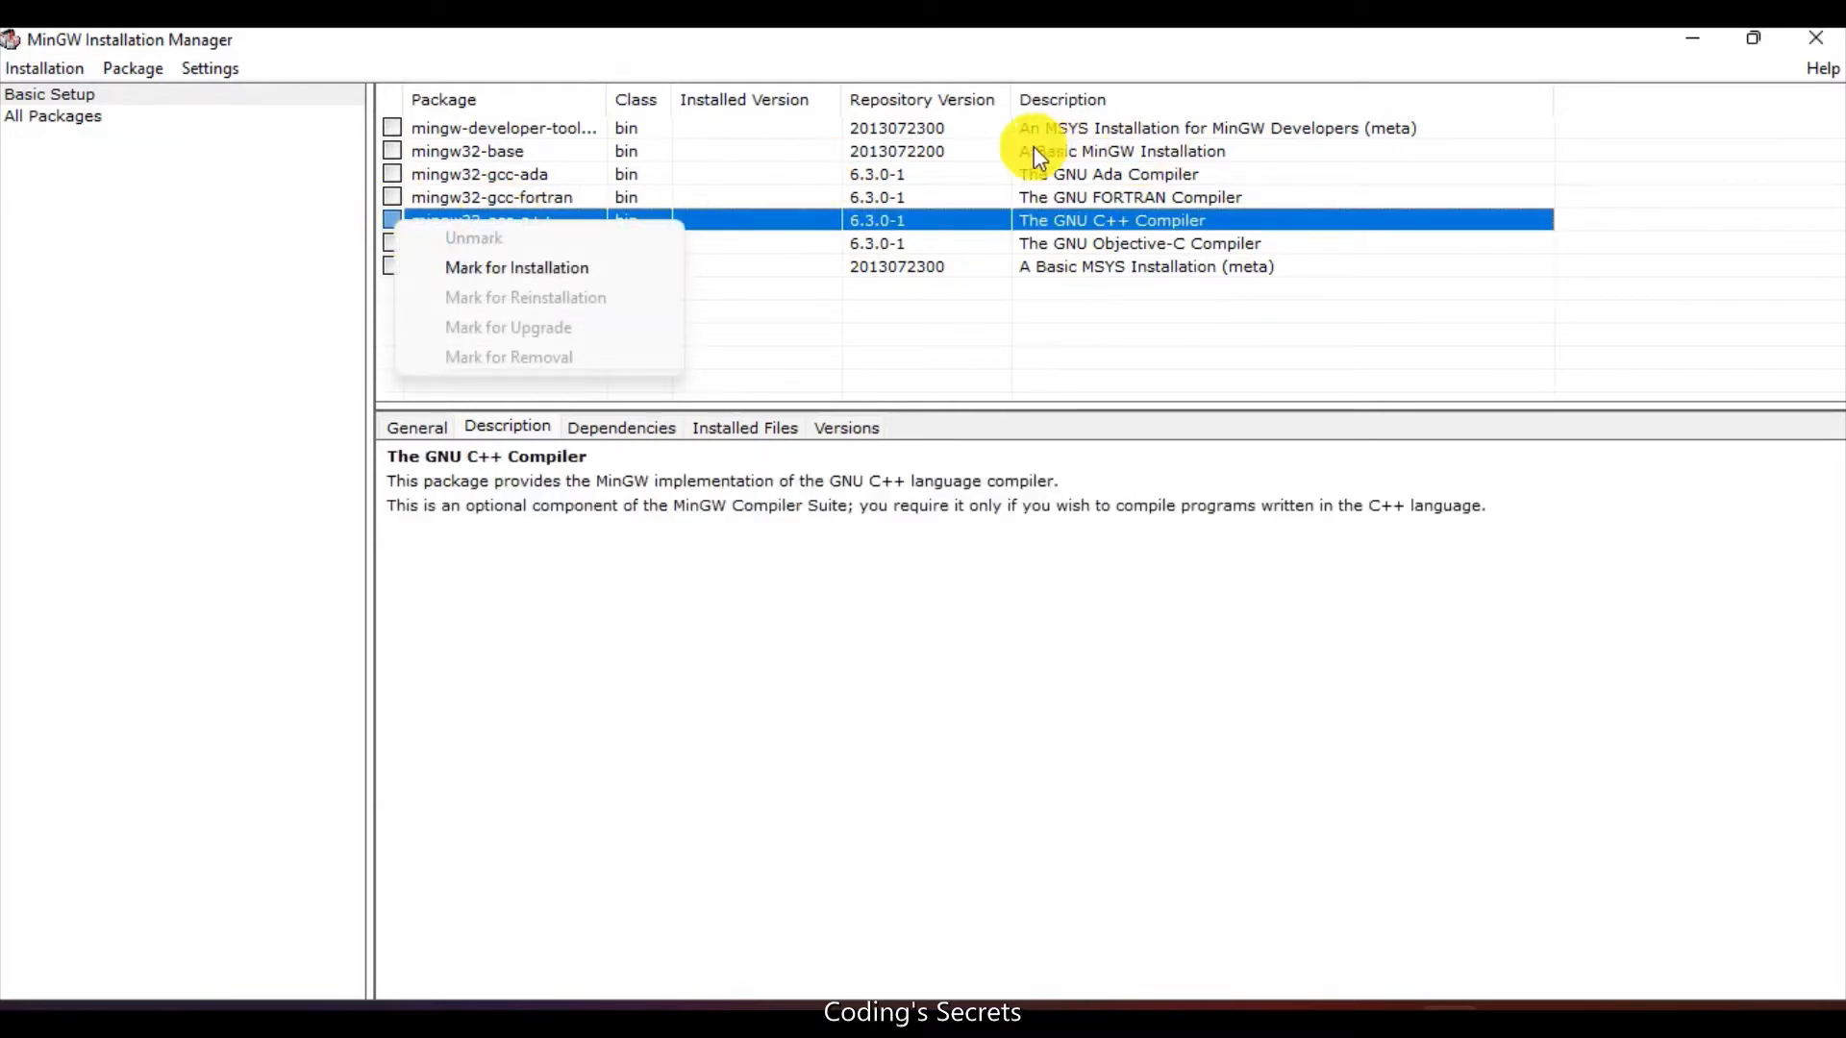
click(390, 151)
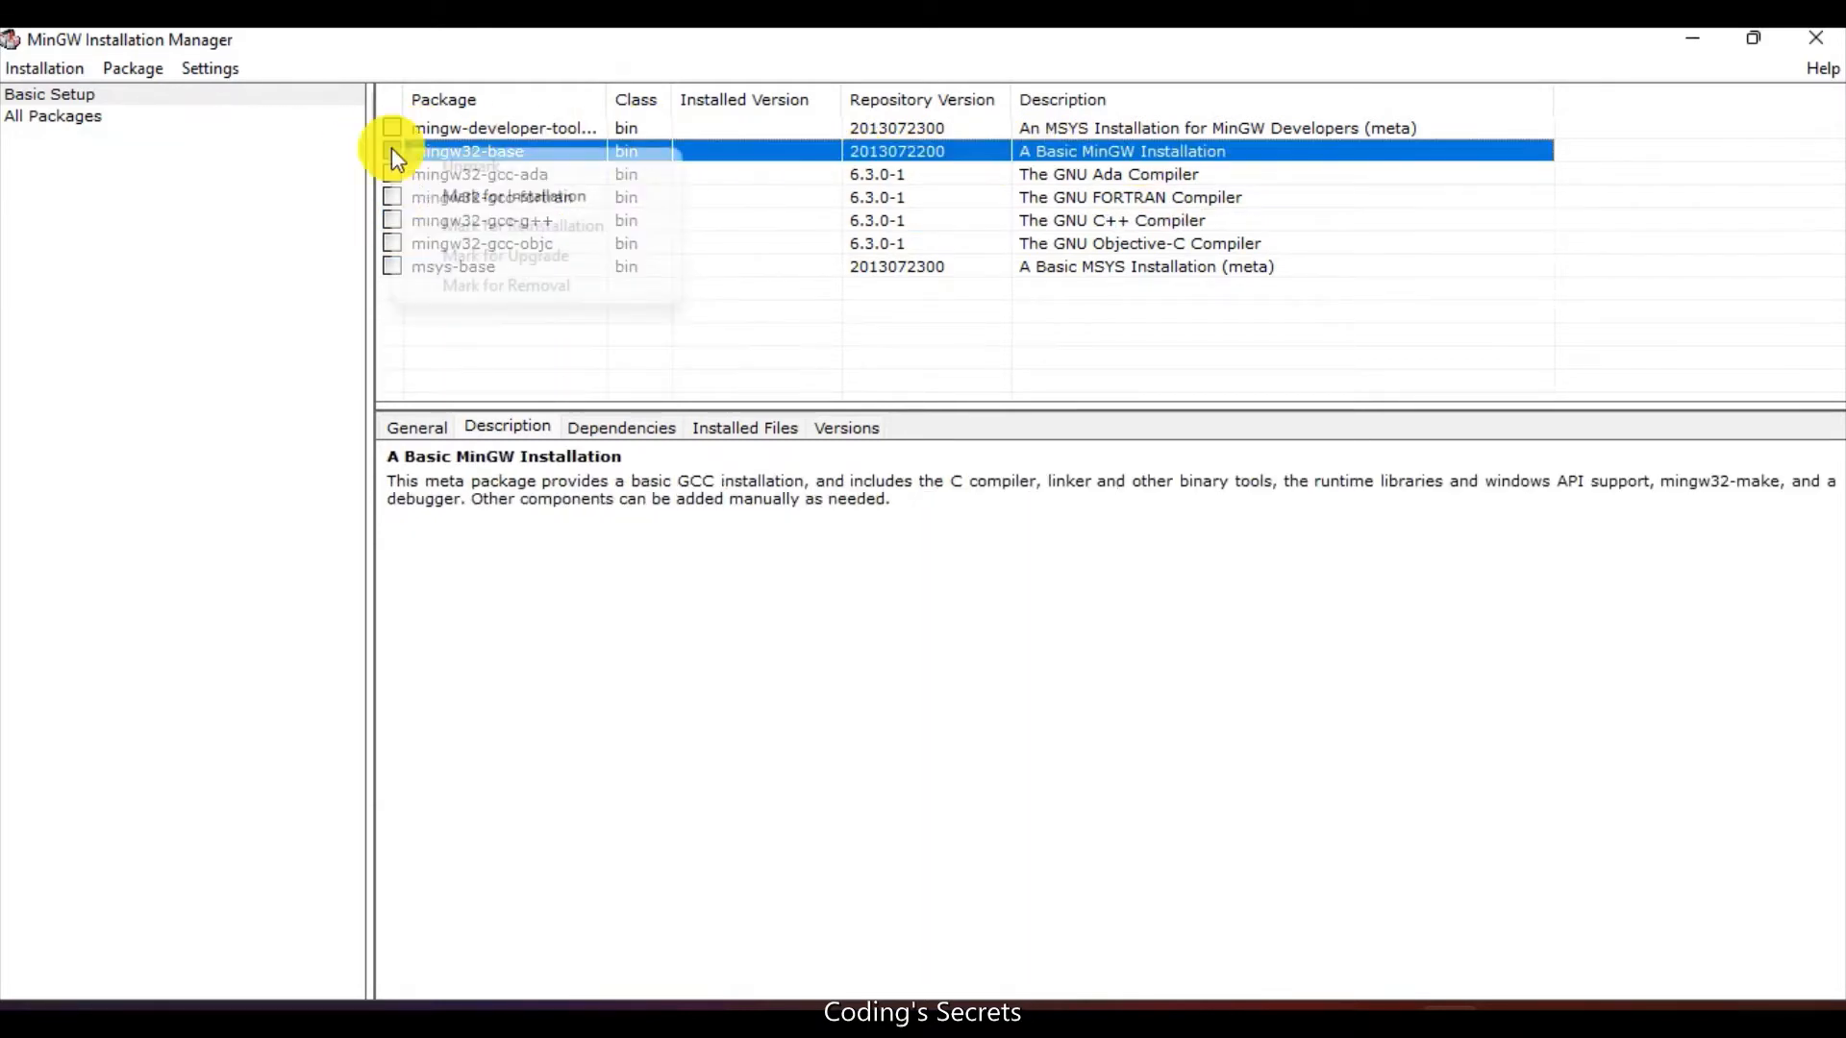
click(425, 192)
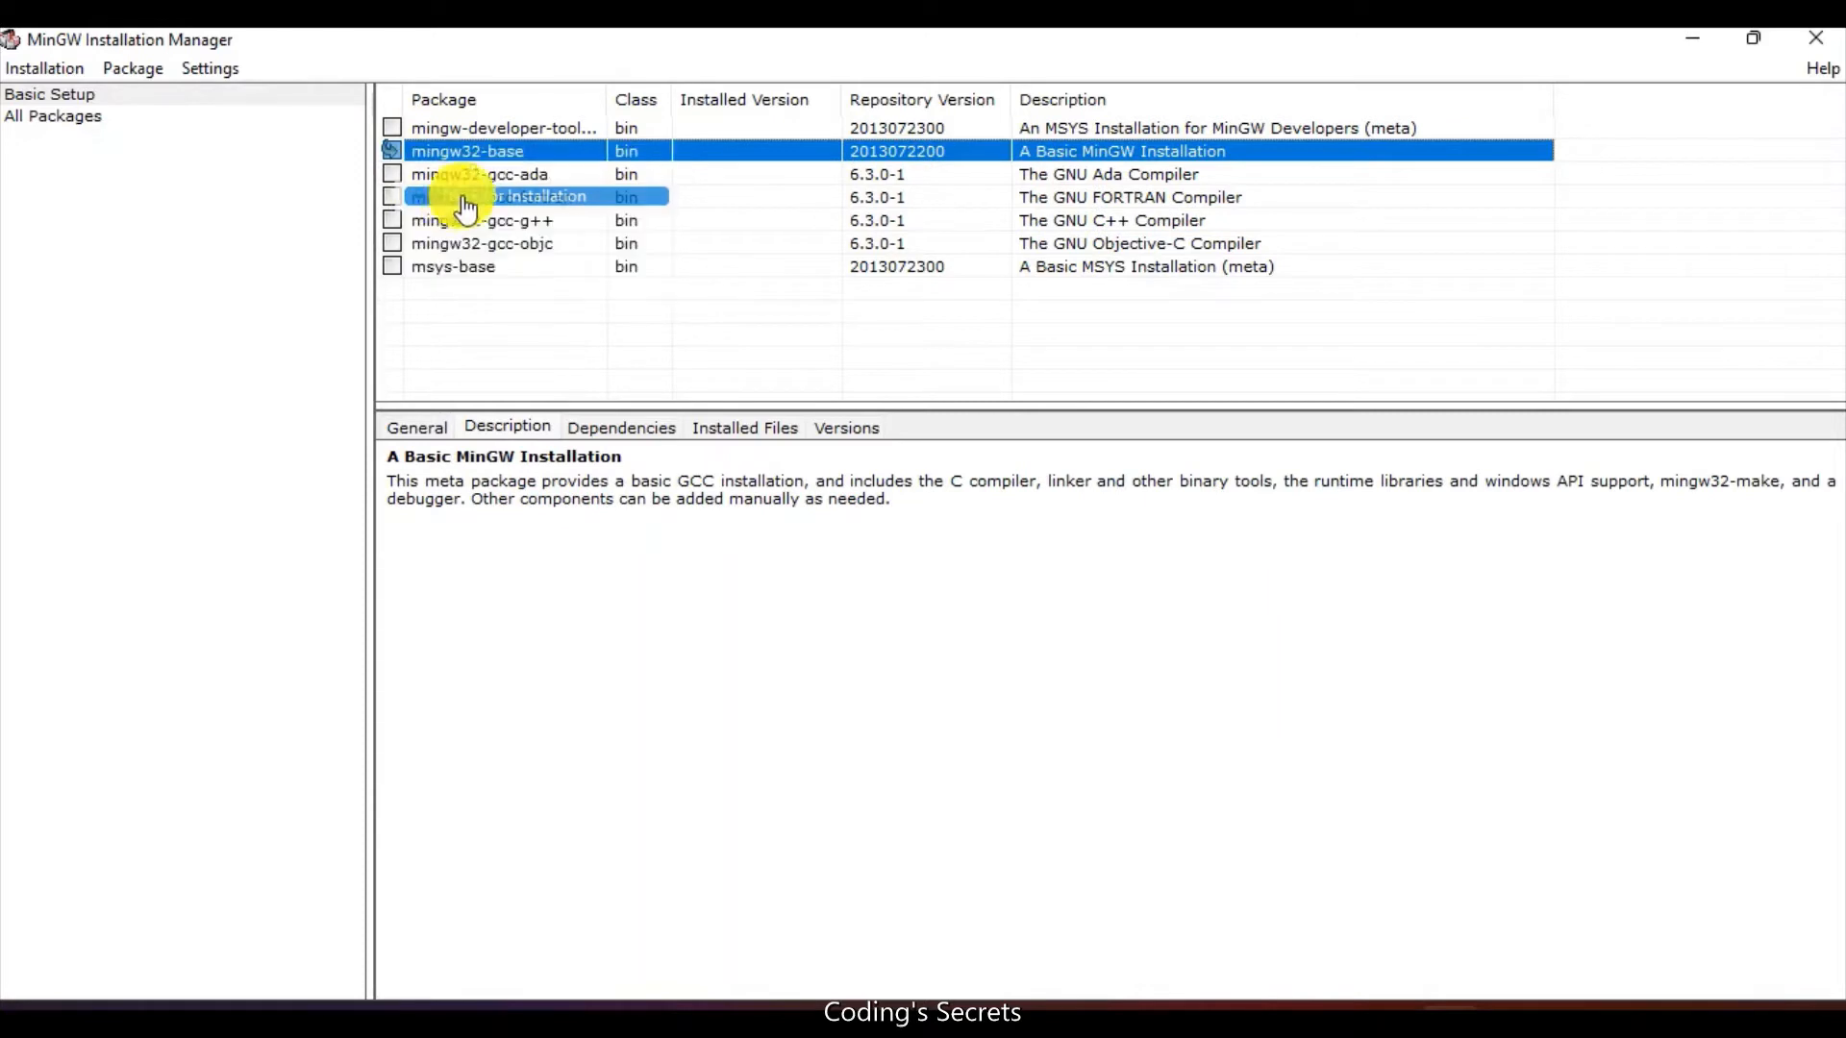
click(393, 220)
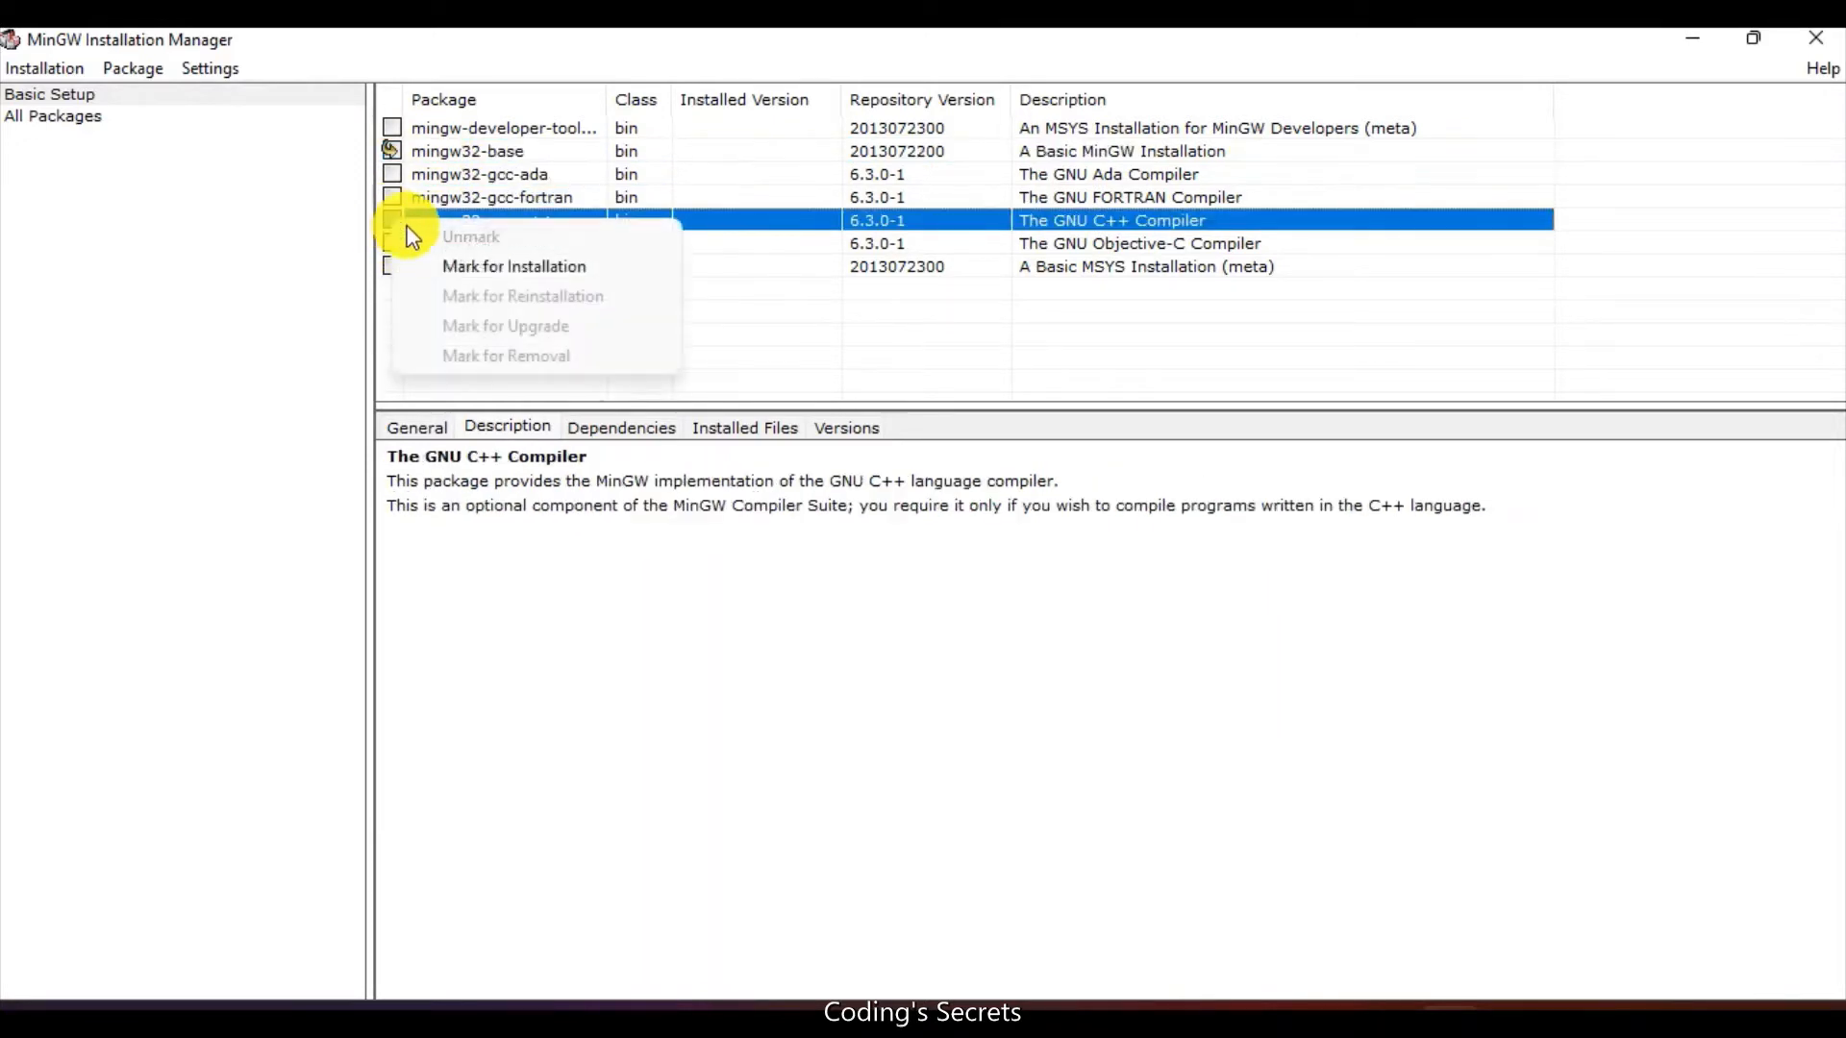
click(457, 262)
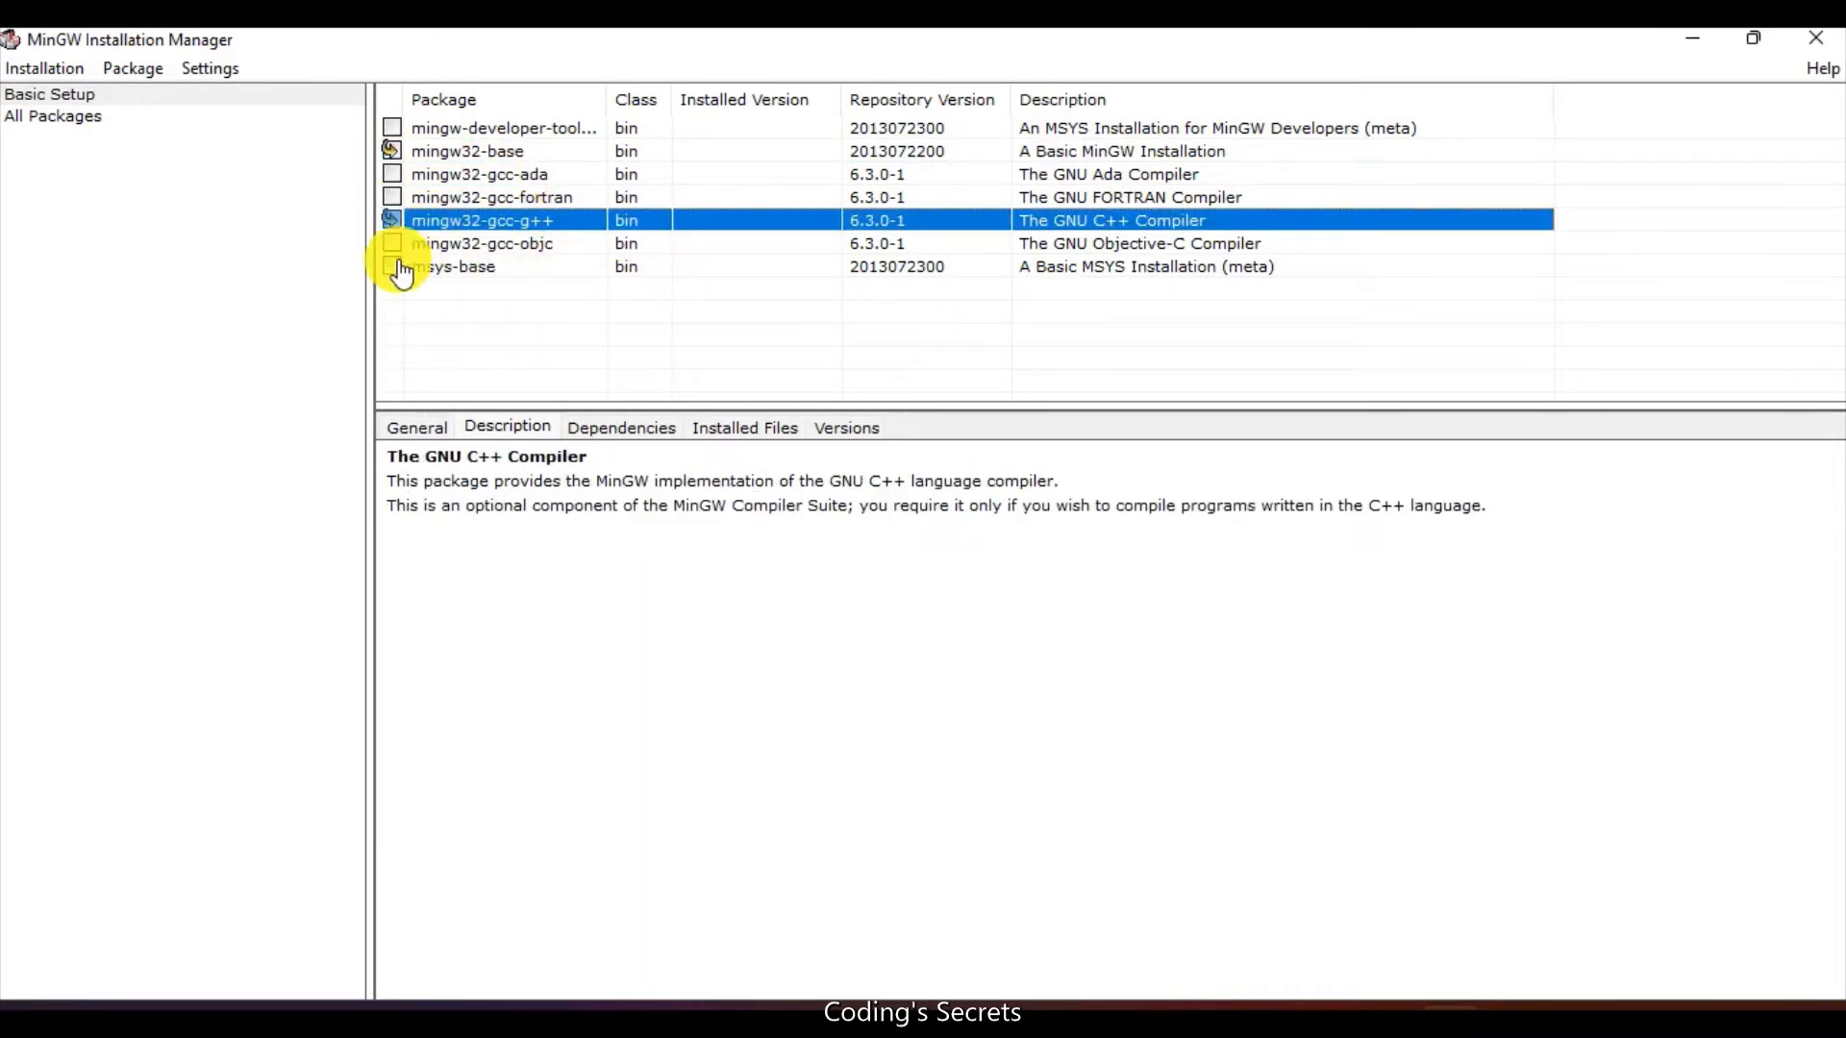
click(487, 242)
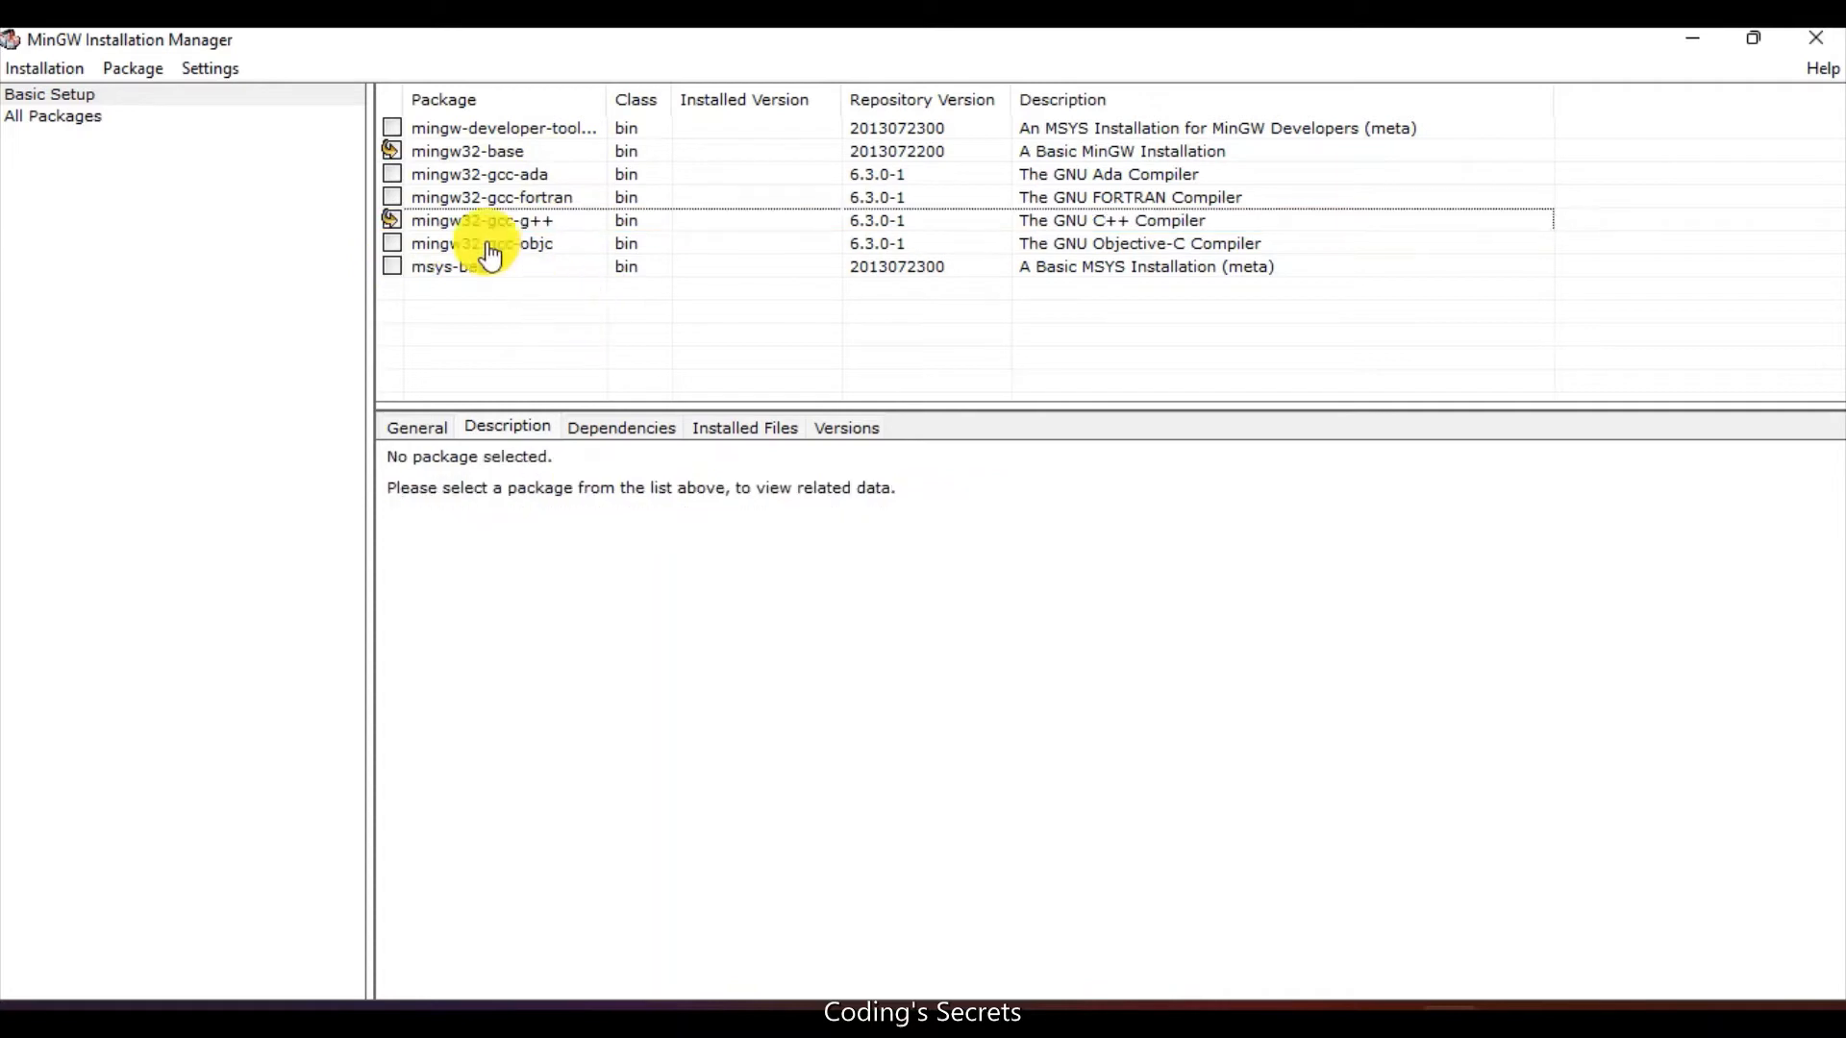
Apply the scheduled package changes with the progress dialogue set to close automatically, and close the MinGW Installation Manager.
click(49, 71)
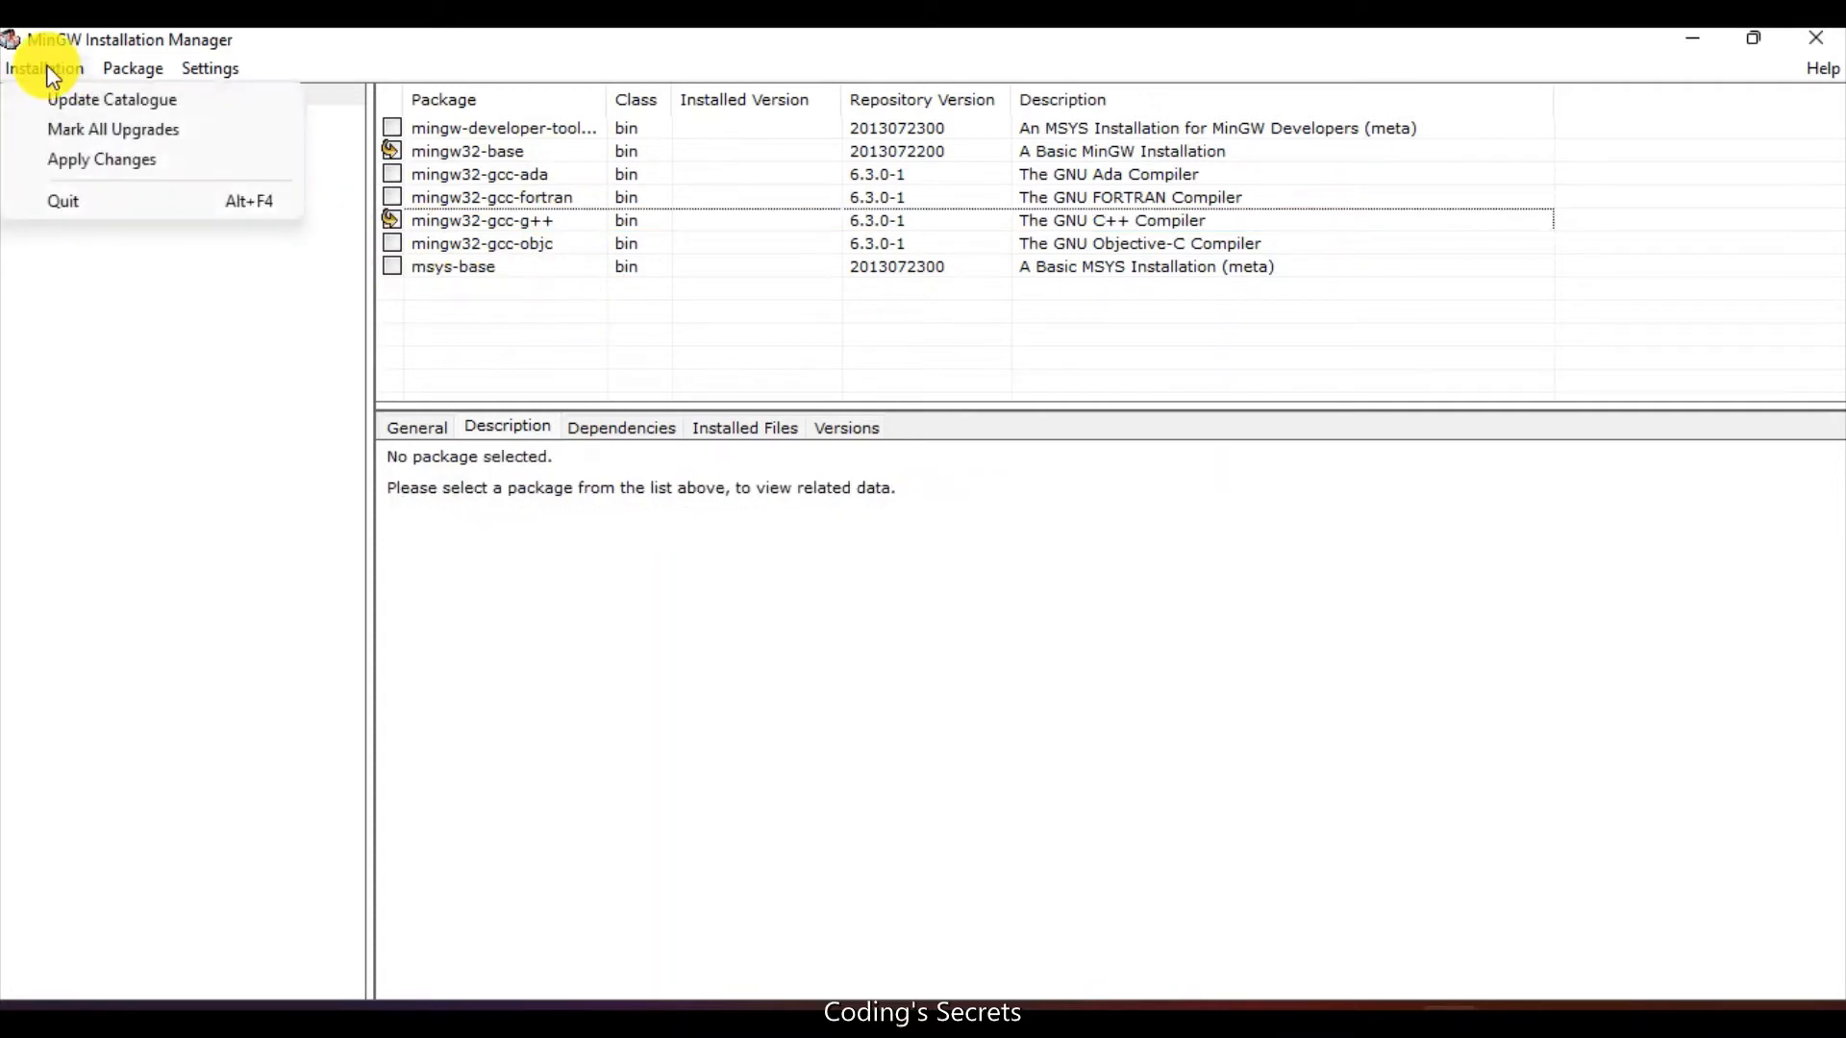
click(112, 129)
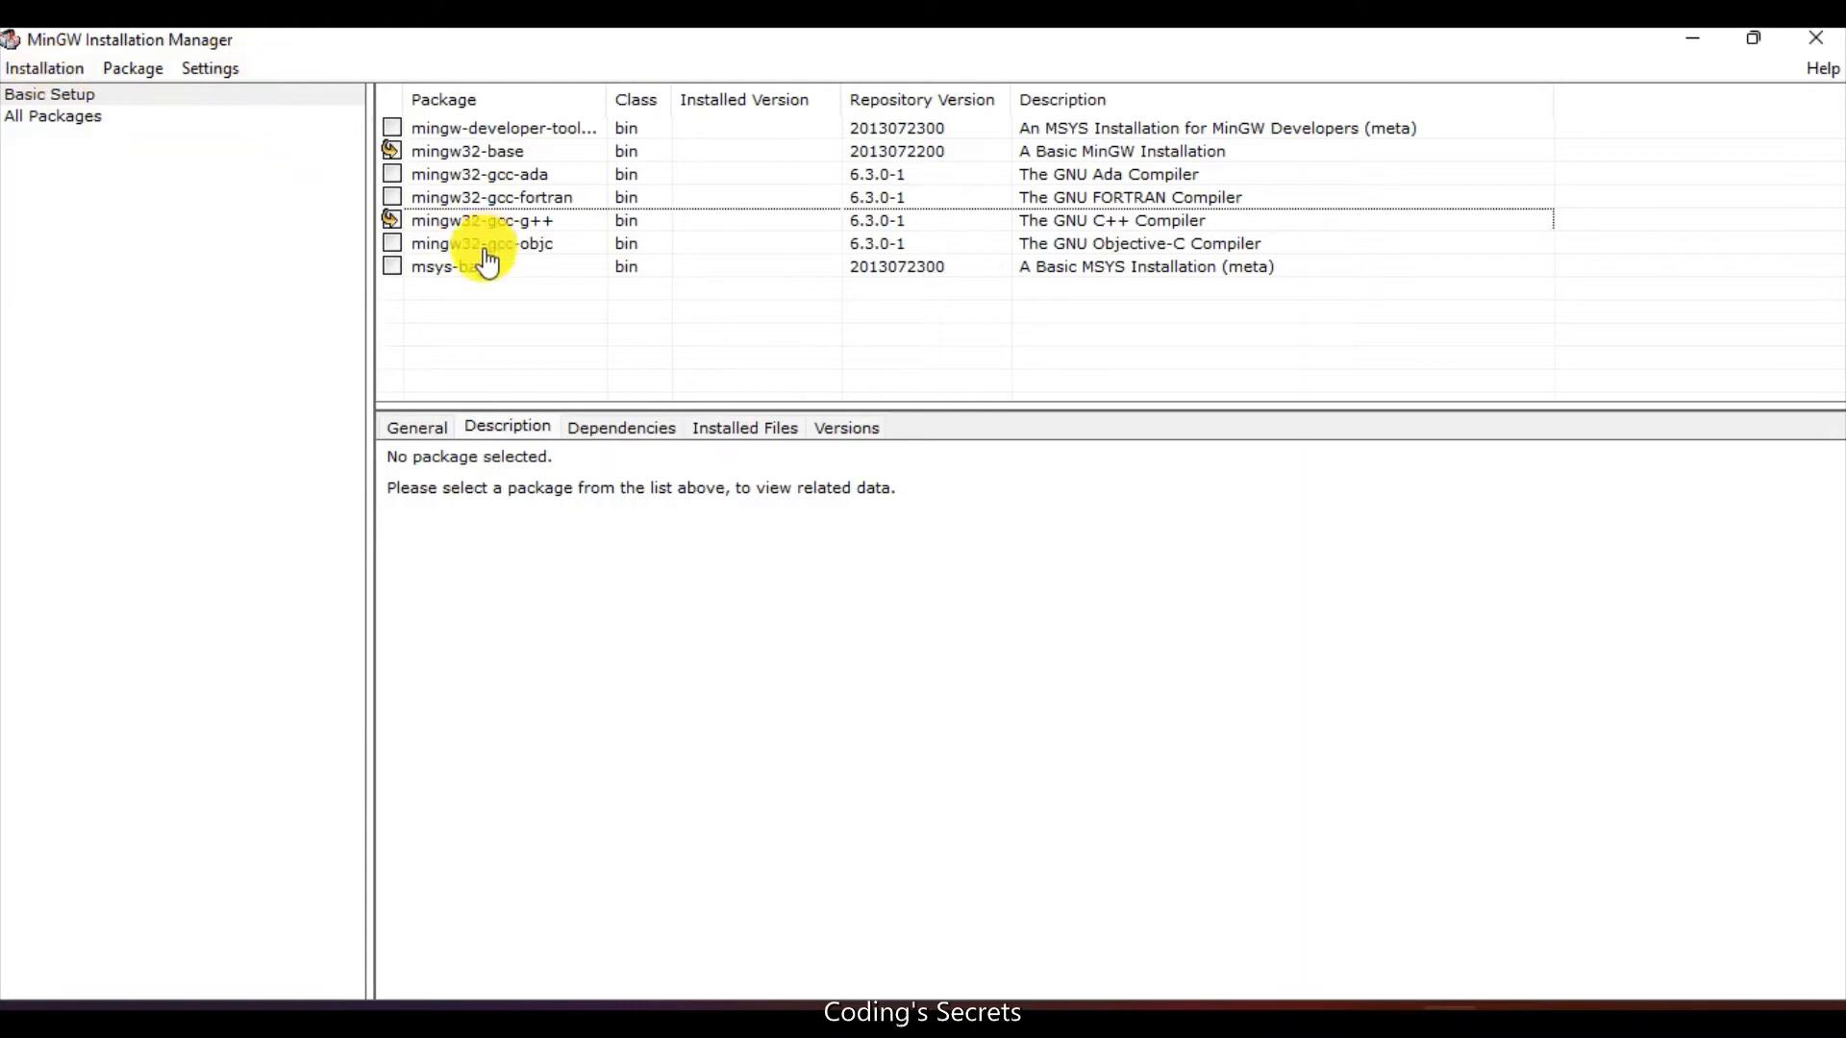
click(65, 71)
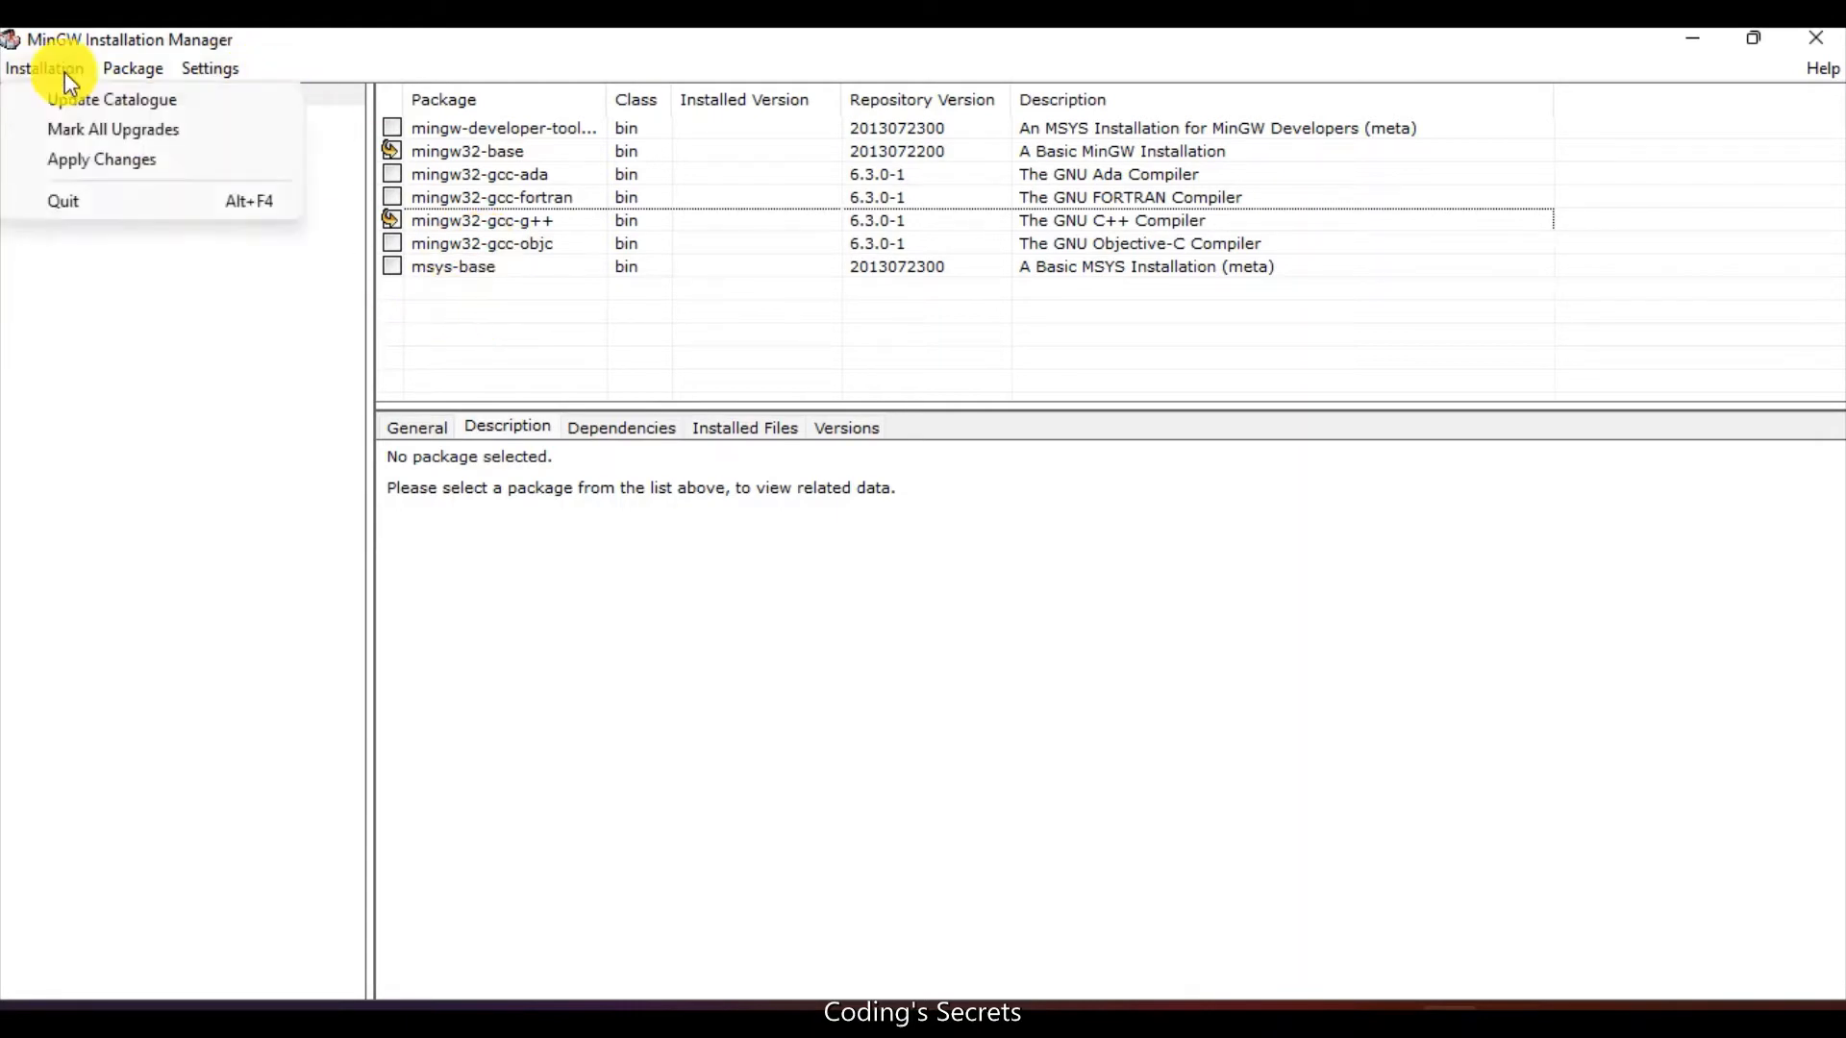
click(118, 159)
click(535, 207)
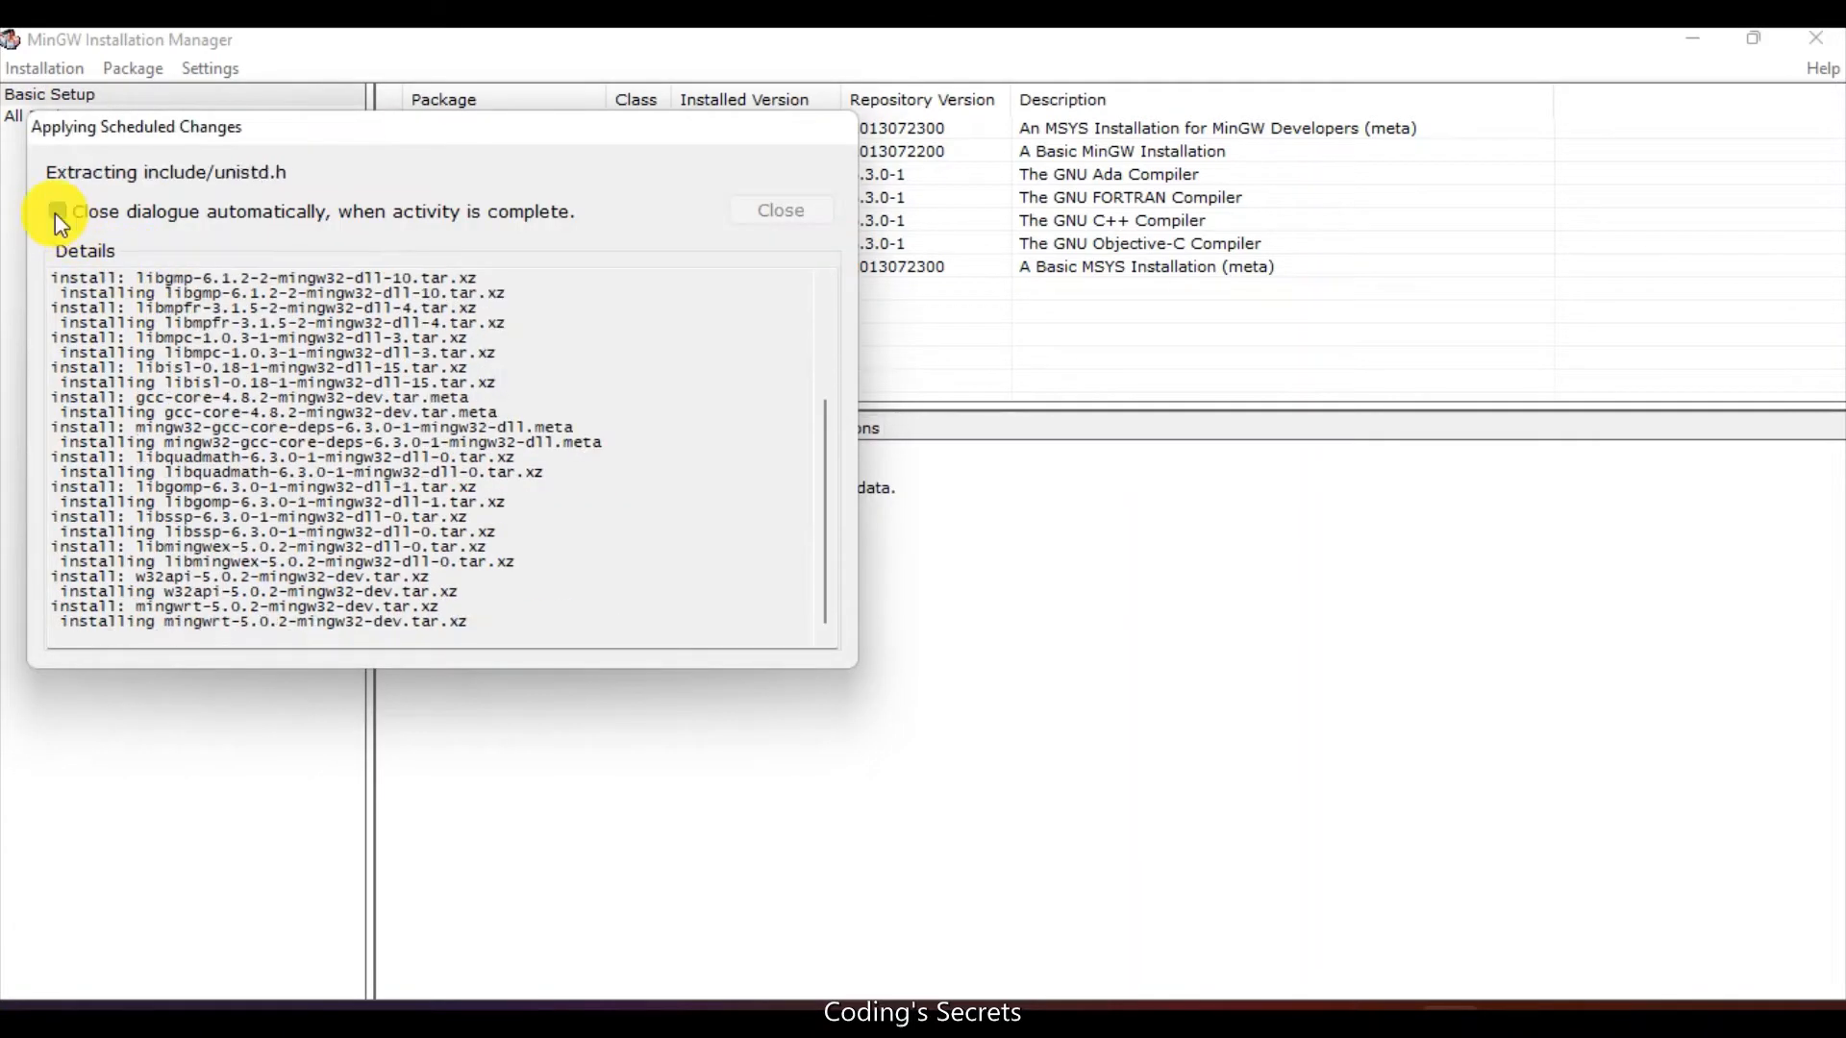
click(56, 214)
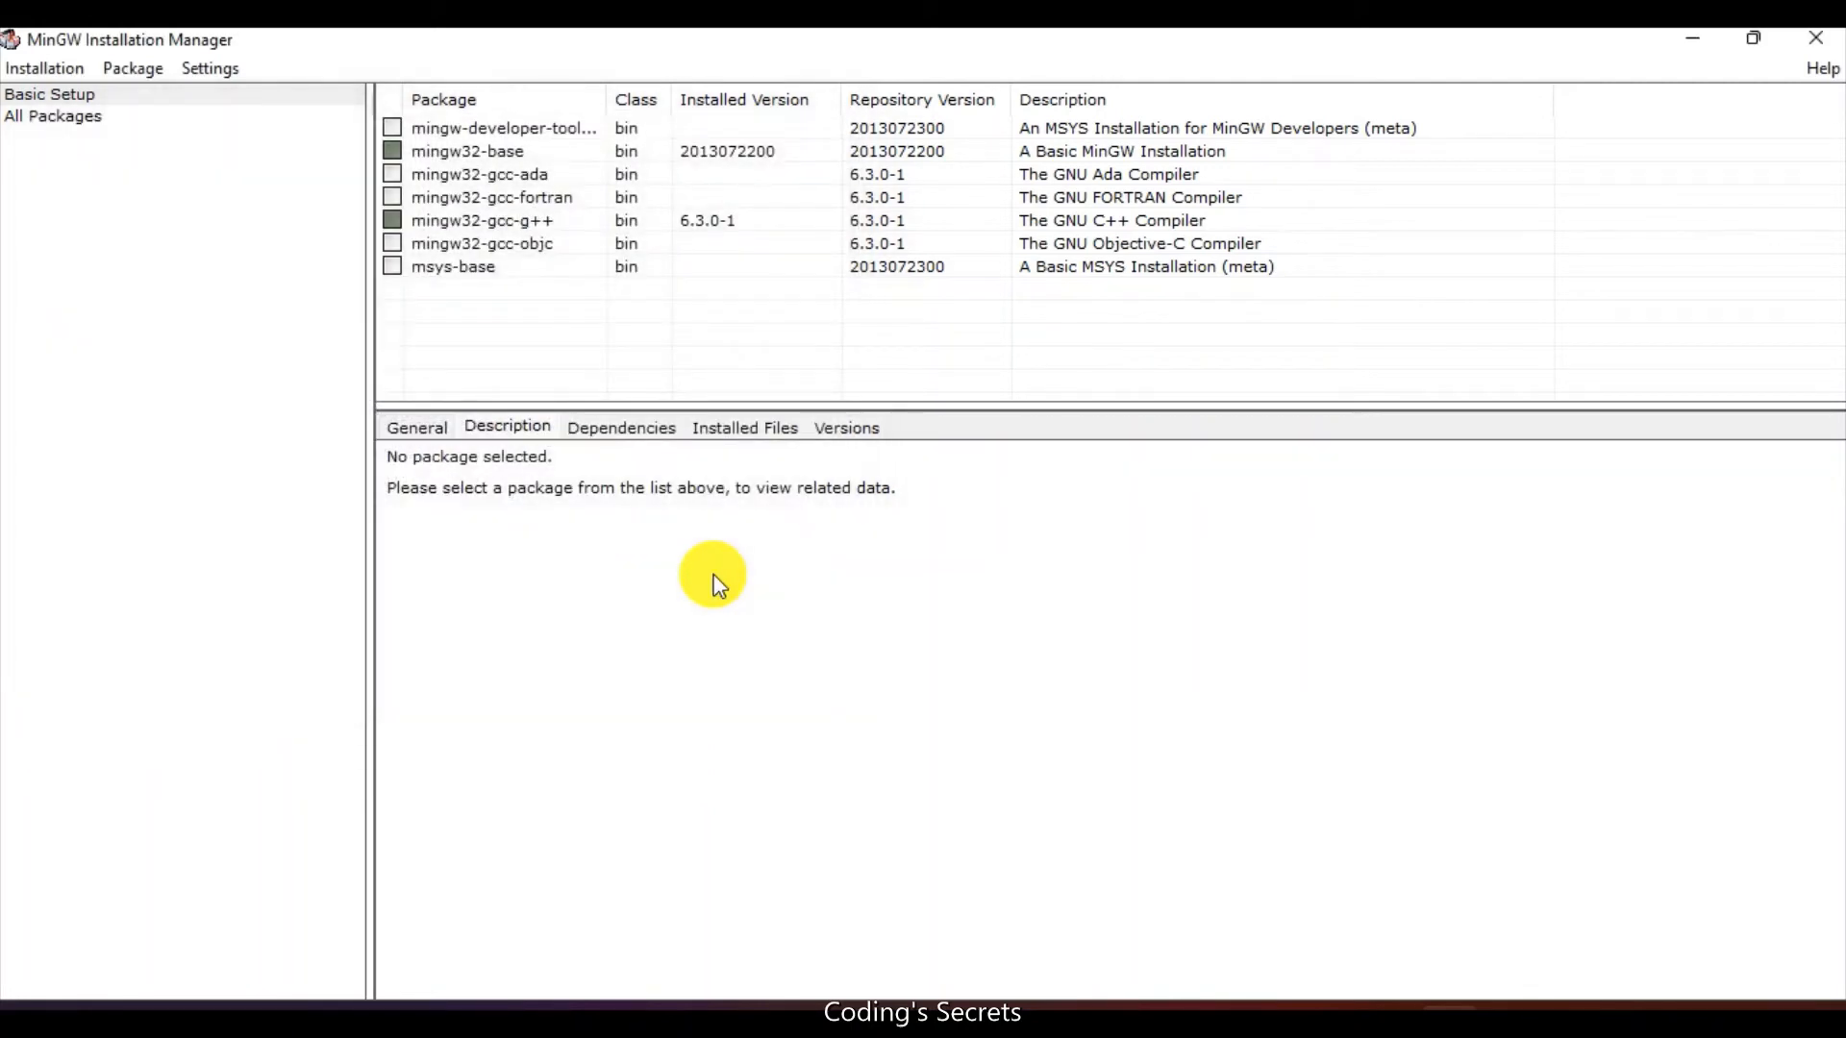
click(1826, 50)
Open the bin folder inside MinGW on Local Disk (C:) and copy its path, C:\MinGW\bin.
click(1690, 481)
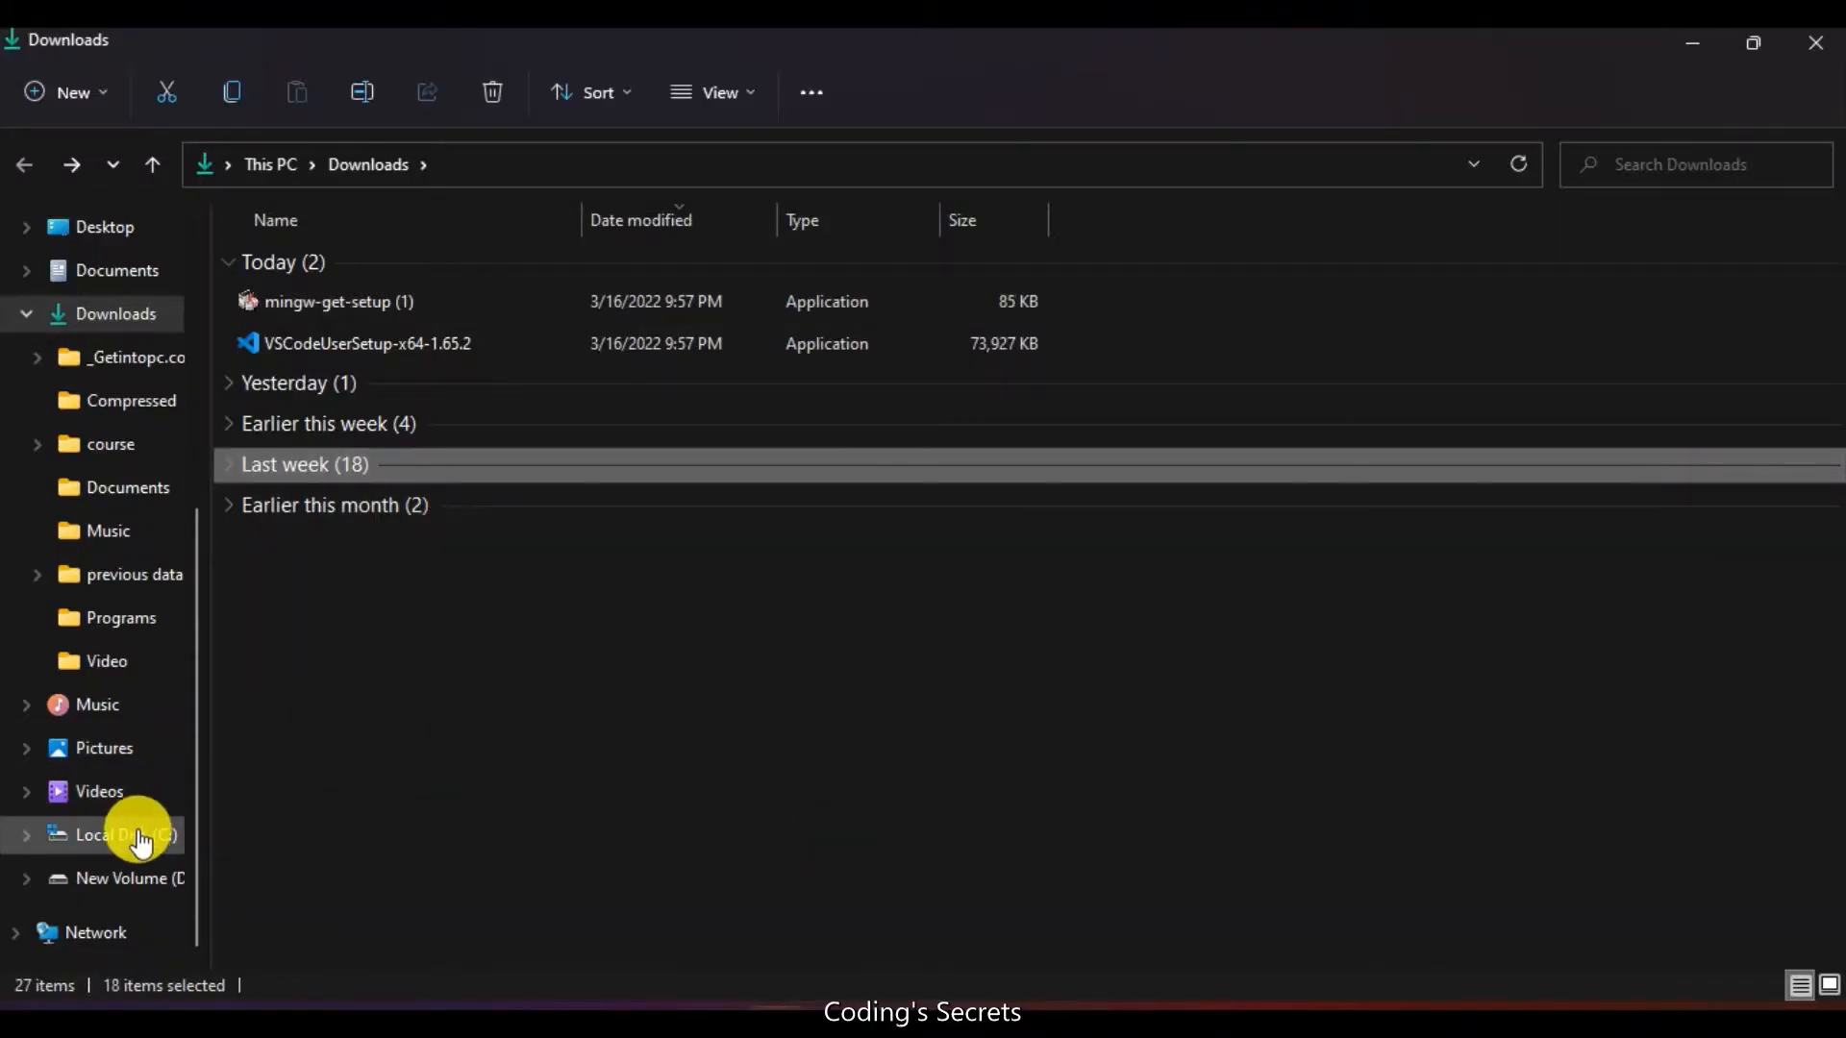
click(102, 838)
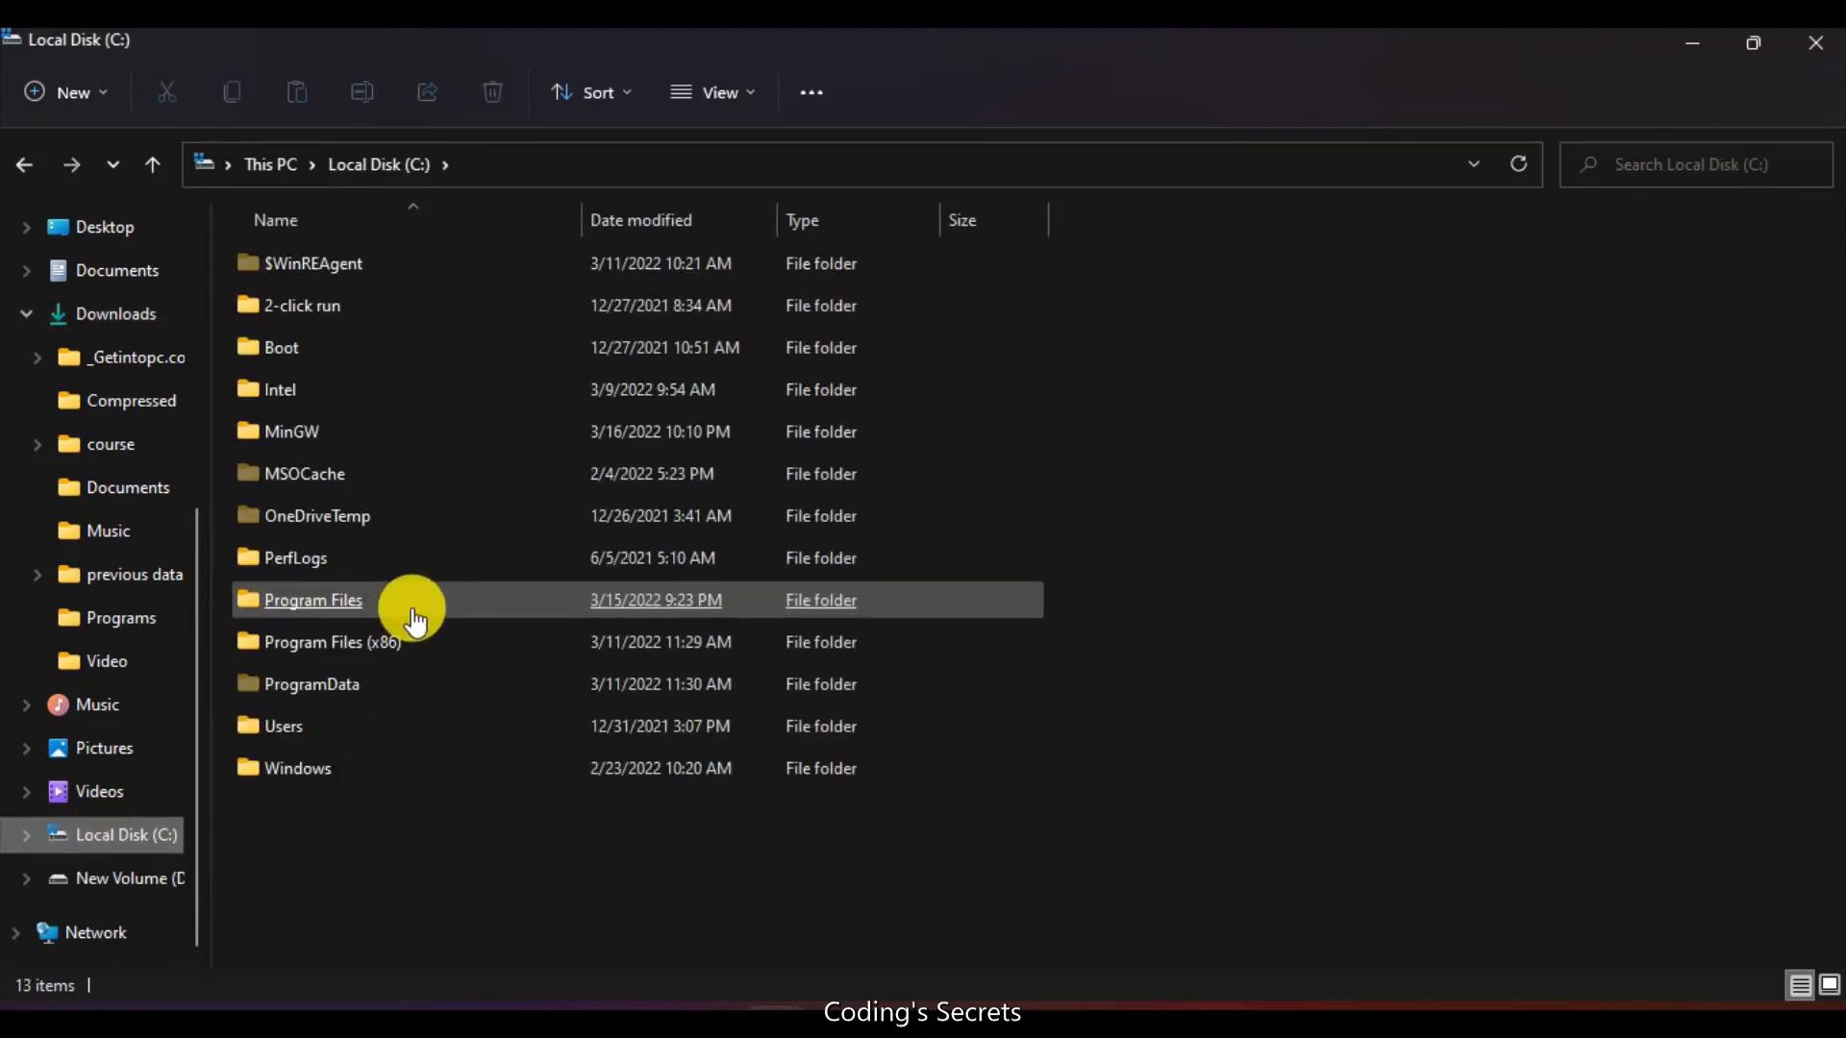
click(310, 433)
double_click(312, 434)
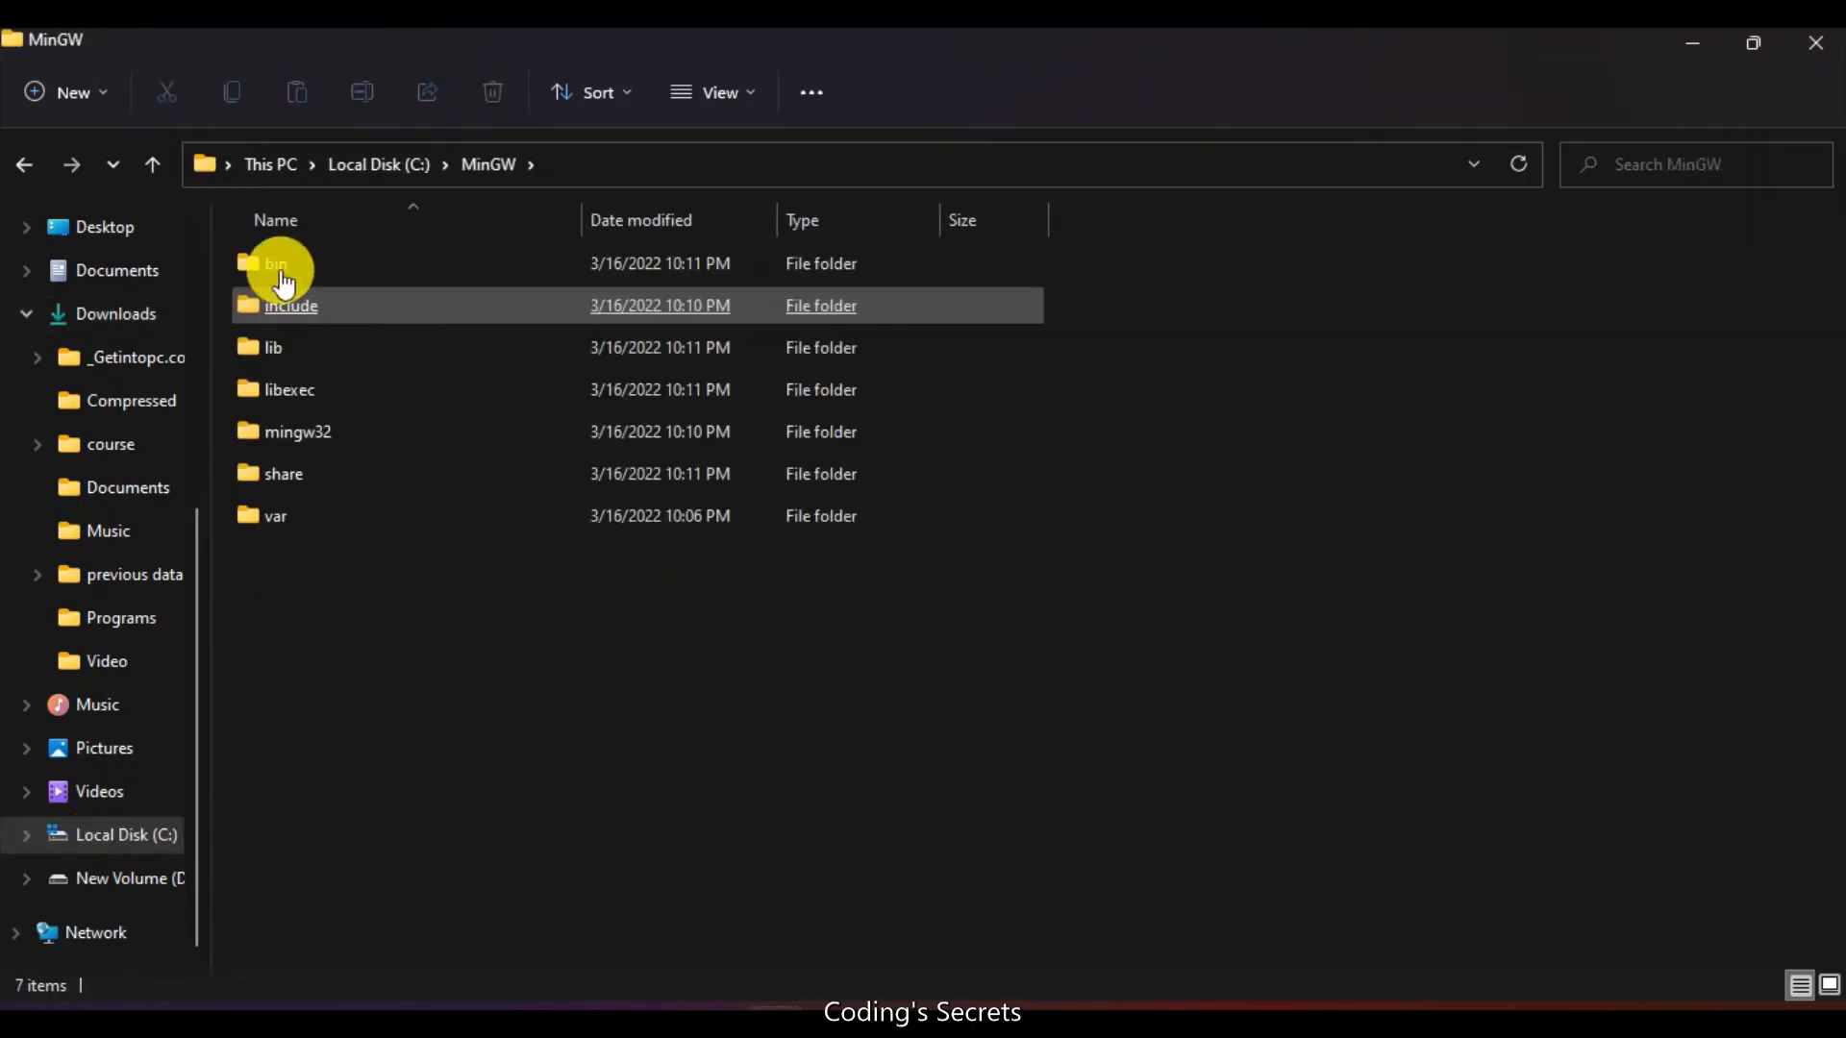
double_click(284, 264)
click(289, 273)
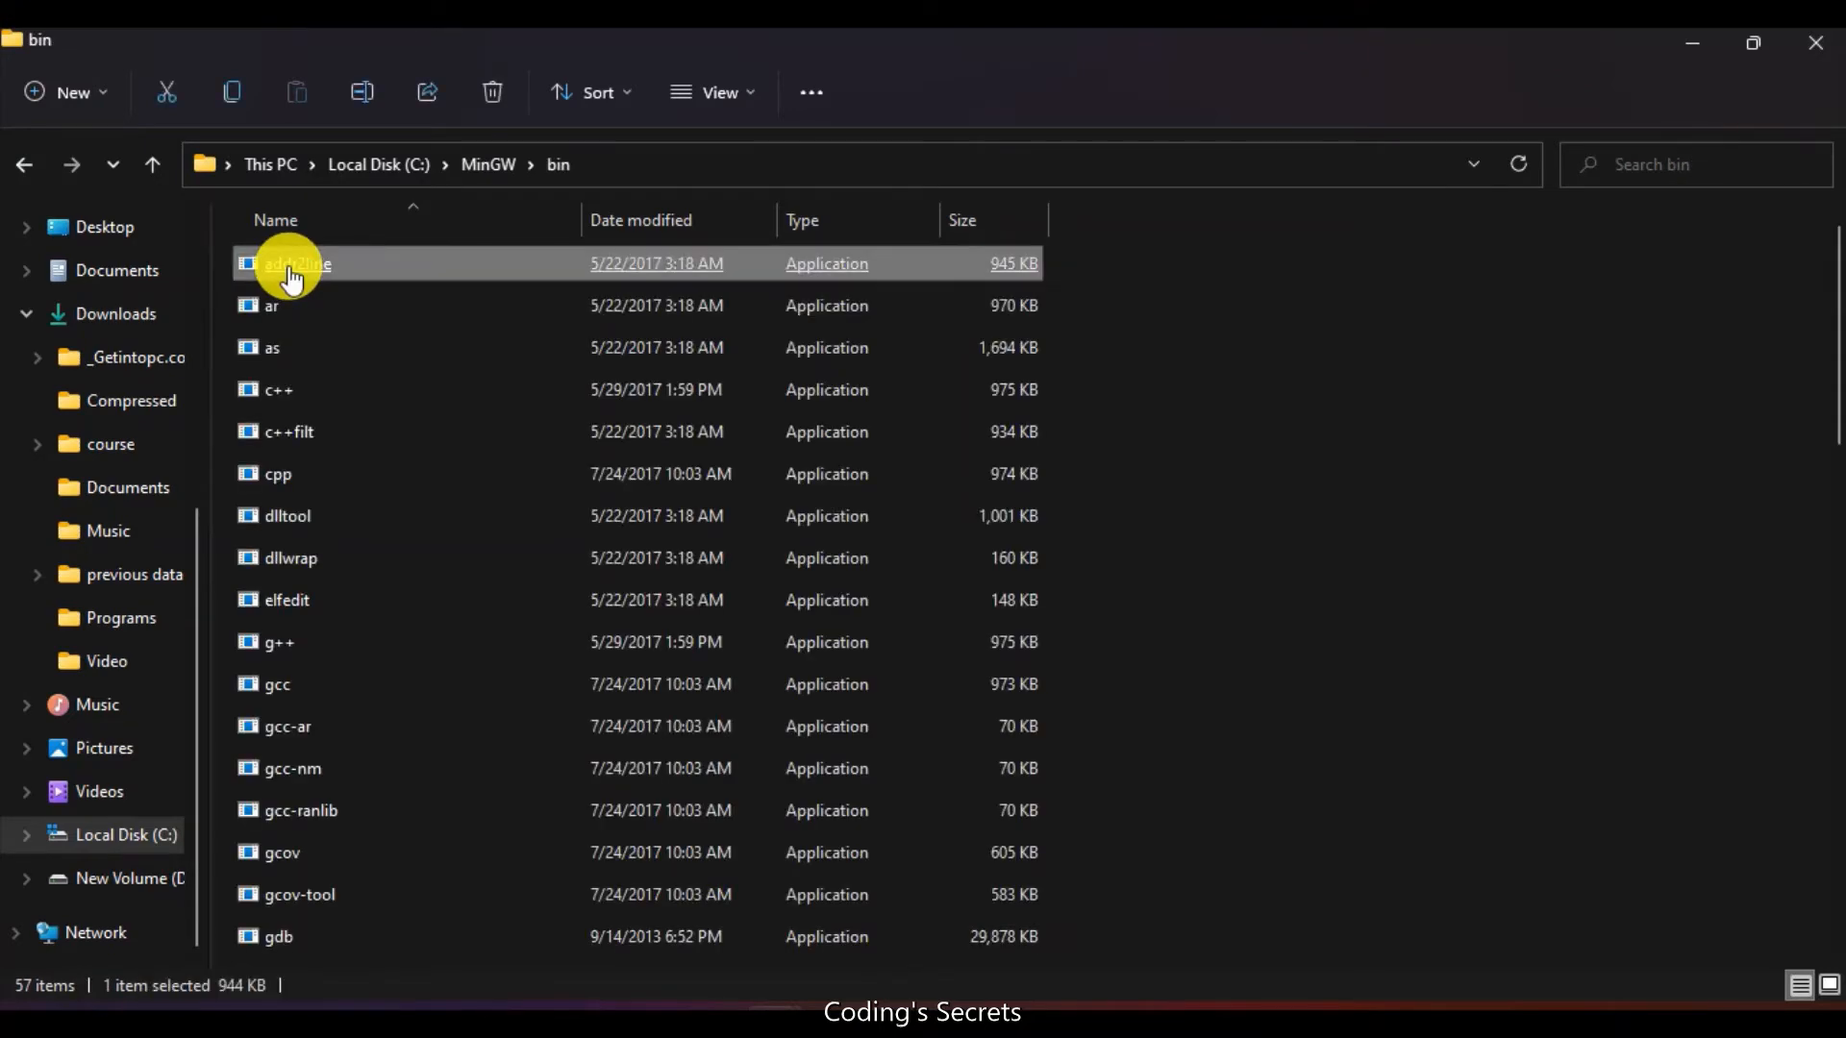
click(621, 163)
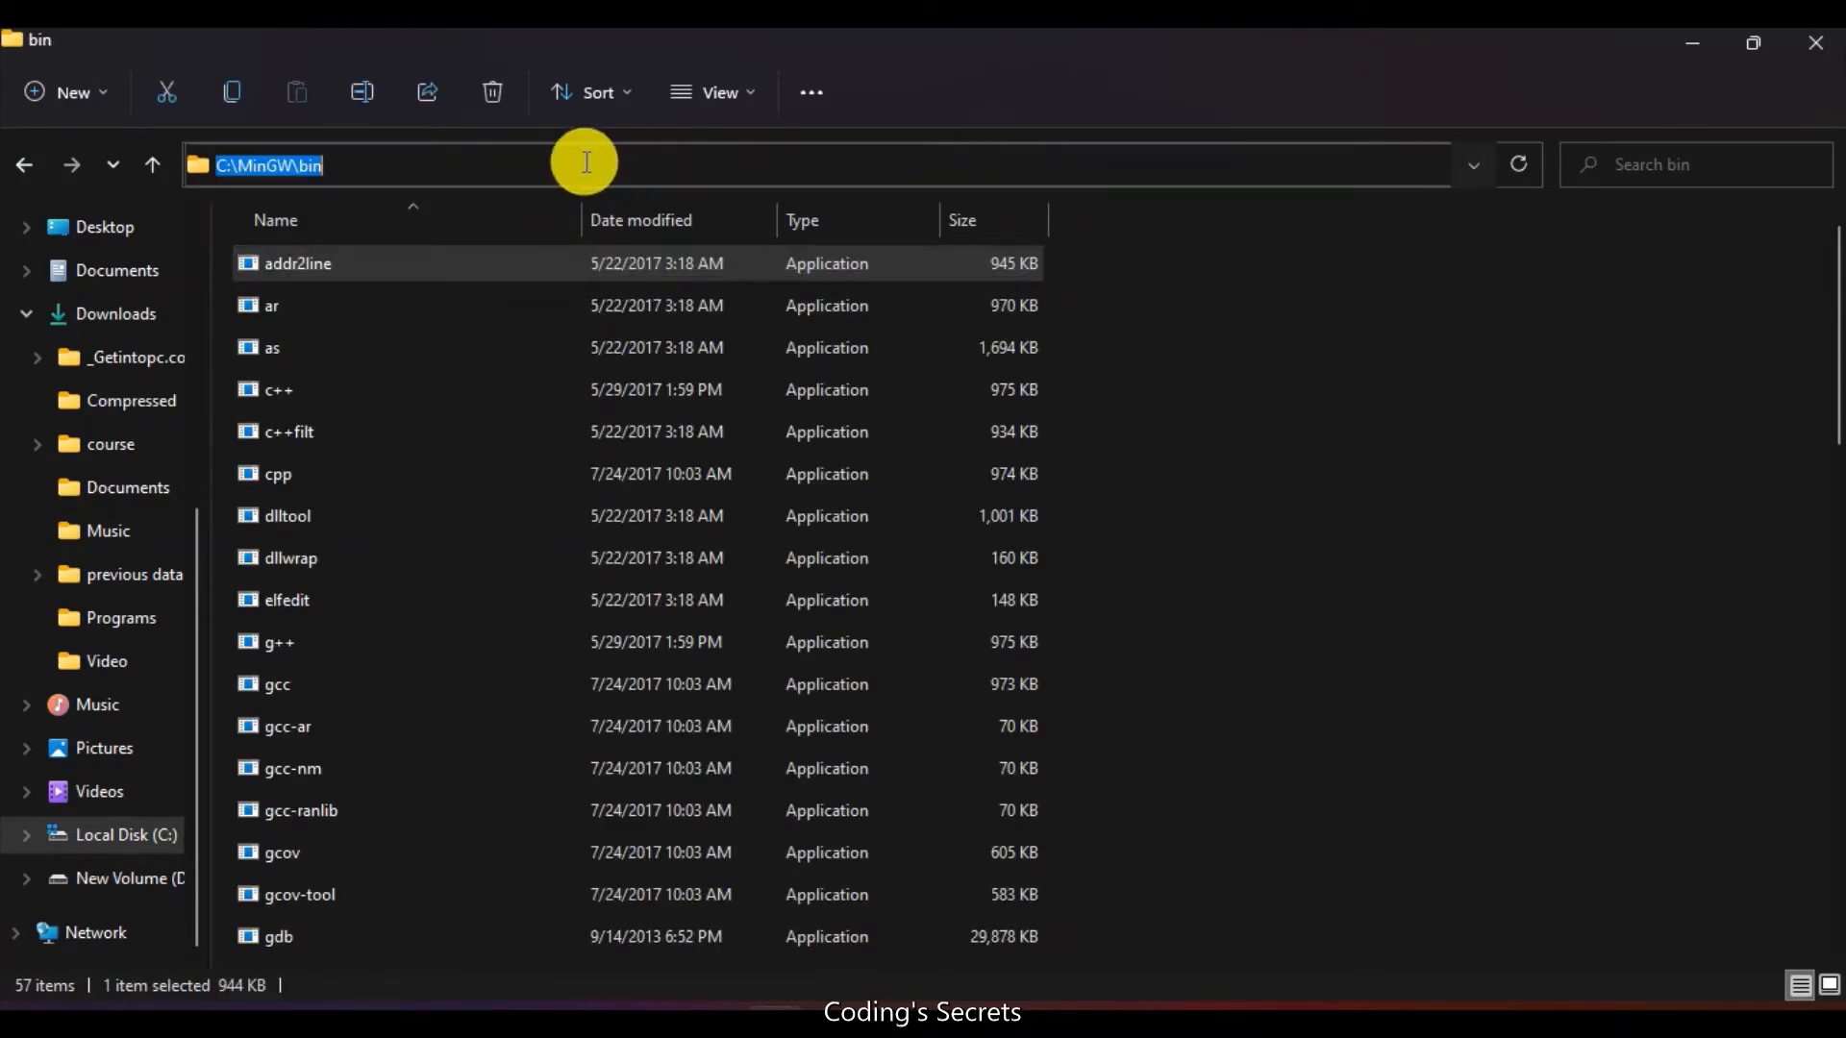
right_click(418, 165)
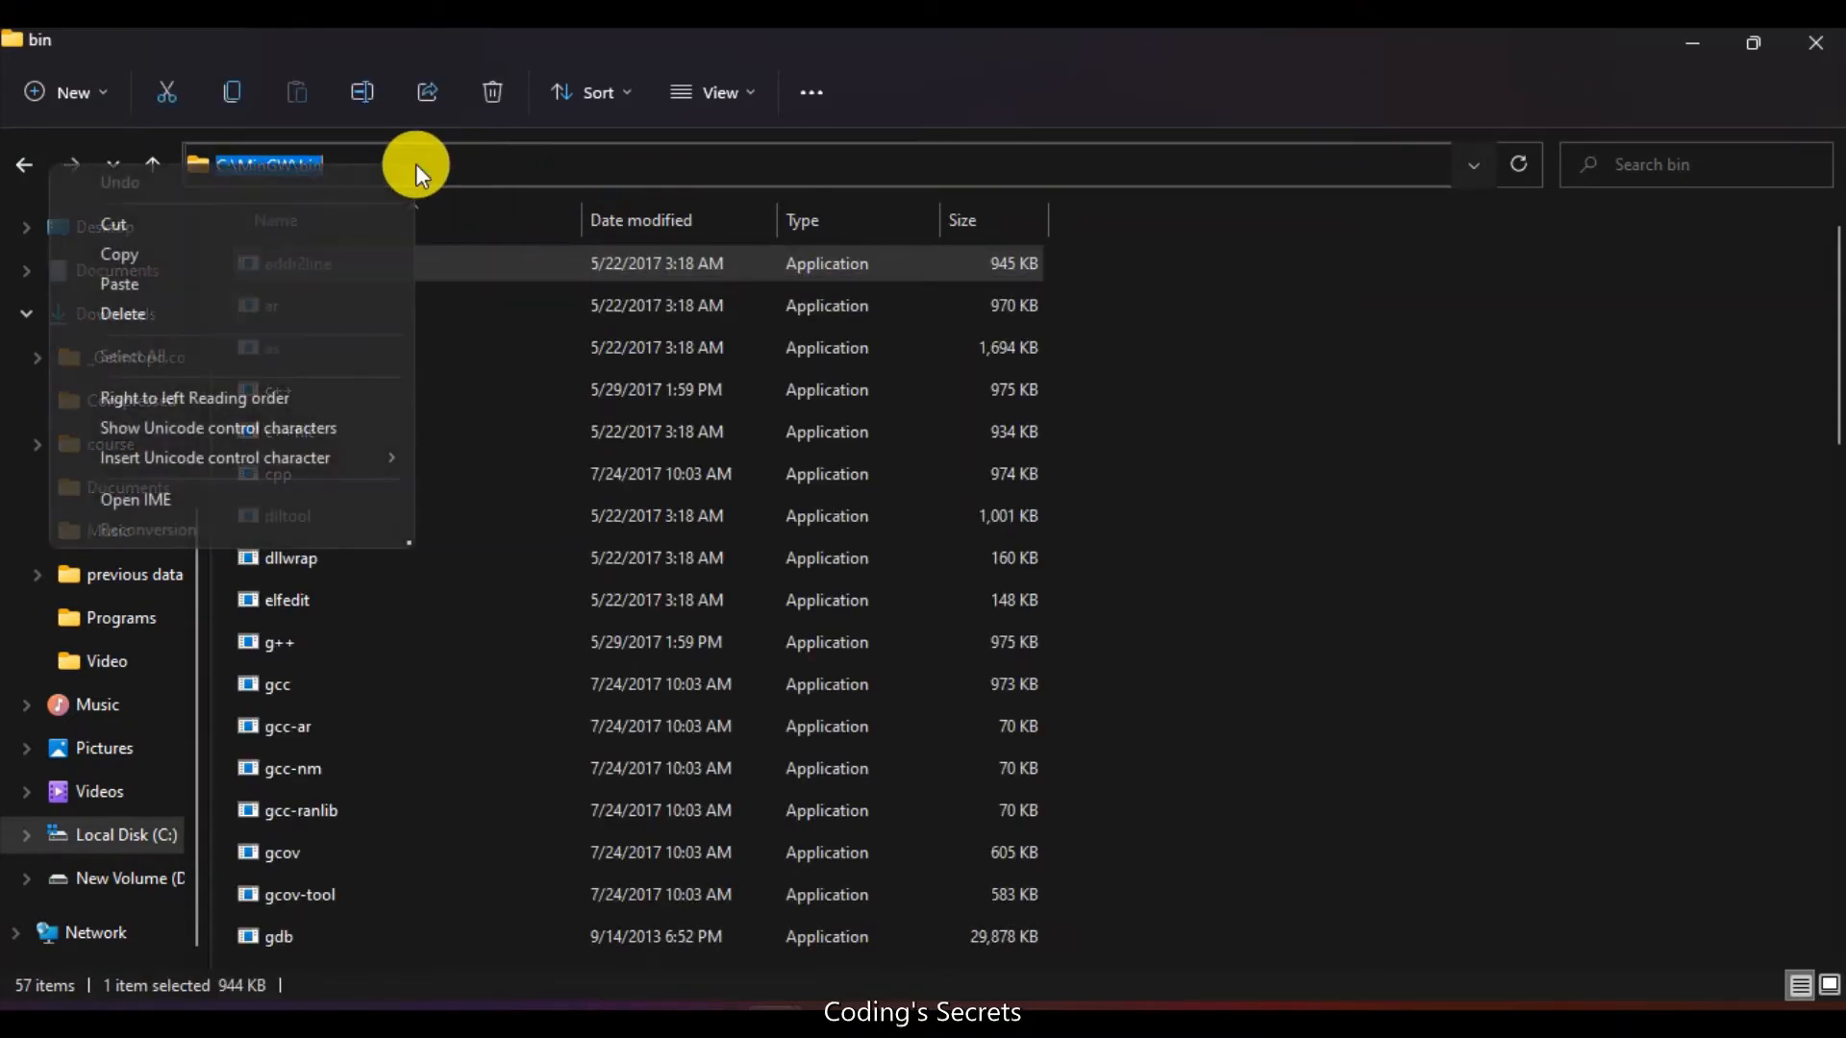
click(180, 256)
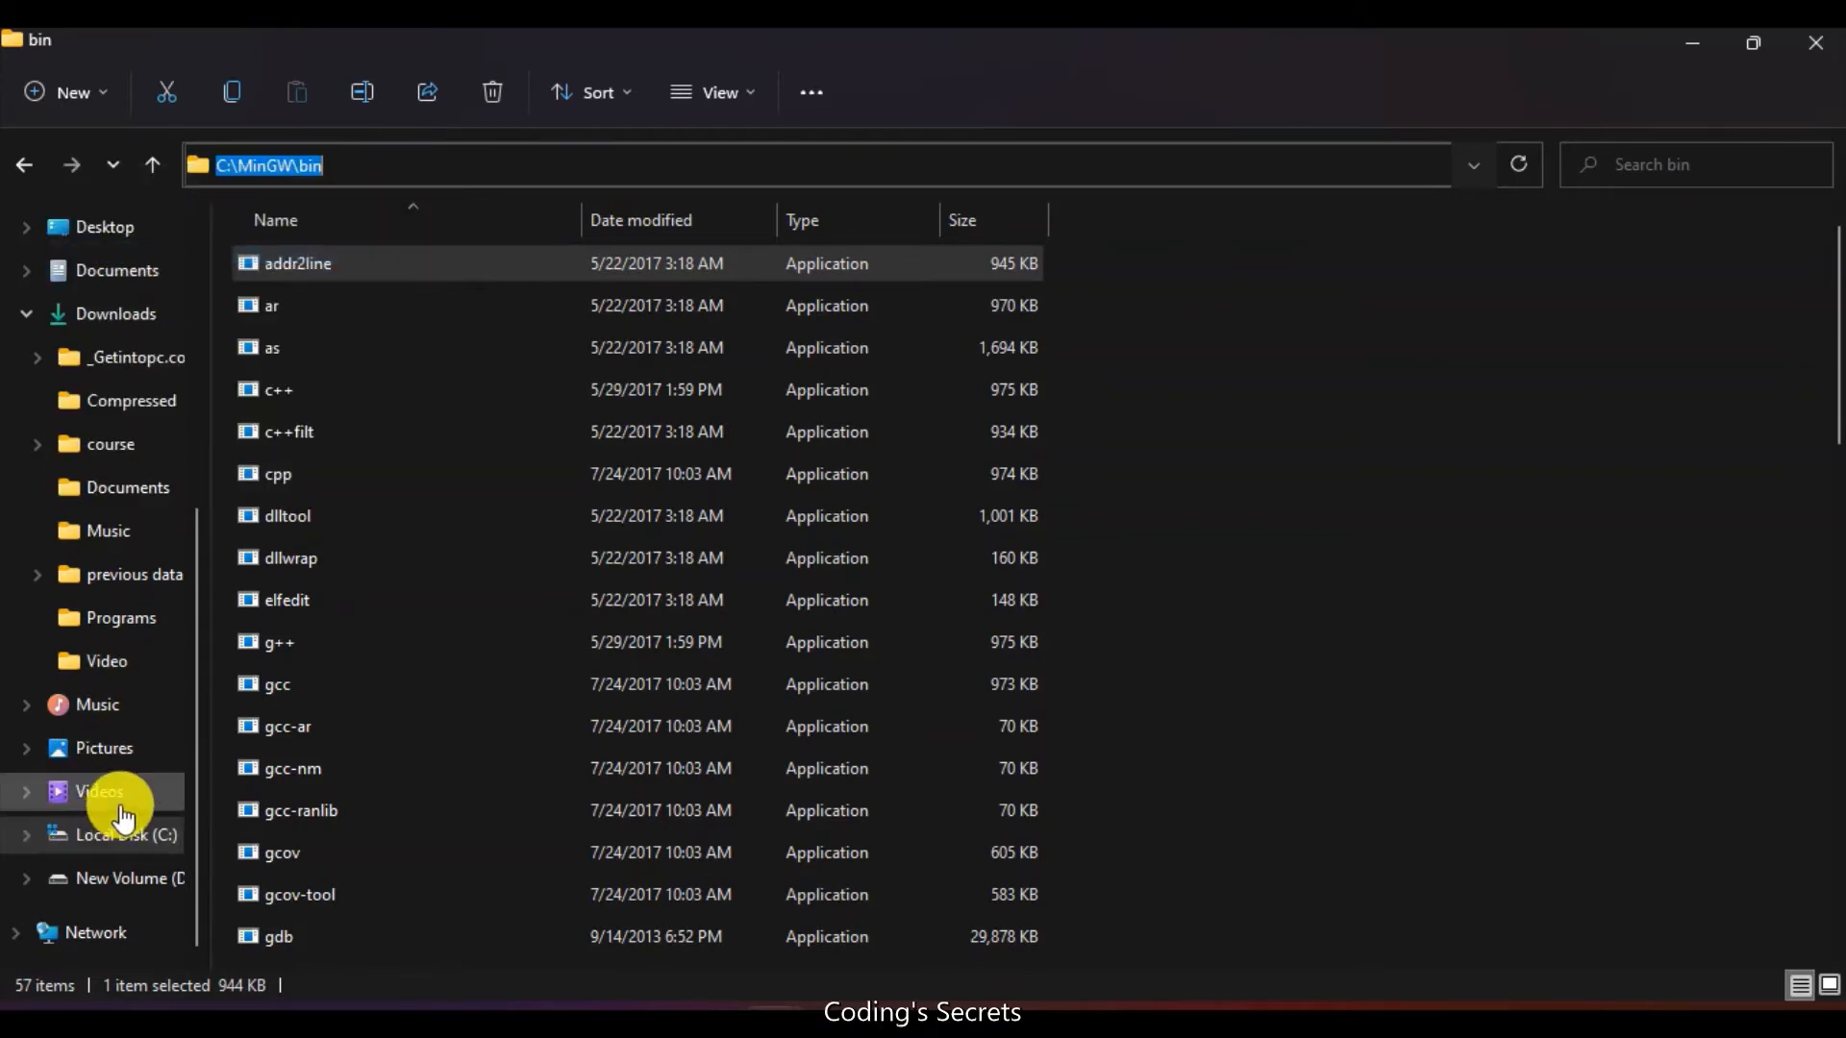
Open the Environment Variables dialog through the properties of This PC and its advanced system settings.
scroll(144, 746, up, 2)
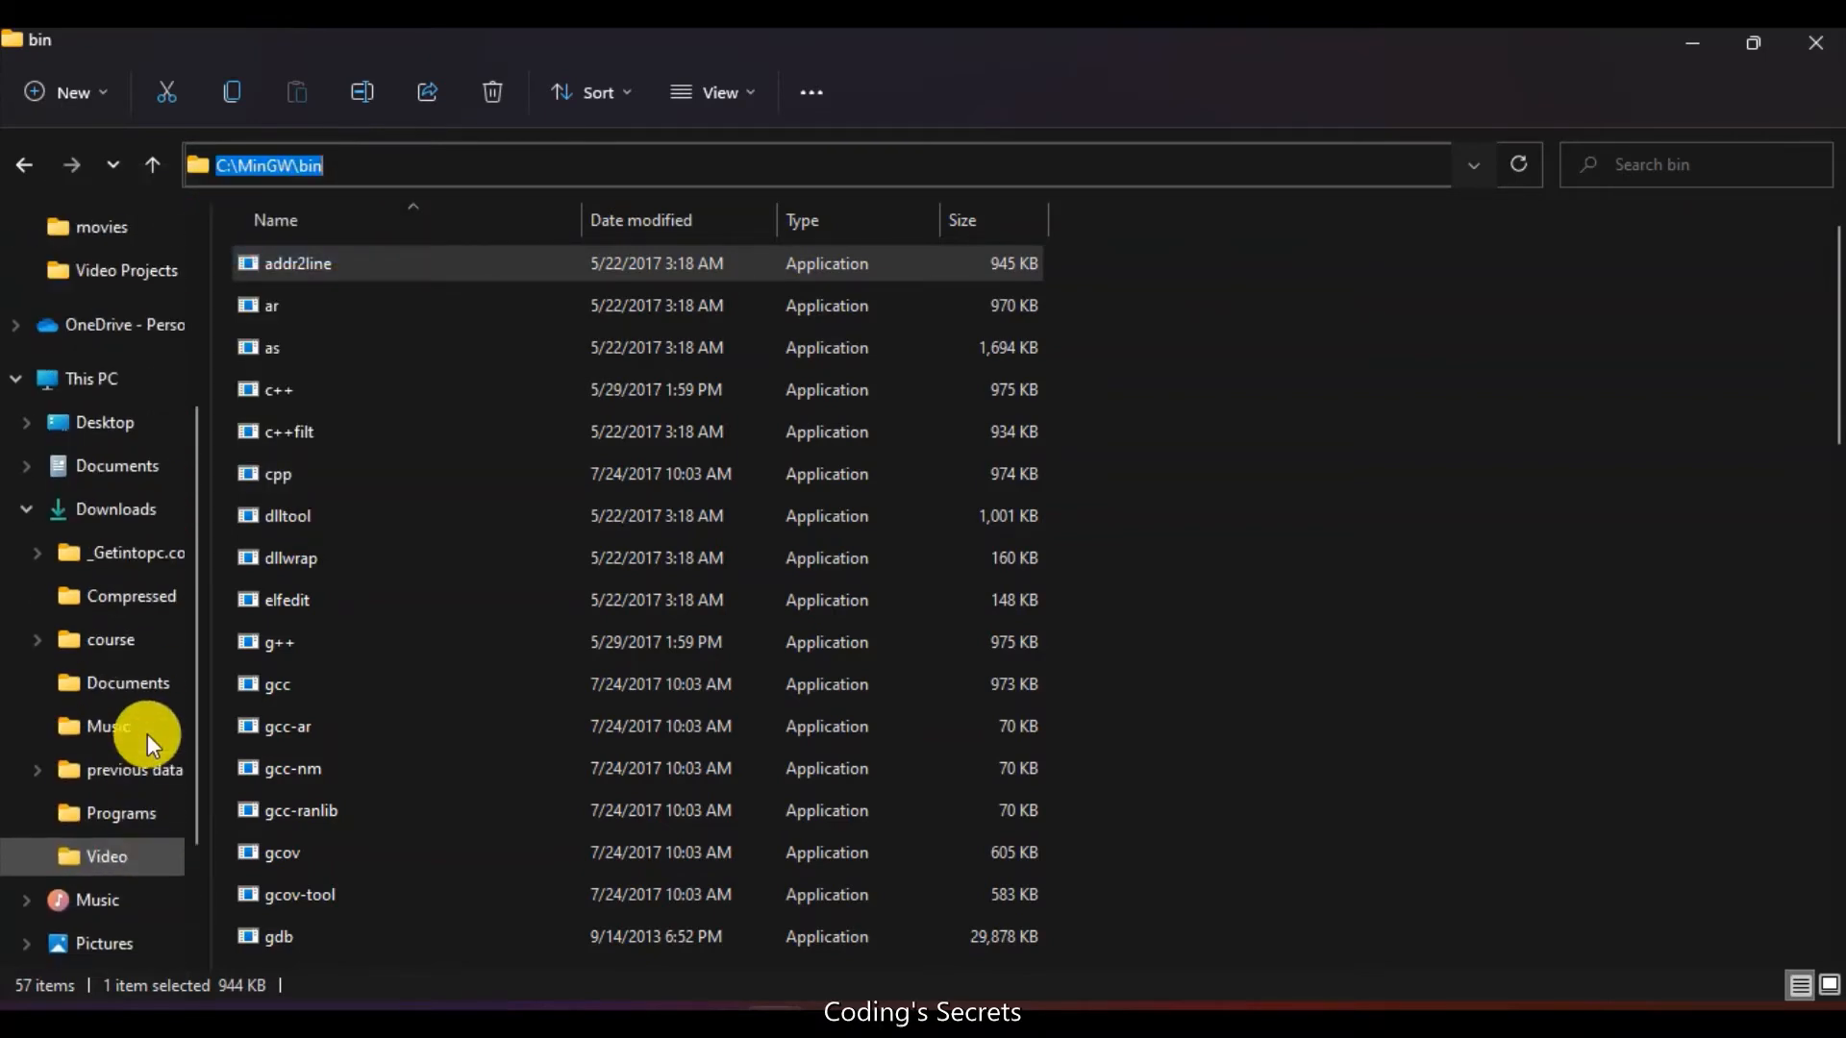
right_click(92, 379)
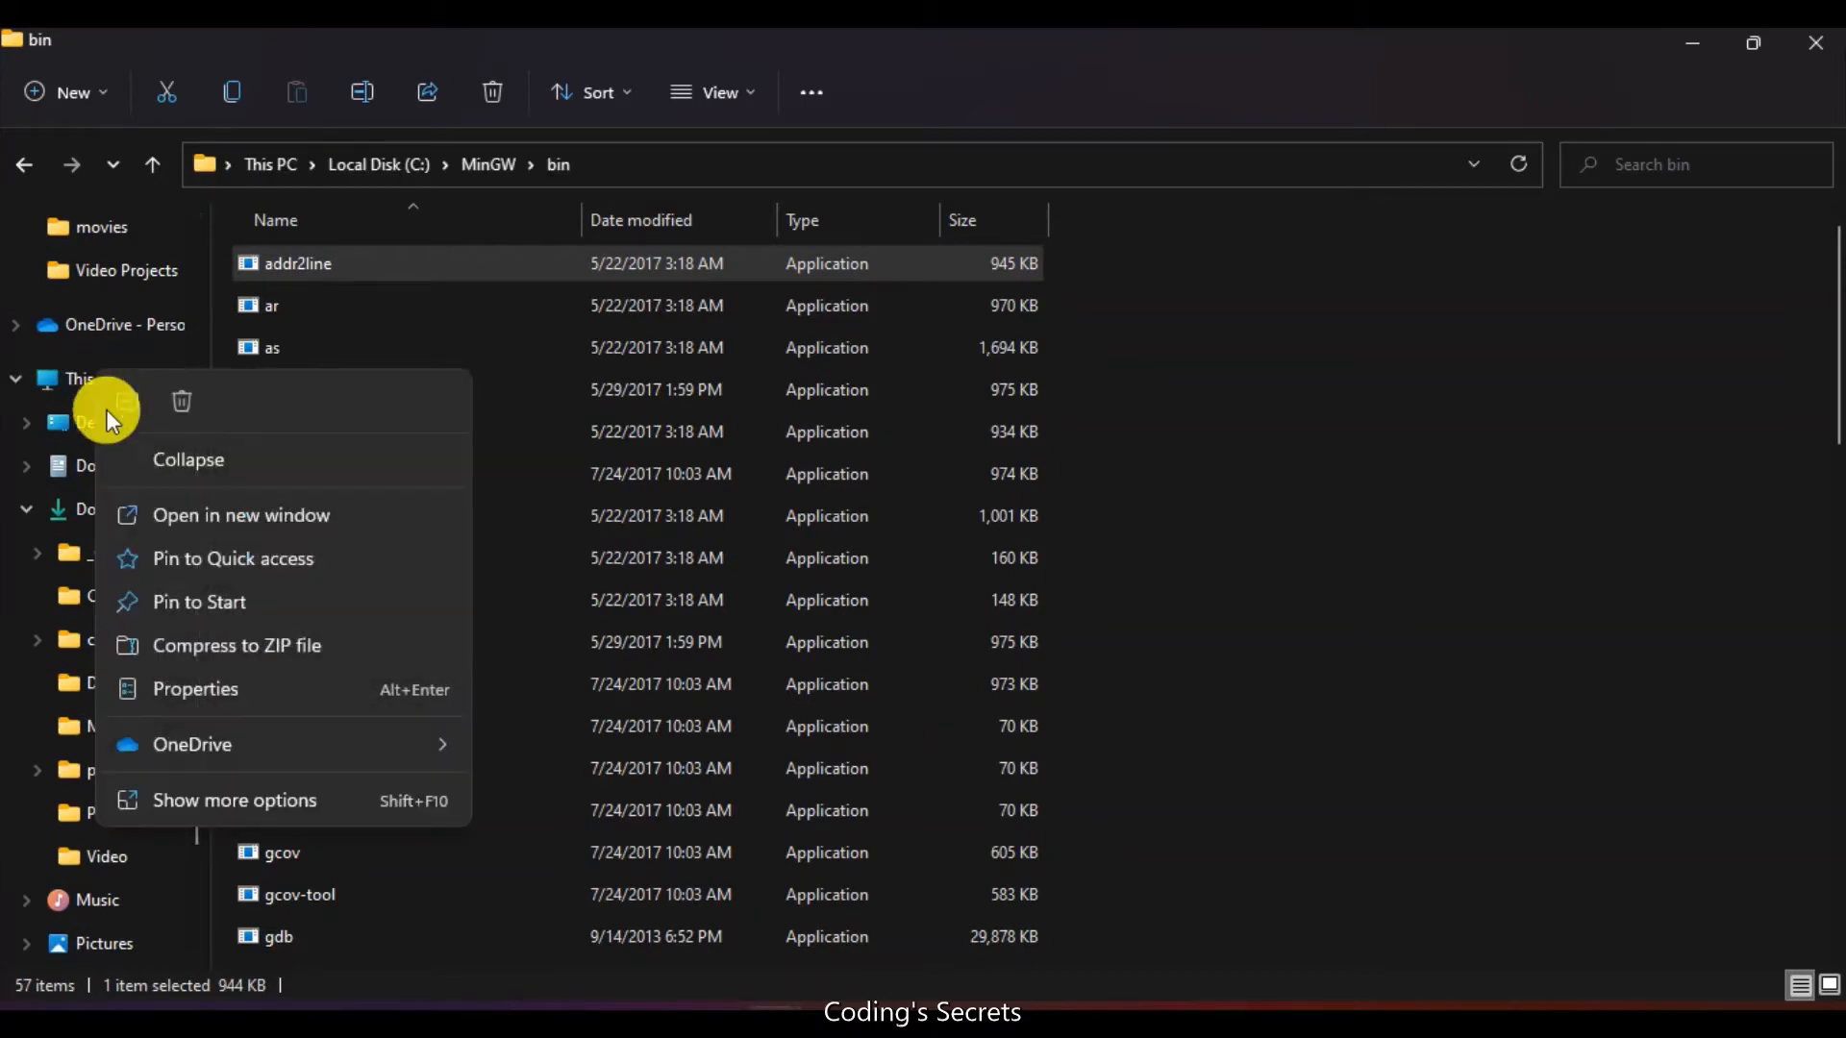
click(211, 692)
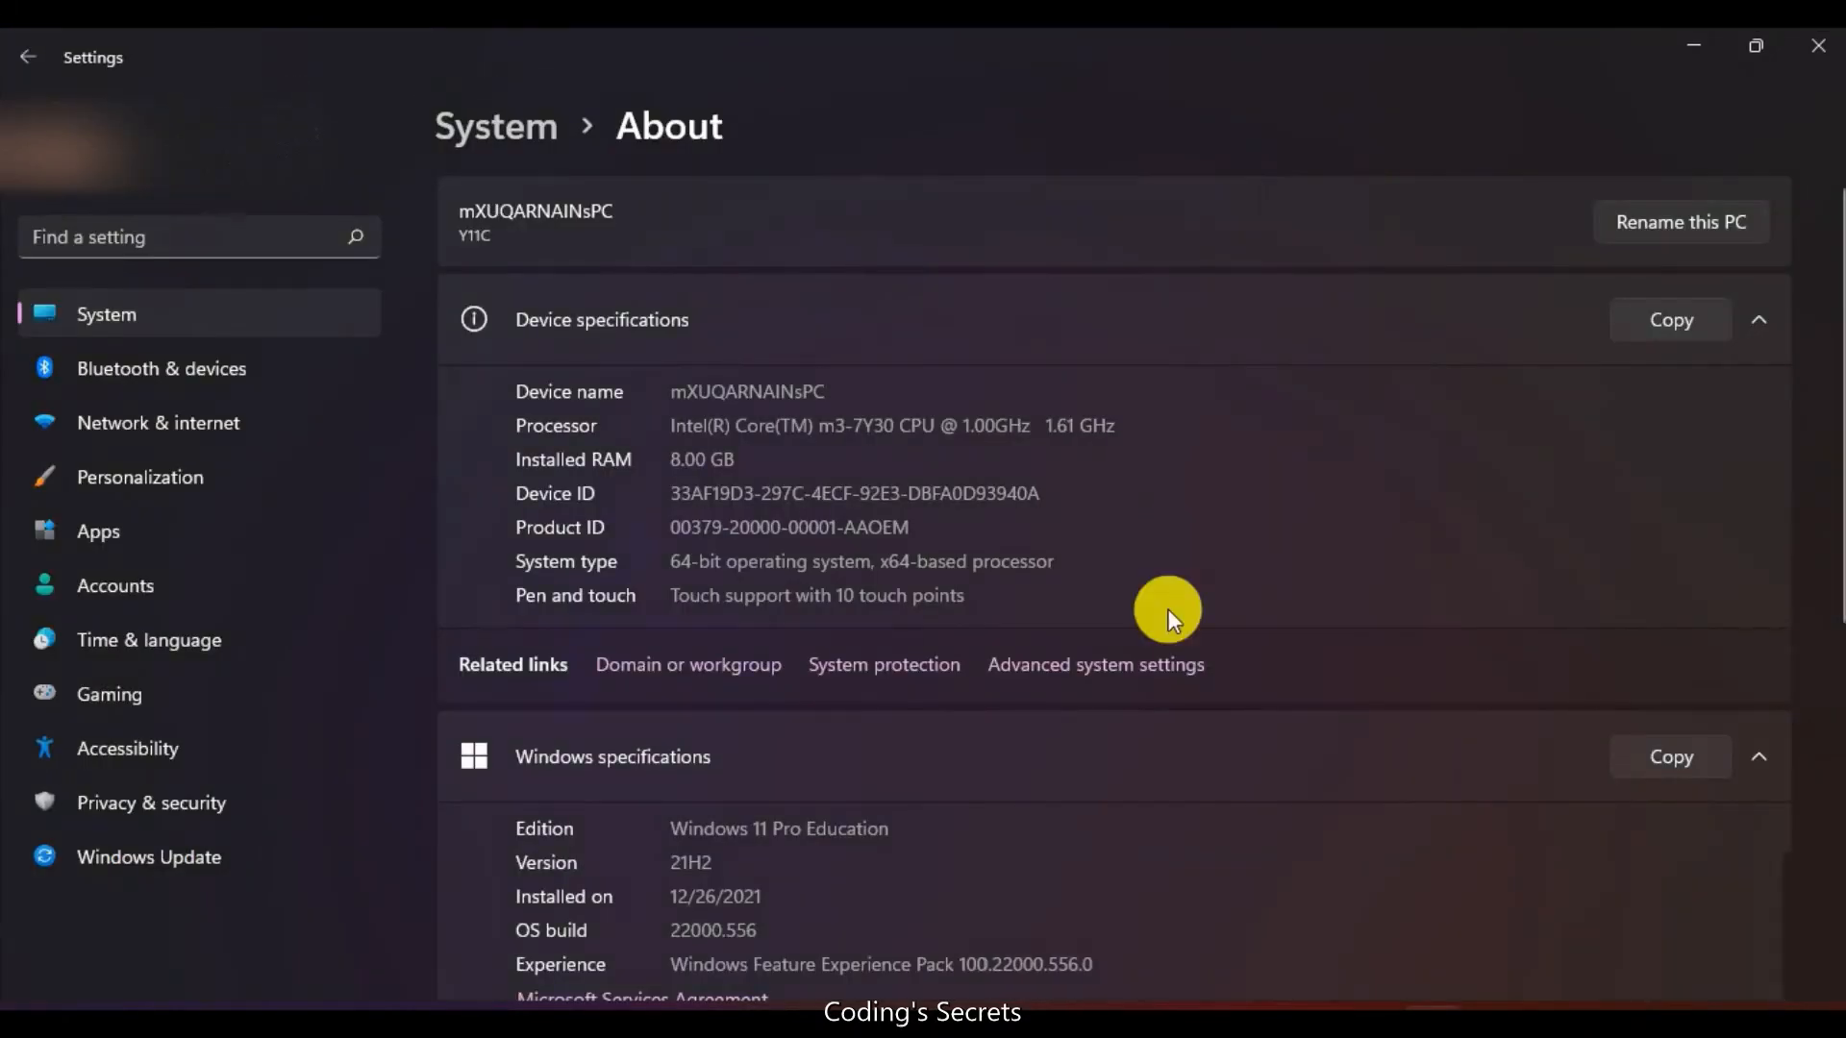
click(1072, 666)
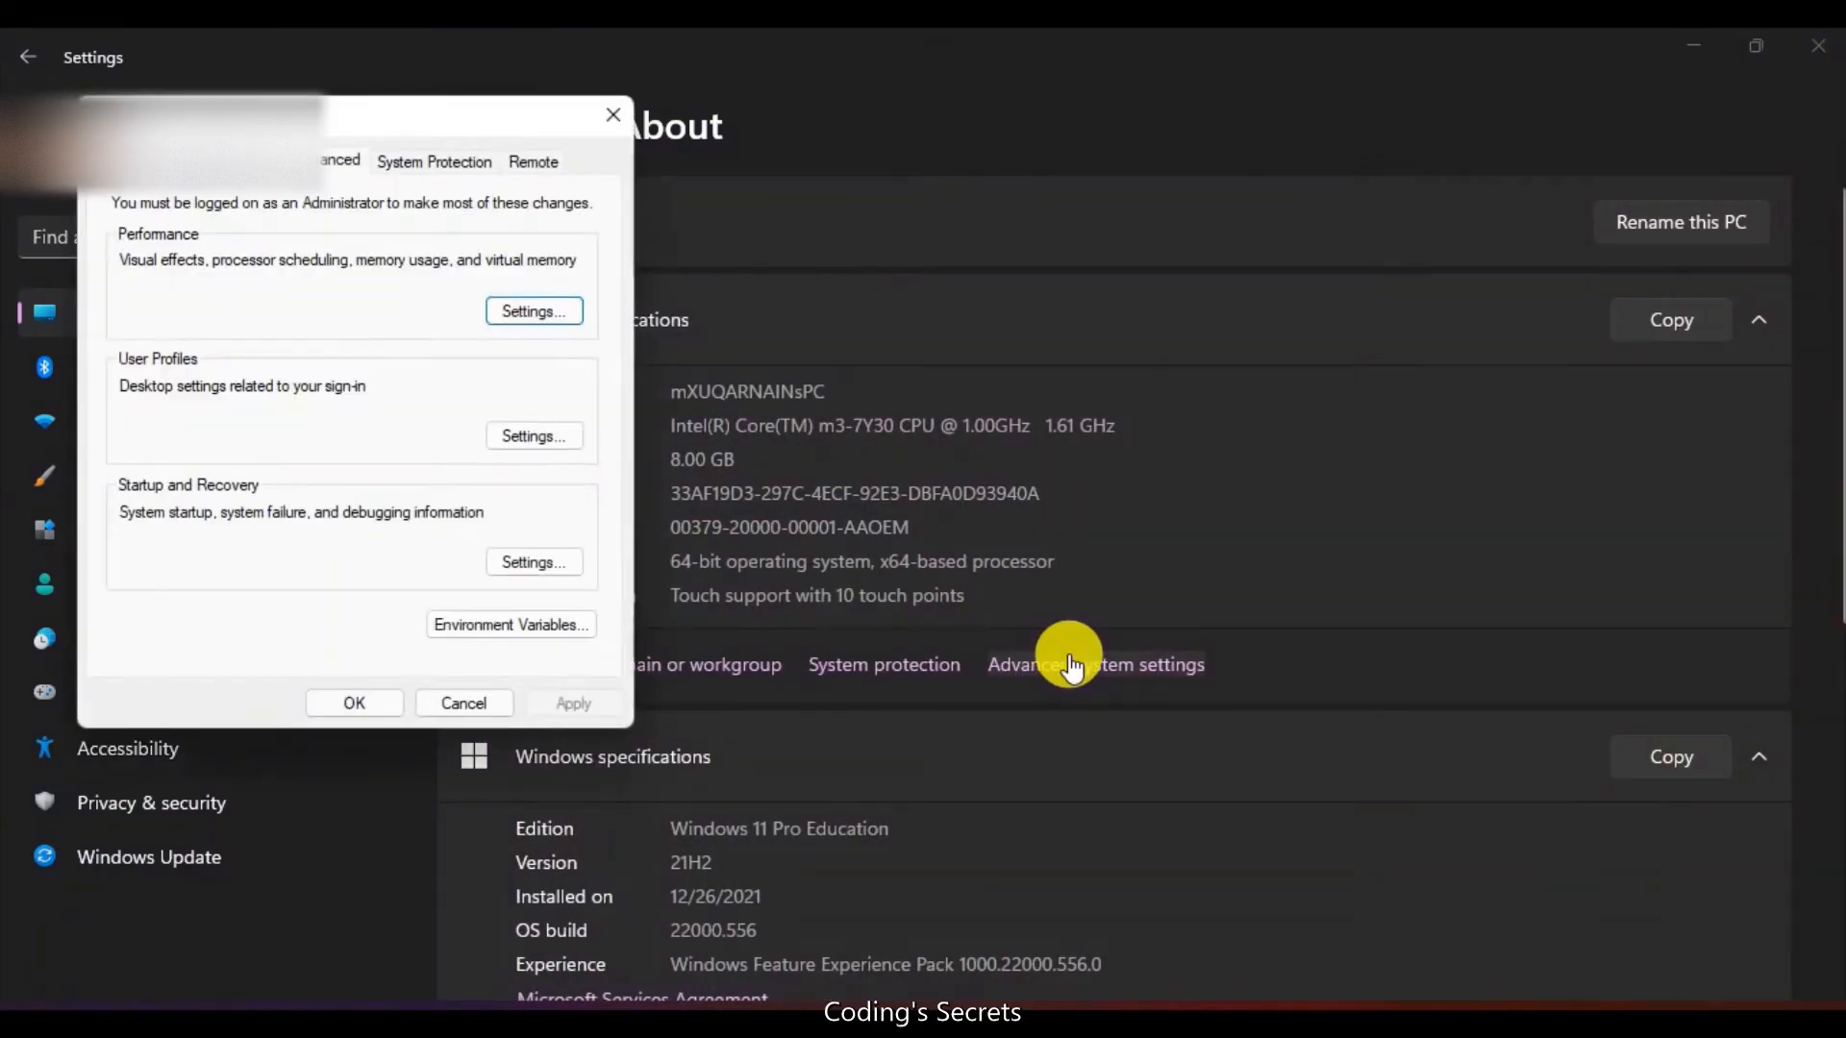
click(471, 627)
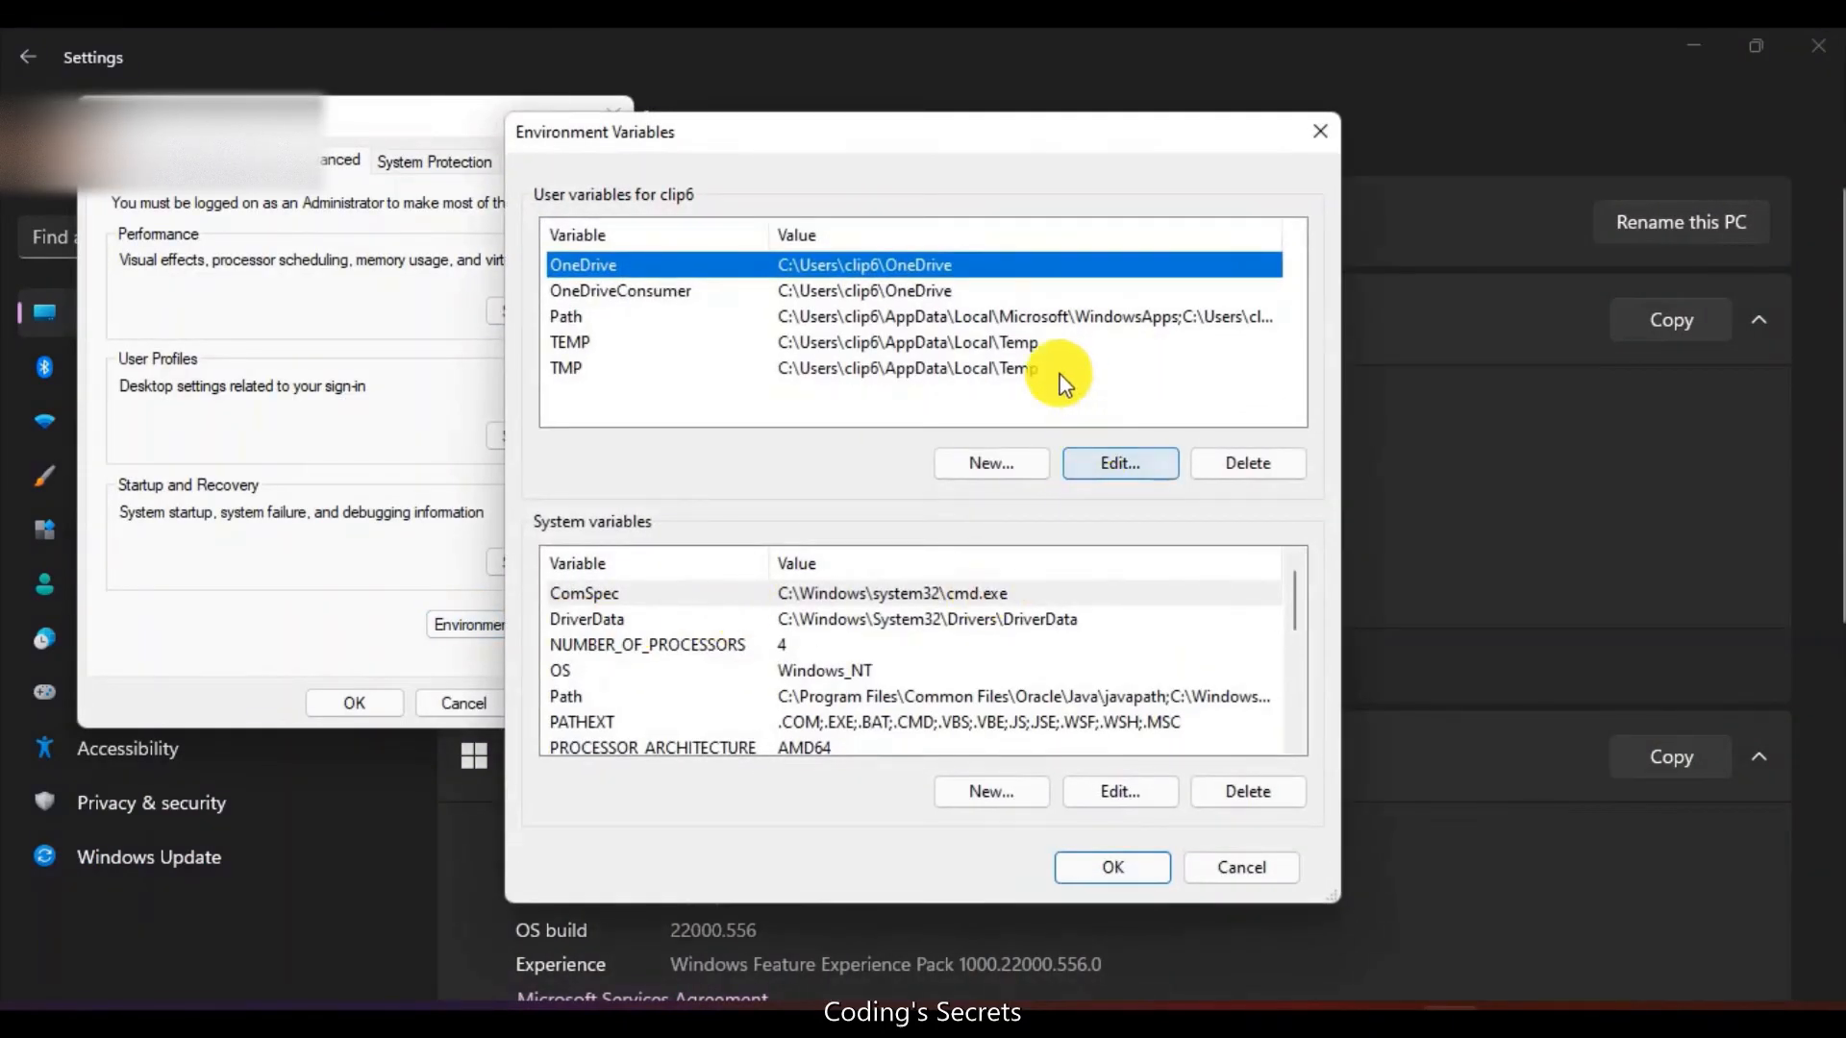
Add C:\MinGW\bin as a new entry in the user variable Path and confirm all the open dialogs.
click(586, 316)
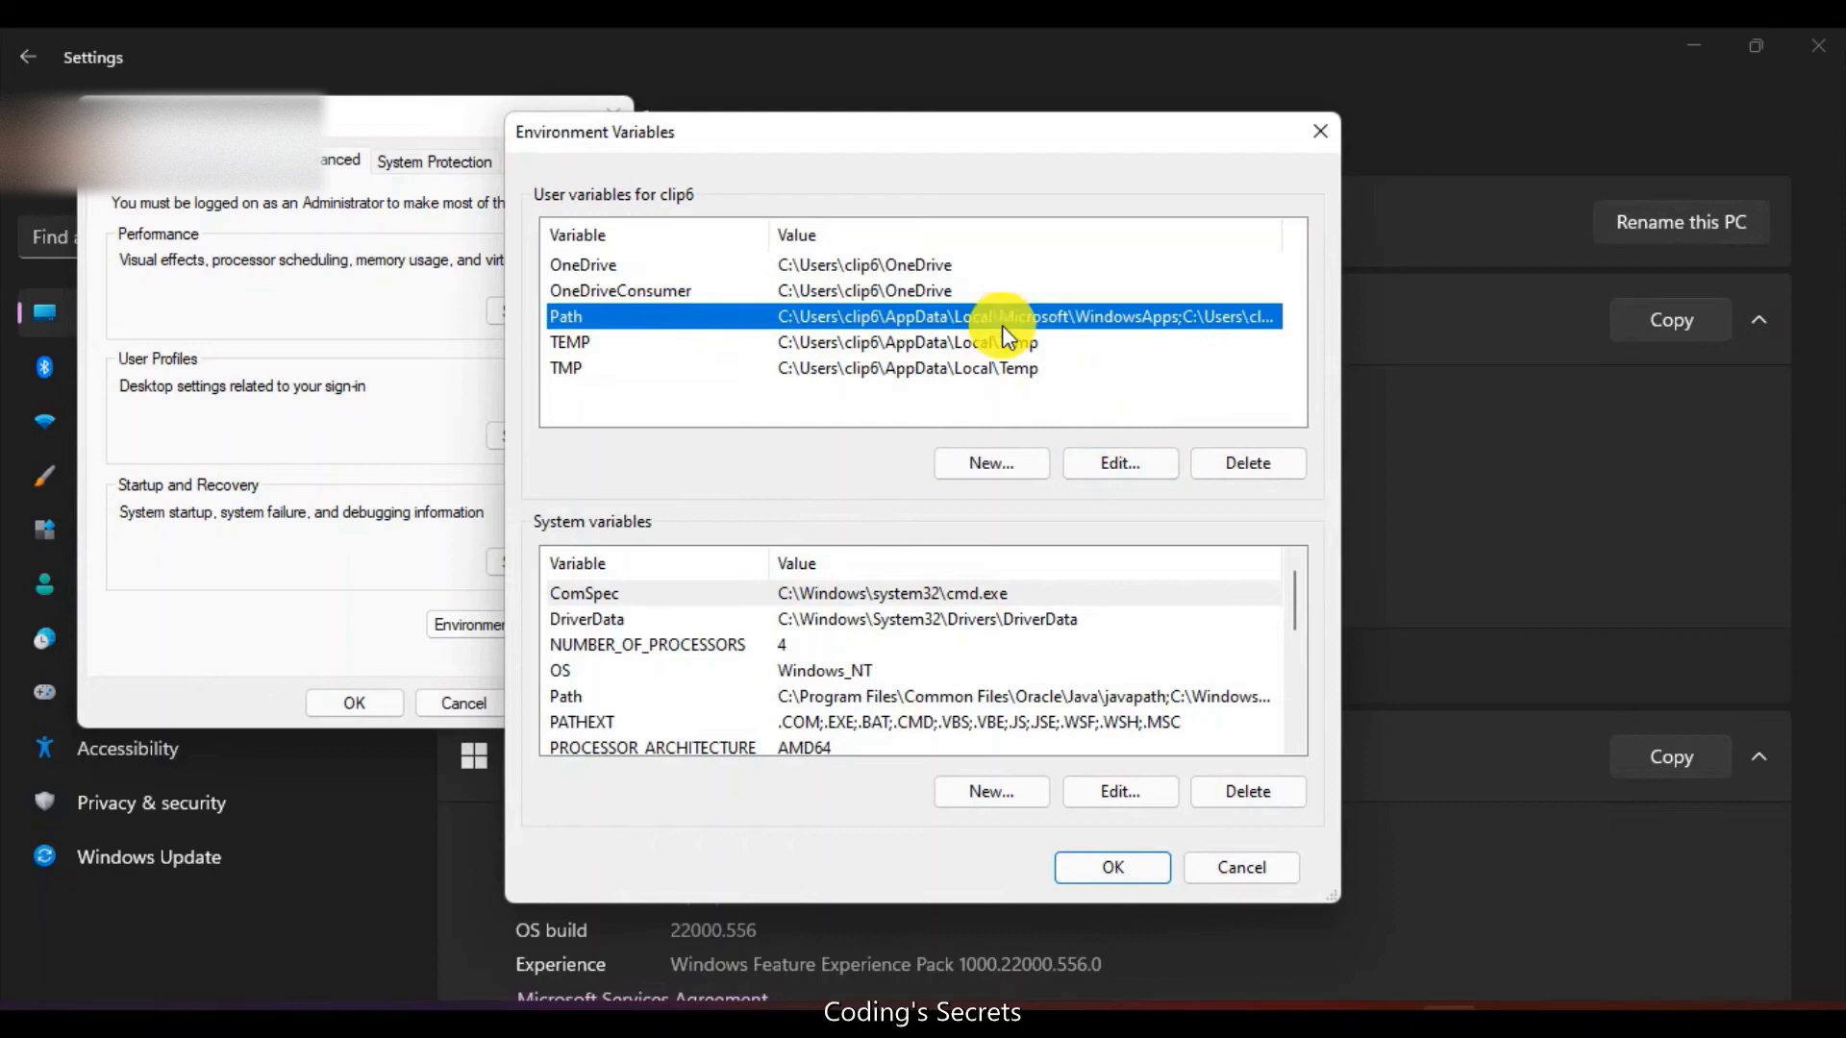
click(1127, 465)
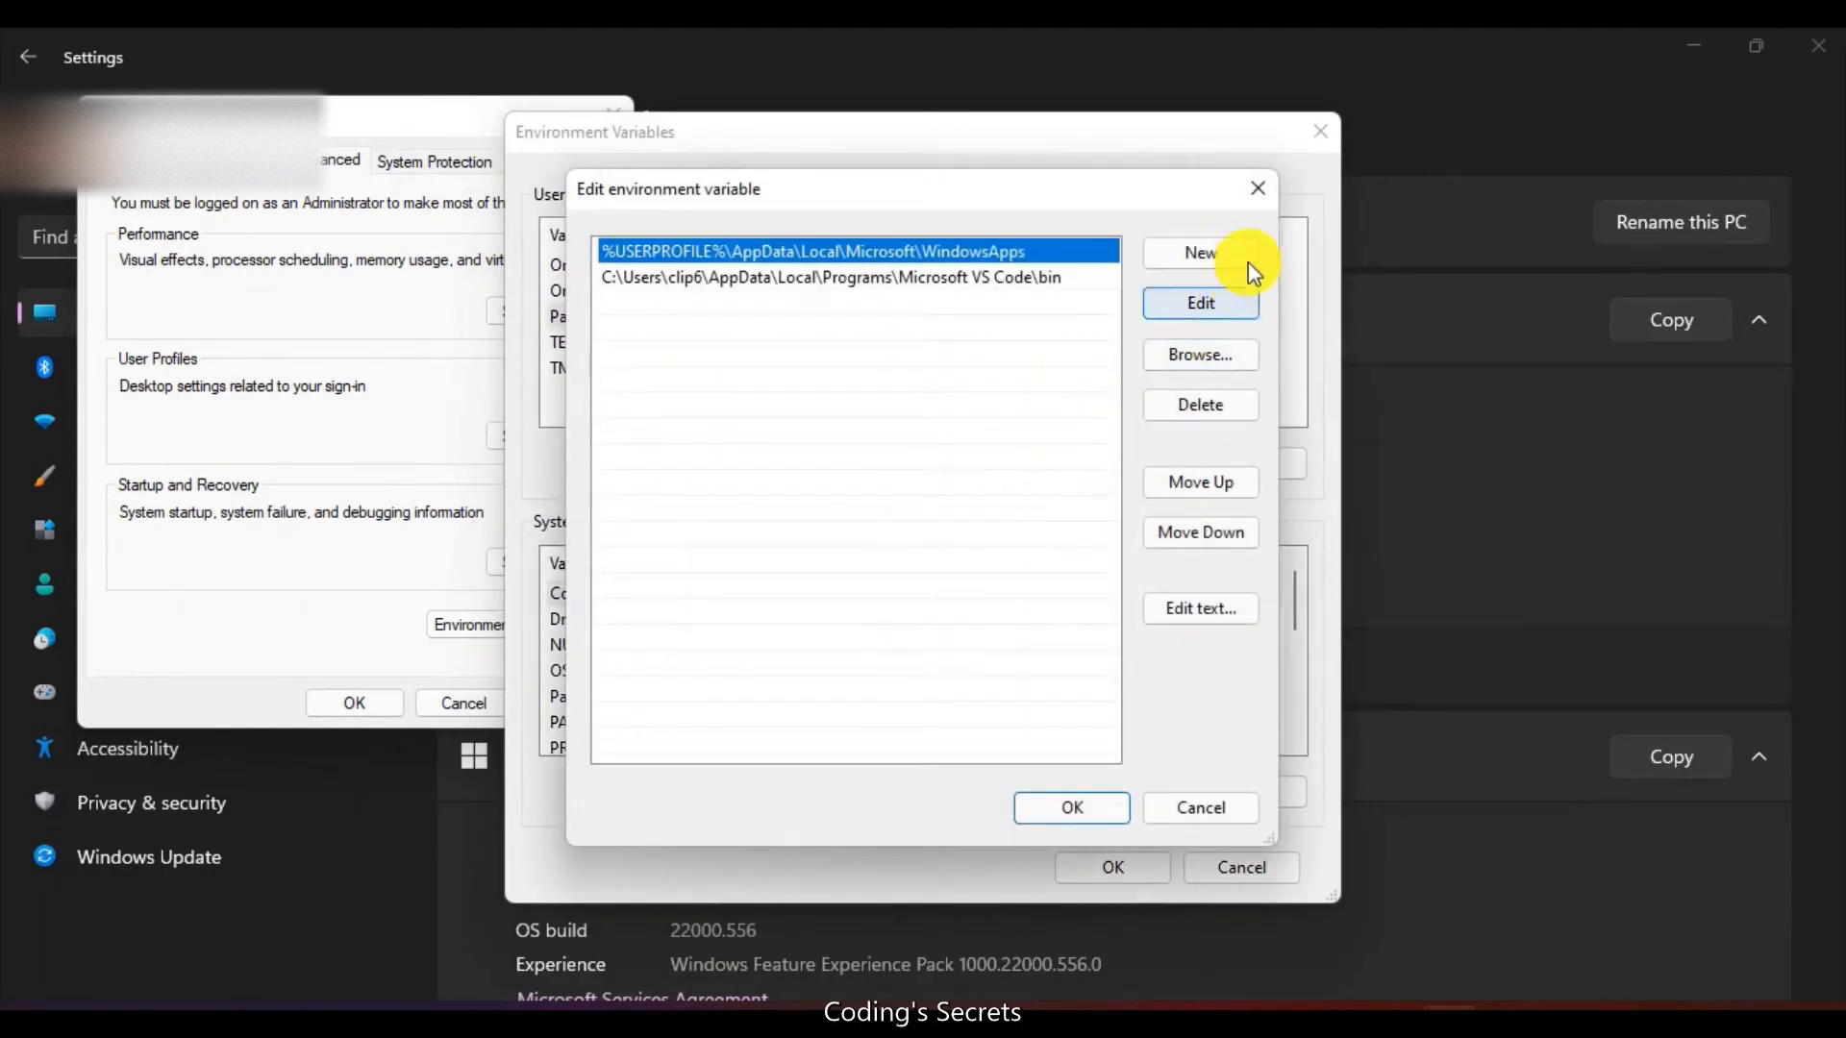
click(1192, 252)
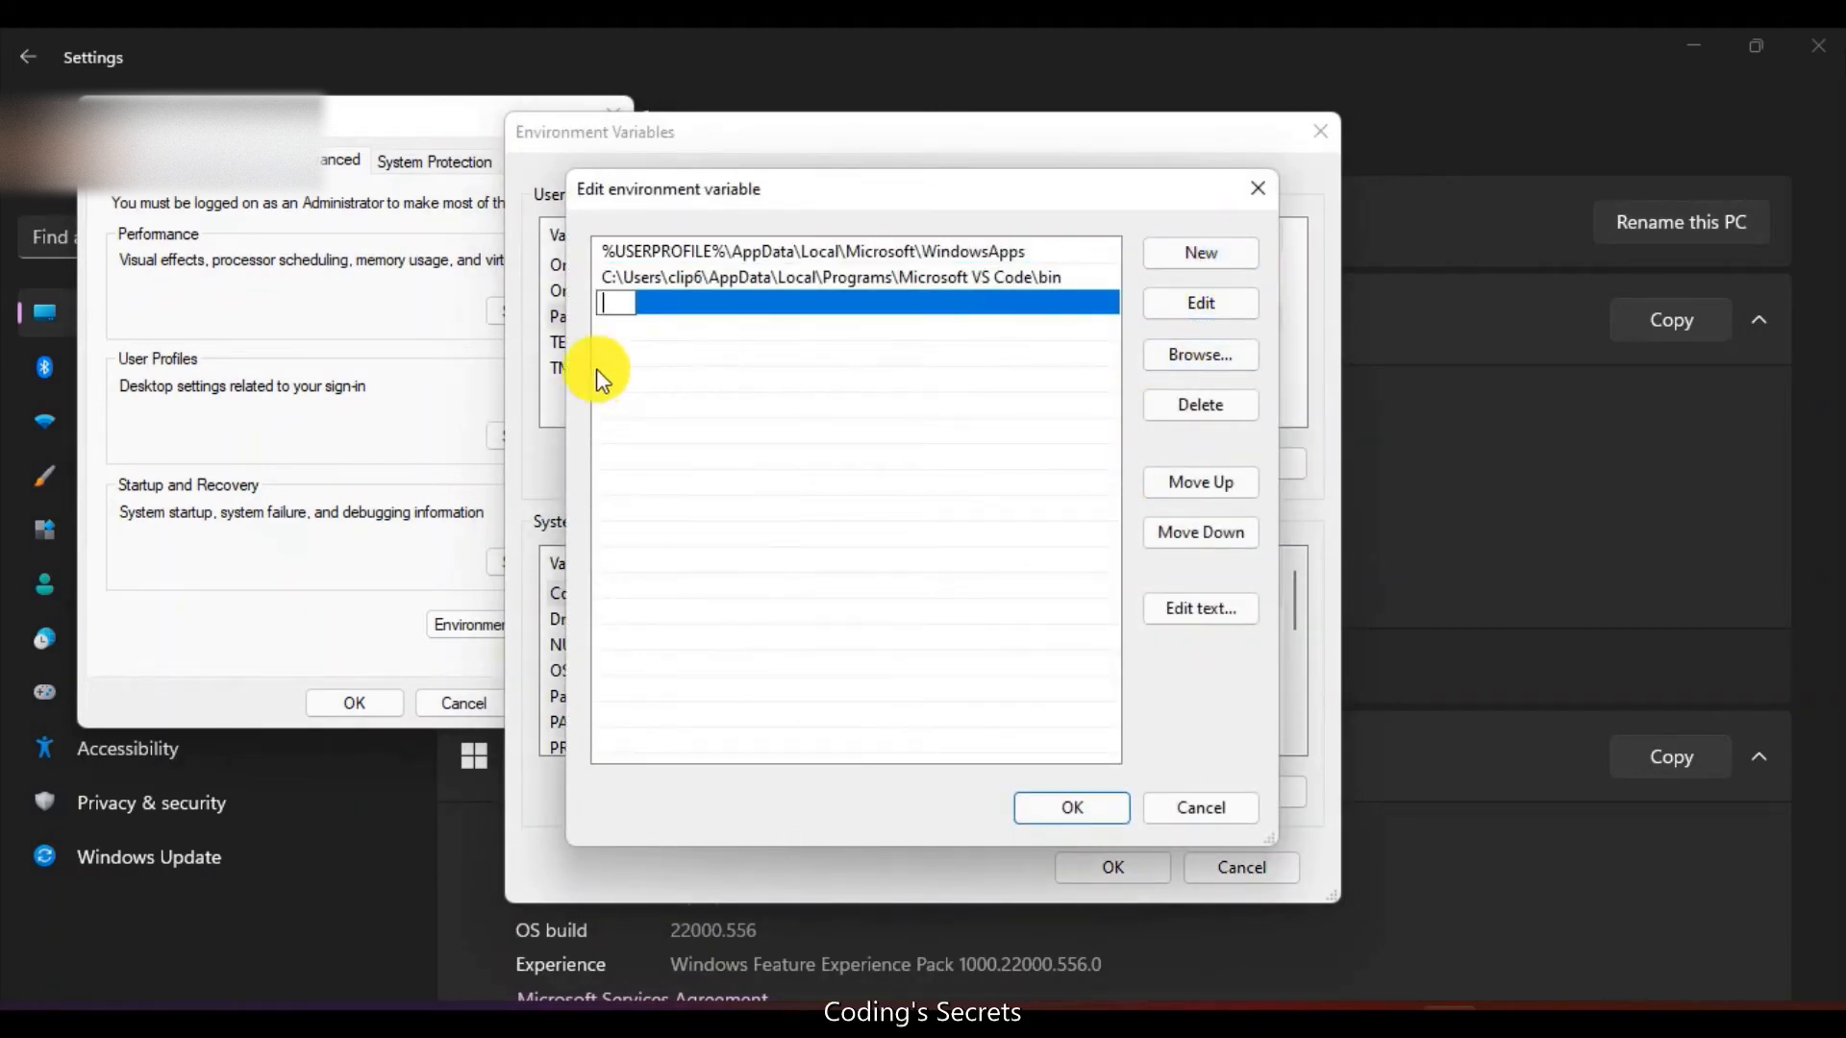
right_click(613, 303)
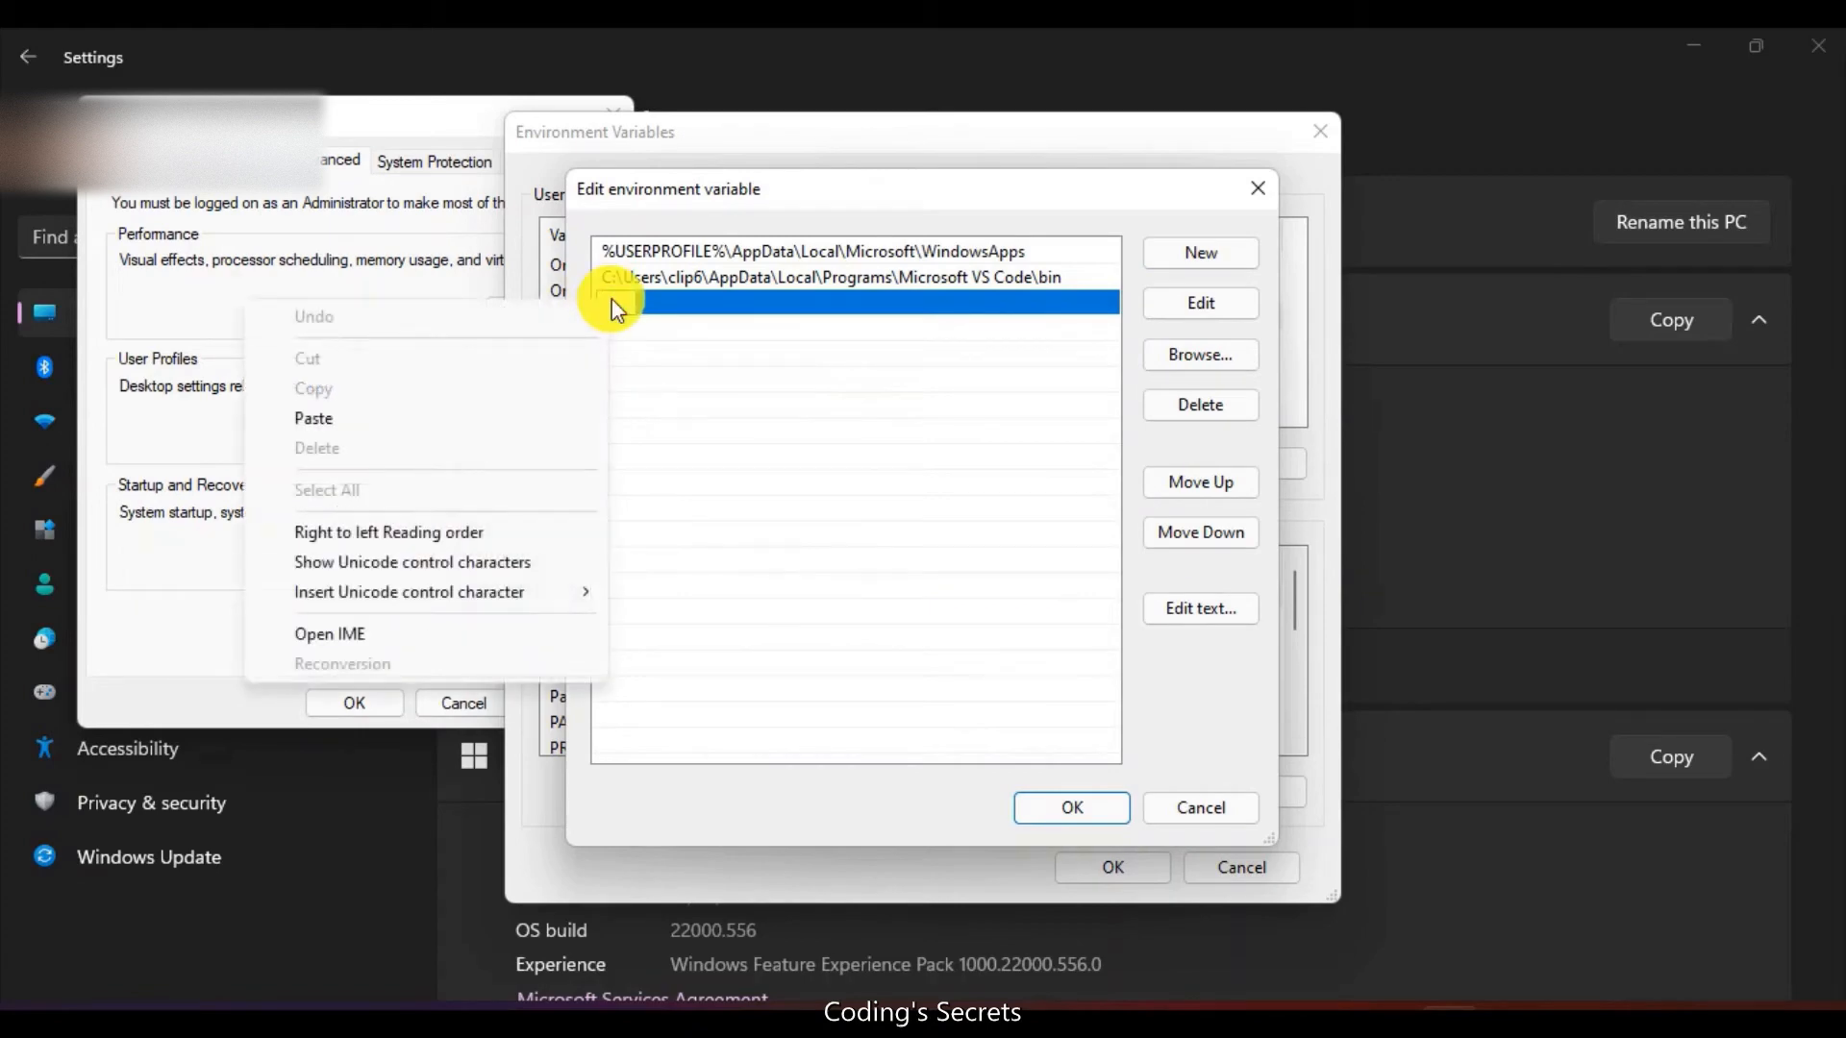
click(375, 418)
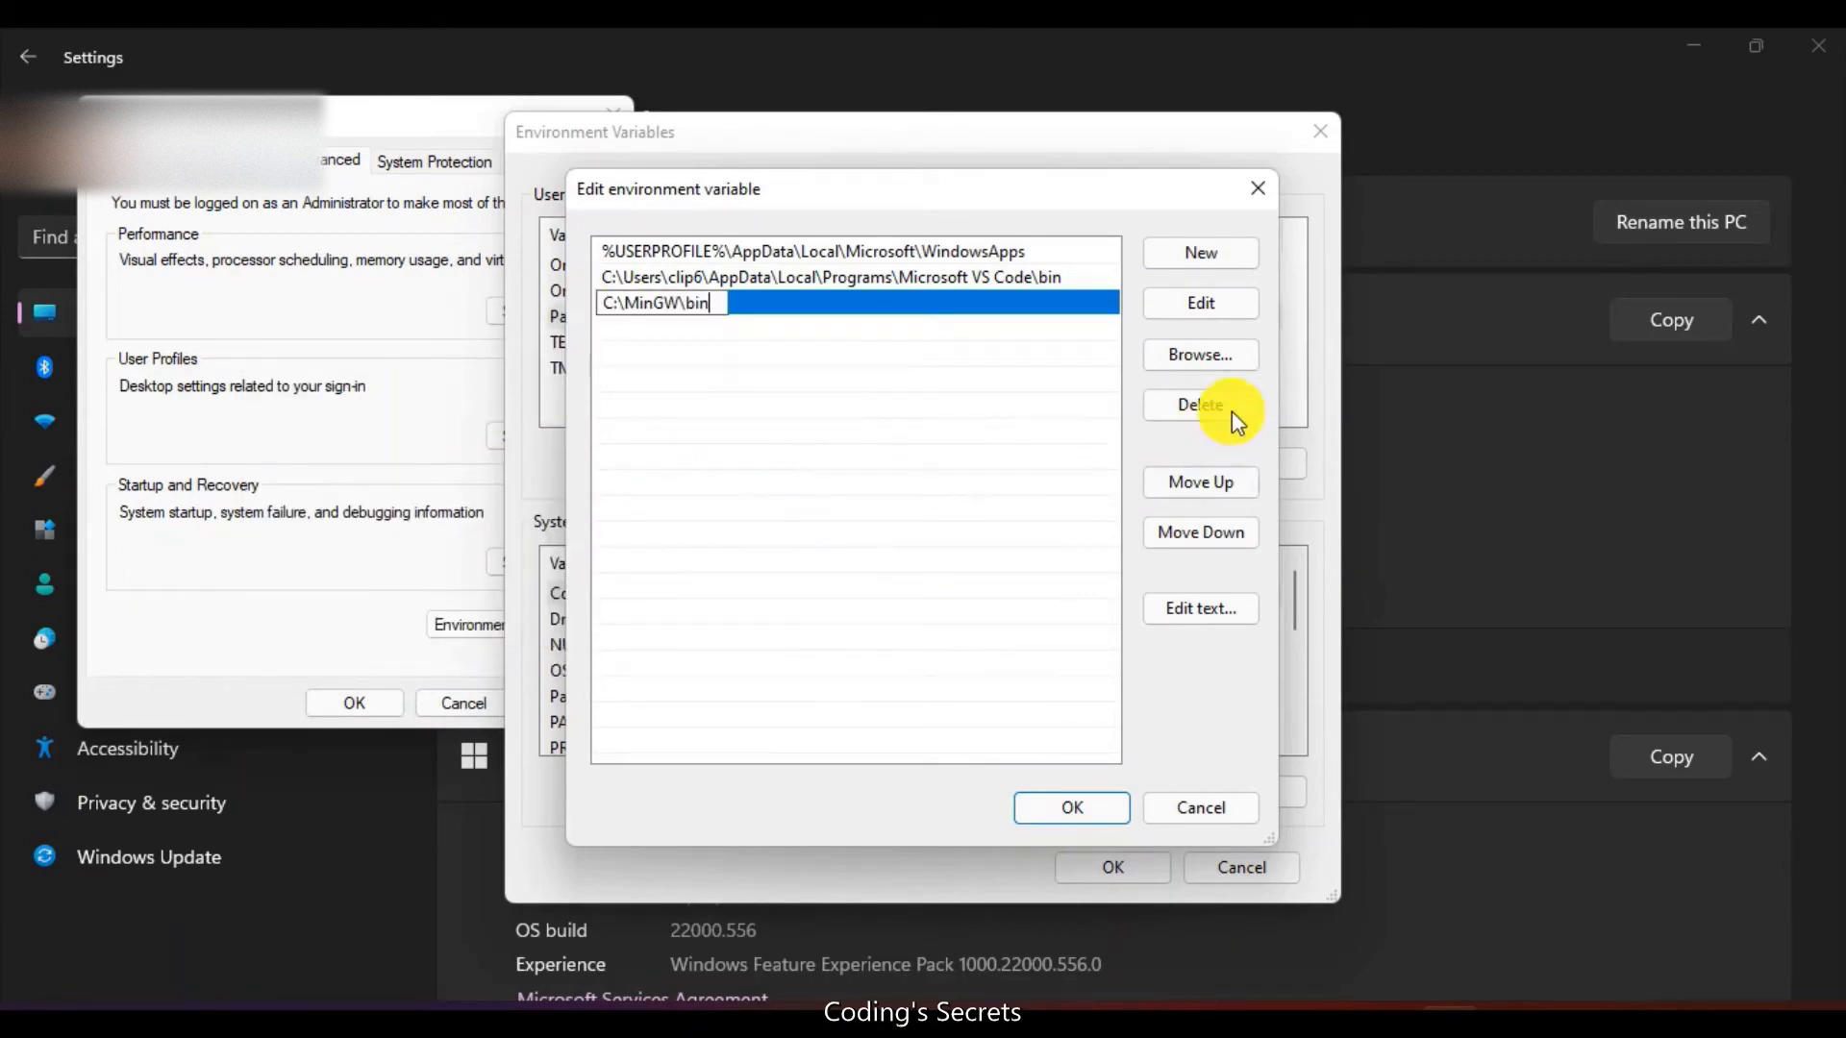
click(1071, 812)
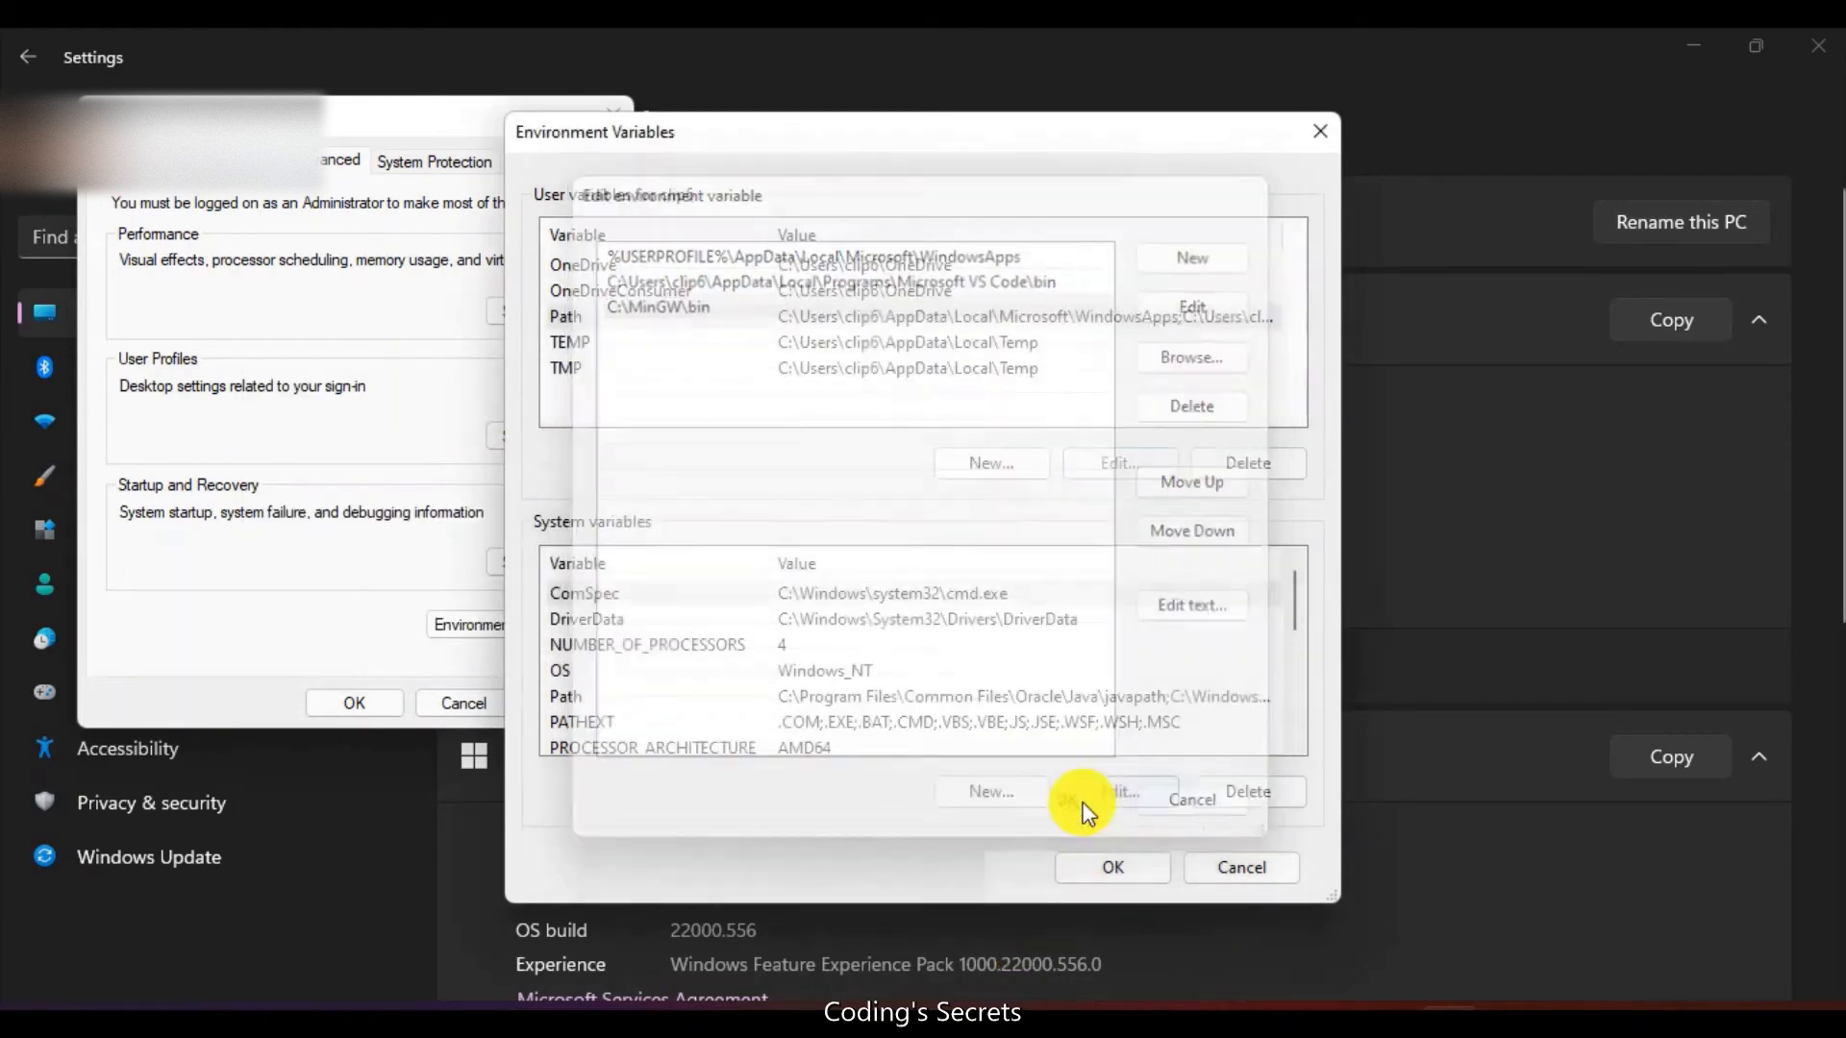
click(1107, 868)
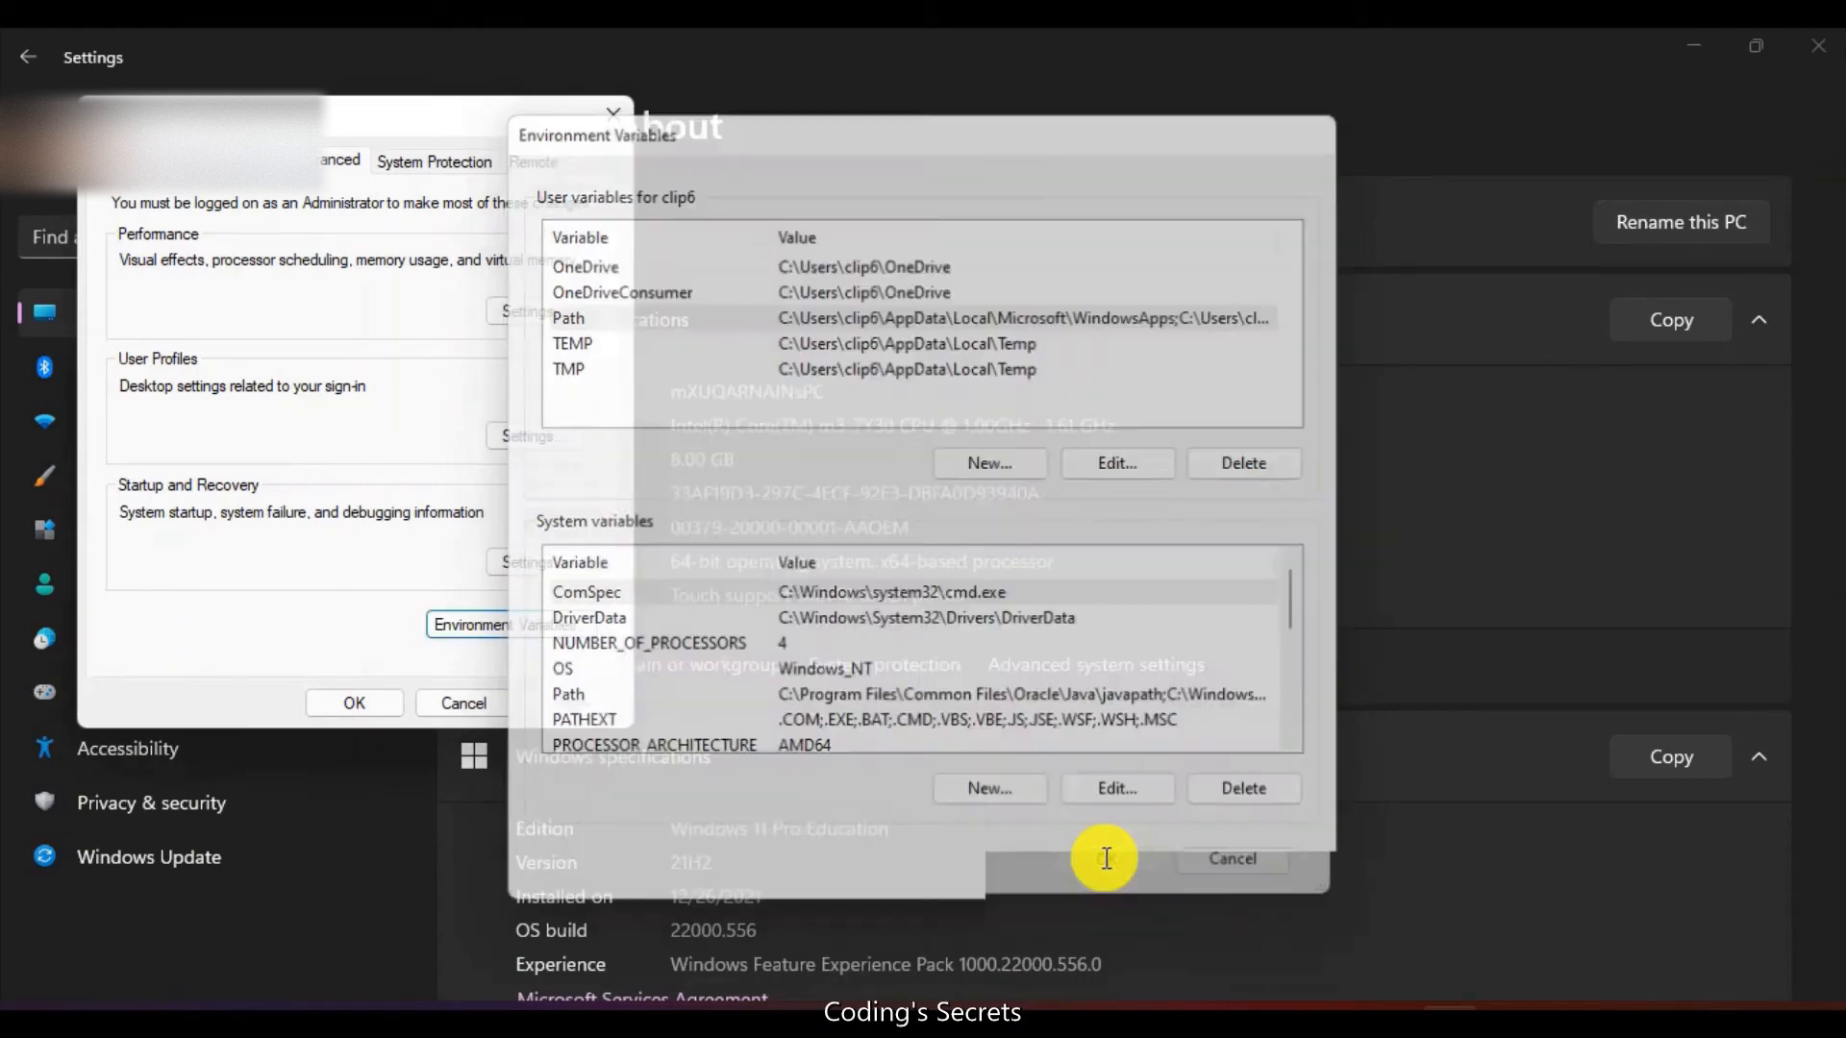
click(378, 700)
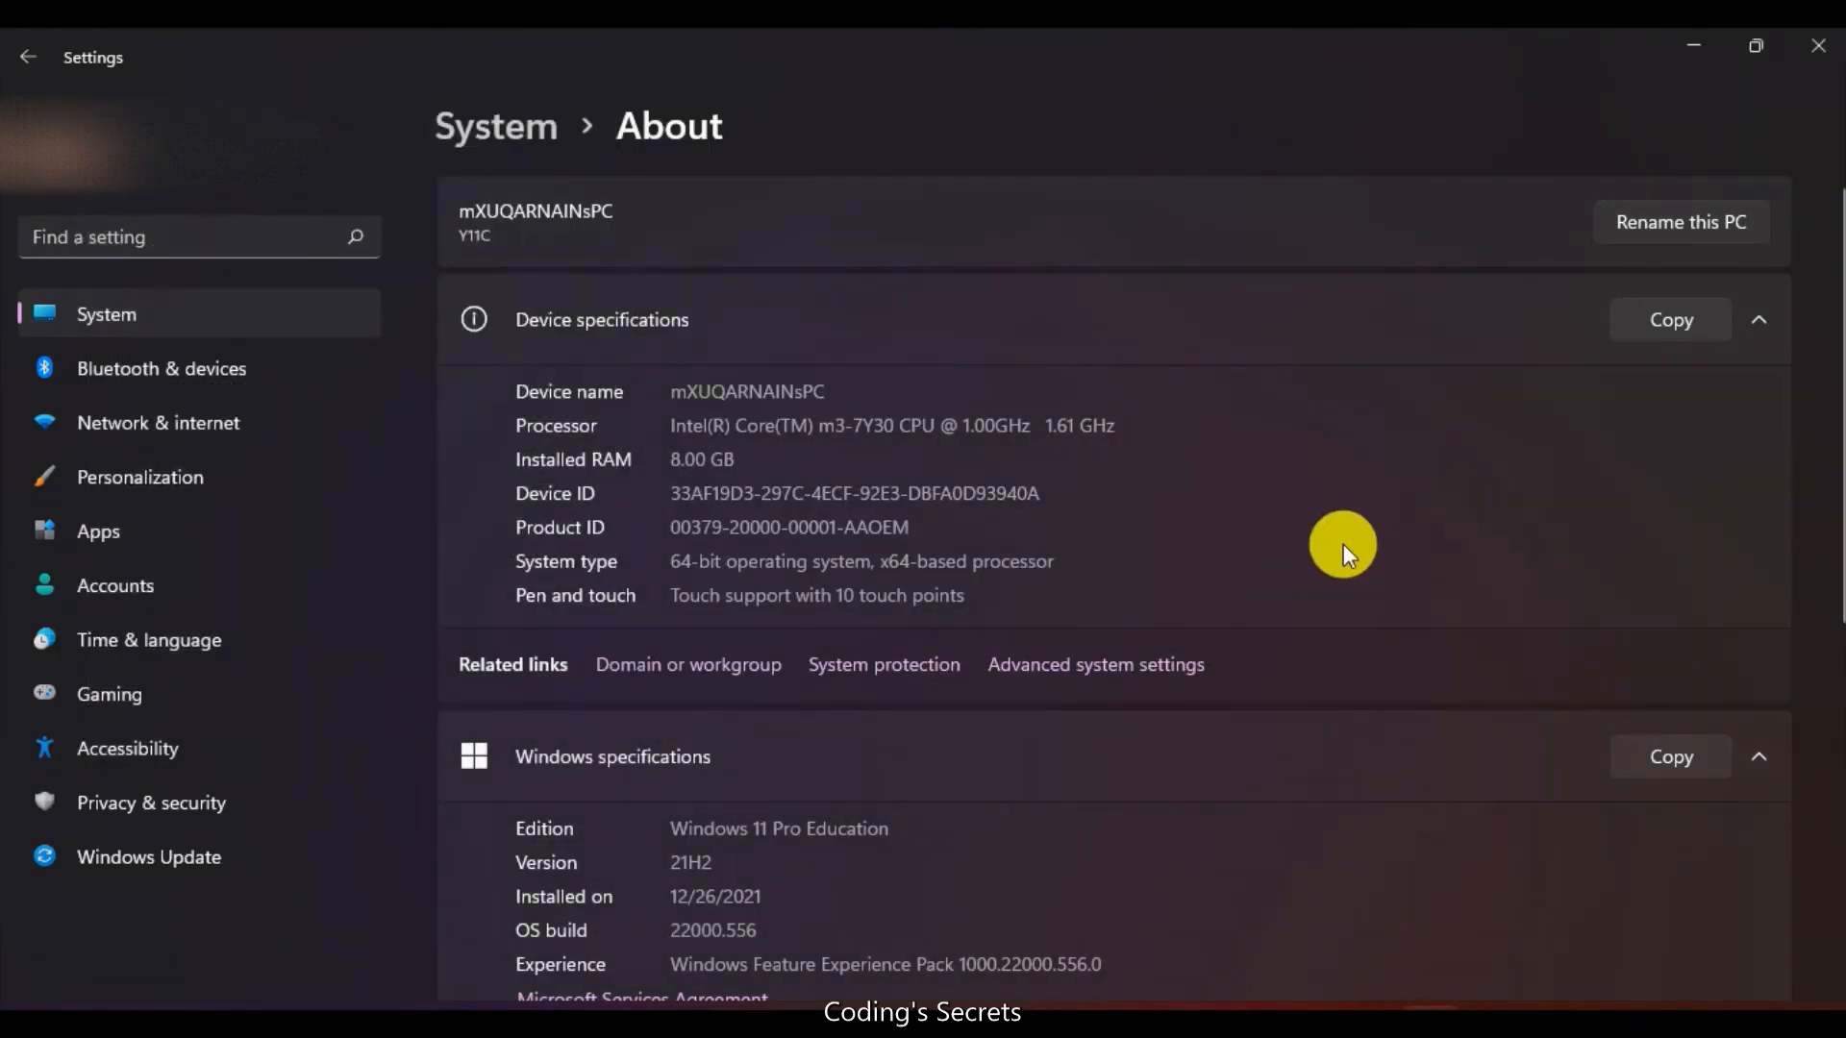
Close the Settings window and return to the Downloads folder in File Explorer.
click(1815, 50)
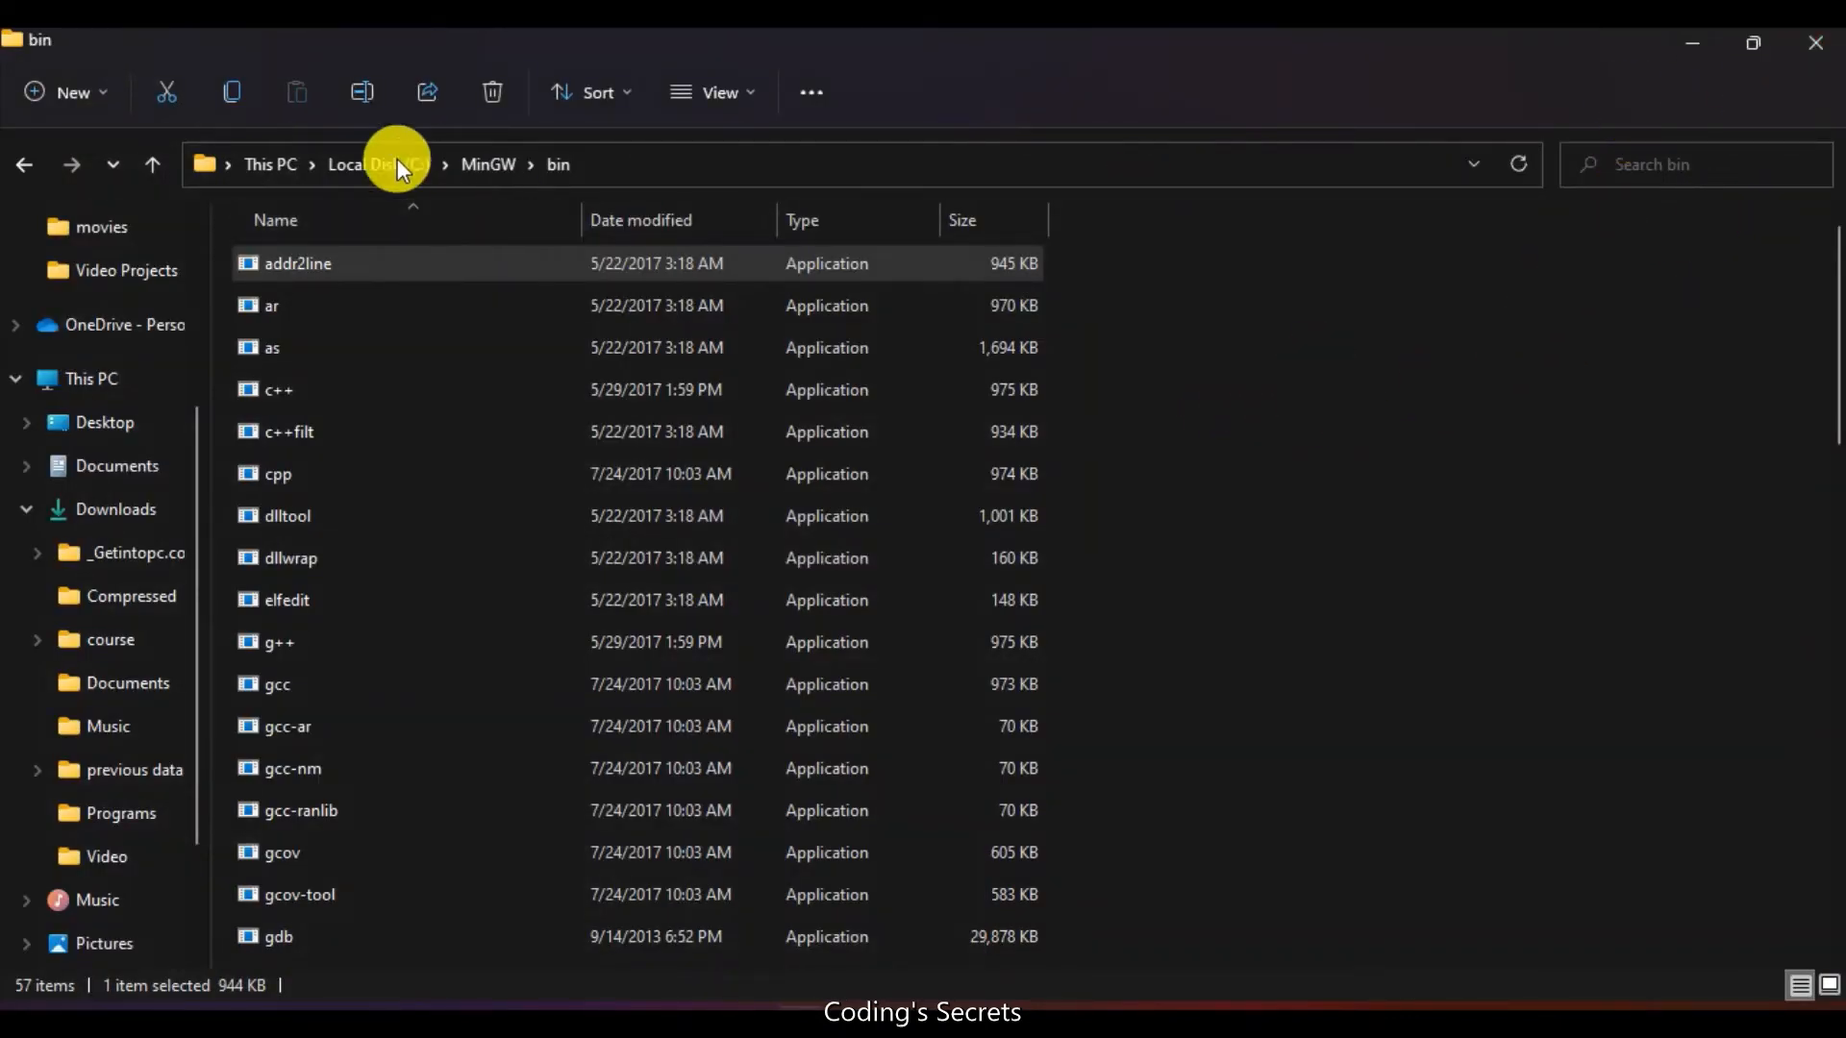
click(32, 163)
click(33, 163)
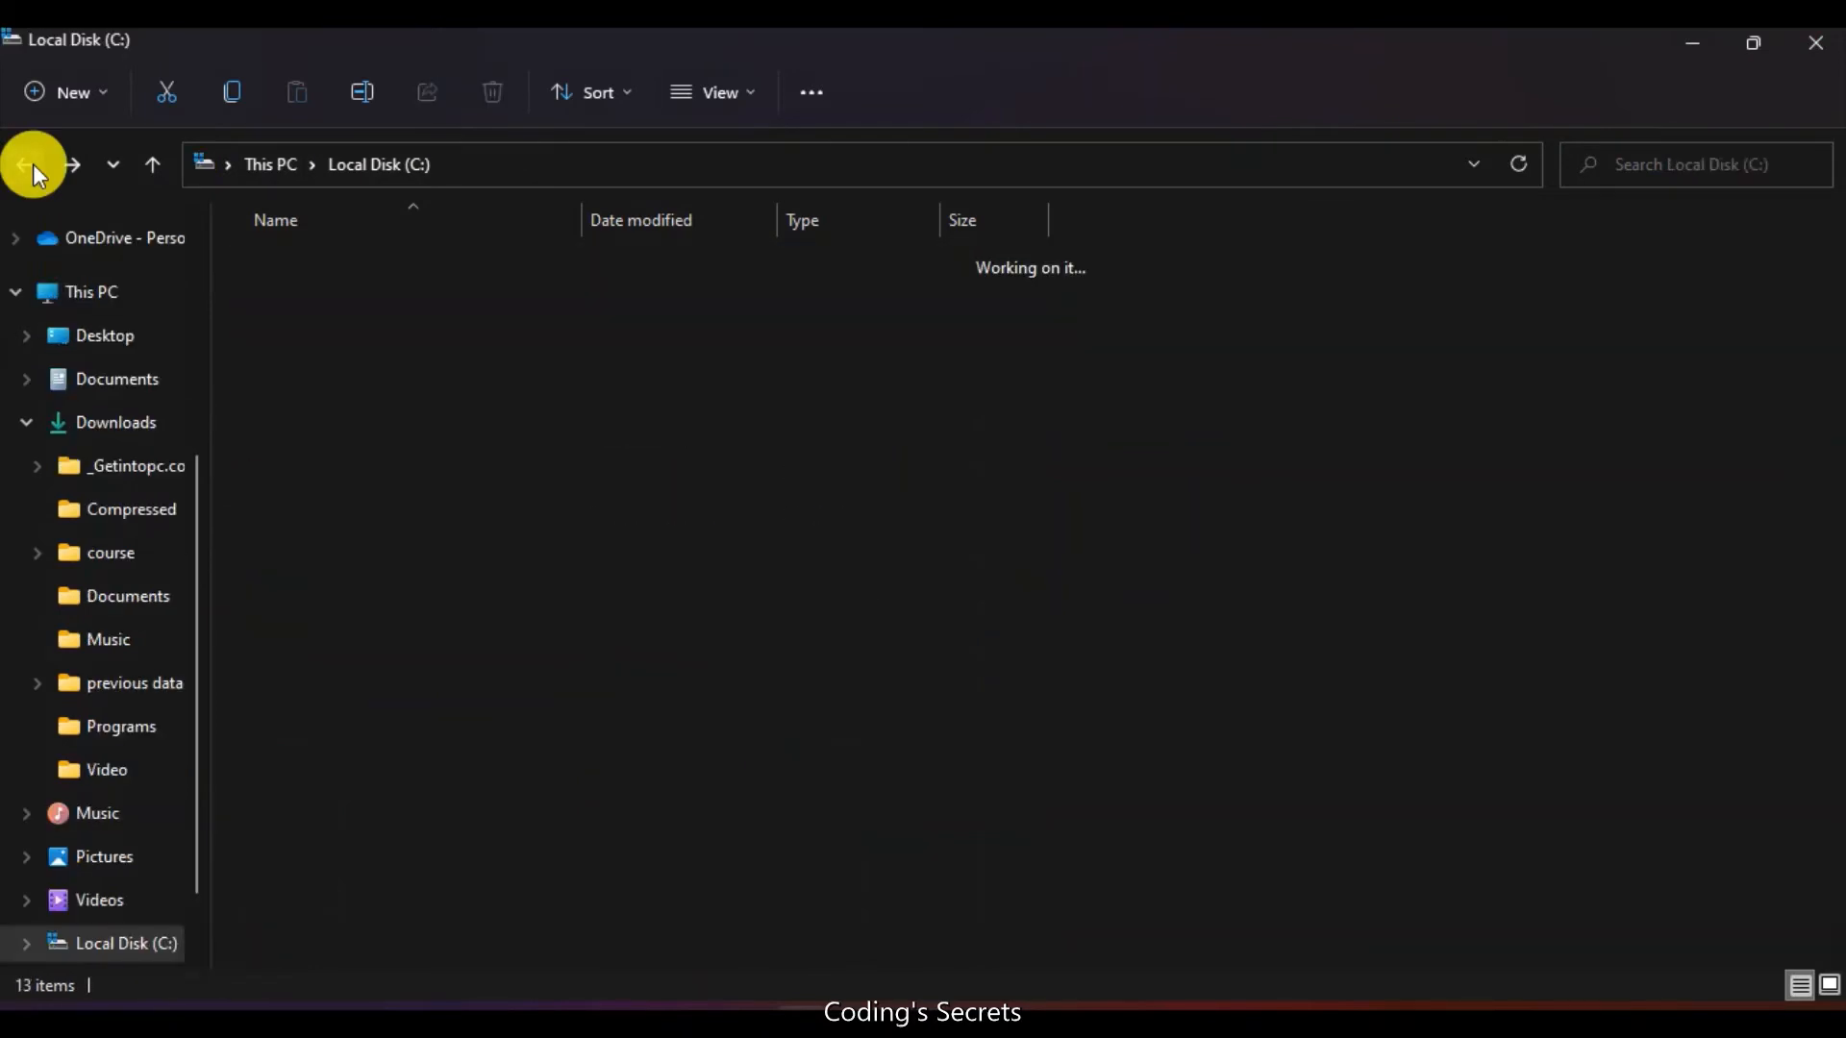
click(33, 164)
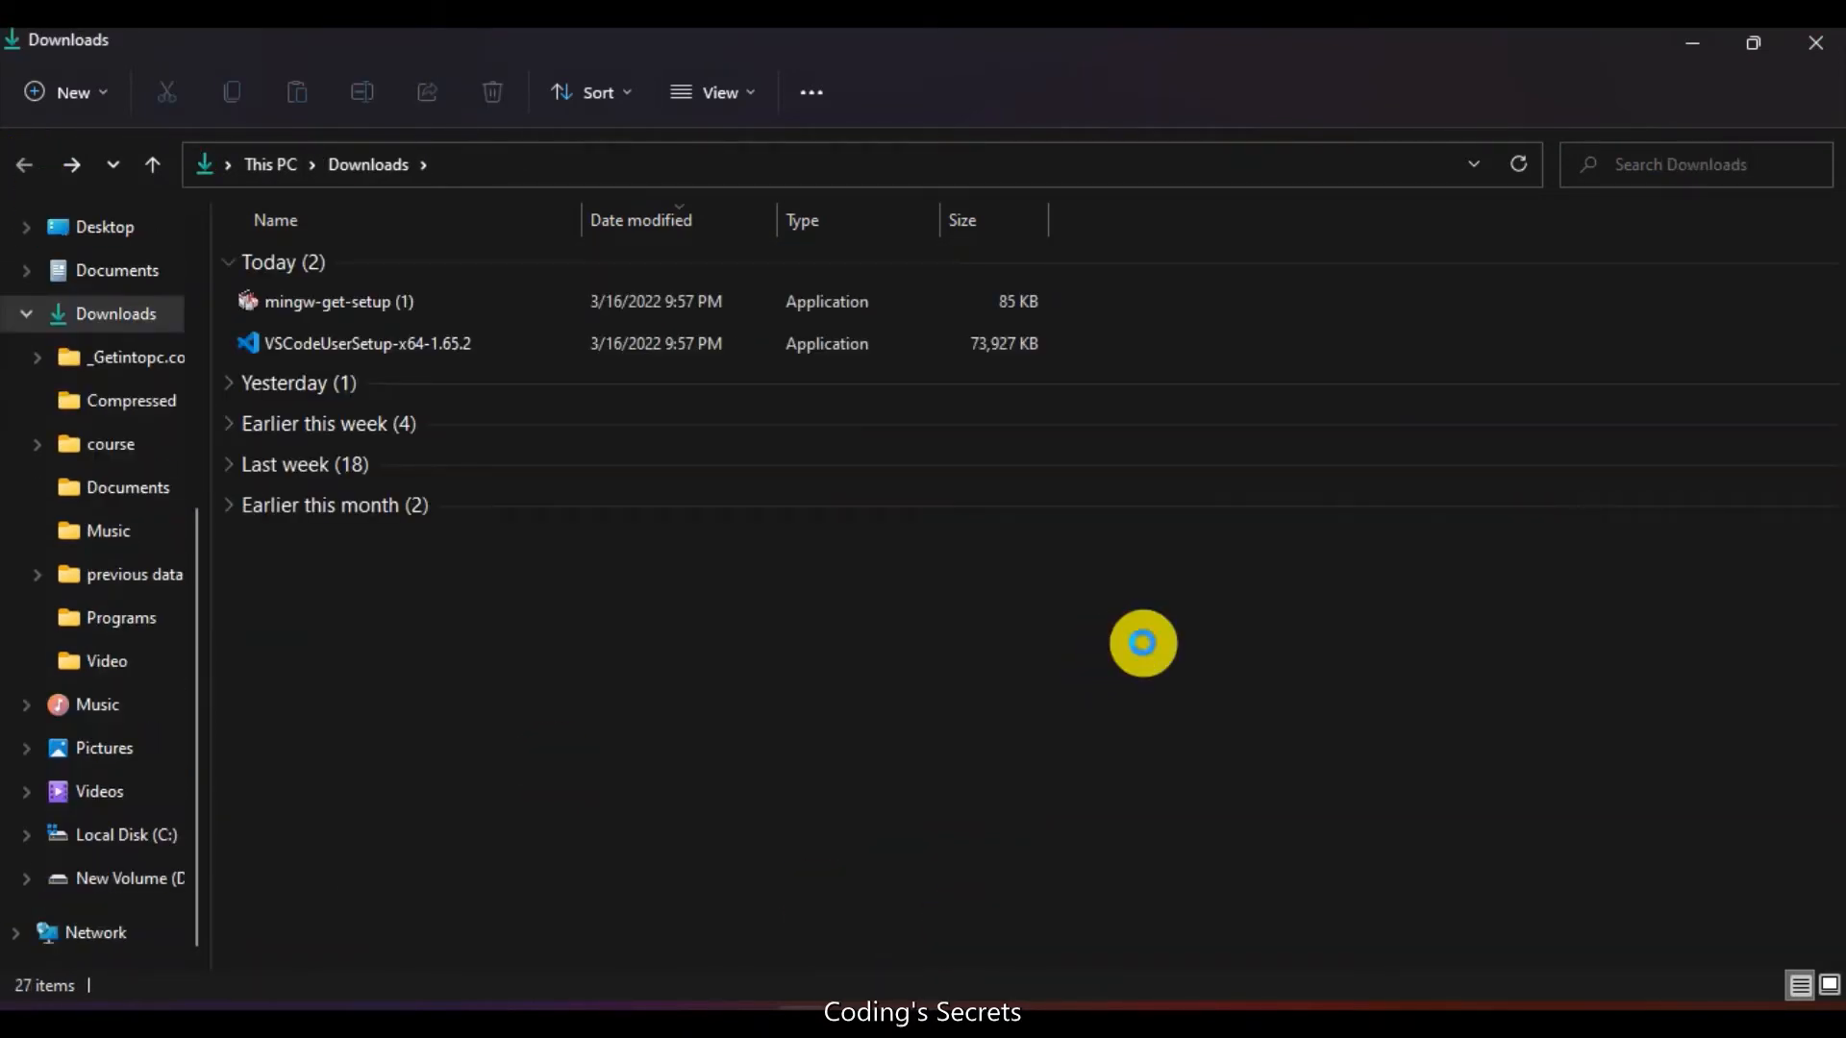
Create a new folder named C++ in the Downloads folder.
right_click(1142, 643)
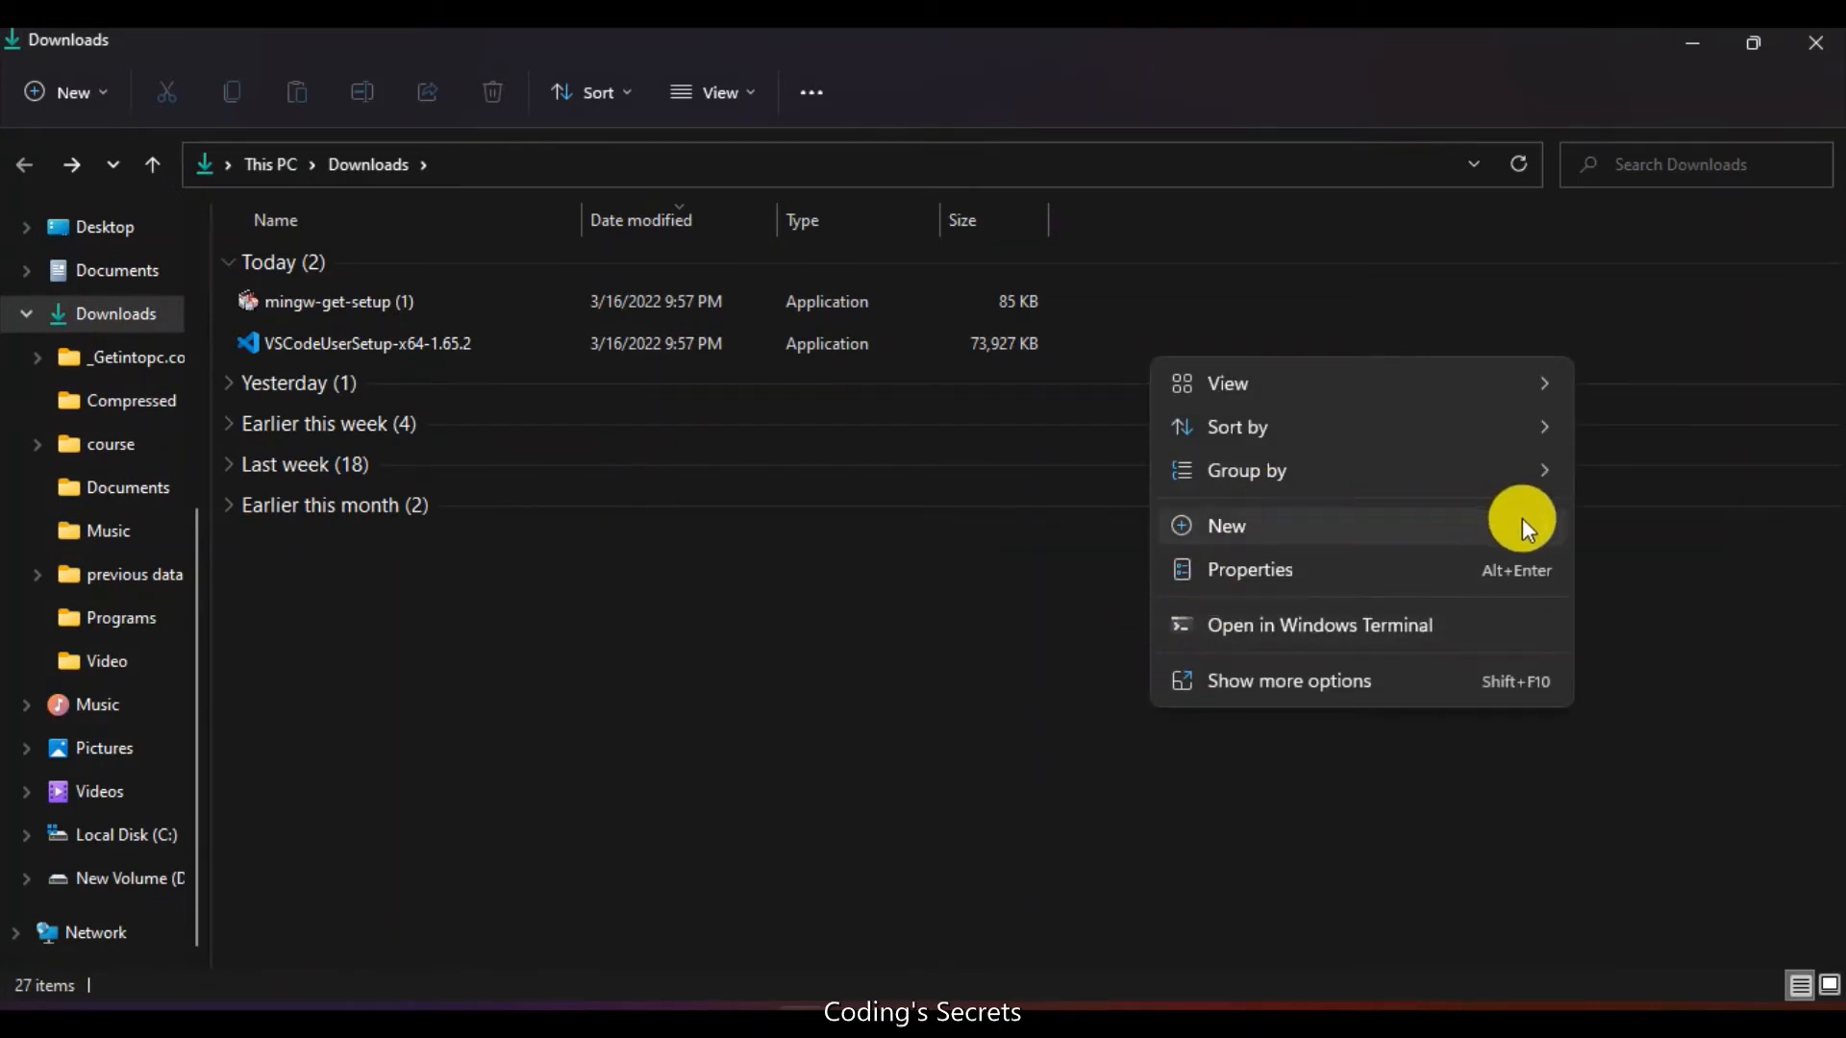
mouse_move(1525, 527)
click(1211, 528)
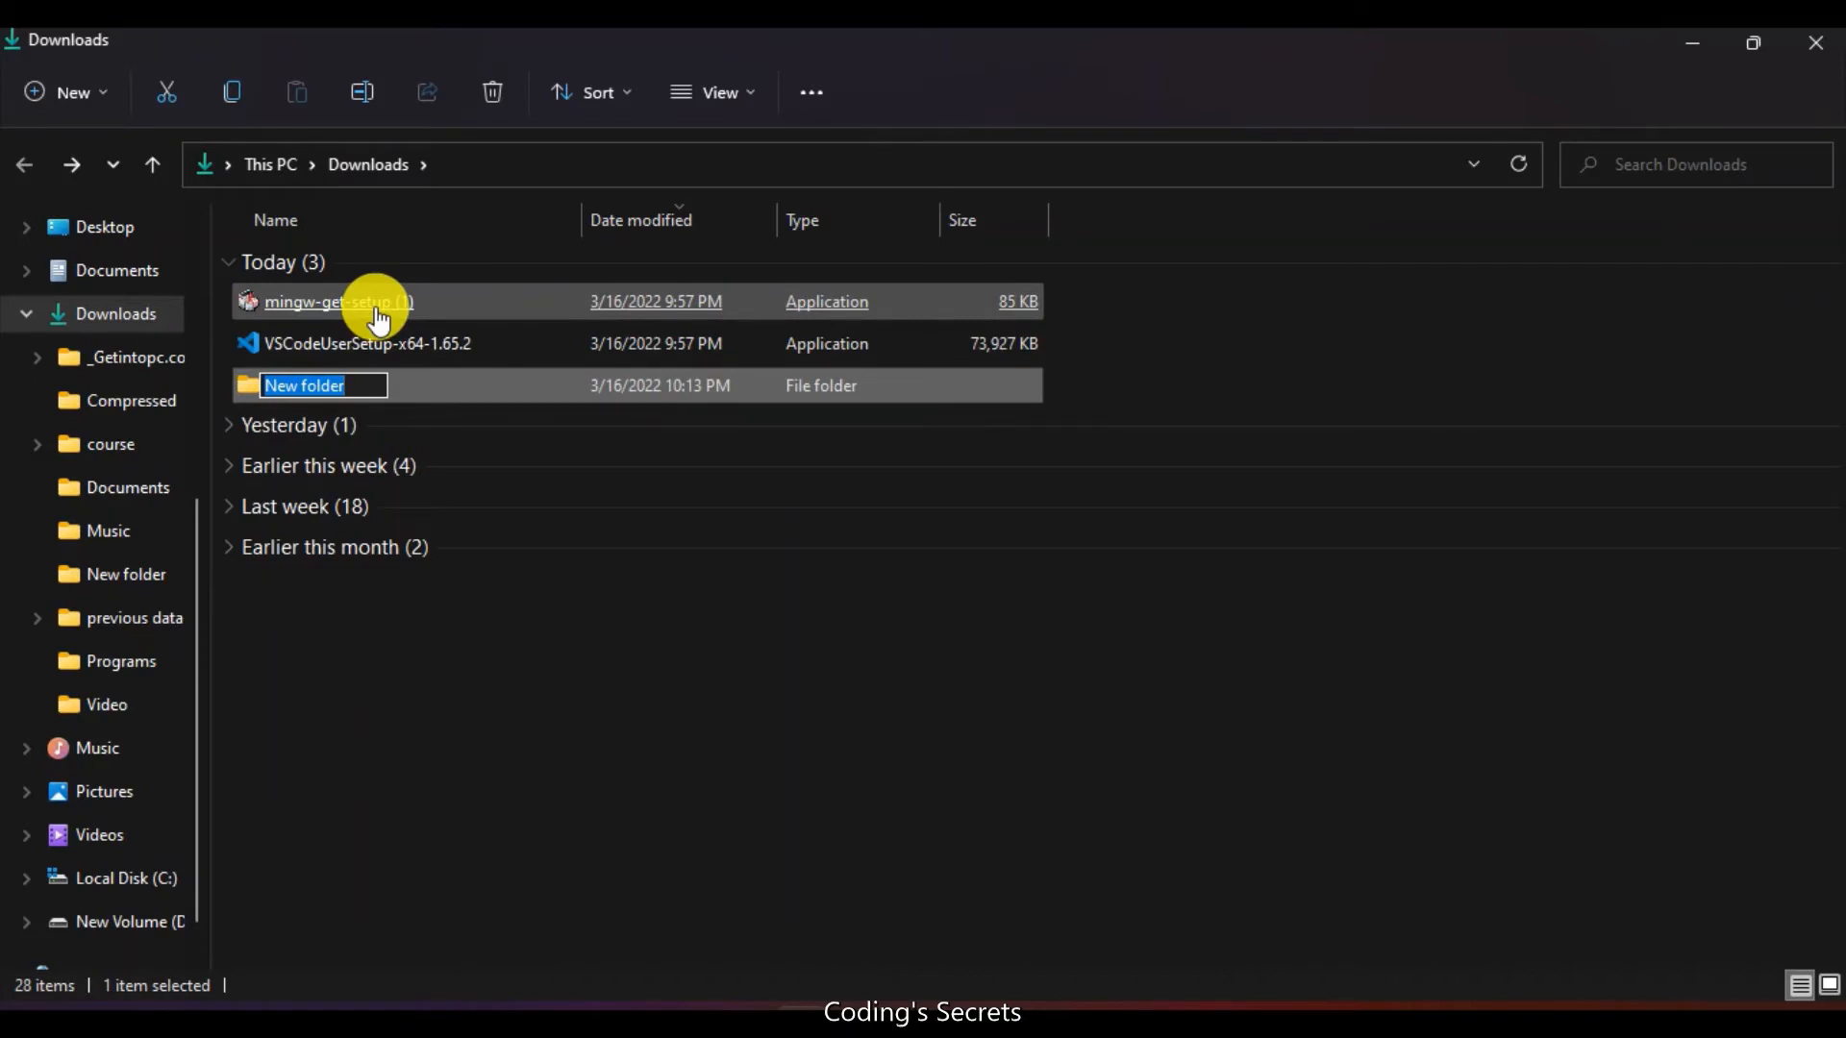
text(C++)
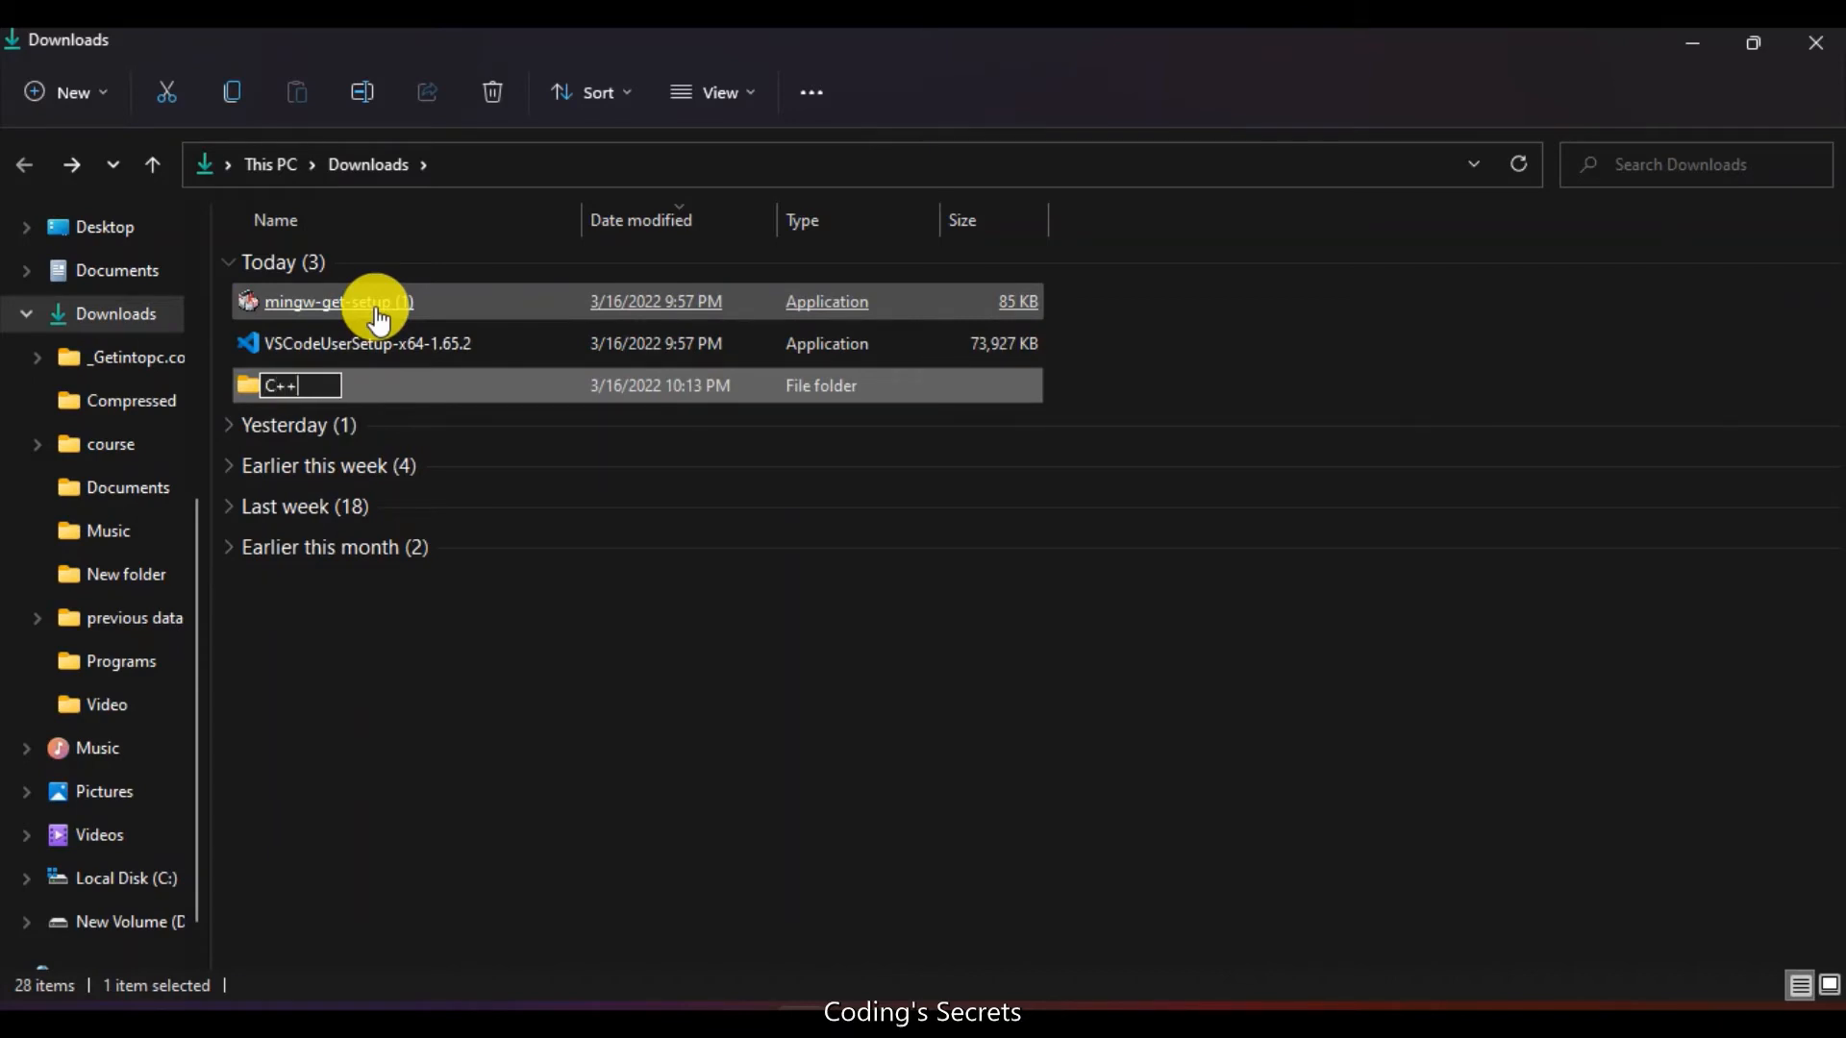
key(Return)
Open the C++ folder and launch it as a project folder in Visual Studio Code.
double_click(342, 382)
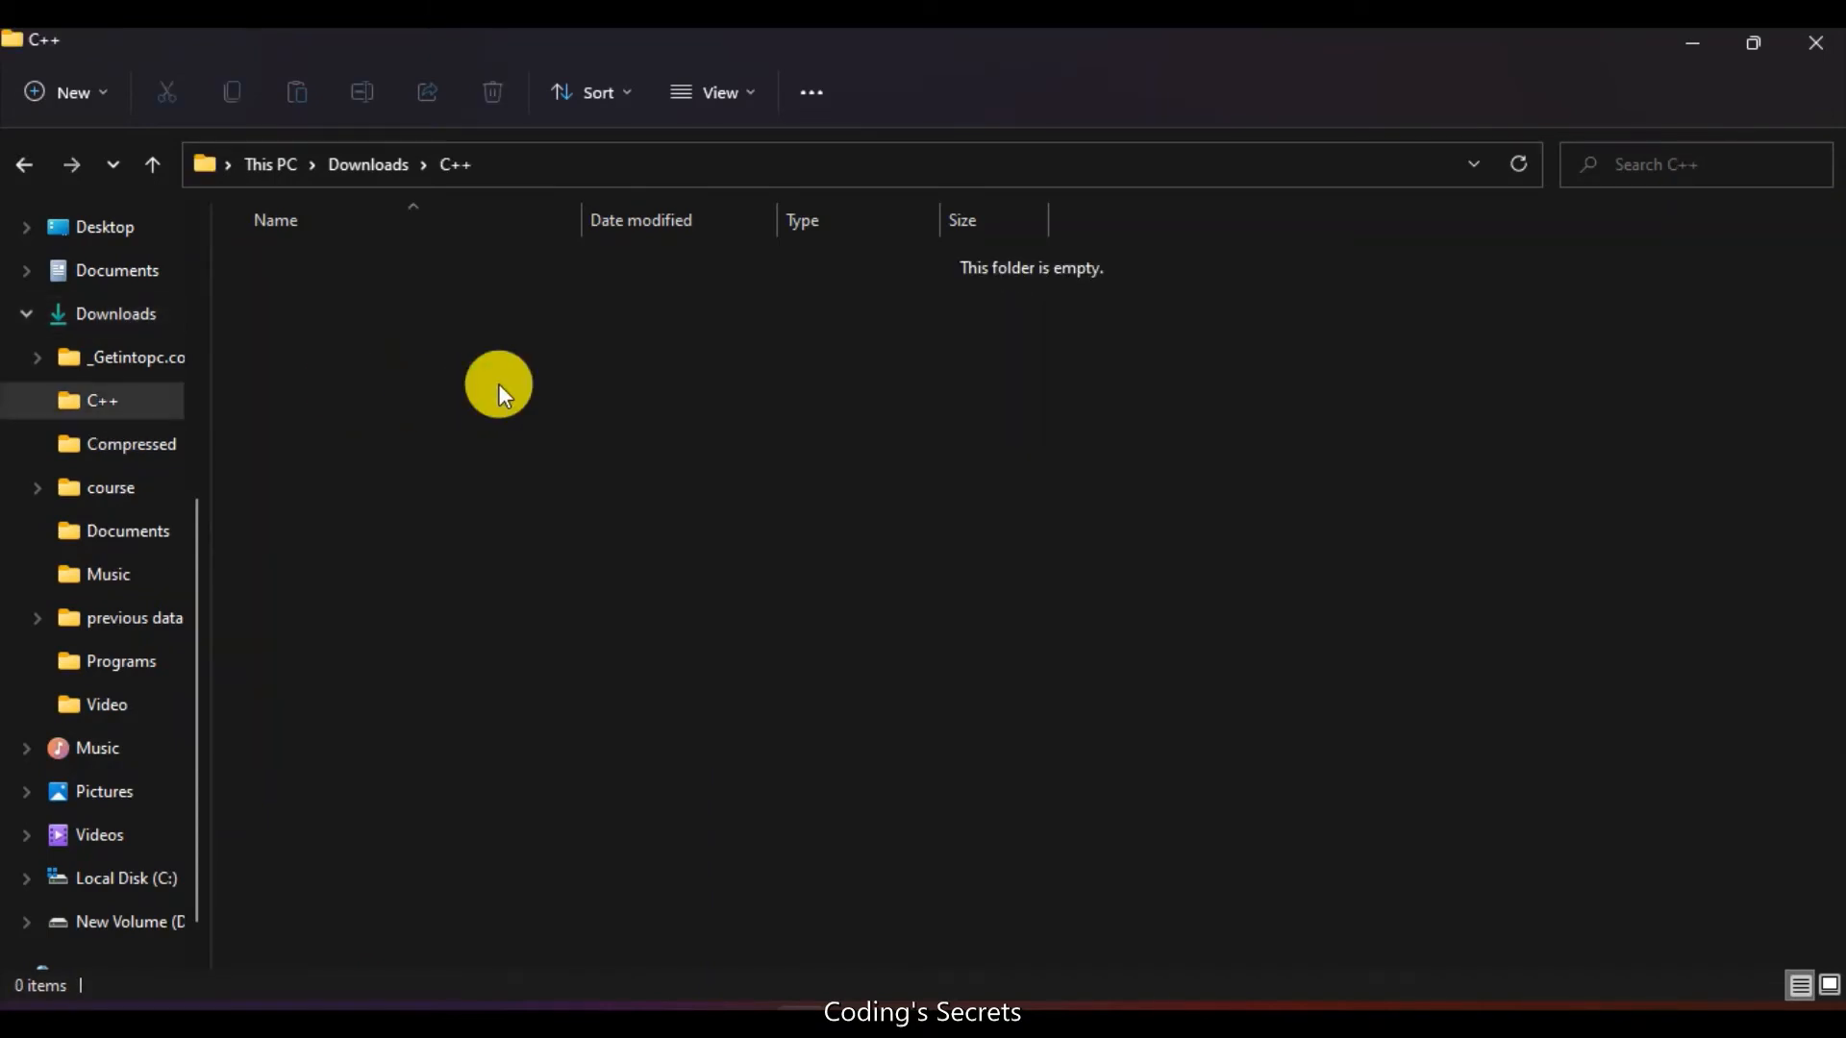
right_click(498, 383)
click(1244, 591)
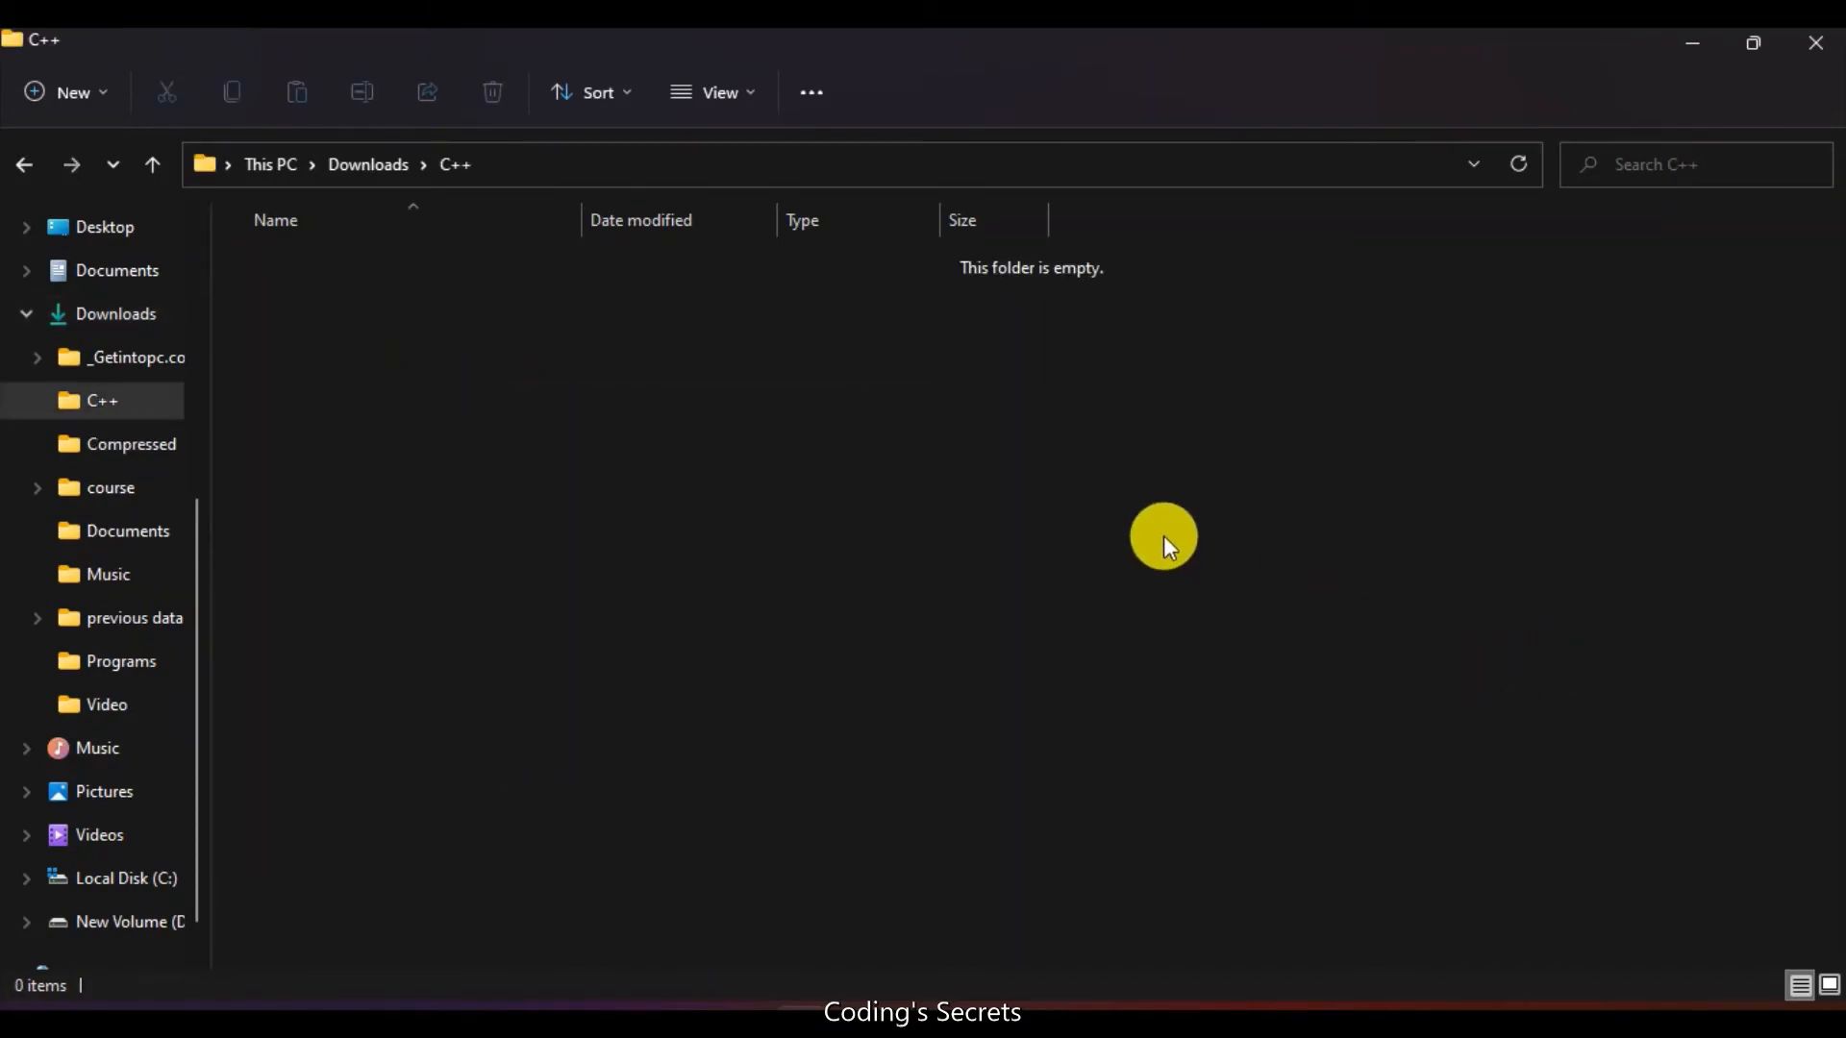
key(shift+F10)
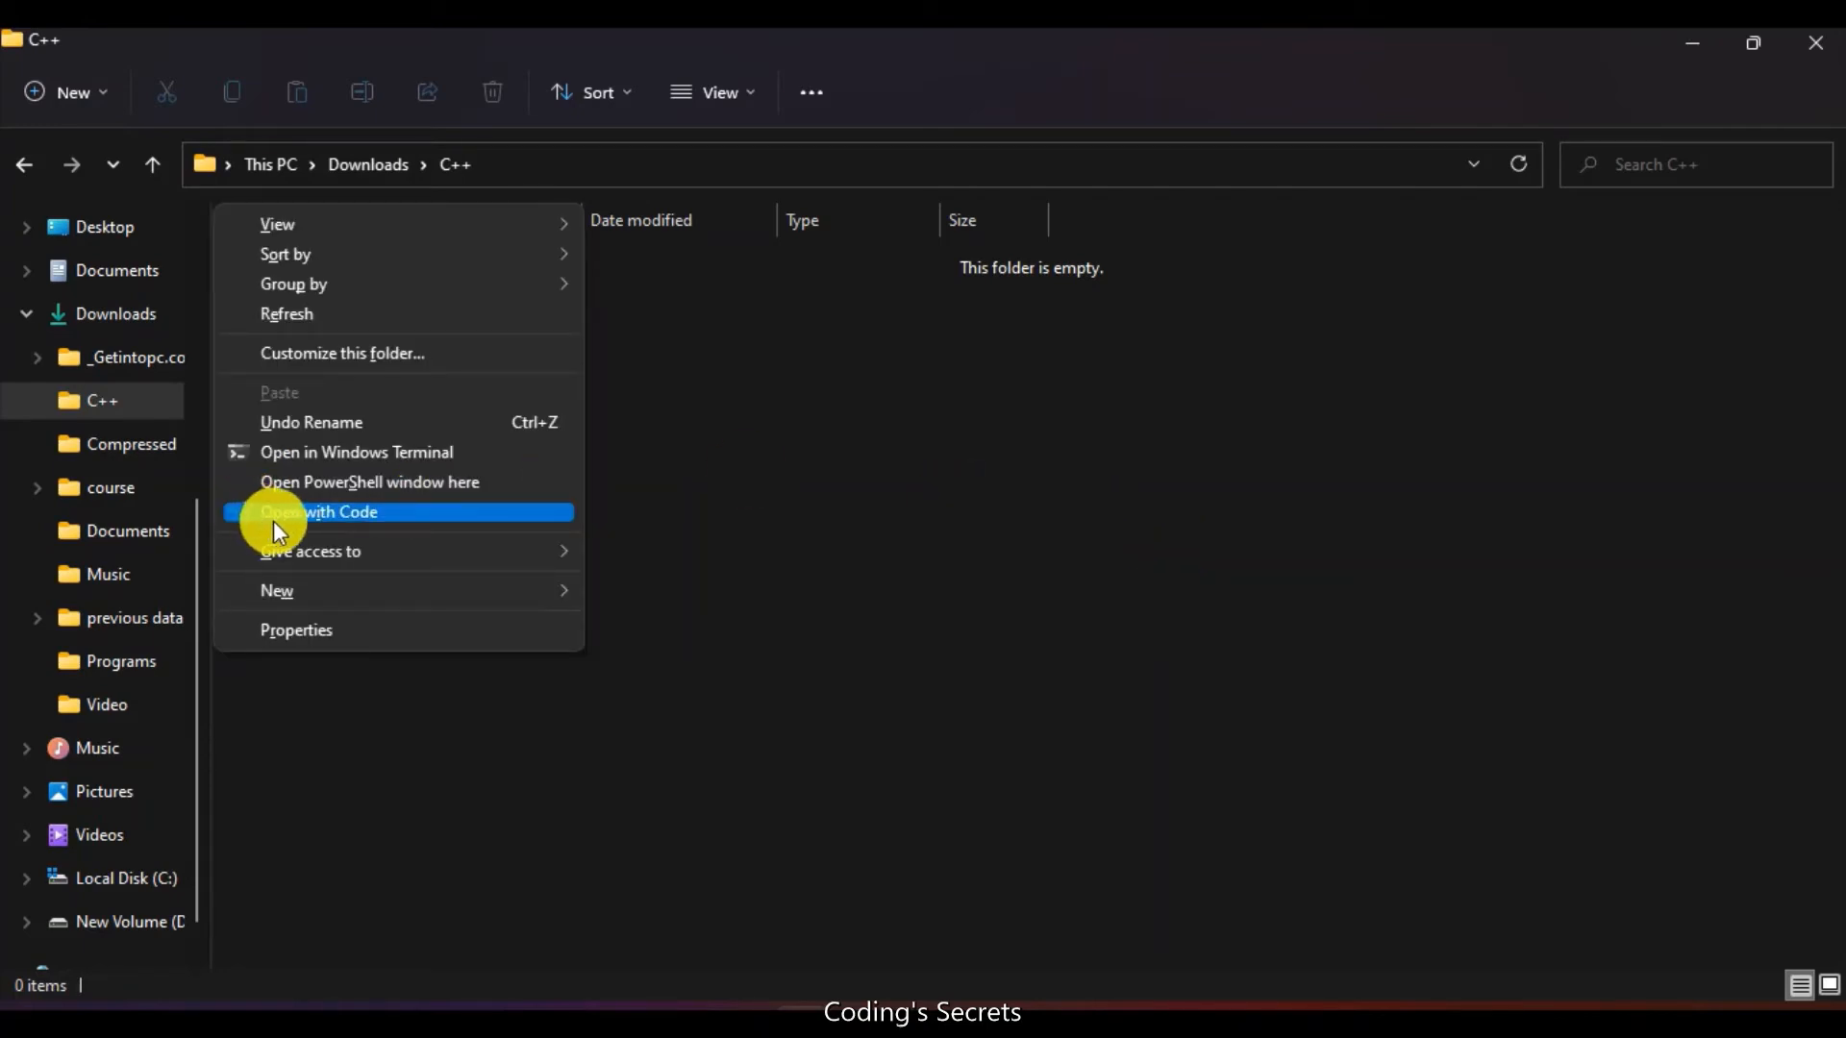
click(436, 510)
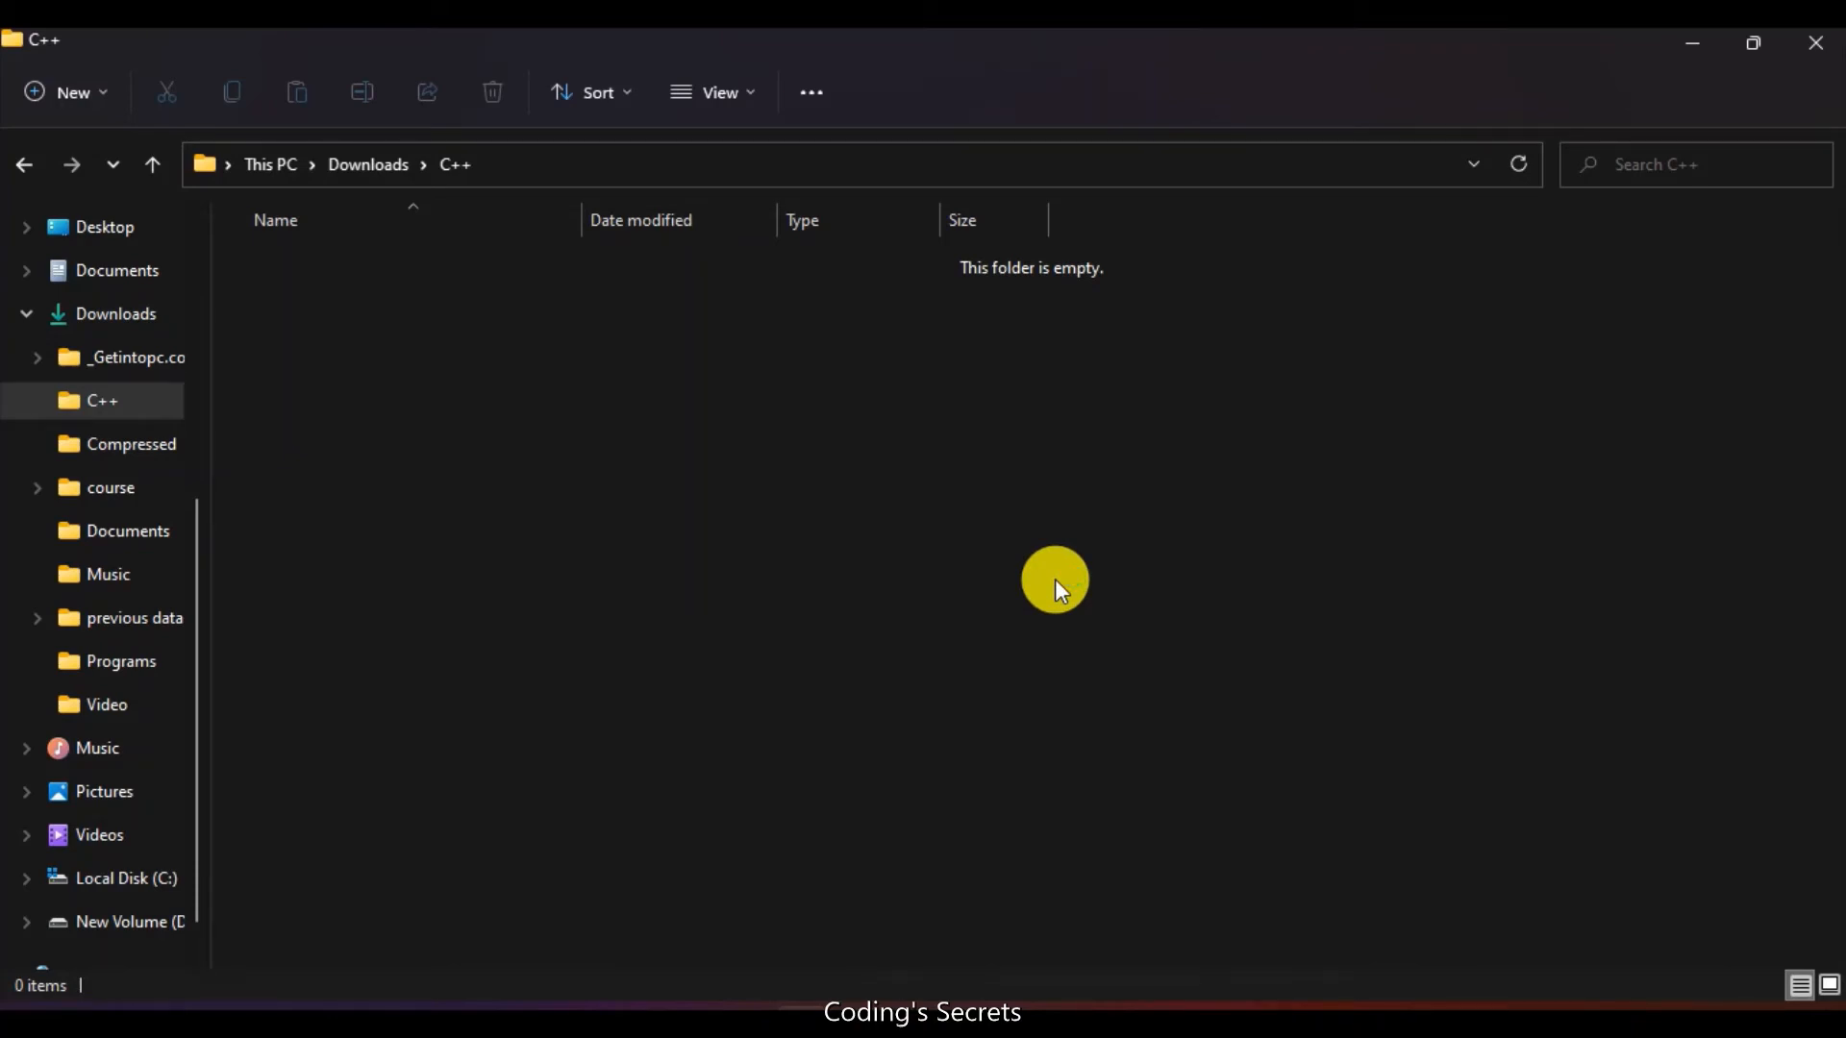
click(832, 692)
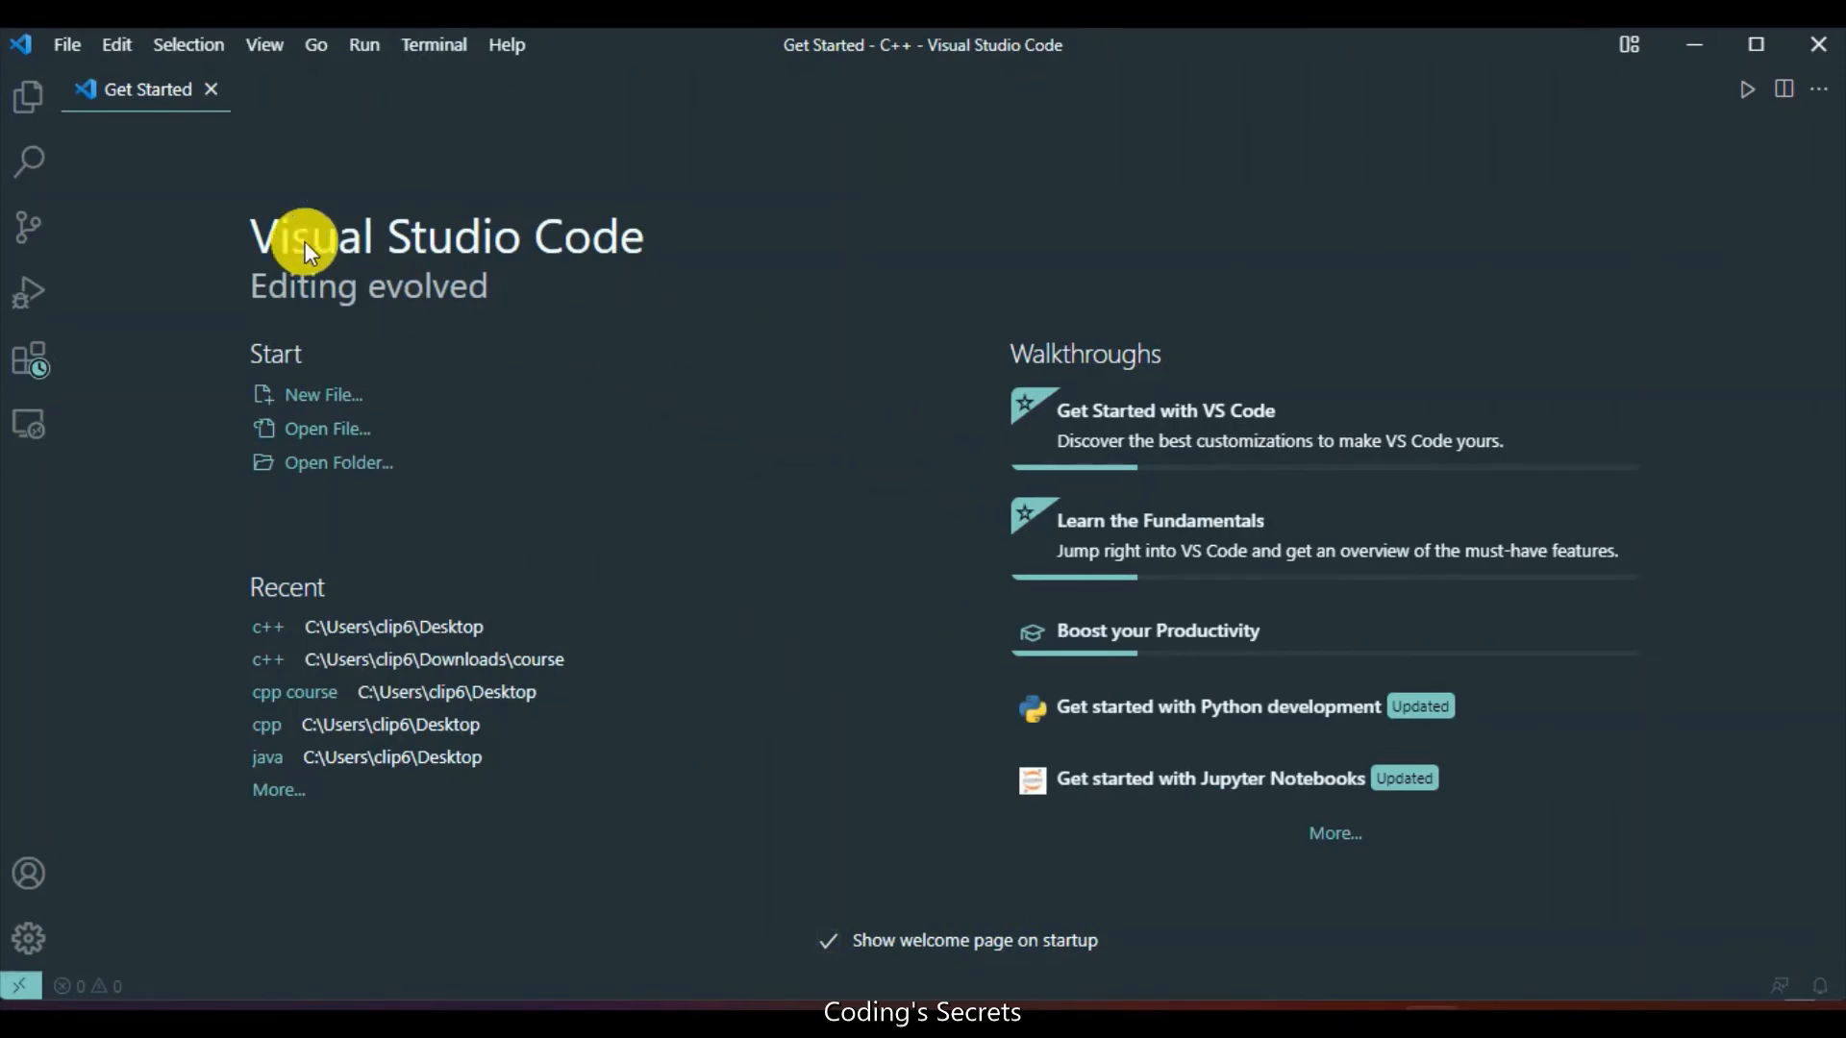
Look through the Explorer, Search, Source Control, Run and Debug, and Extensions views.
click(25, 112)
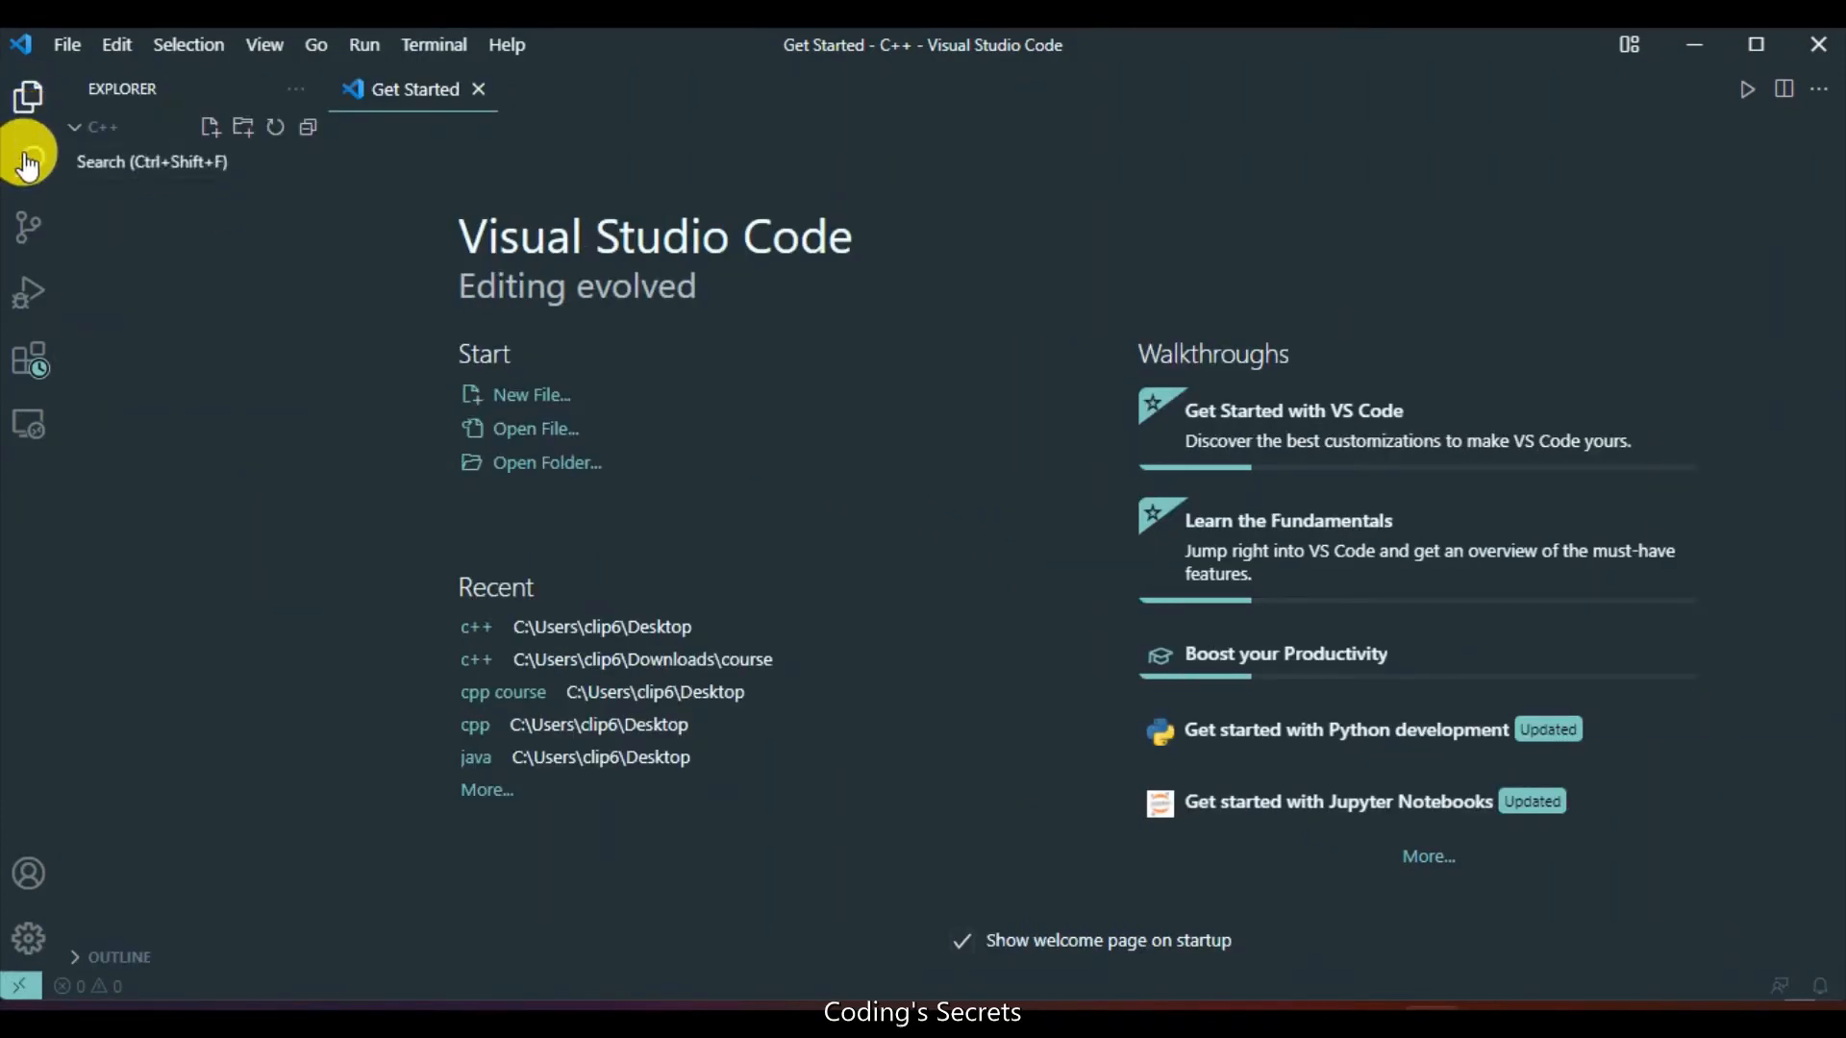
click(27, 160)
click(30, 251)
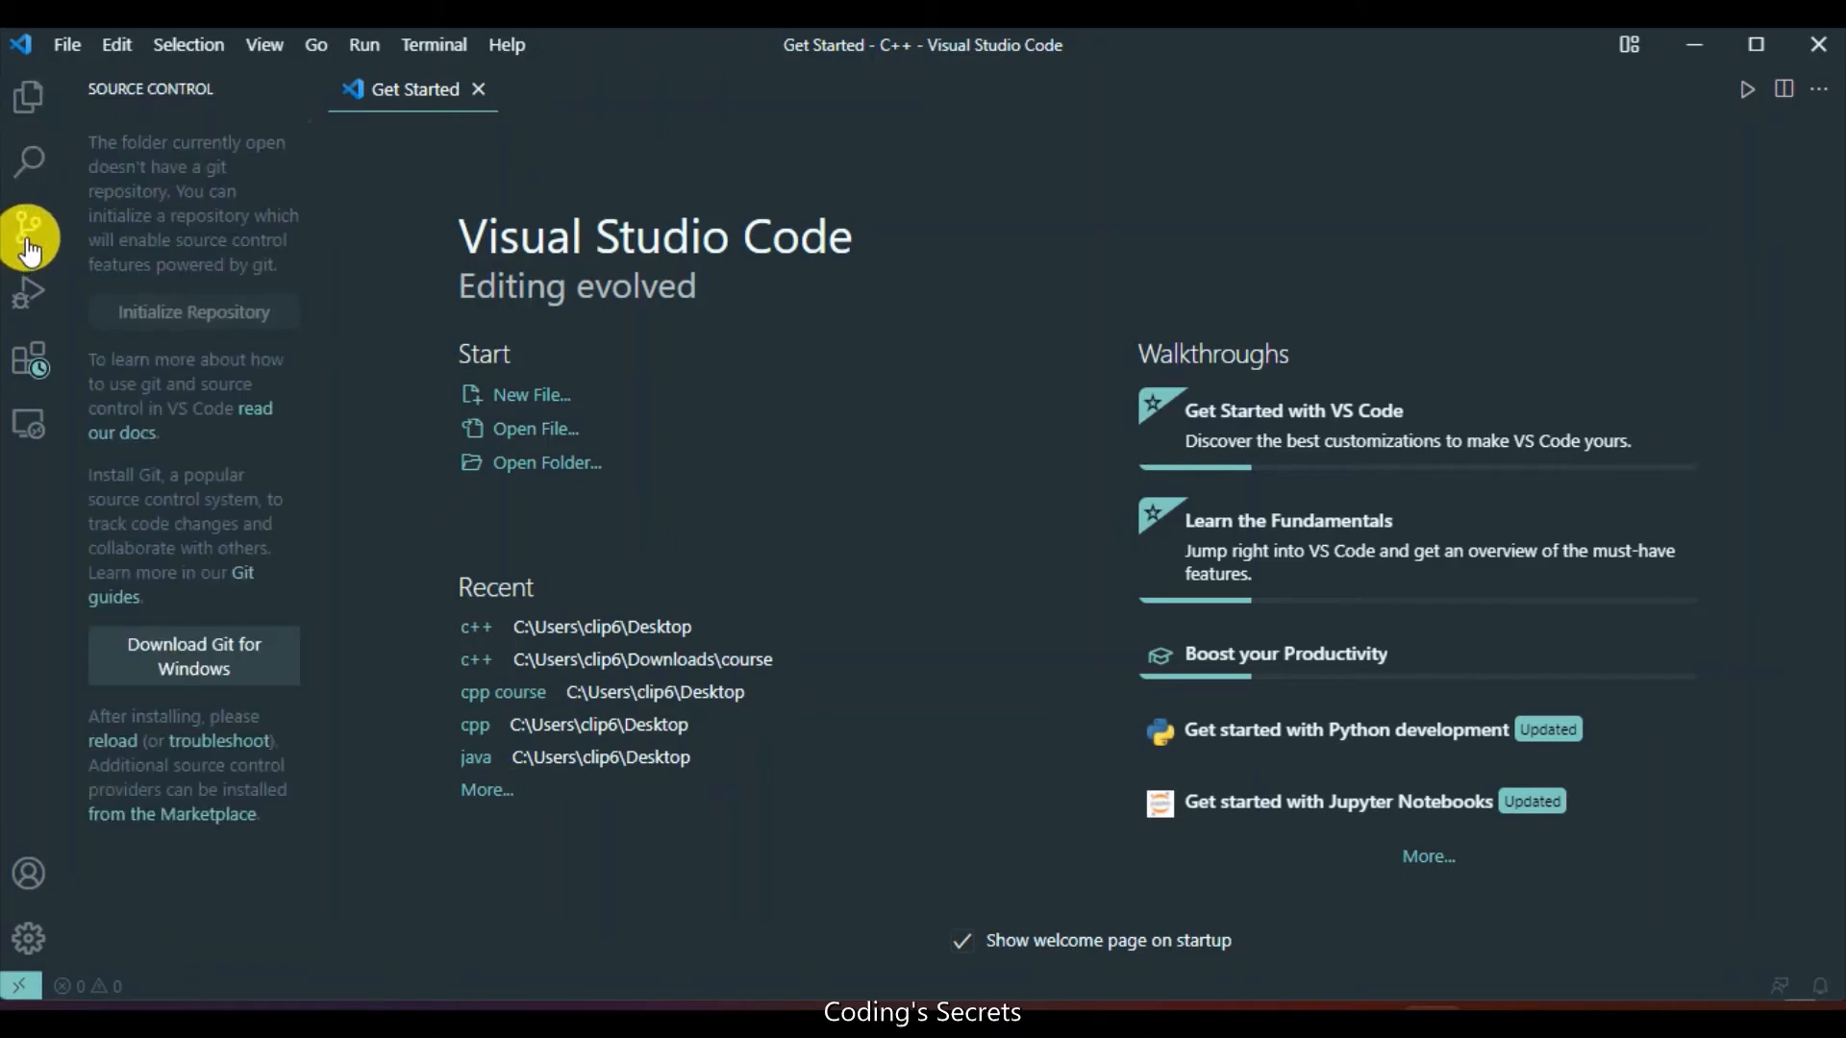
click(28, 294)
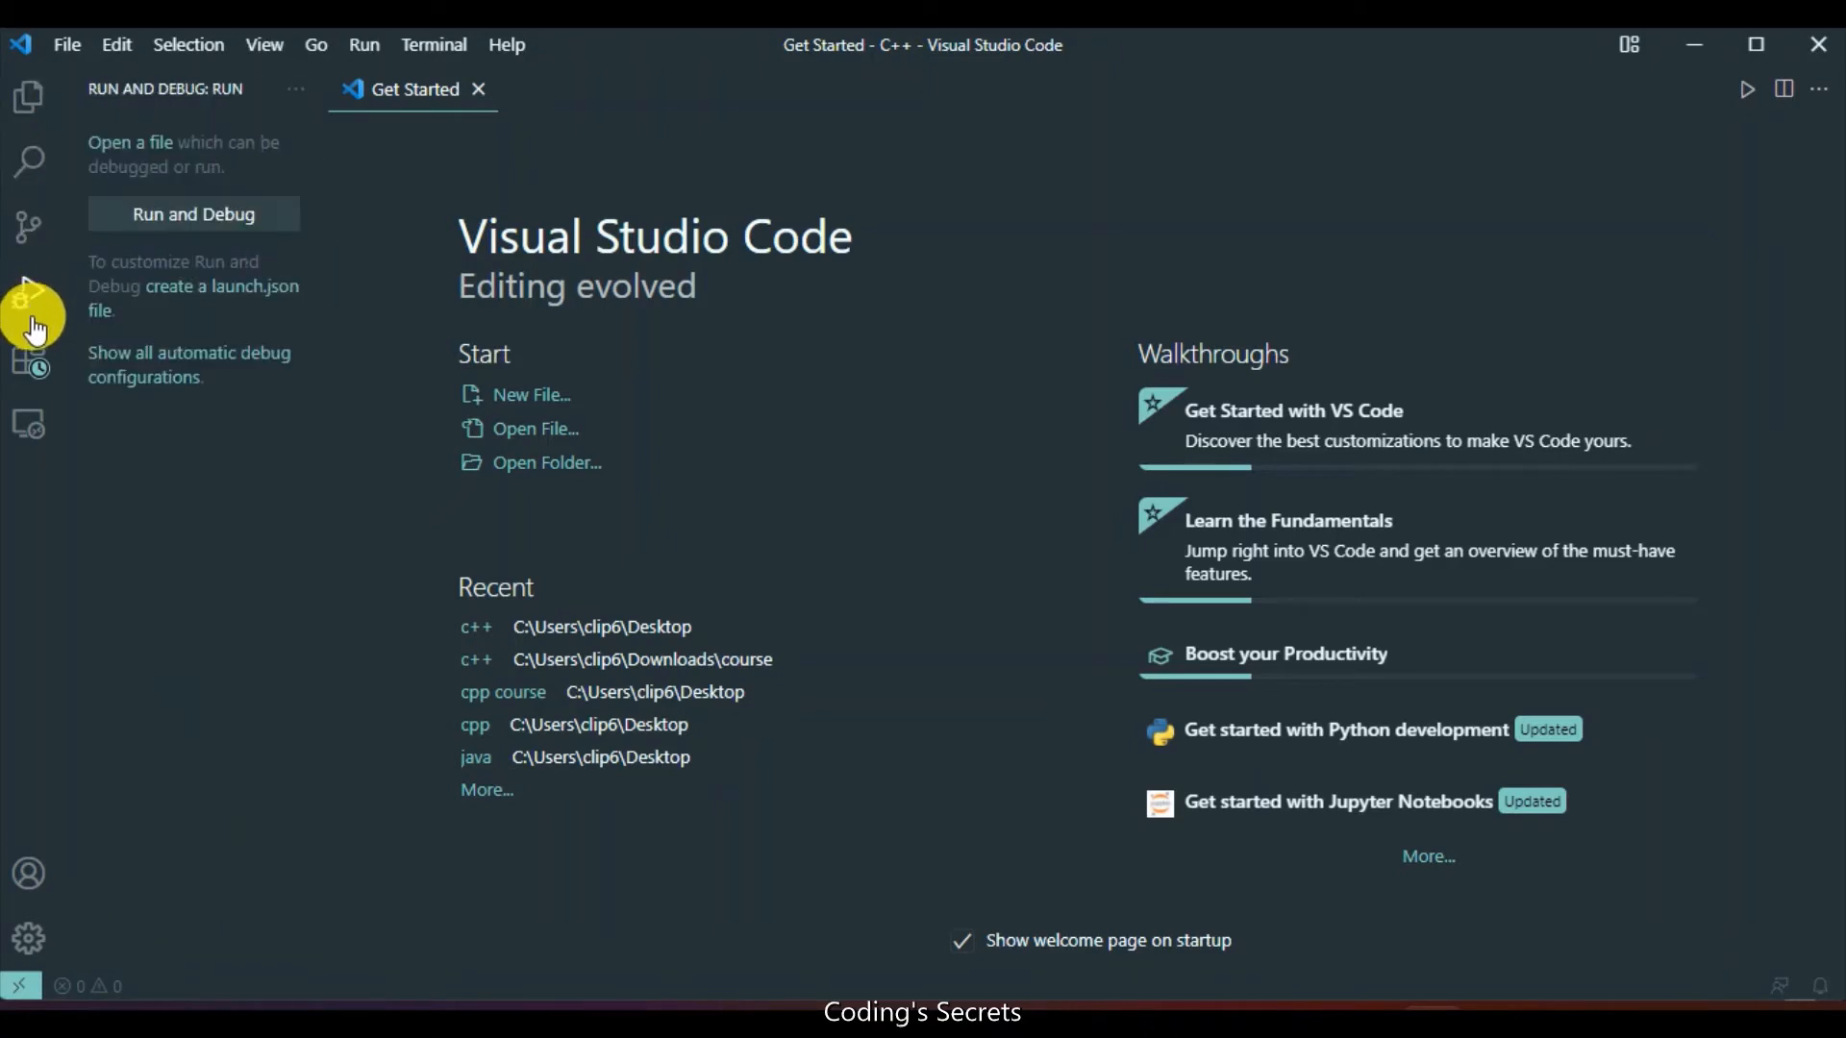
click(33, 367)
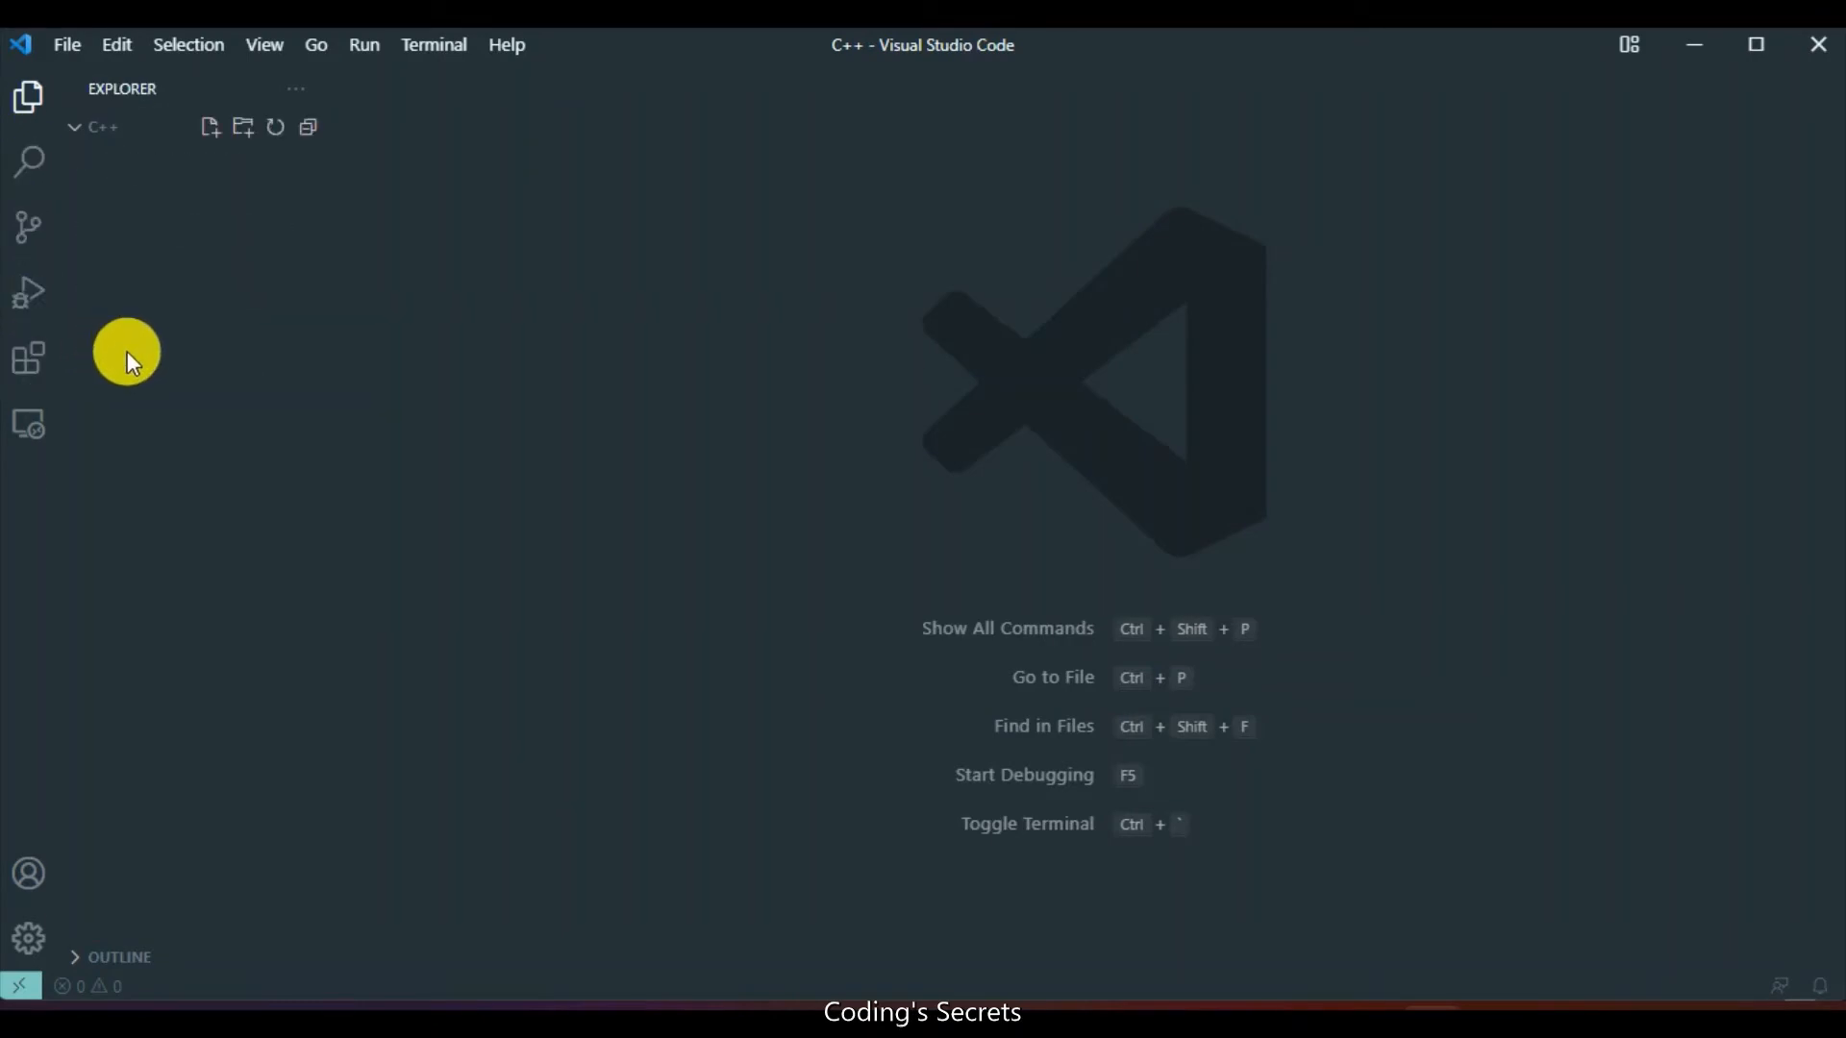
Search the extensions for c++, install Microsoft's C/C++ extension, and clear the extension search.
click(35, 361)
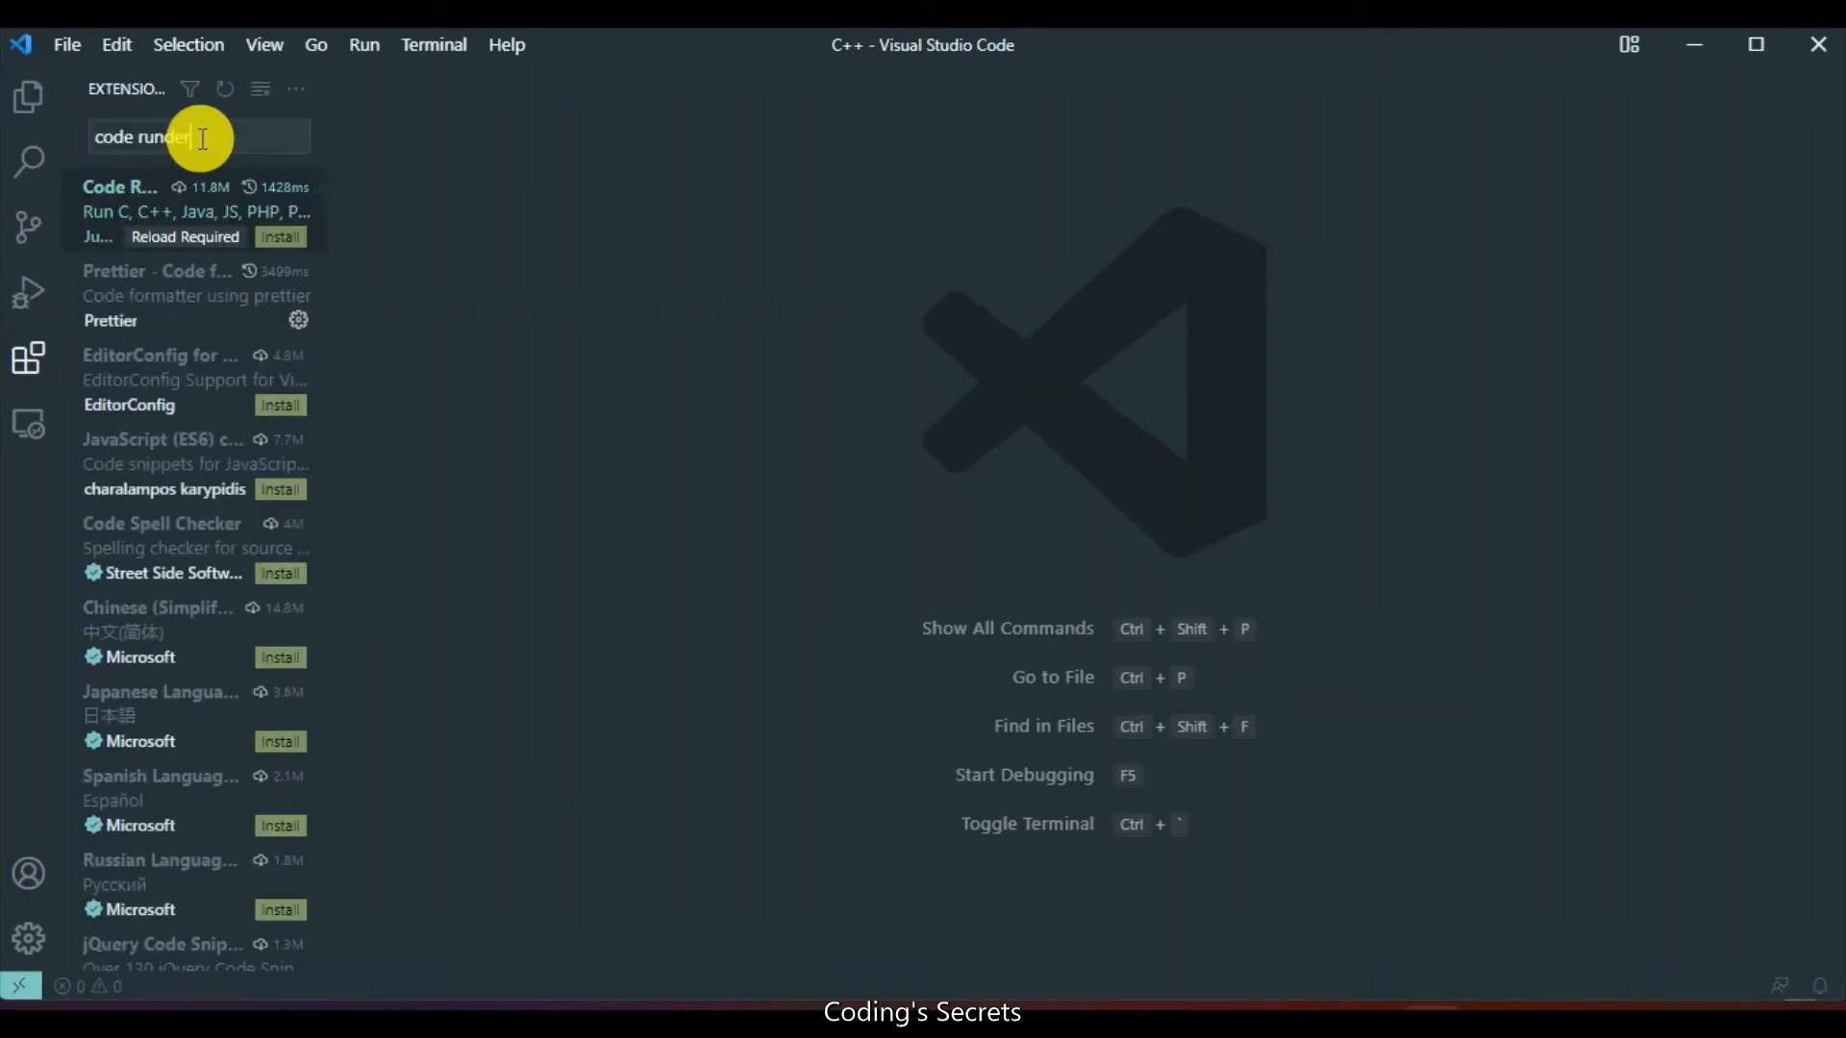
key(ctrl+a)
key(BackSpace)
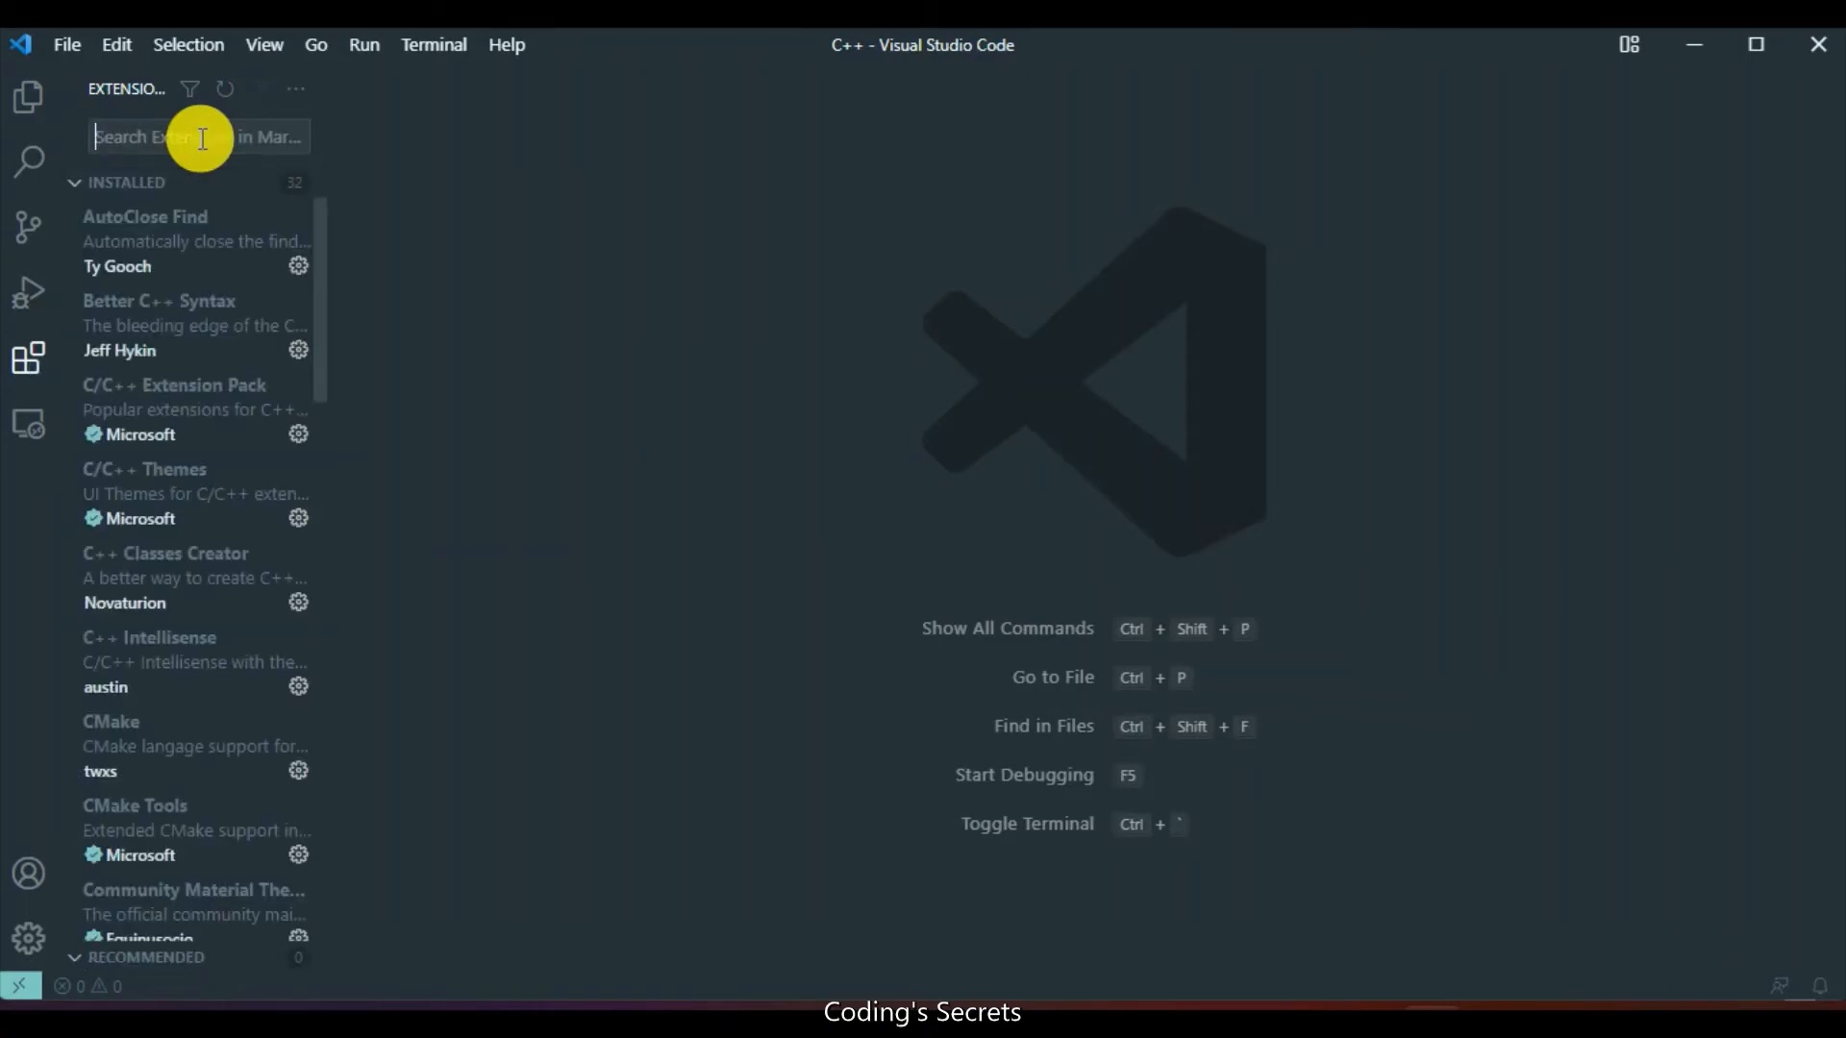
text(c++)
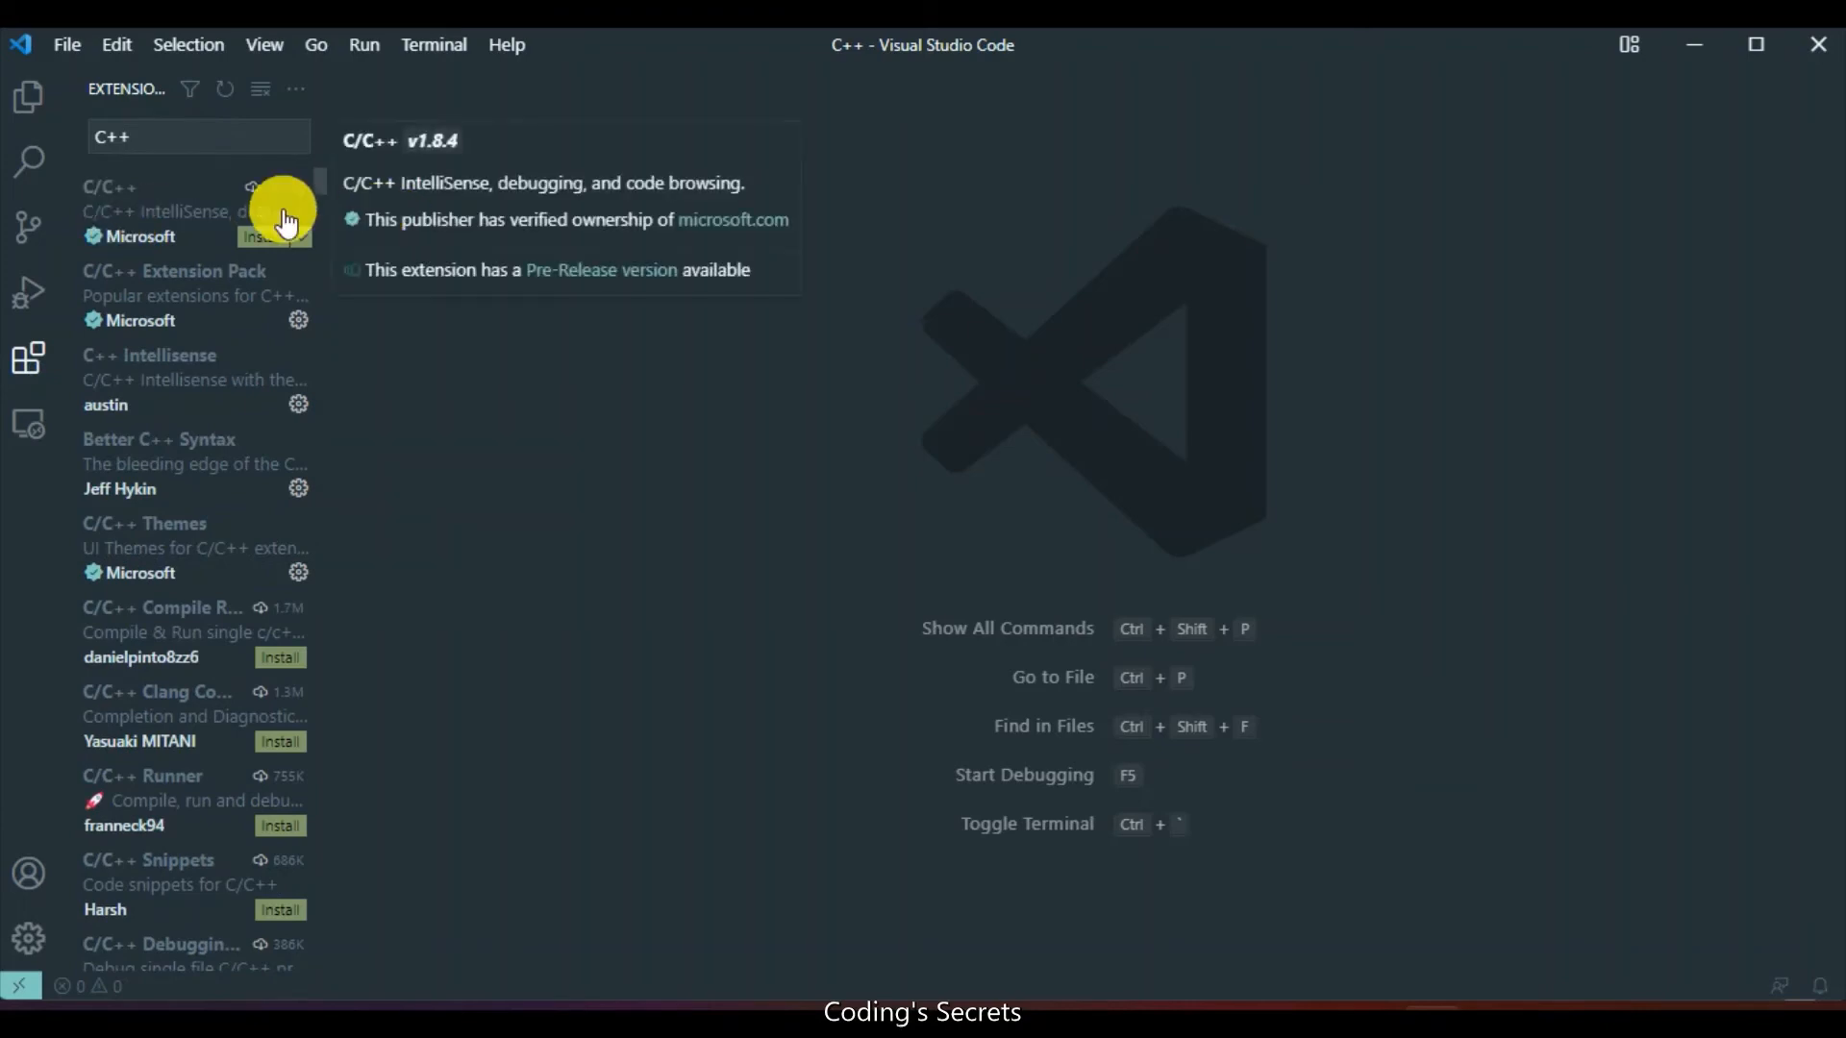
click(159, 223)
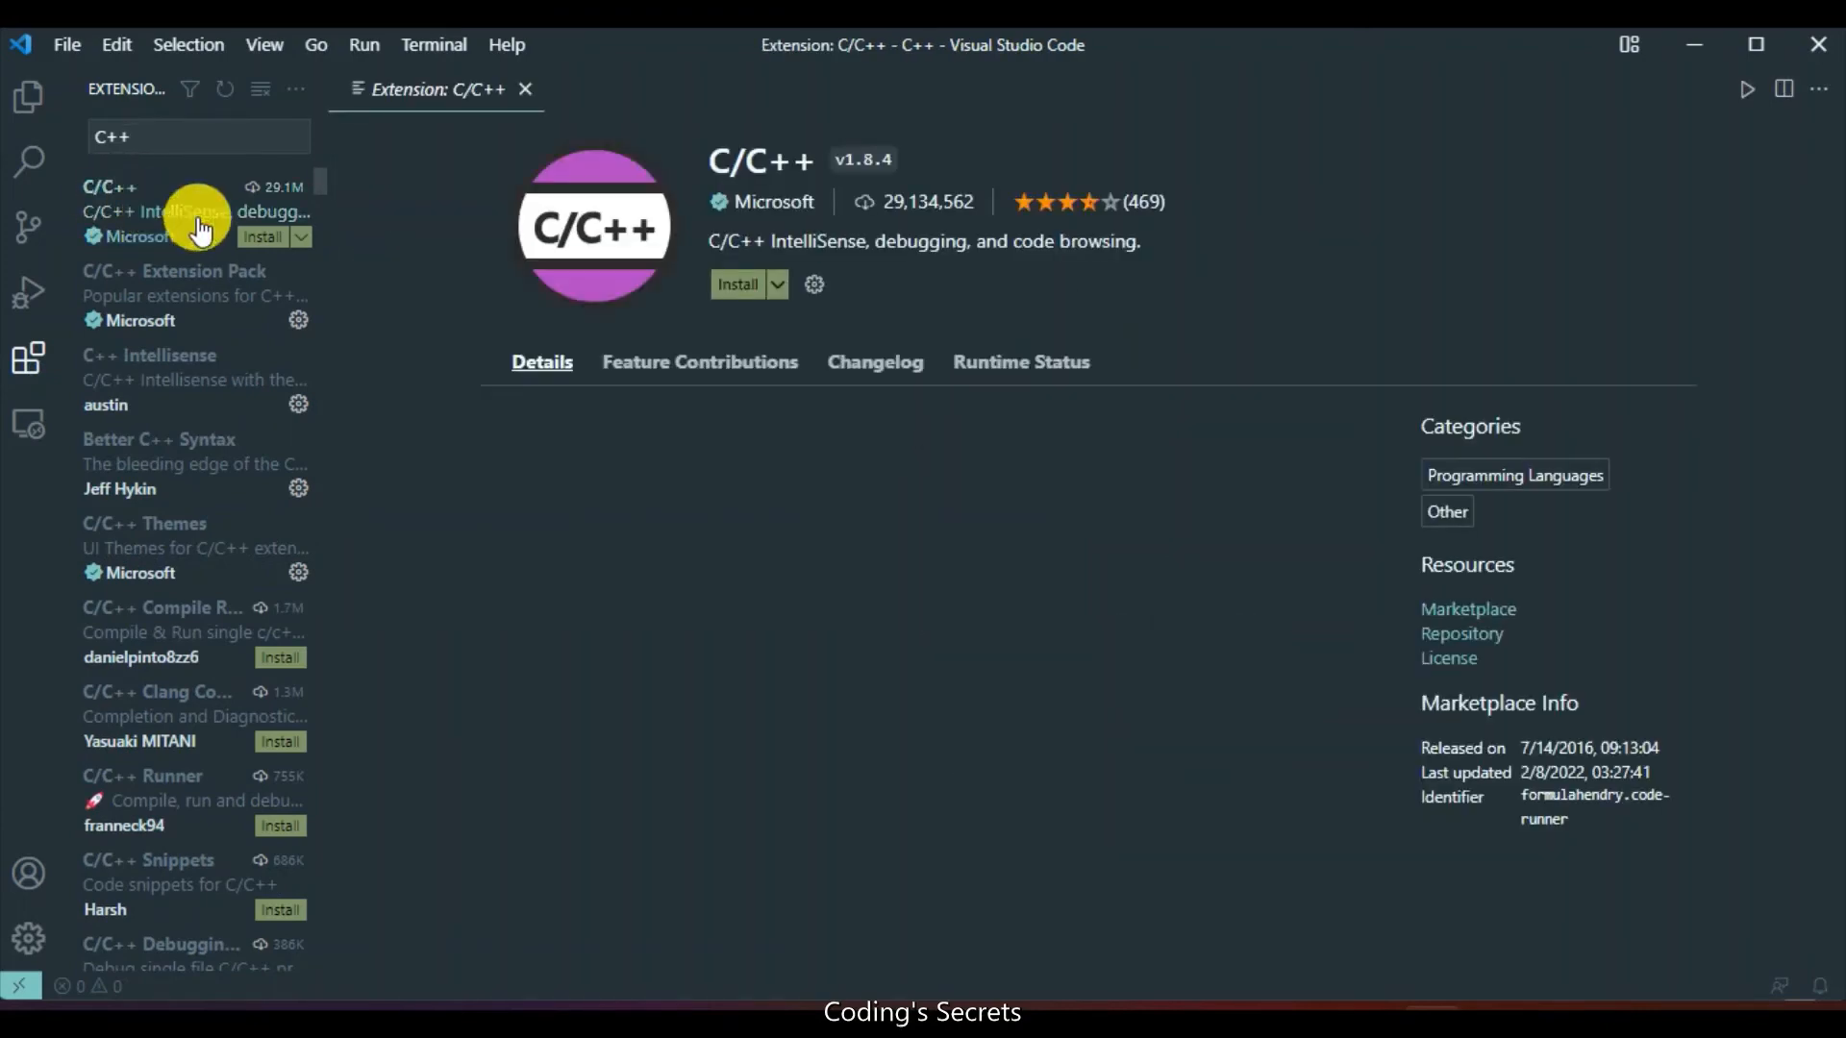
click(733, 289)
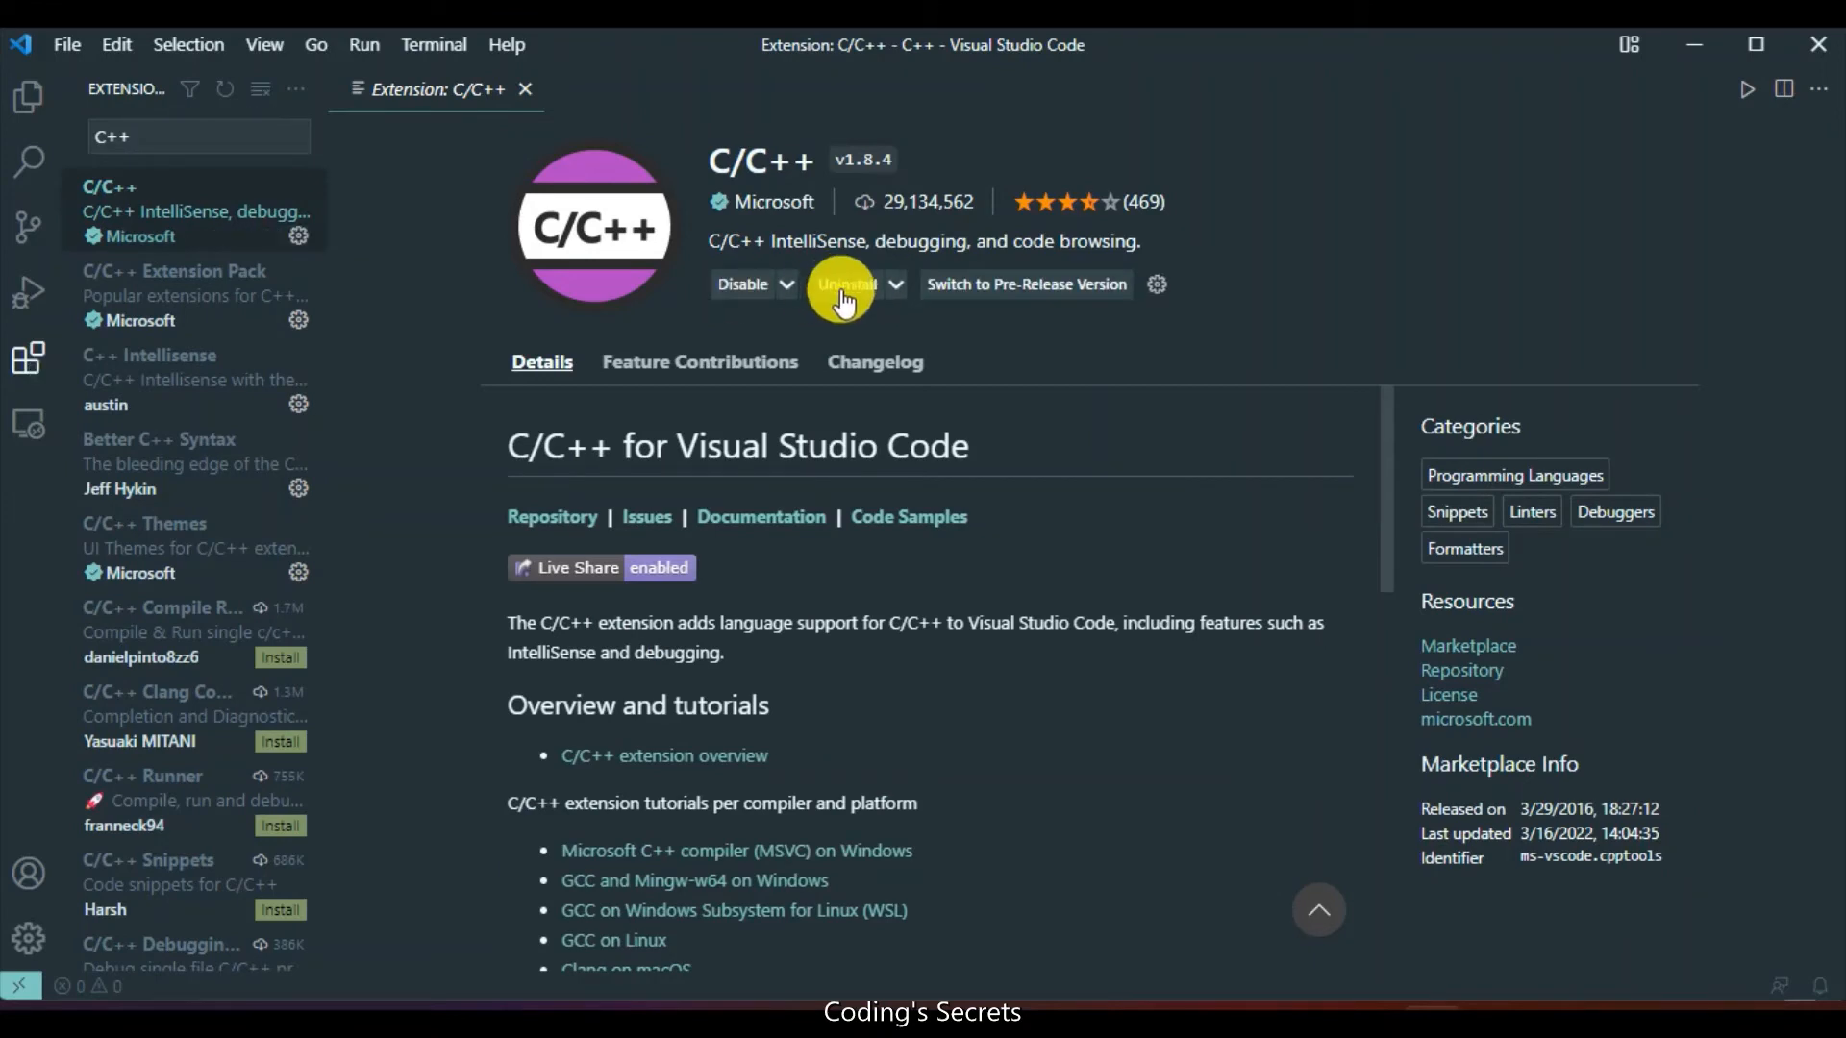
click(164, 137)
key(ctrl+a)
key(BackSpace)
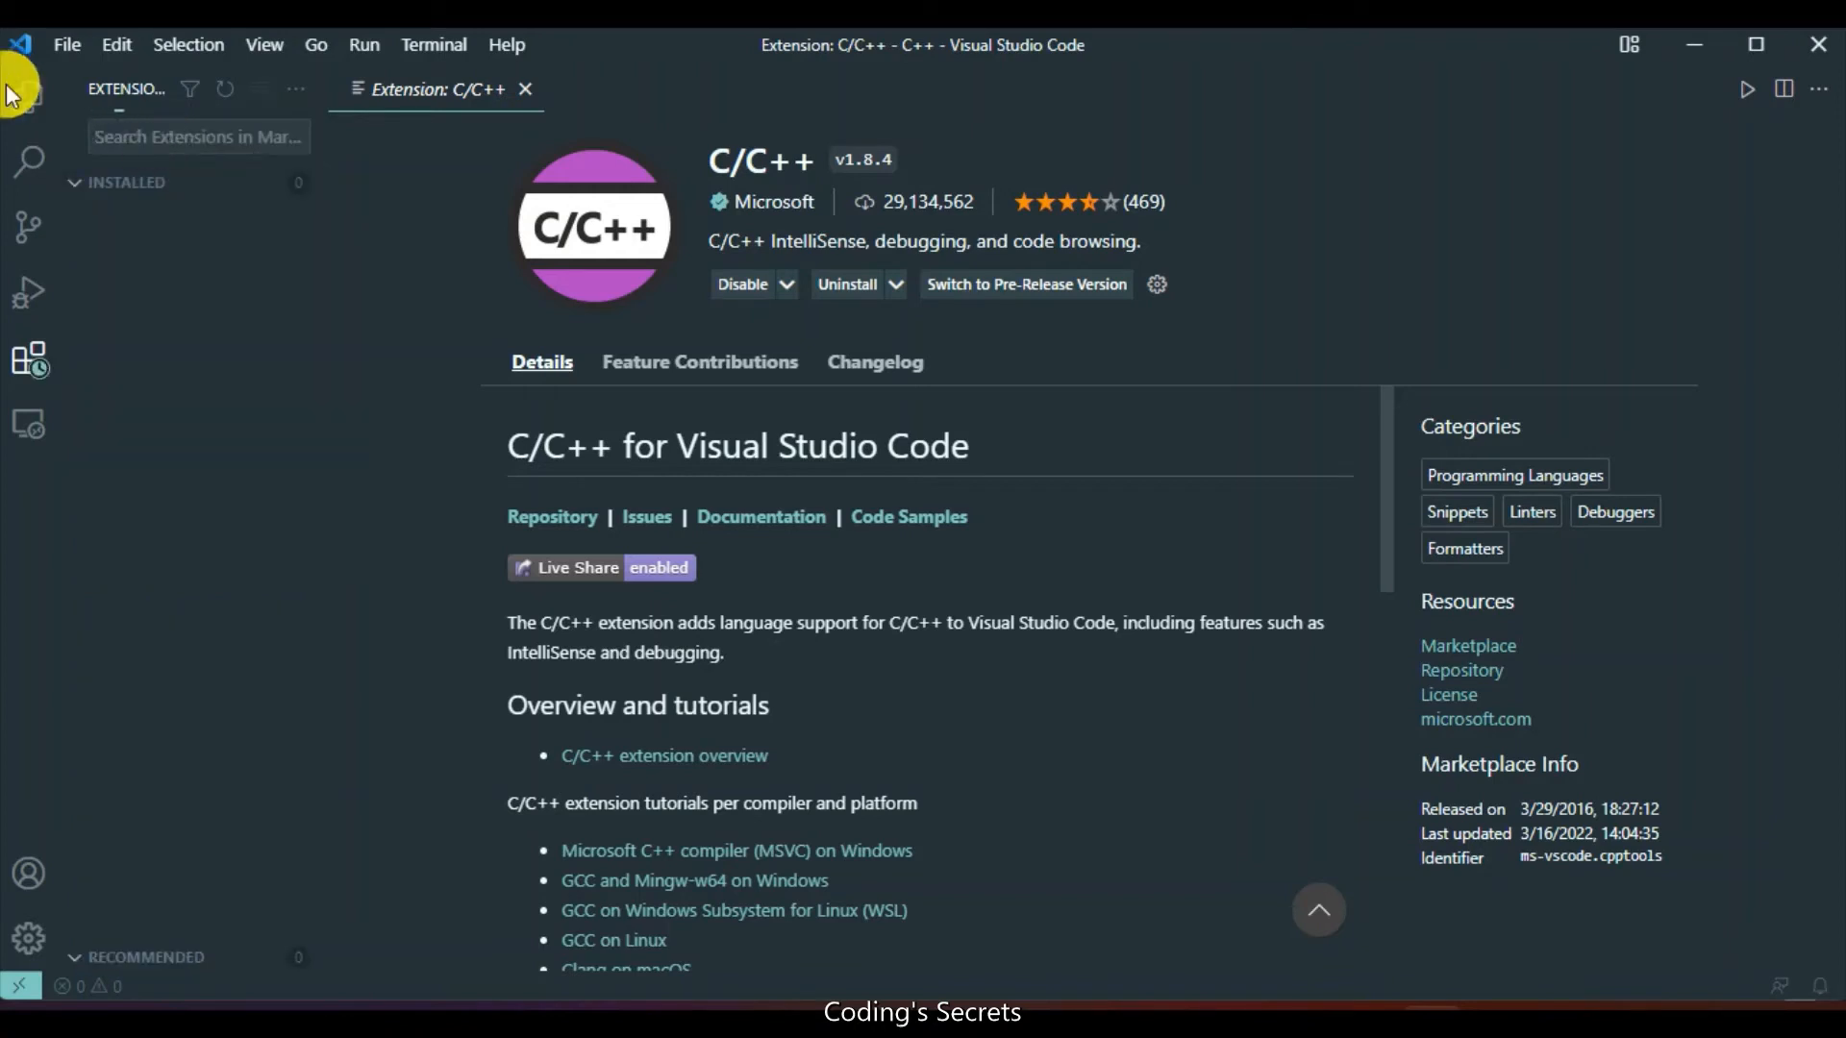
Create a new file named lec1.cpp in the C++ folder and close the C/C++ extension page.
click(37, 104)
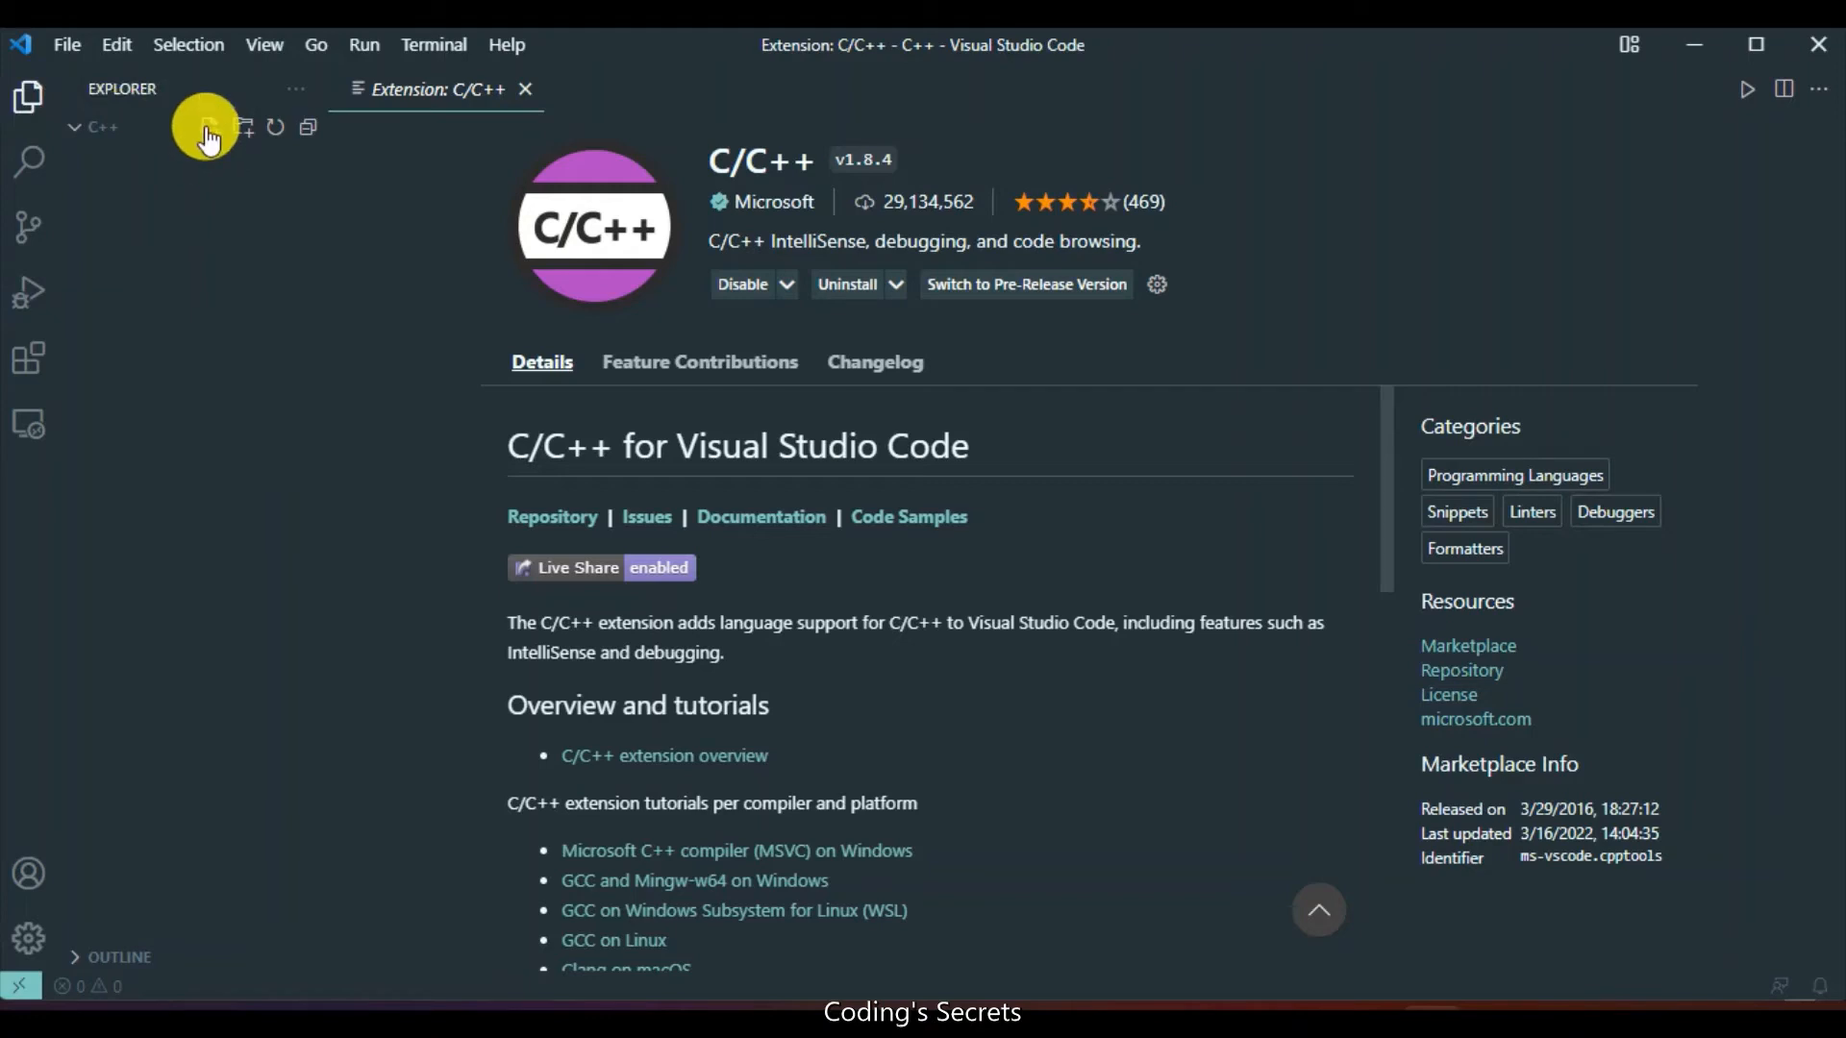
click(30, 100)
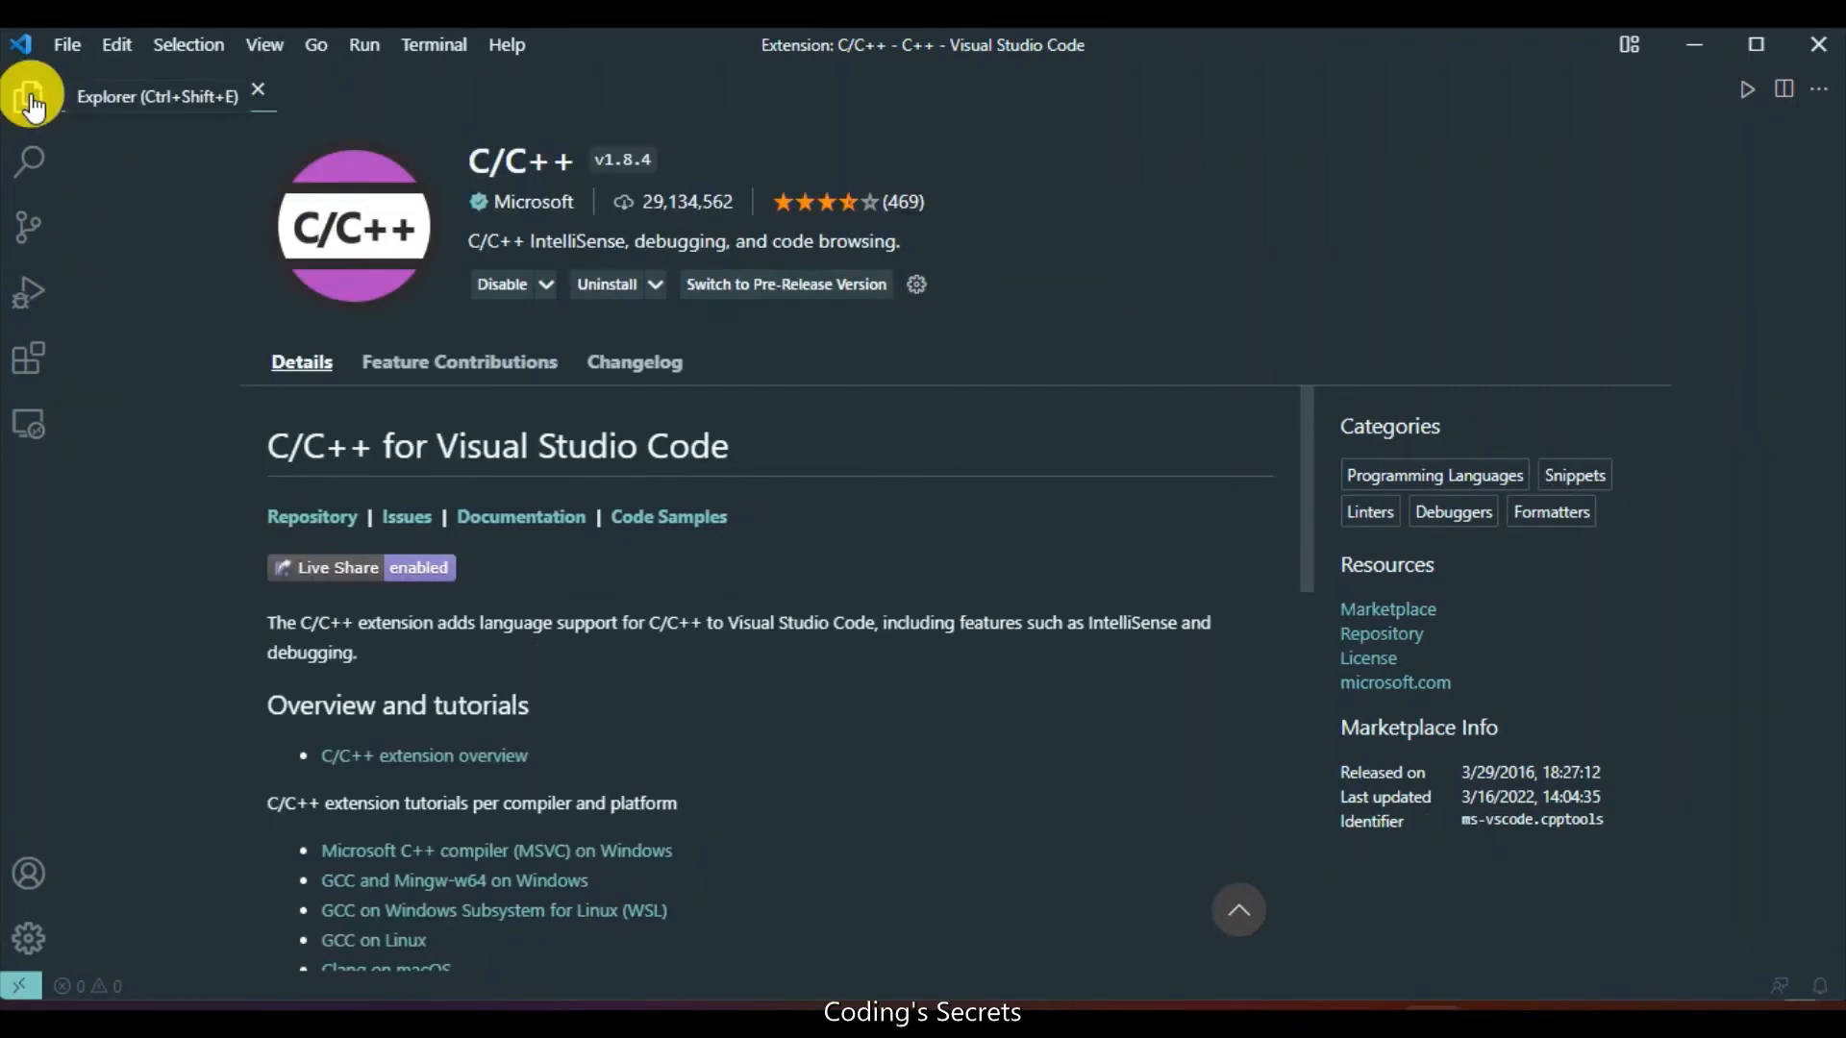
click(31, 100)
click(216, 136)
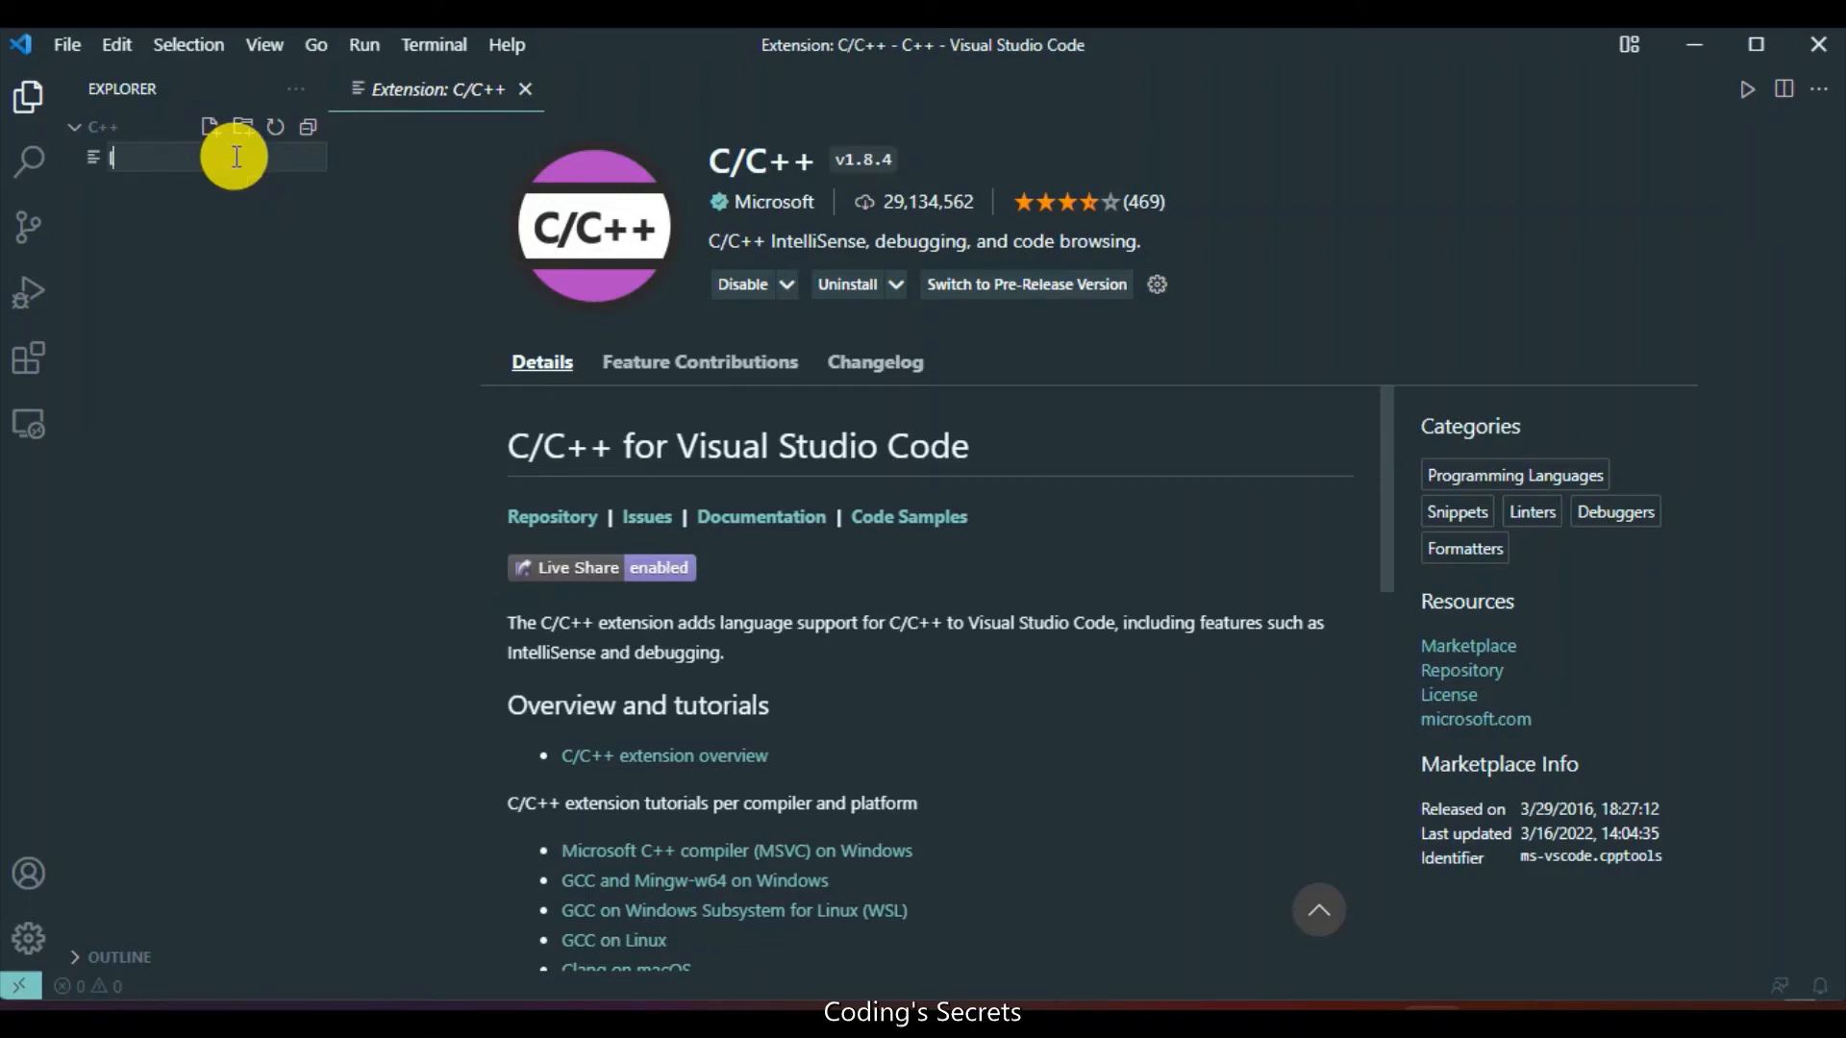
text(lec1.cop)
key(BackSpace)
key(BackSpace)
text(pp)
key(Return)
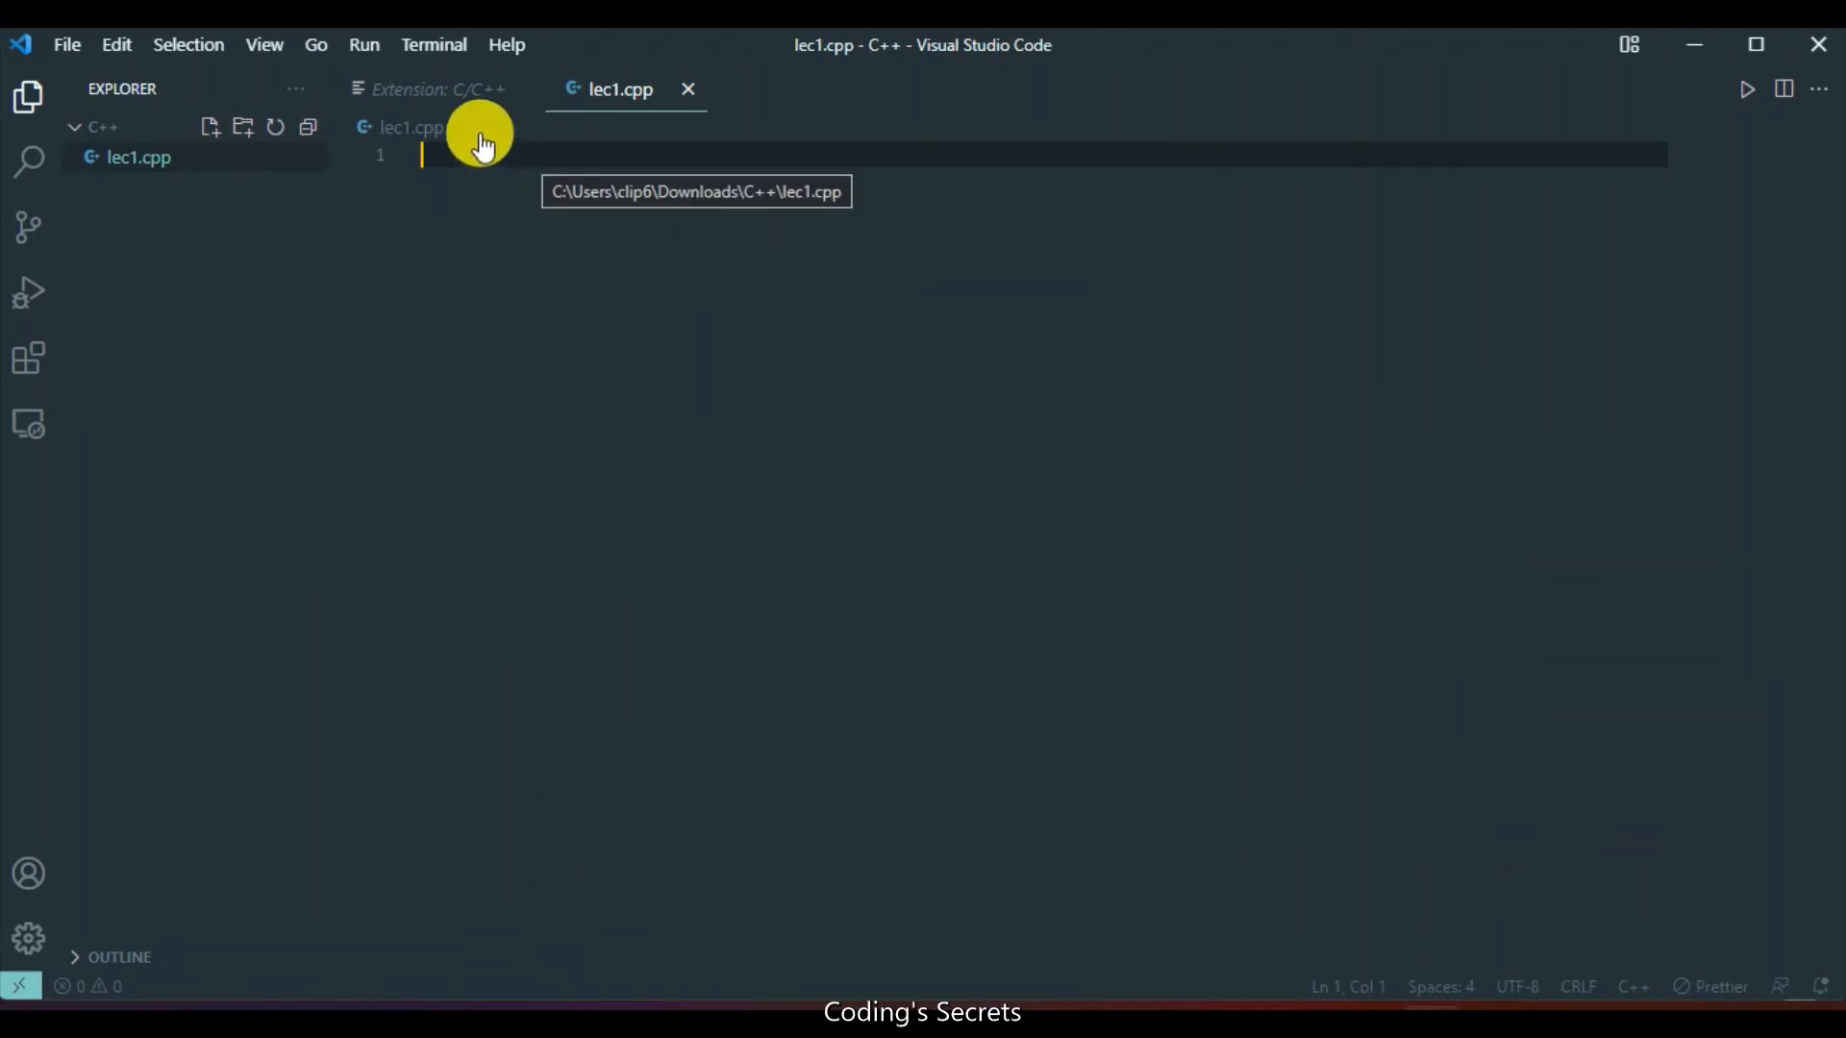
click(523, 90)
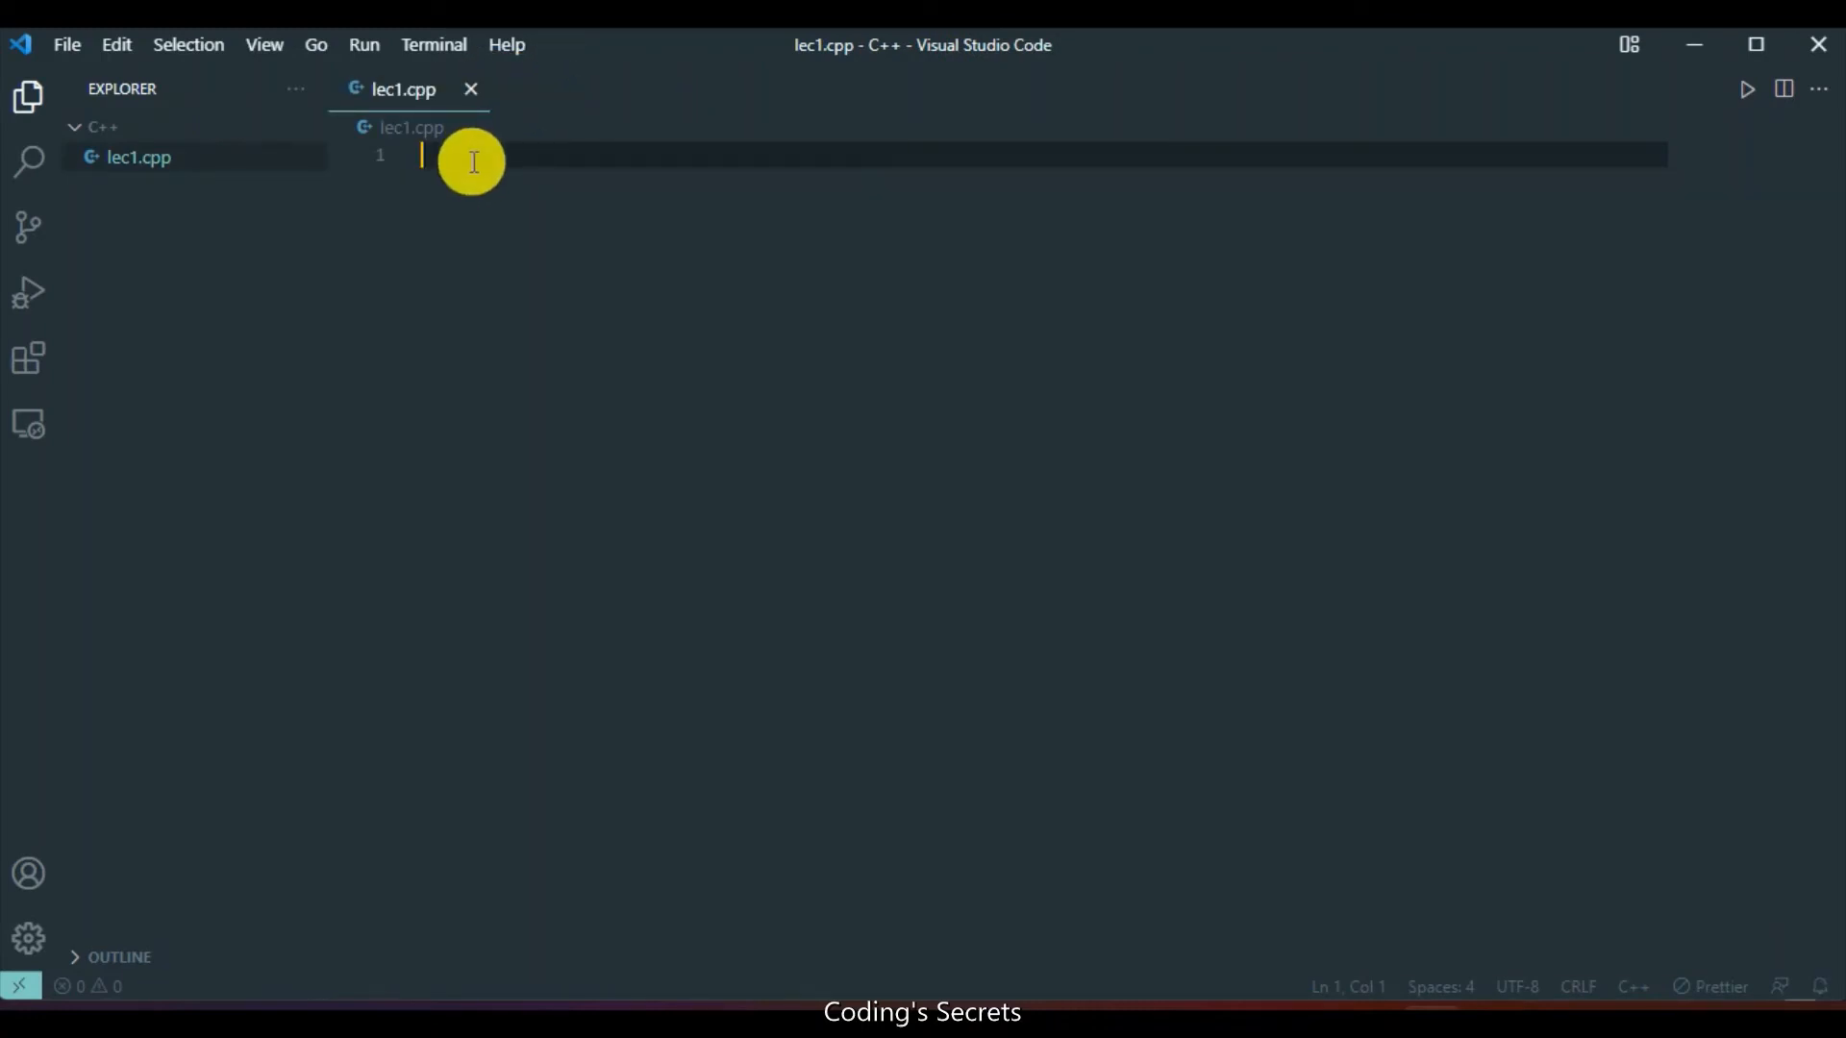
Write the line #include <iostream> at the start of lec1.cpp.
text(#inc)
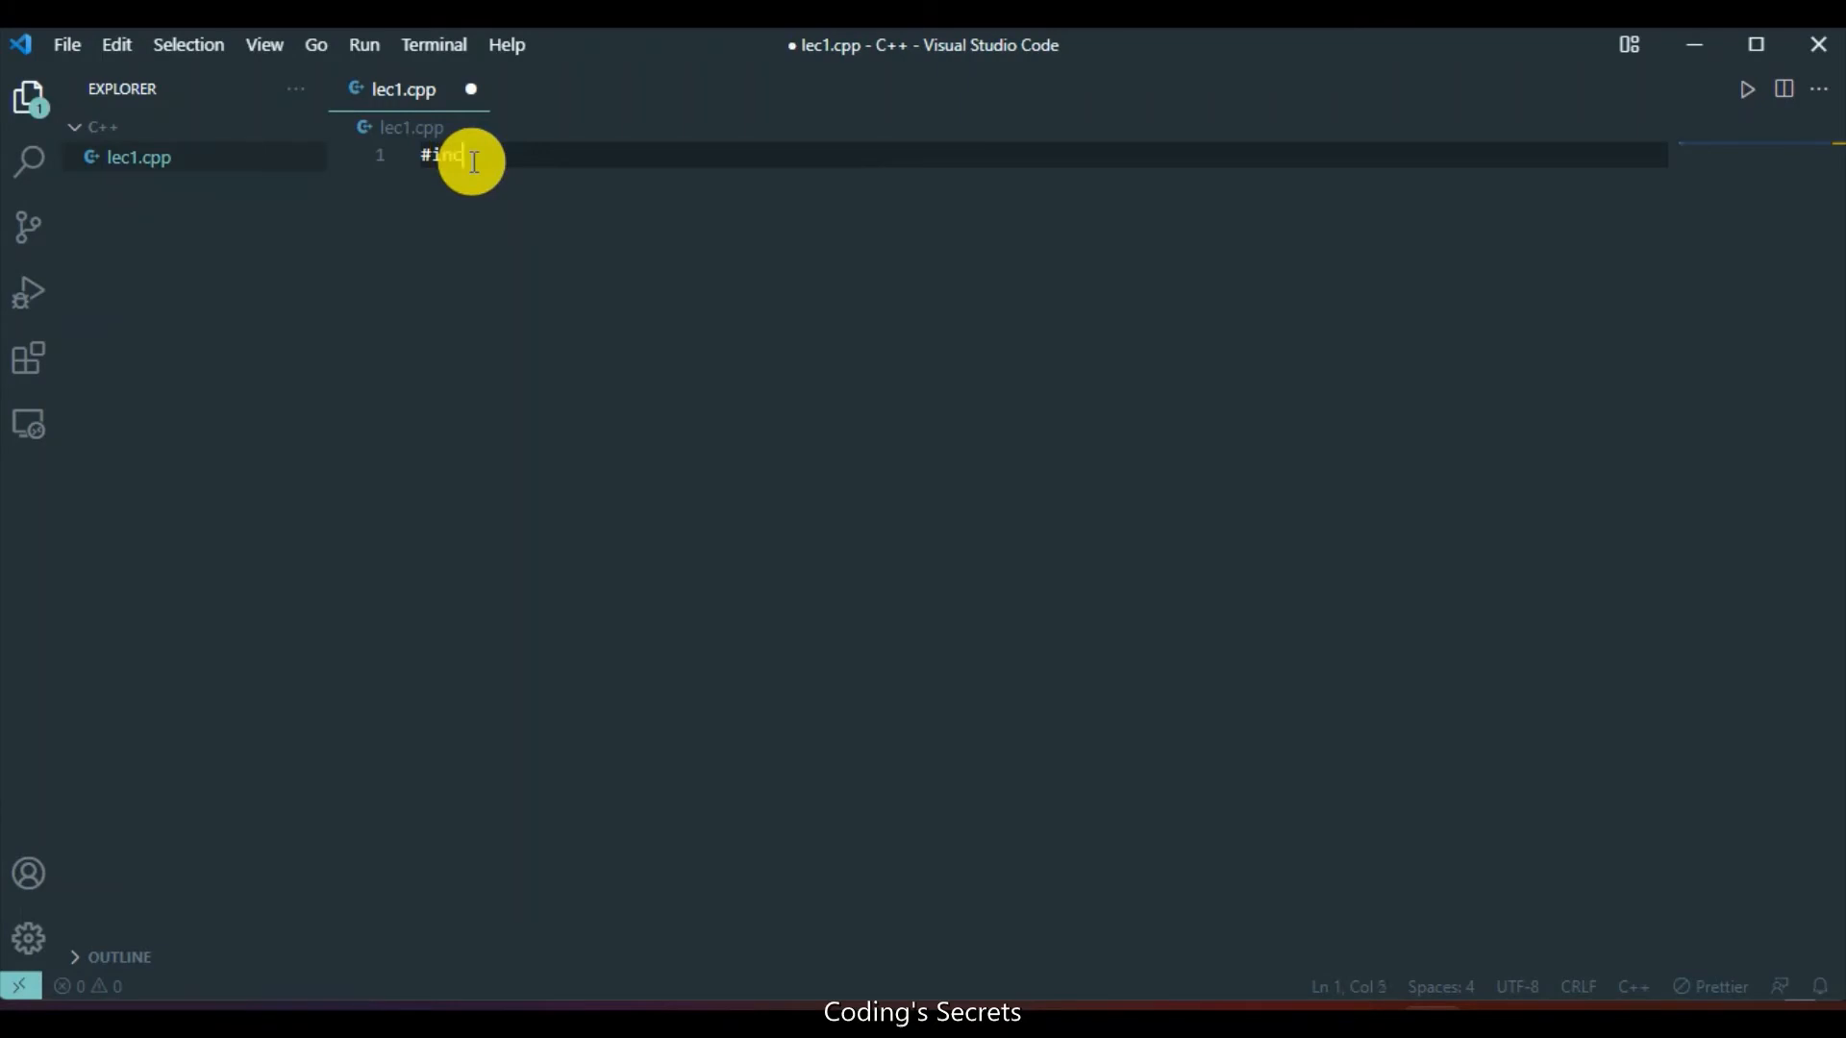
text(lude <iosyt)
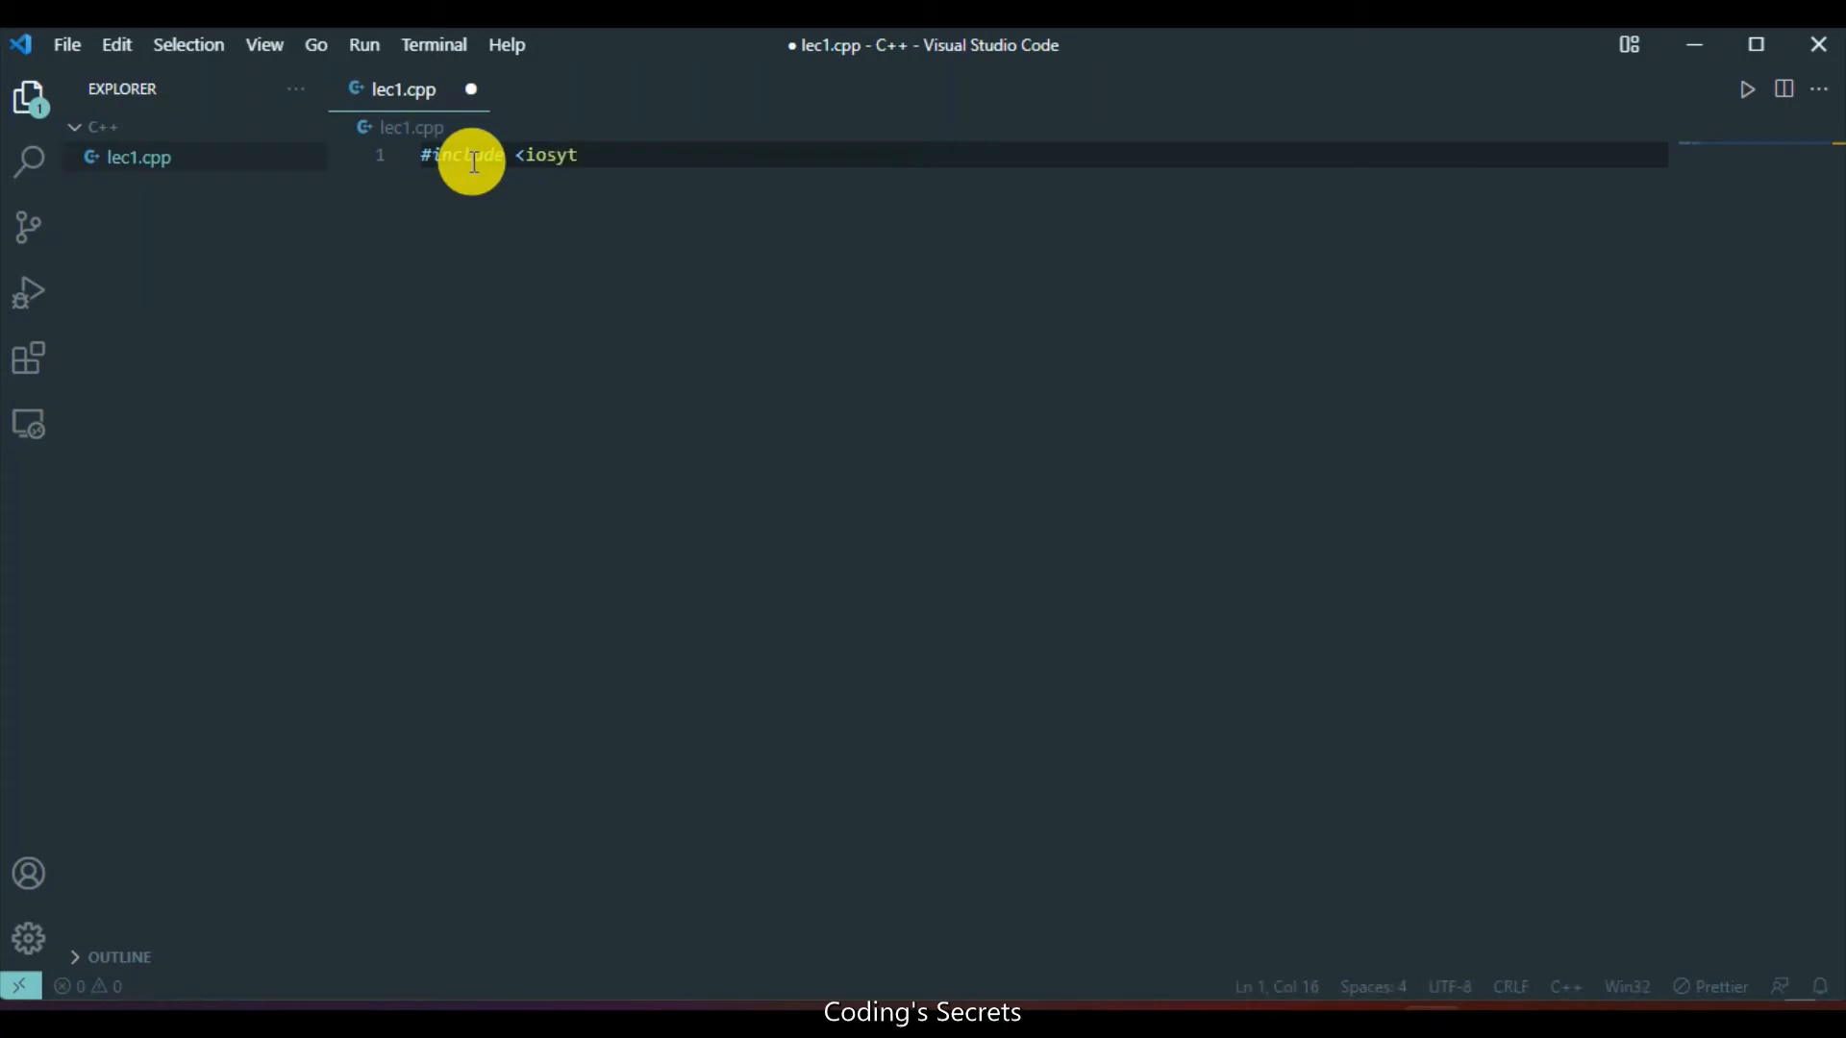
key(BackSpace)
key(BackSpace)
text(trea)
text(m.)
text(>)
key(Return)
Add the line using namespace std; below the include, followed by a blank line.
text(us)
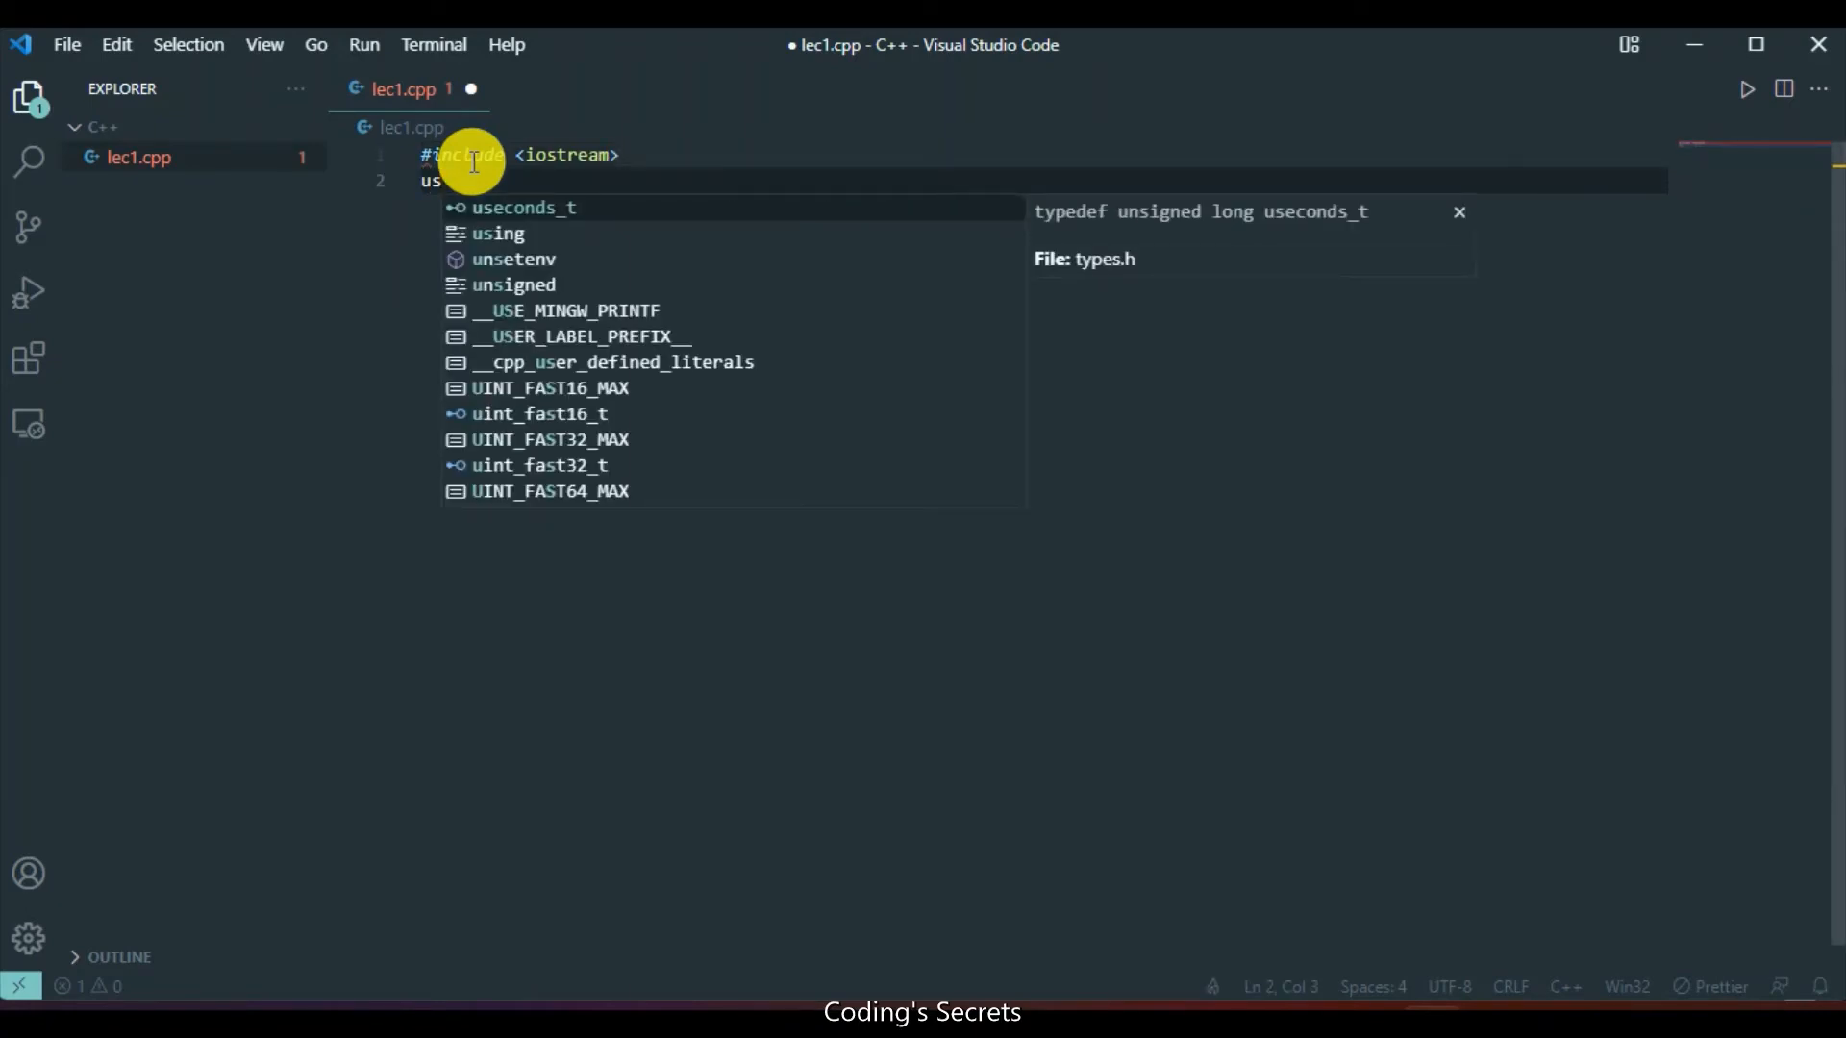
key(Down)
key(Return)
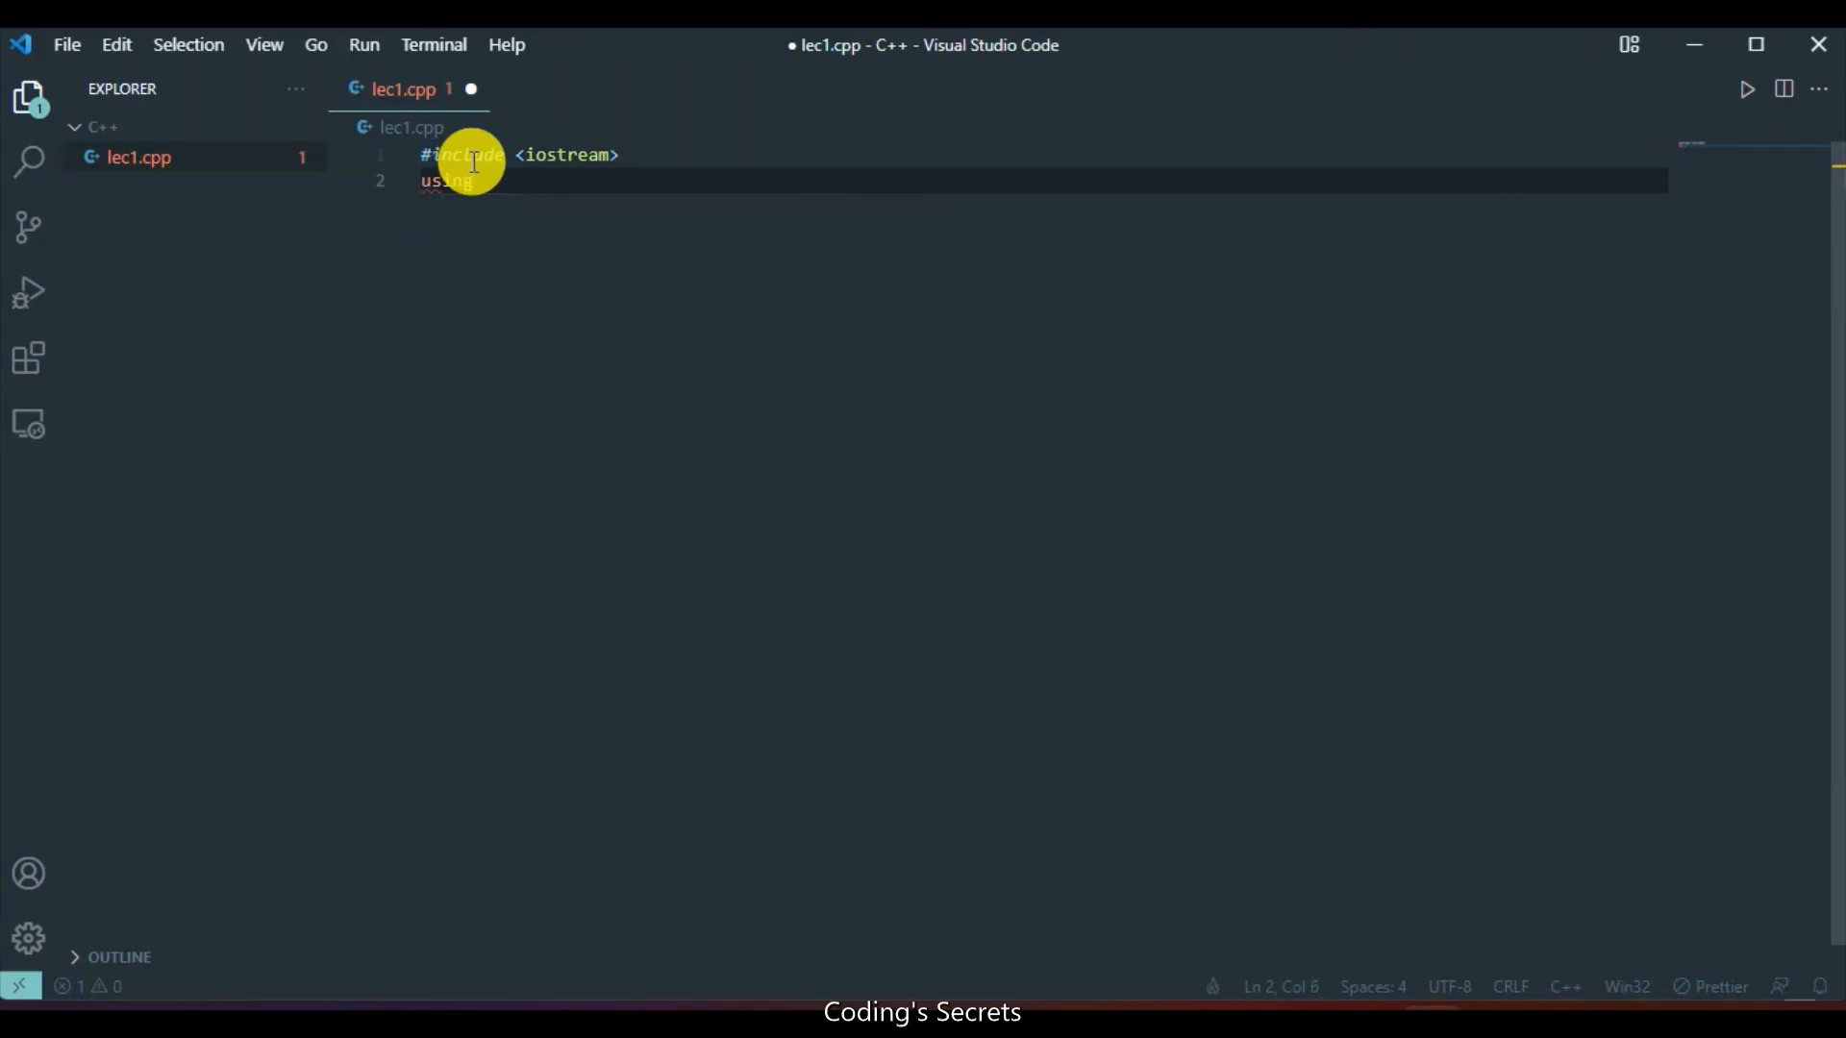
text(namc)
key(Return)
text(std;)
key(Return)
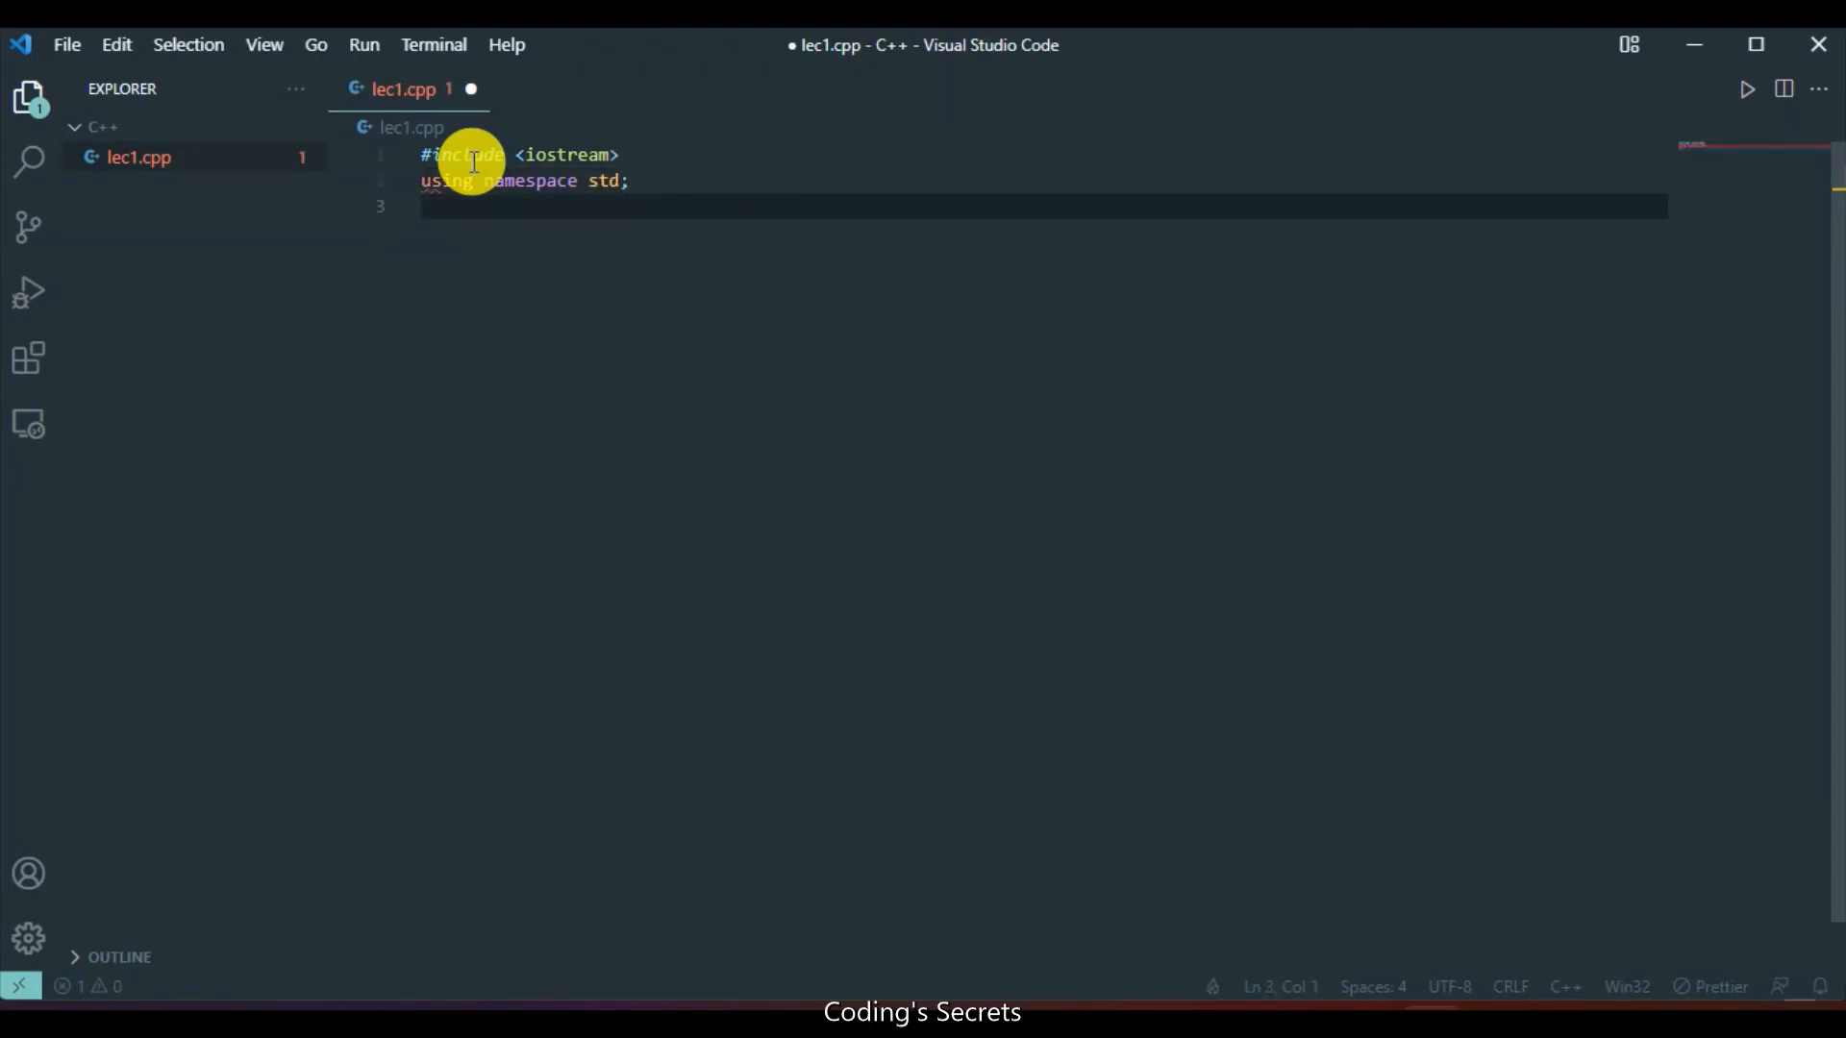
key(Return)
Write an int main() function whose body has an empty line followed by return 0;.
text(int main)
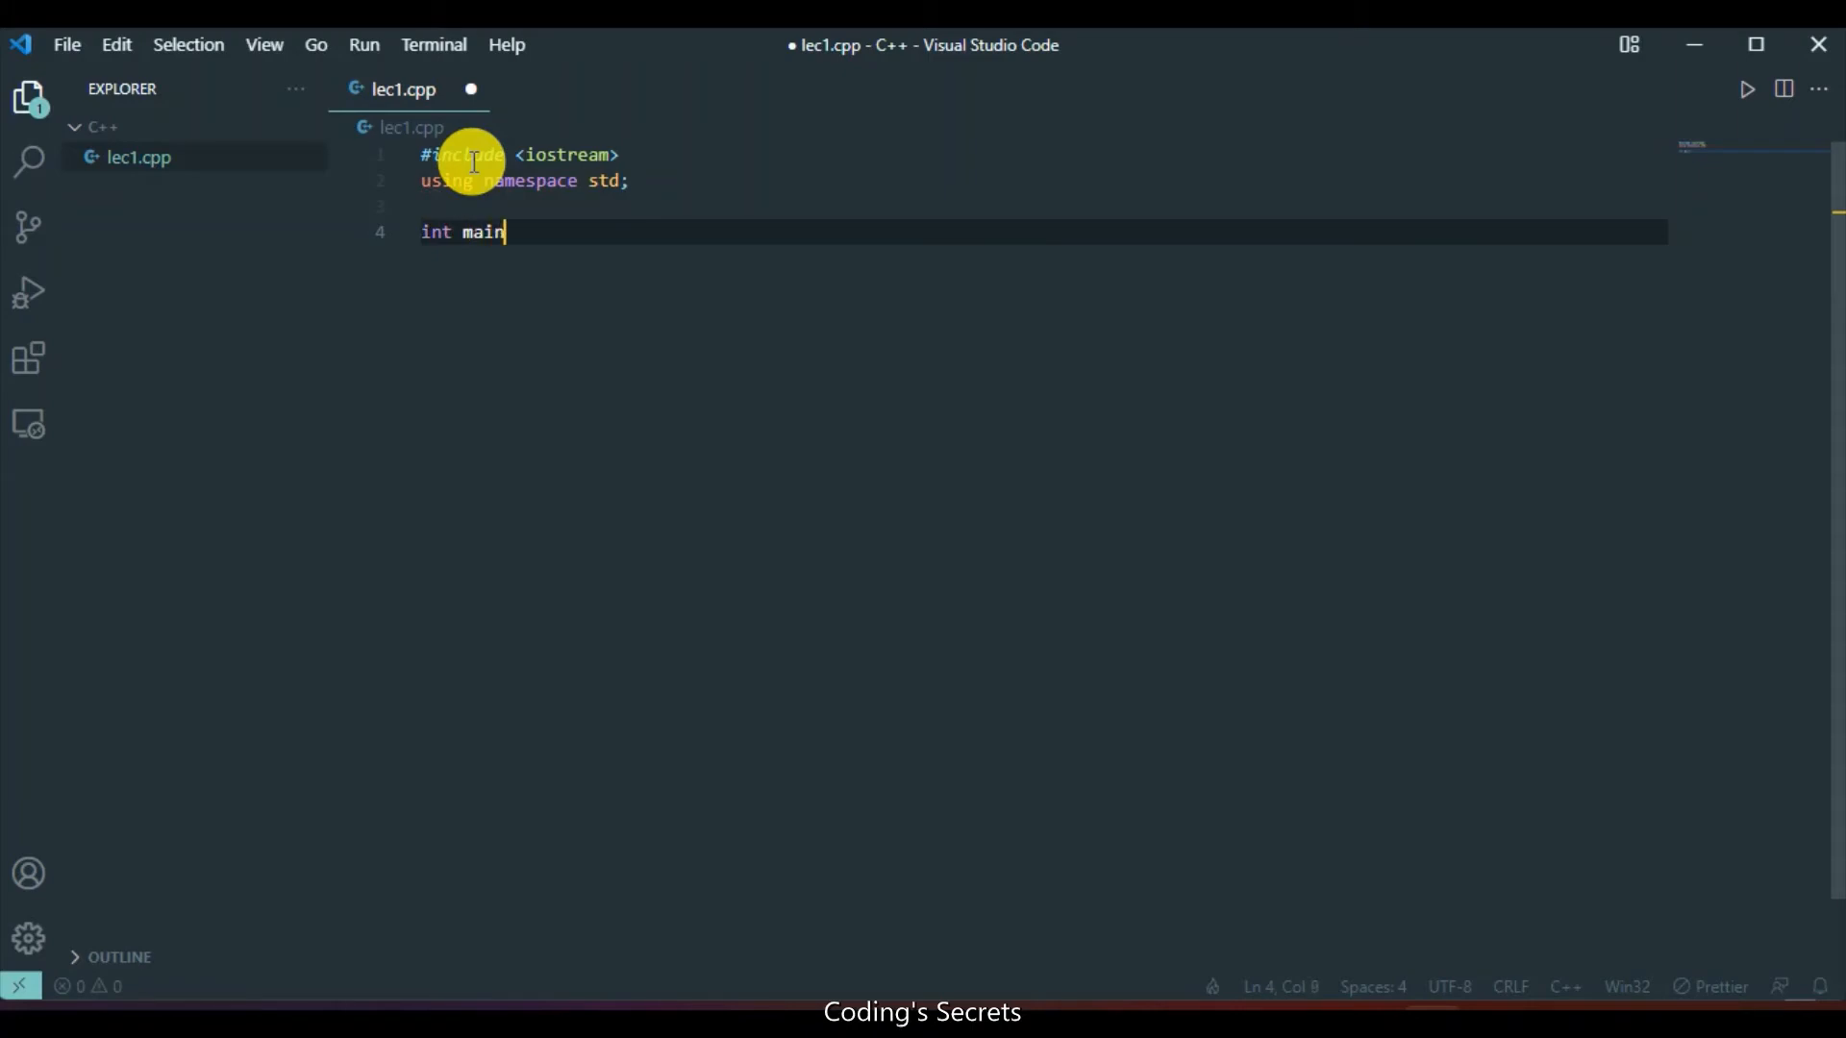
text(())
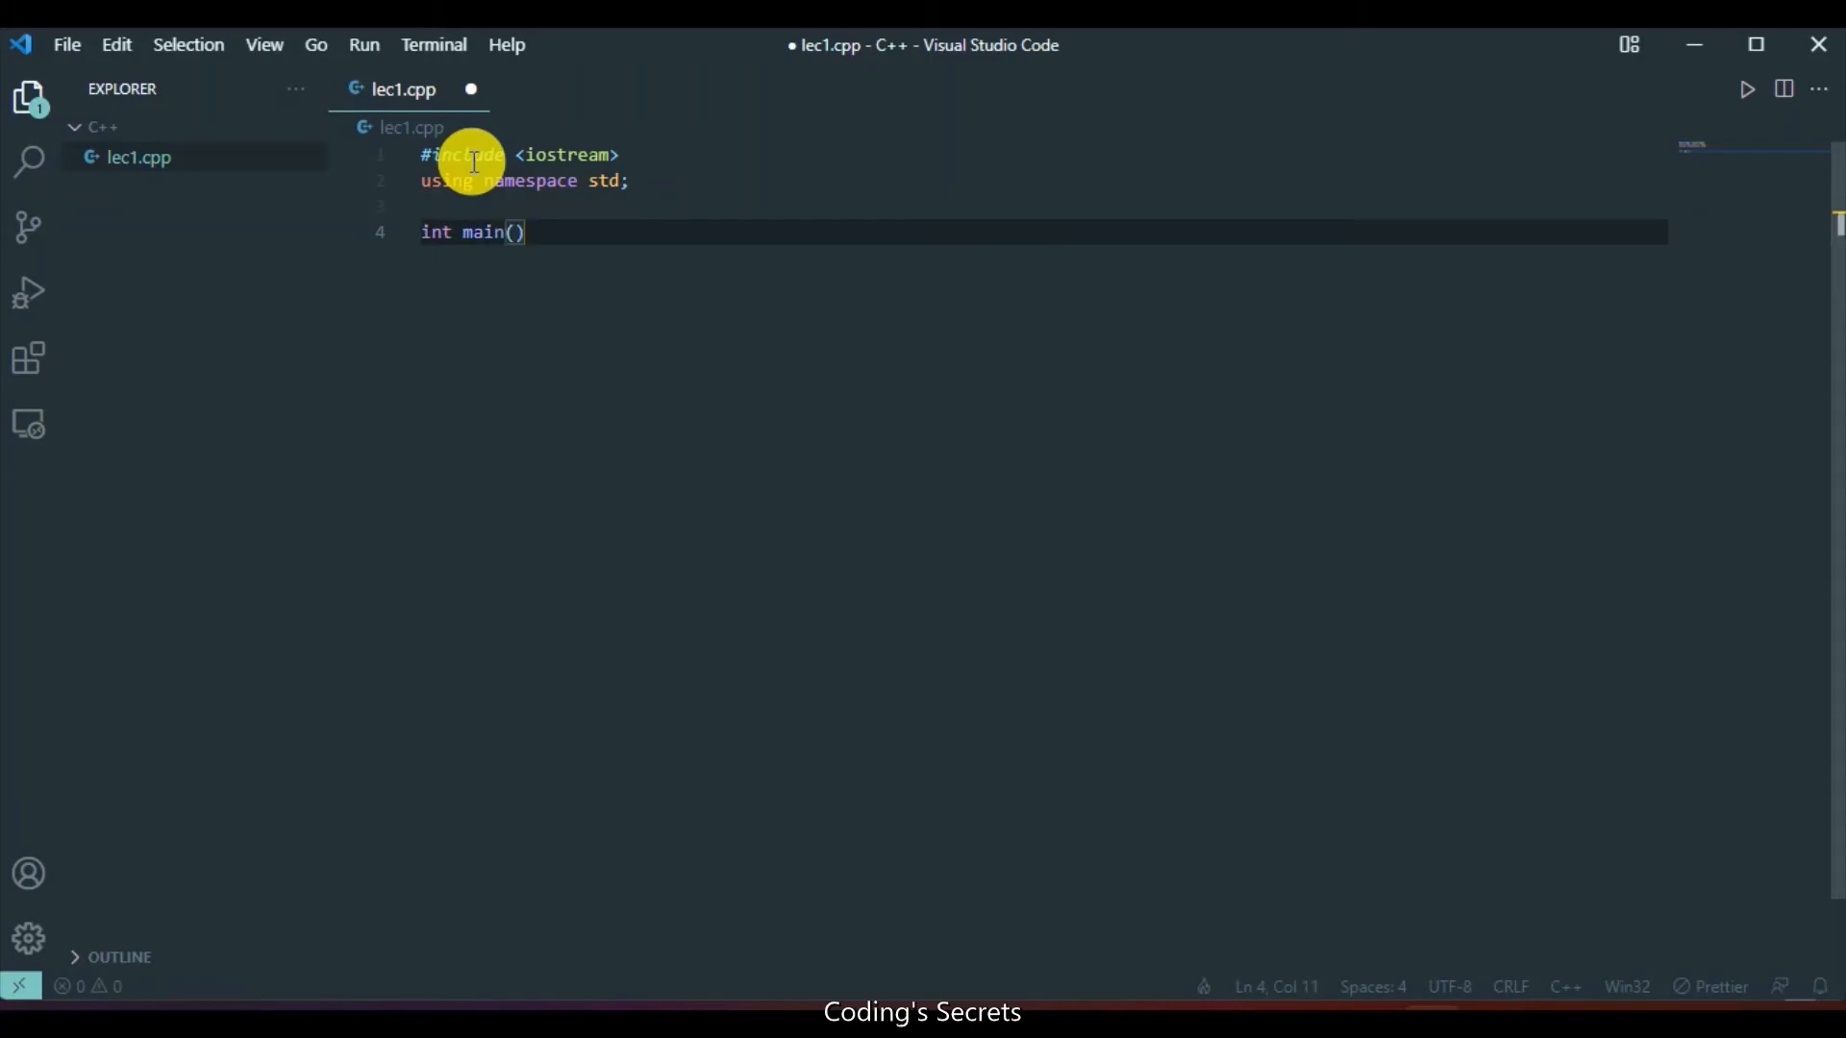
text({)
key(Return)
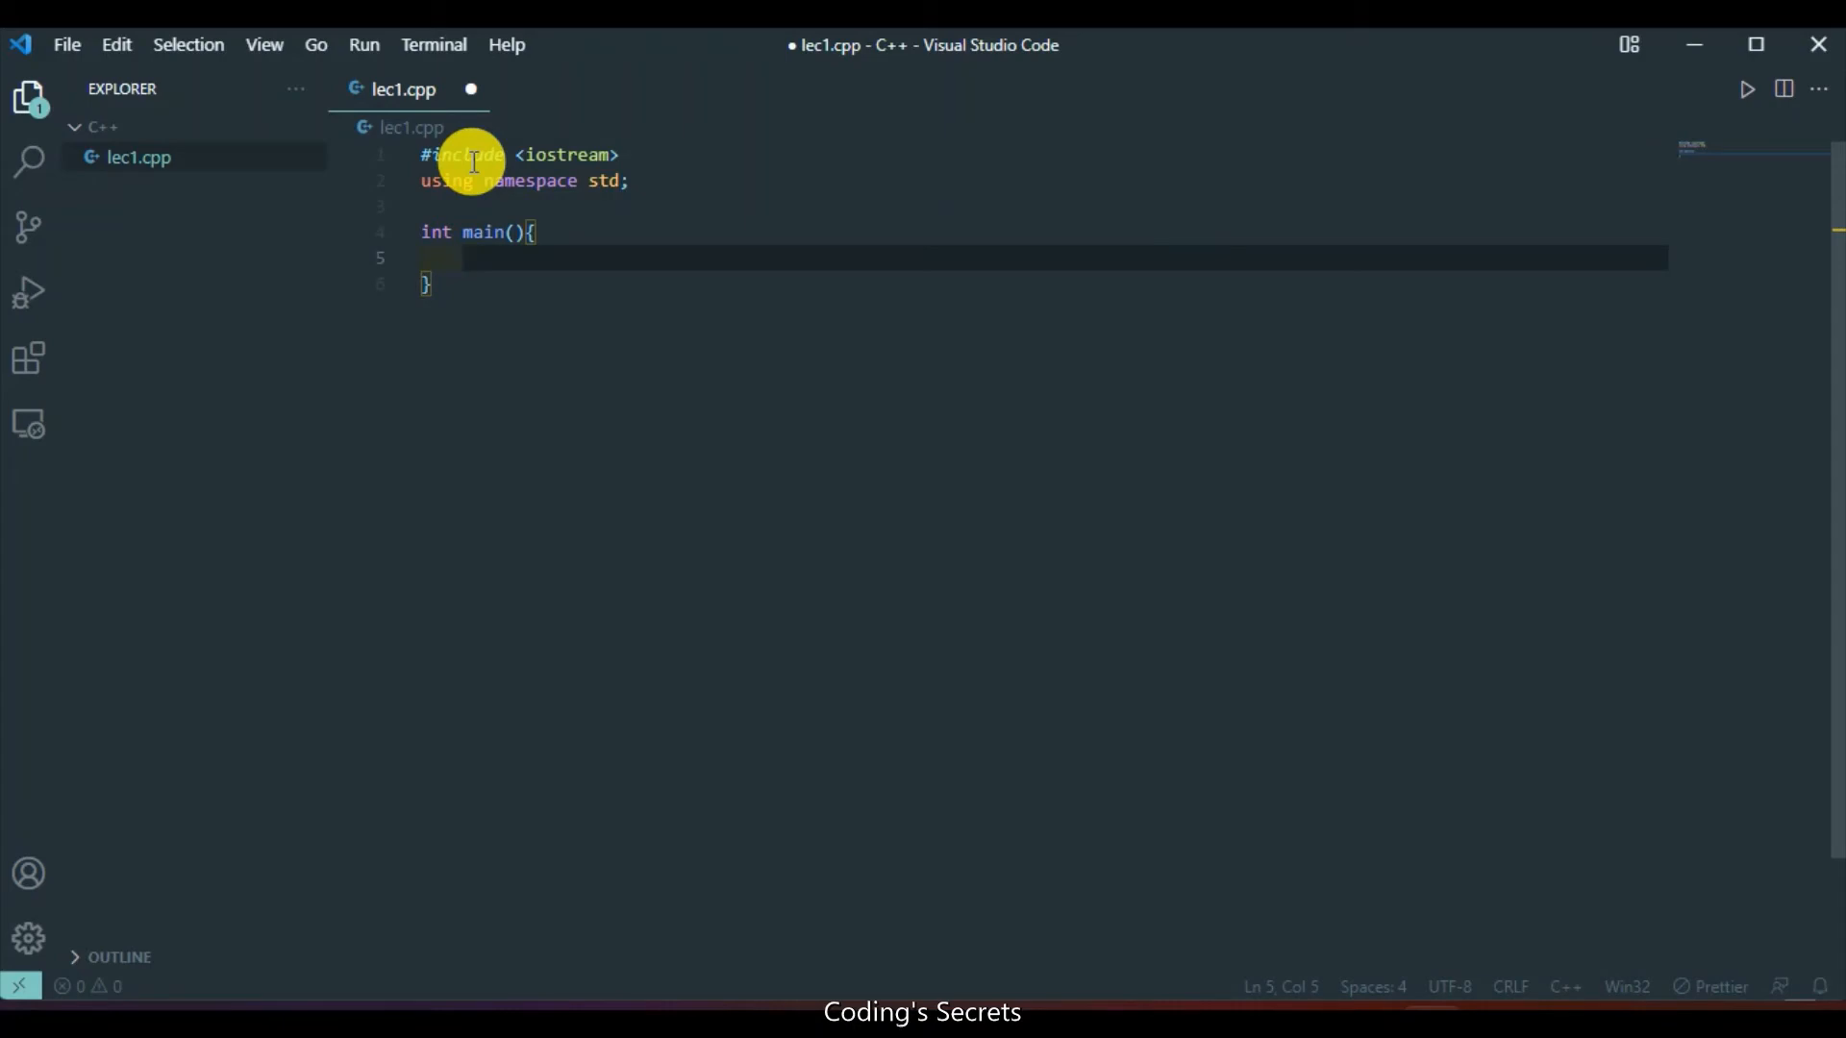
key(Return)
text(ret)
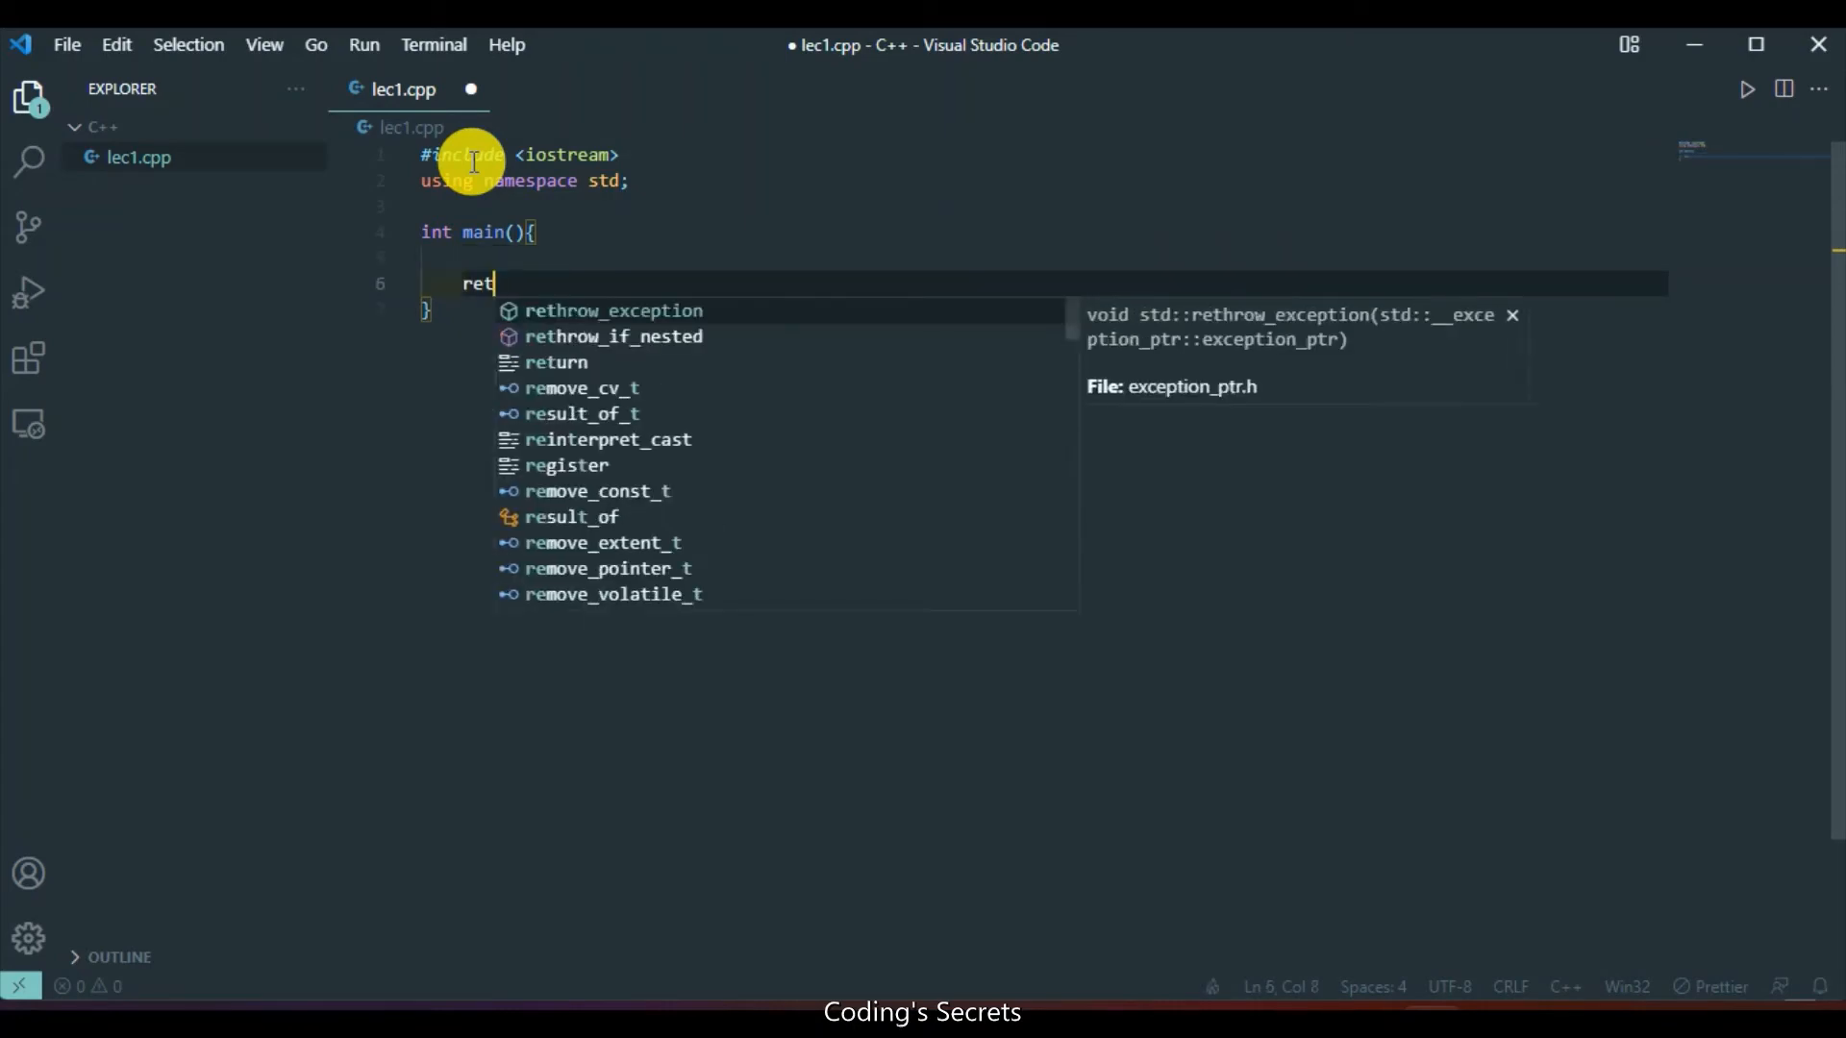
text(urn 0)
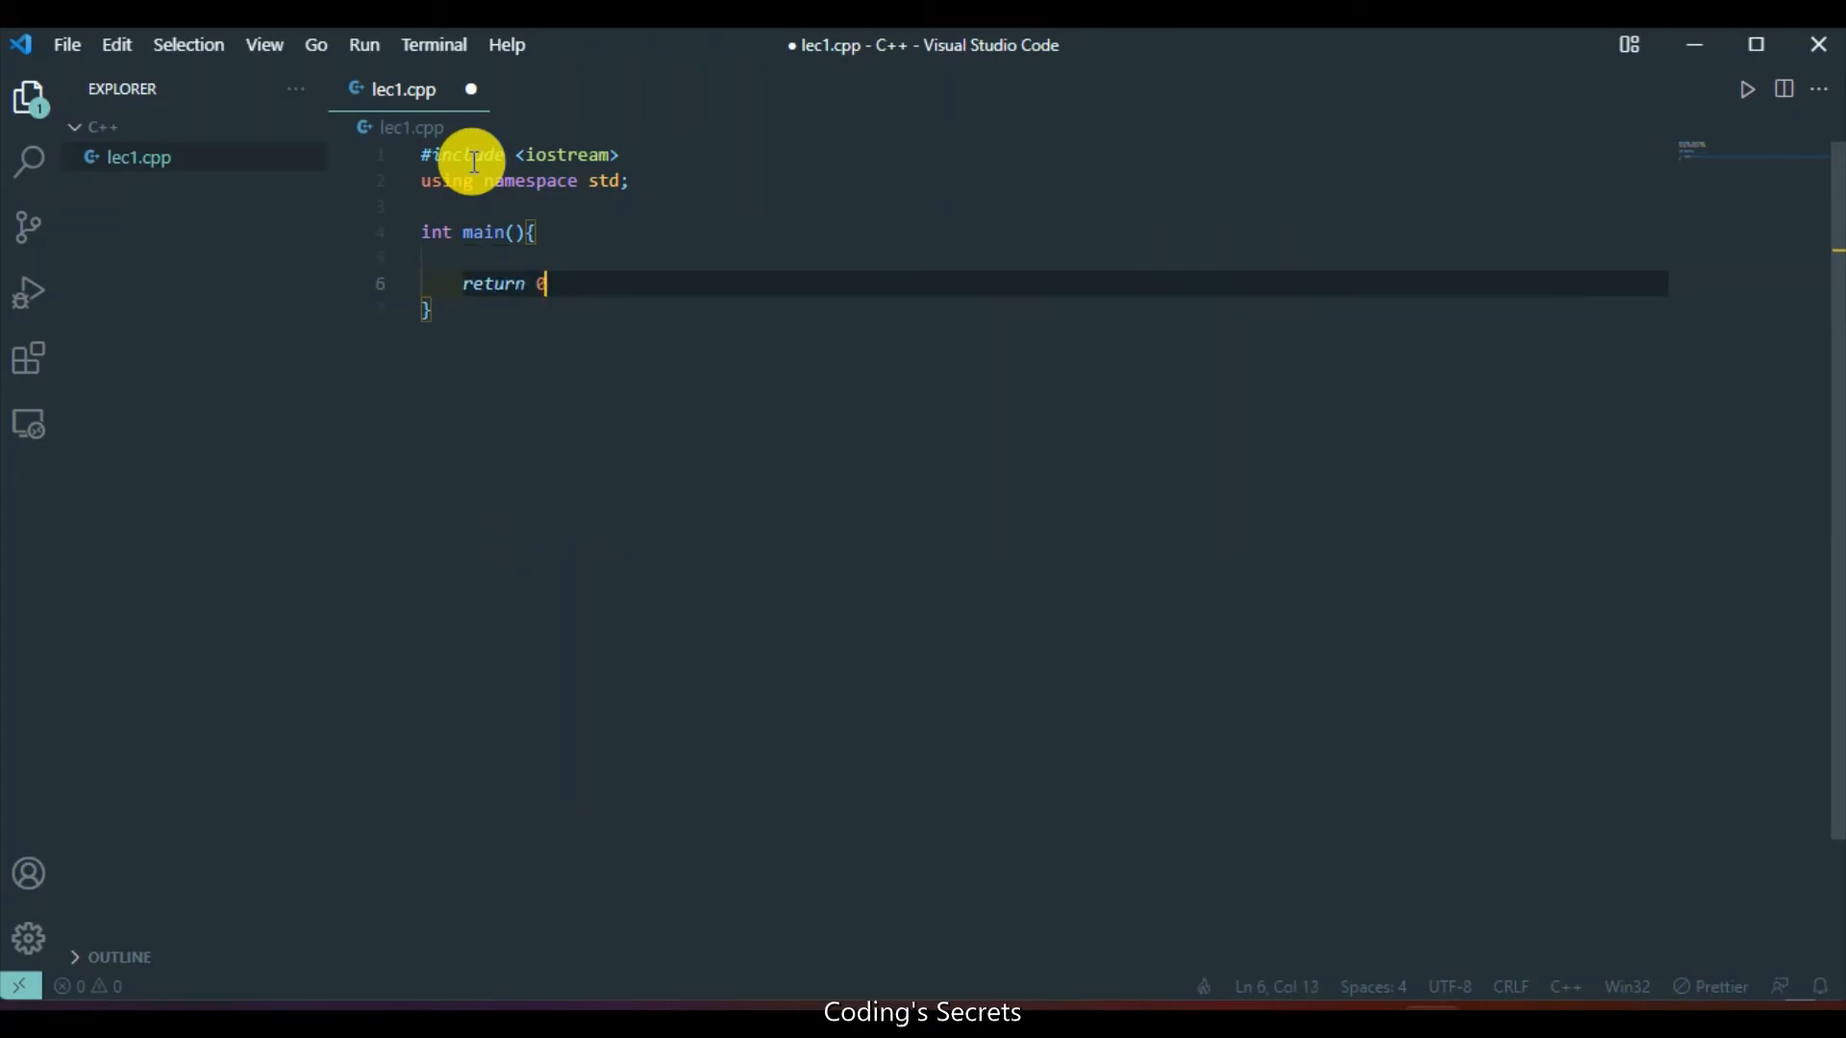
text(;)
Write cout<<"Have a Nice day "; as the line above return 0; in main(), and save lec1.cpp.
click(560, 231)
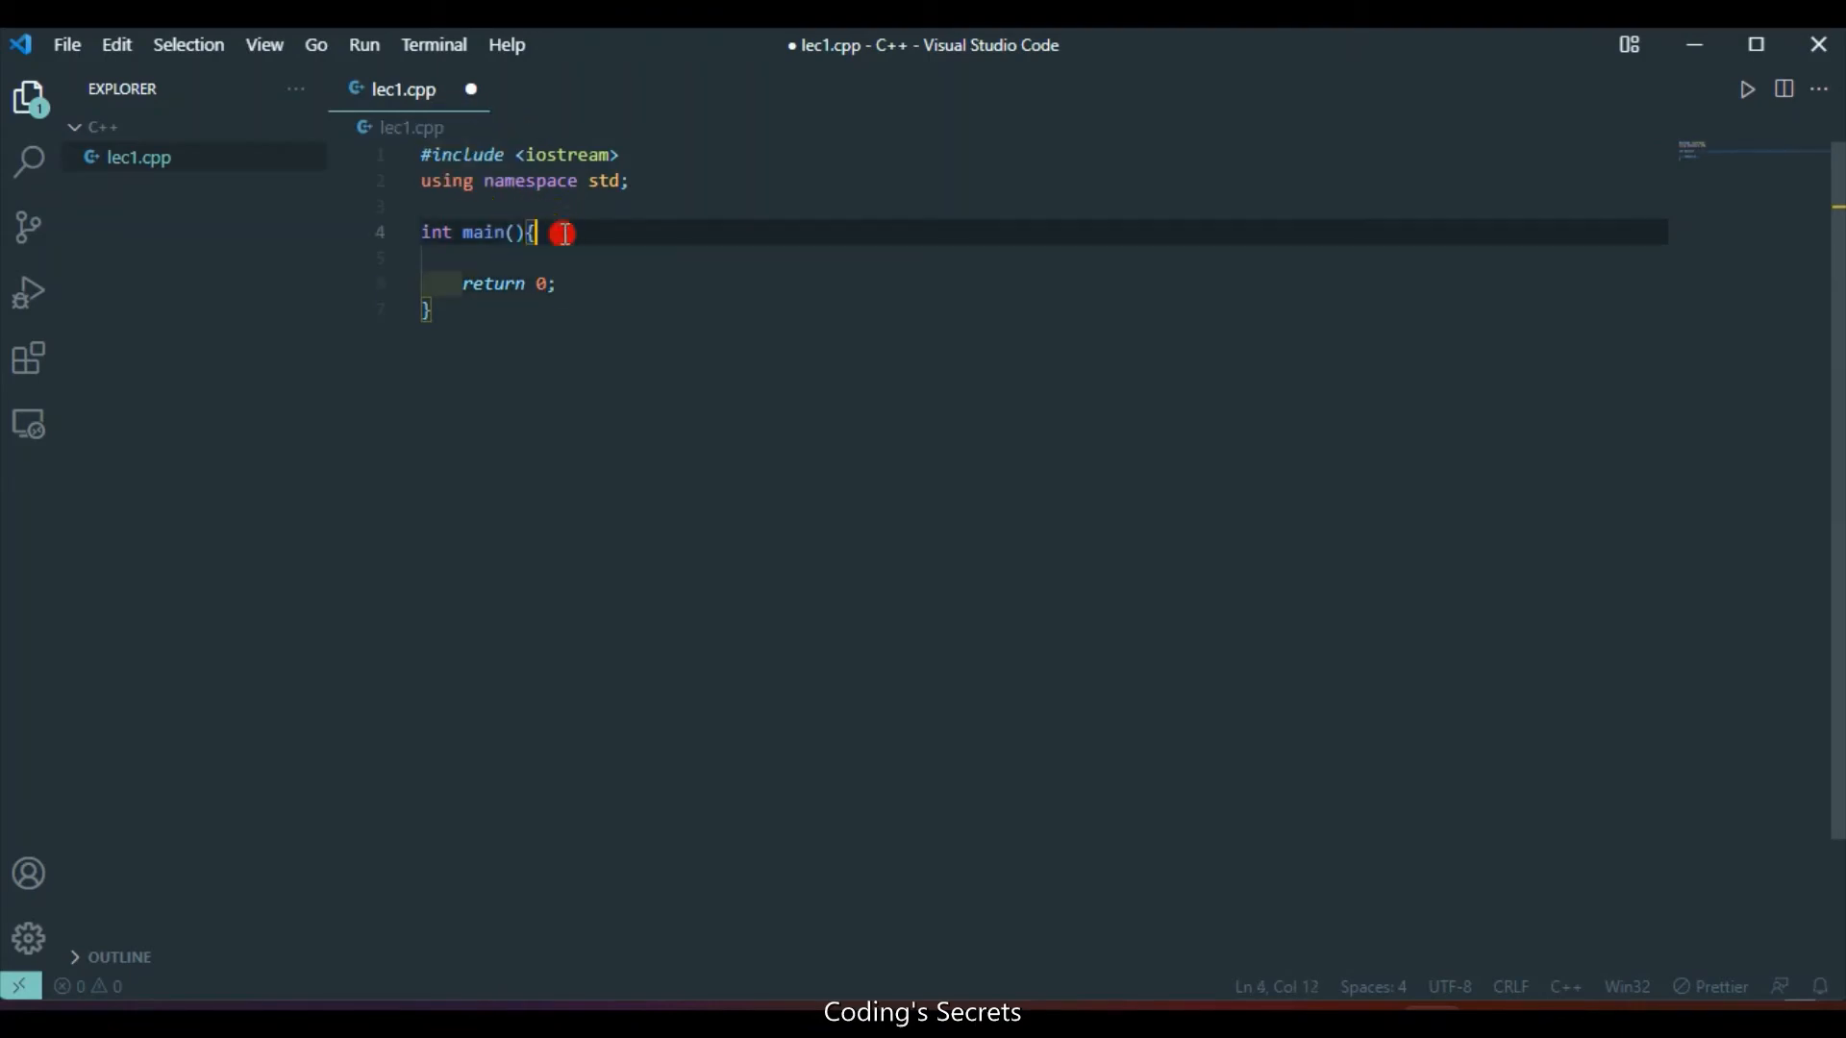
click(500, 253)
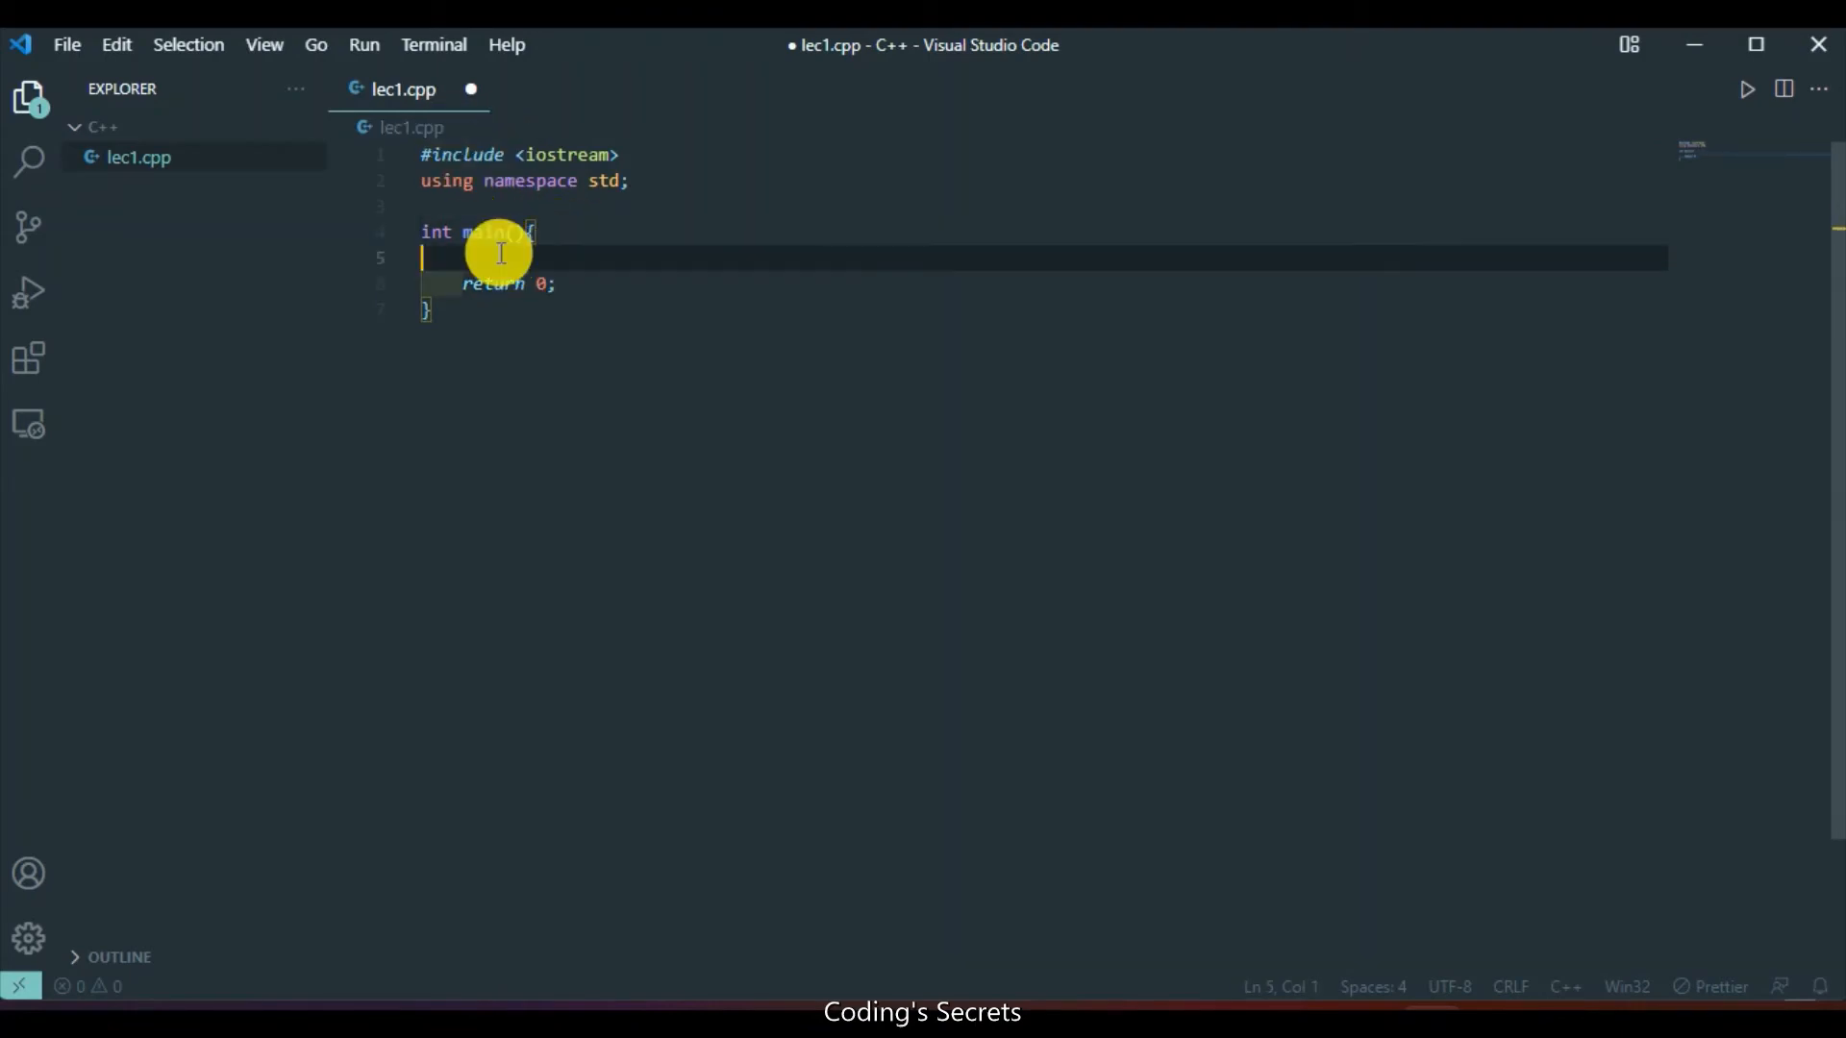
click(562, 236)
text({)
key(Return)
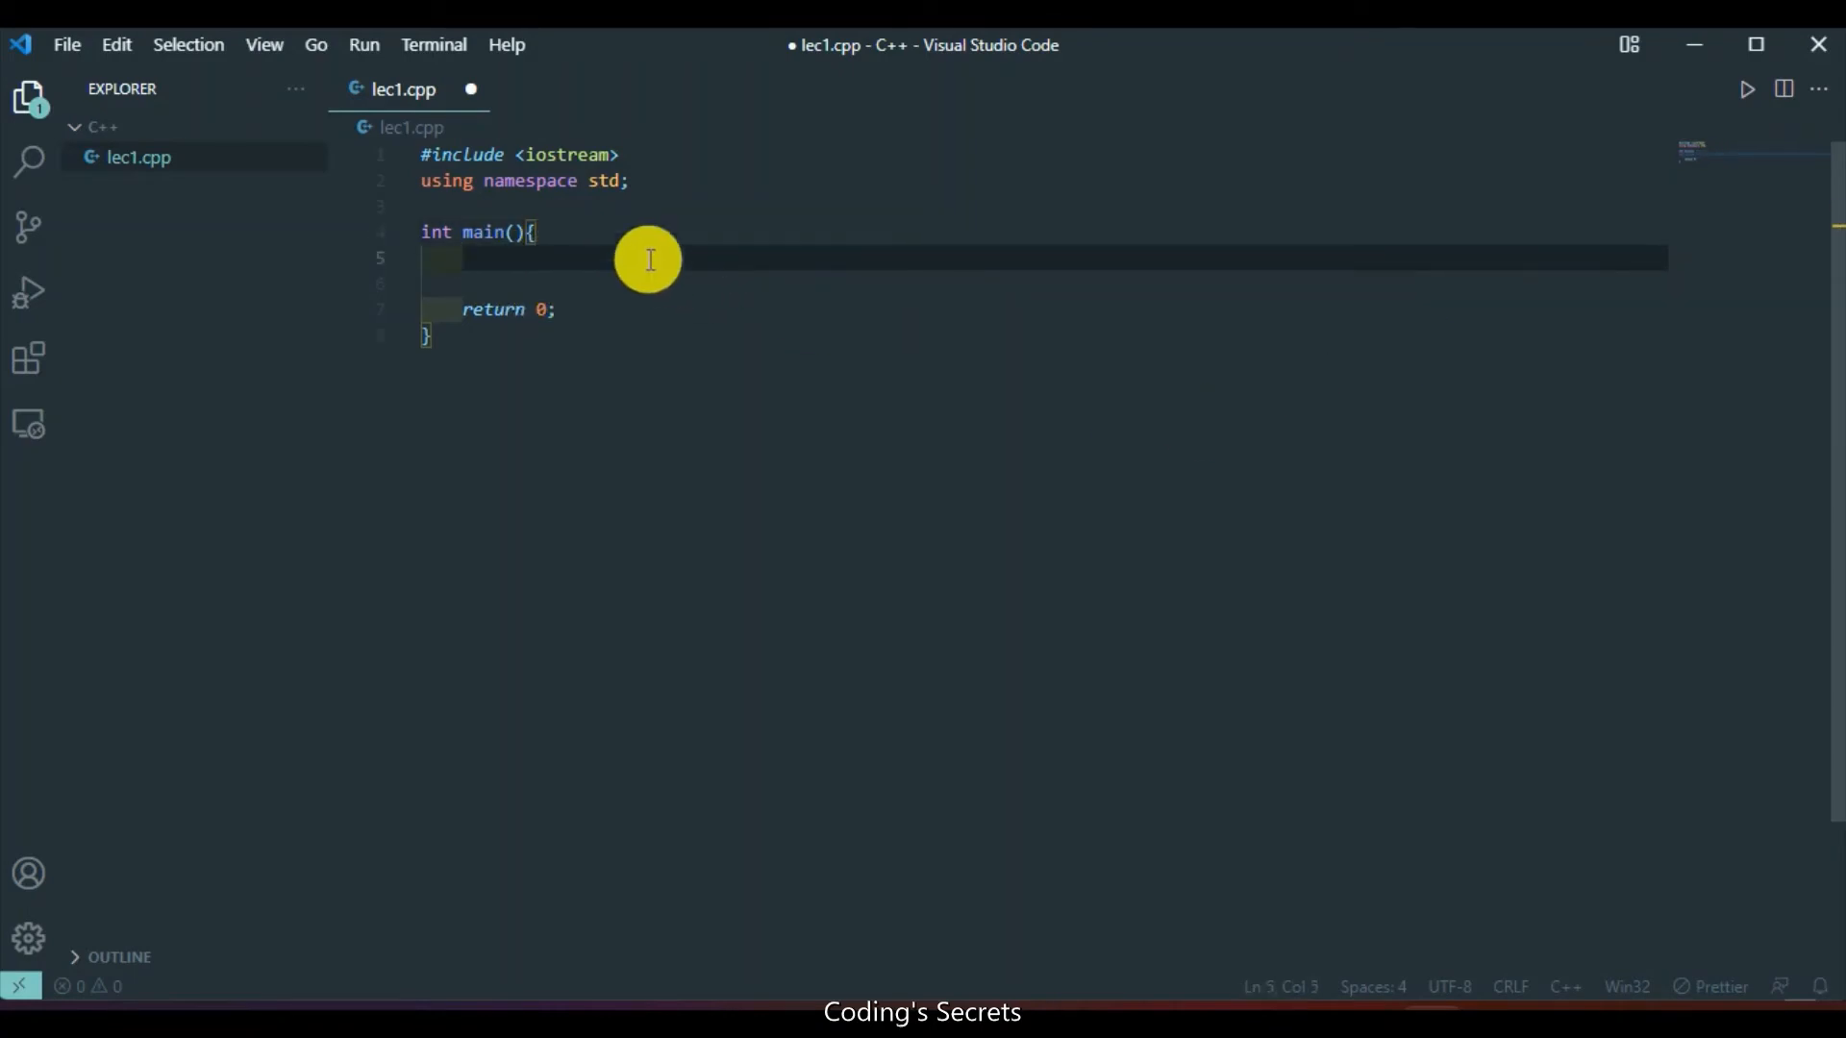
click(463, 289)
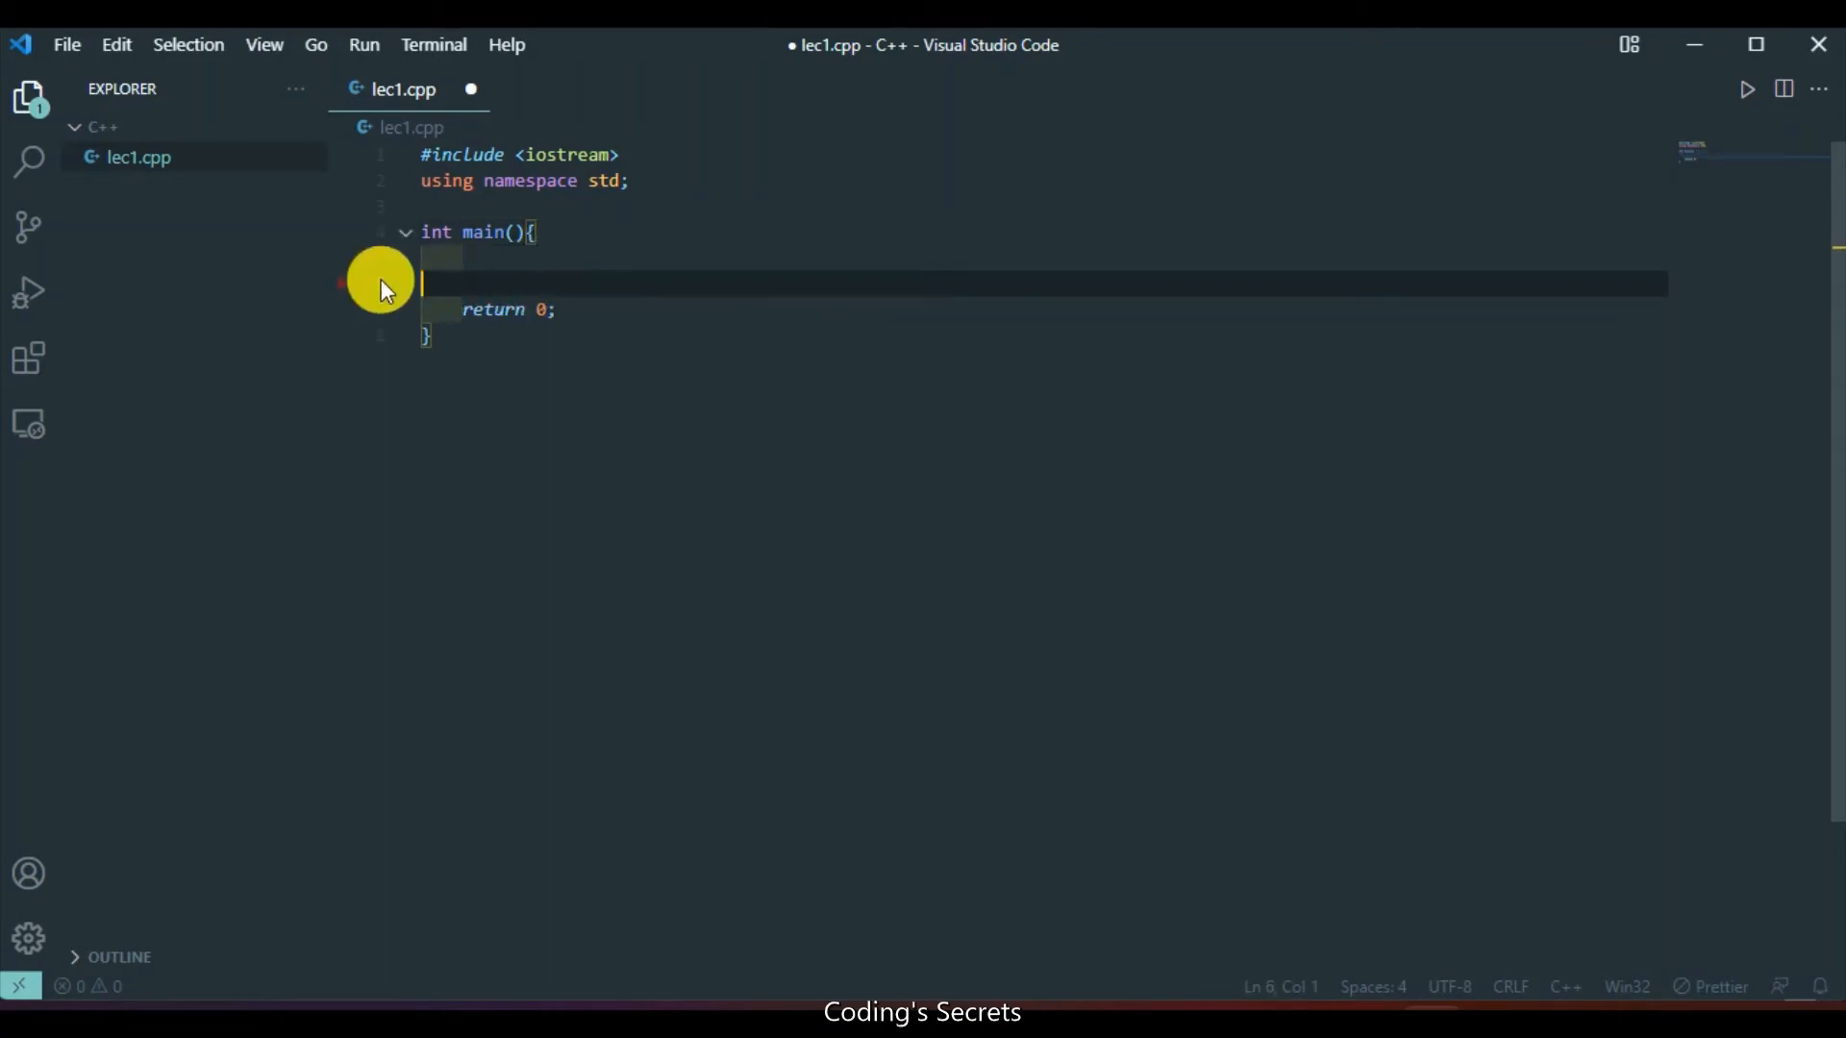
key(BackSpace)
text(cout<<)
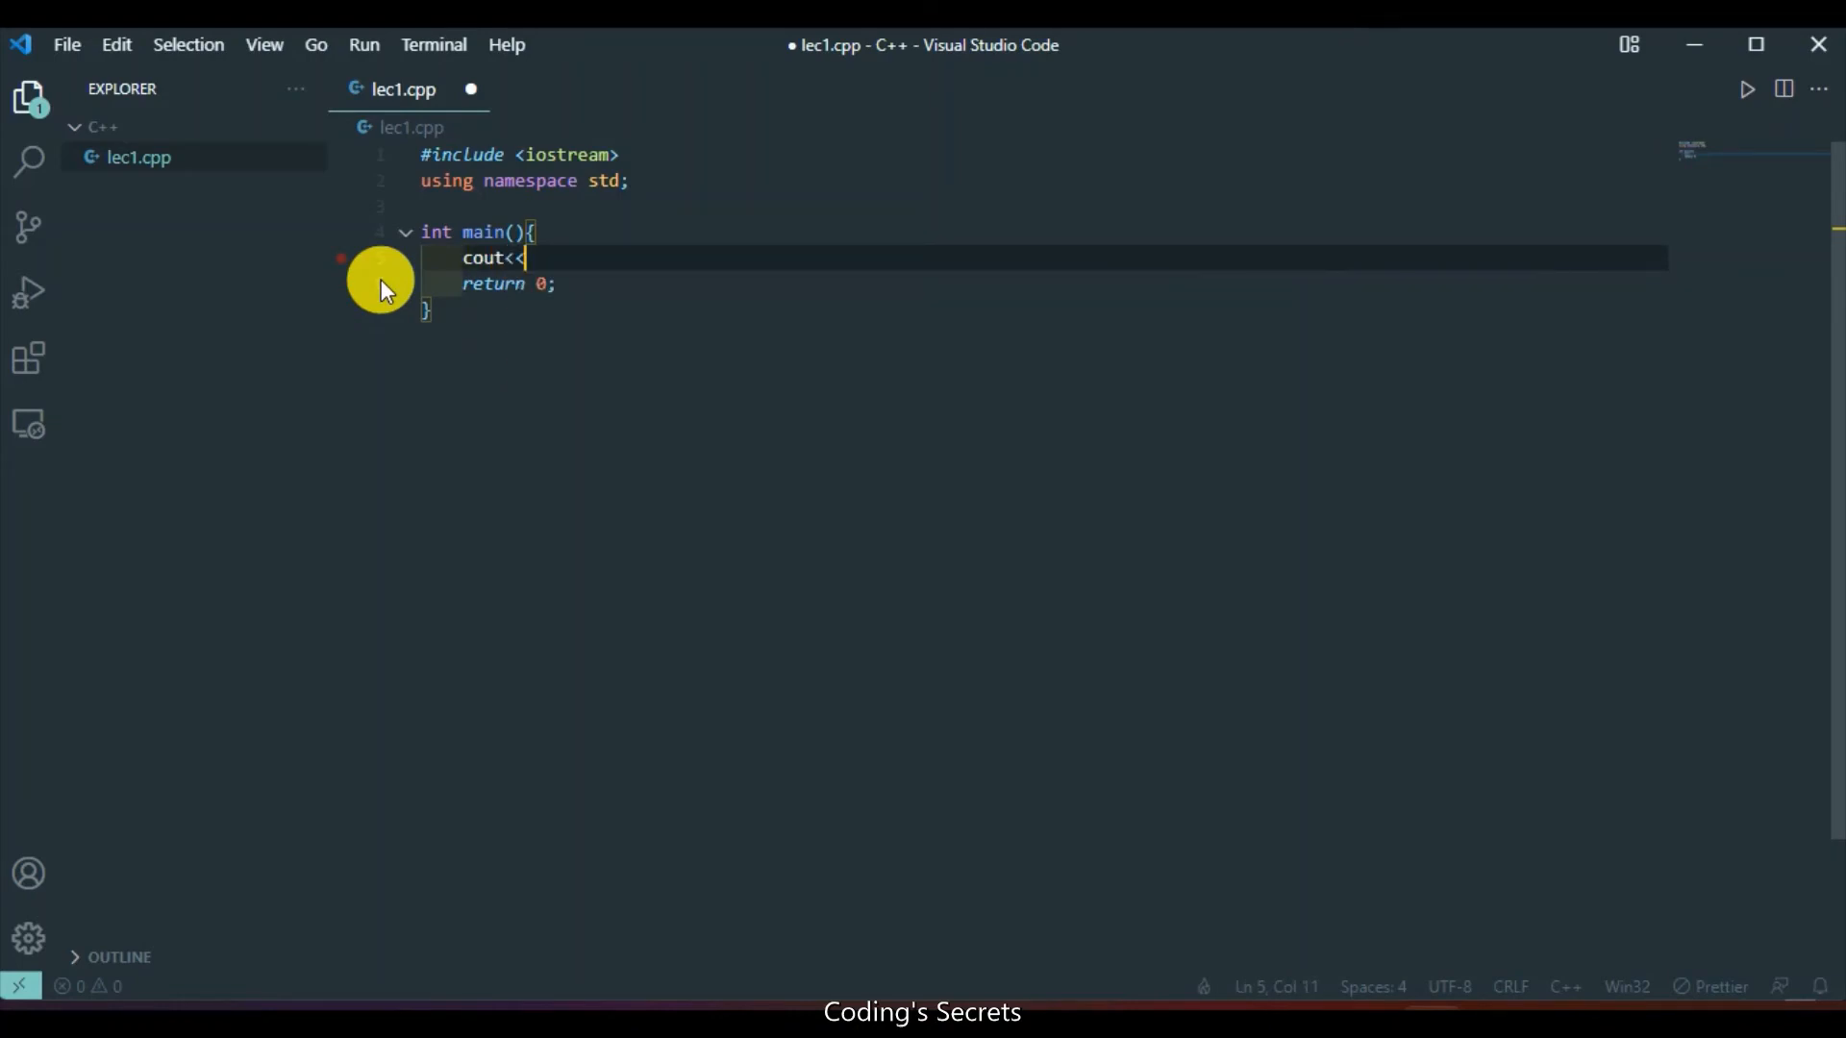
key(Return)
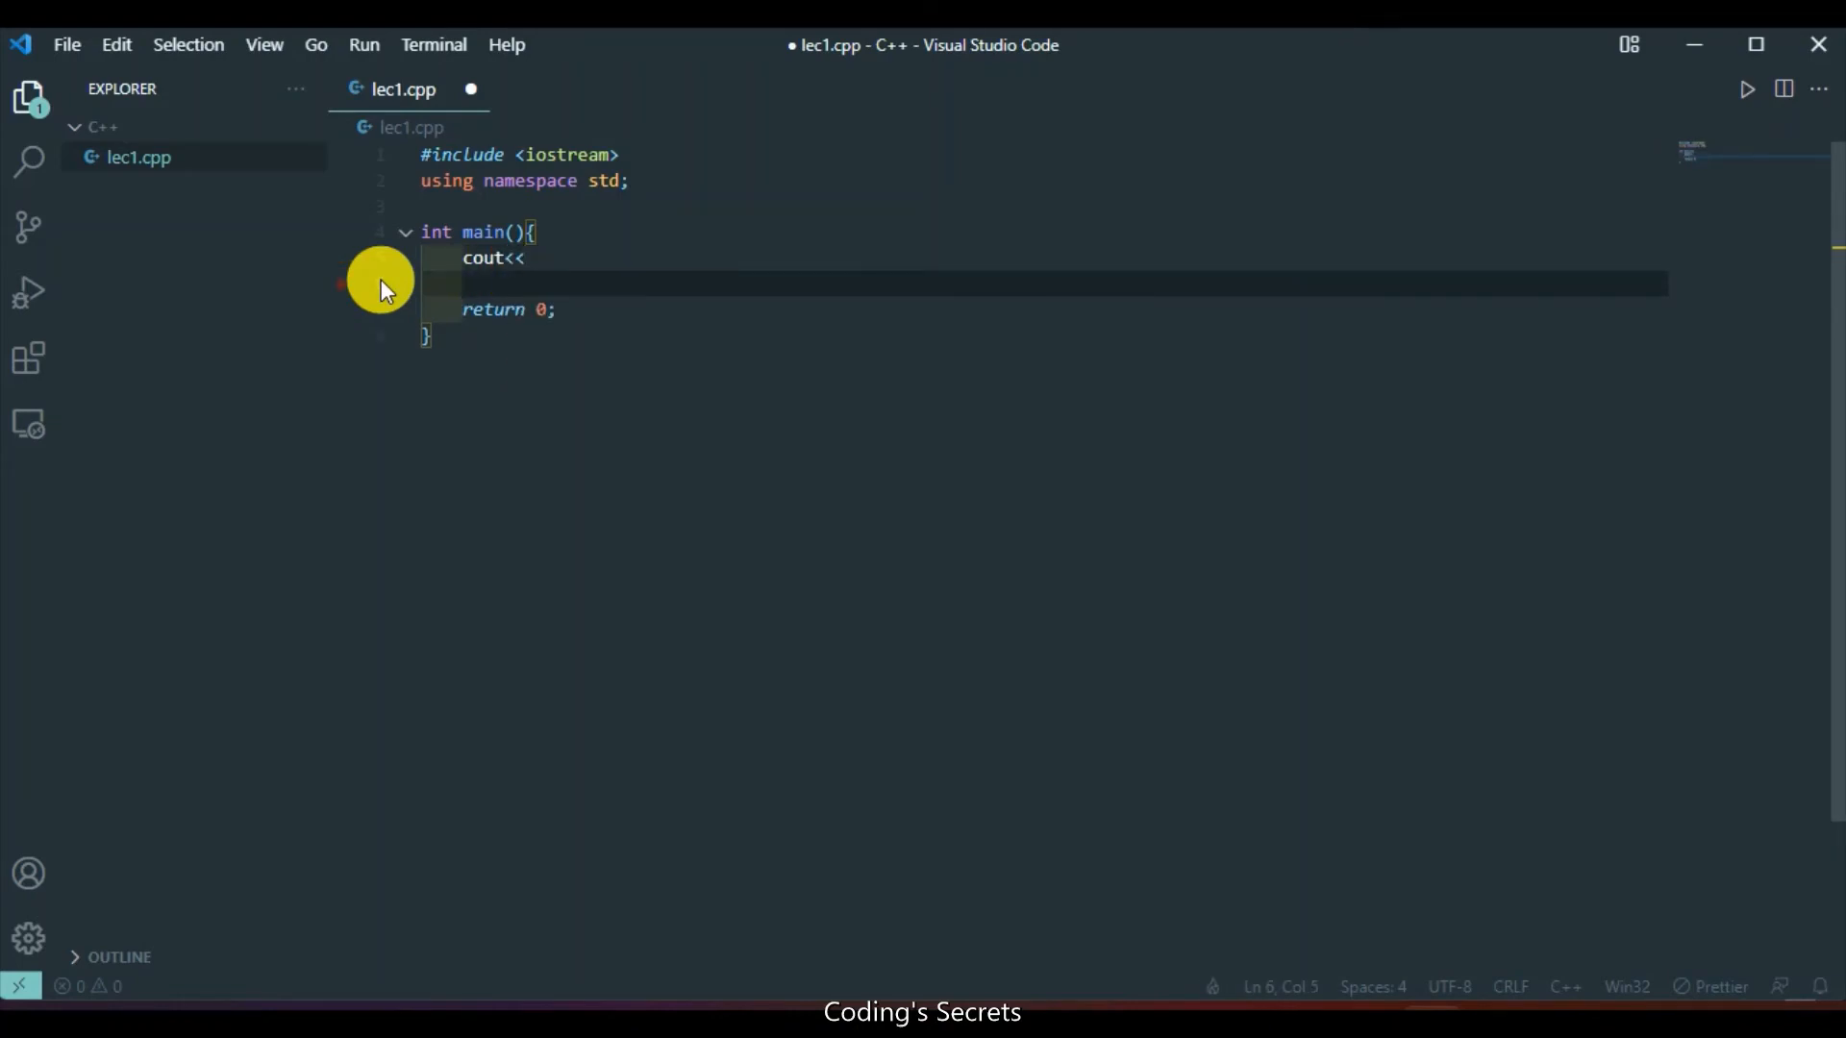
key(BackSpace)
key(BackSpace)
text(")
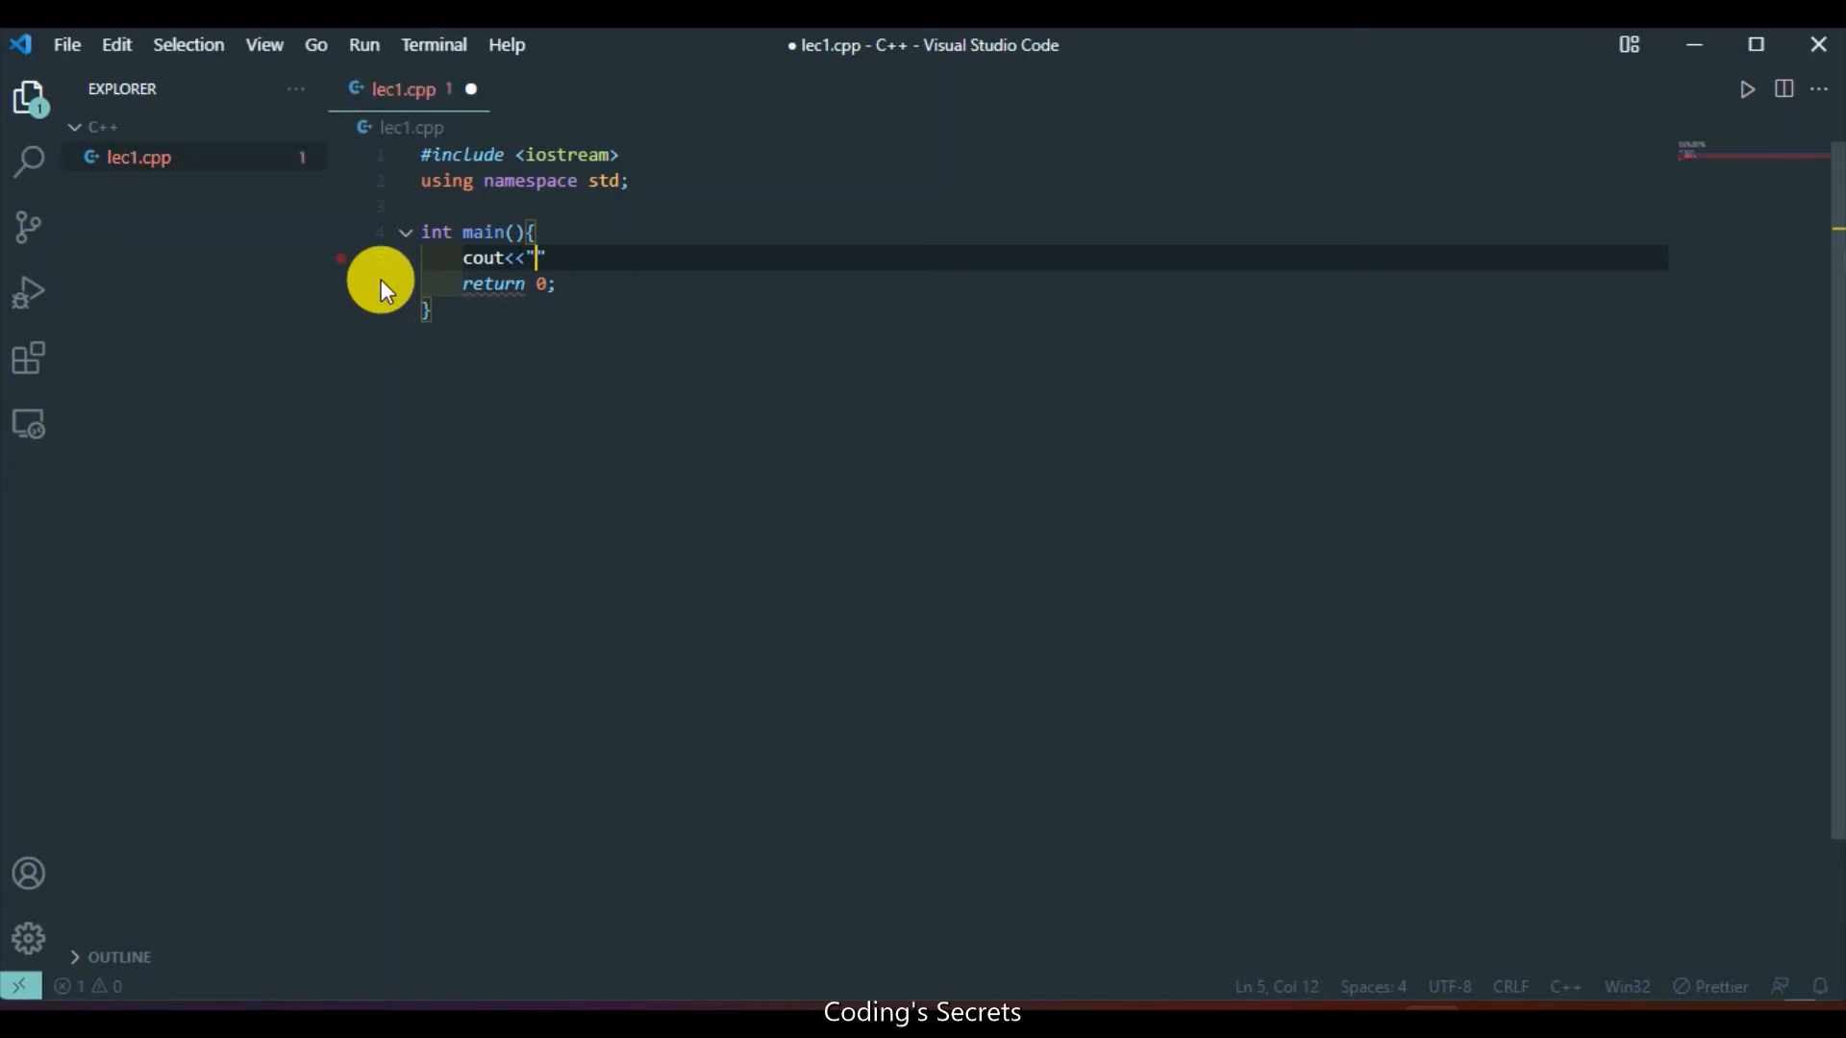
text(Have a Nice day ";)
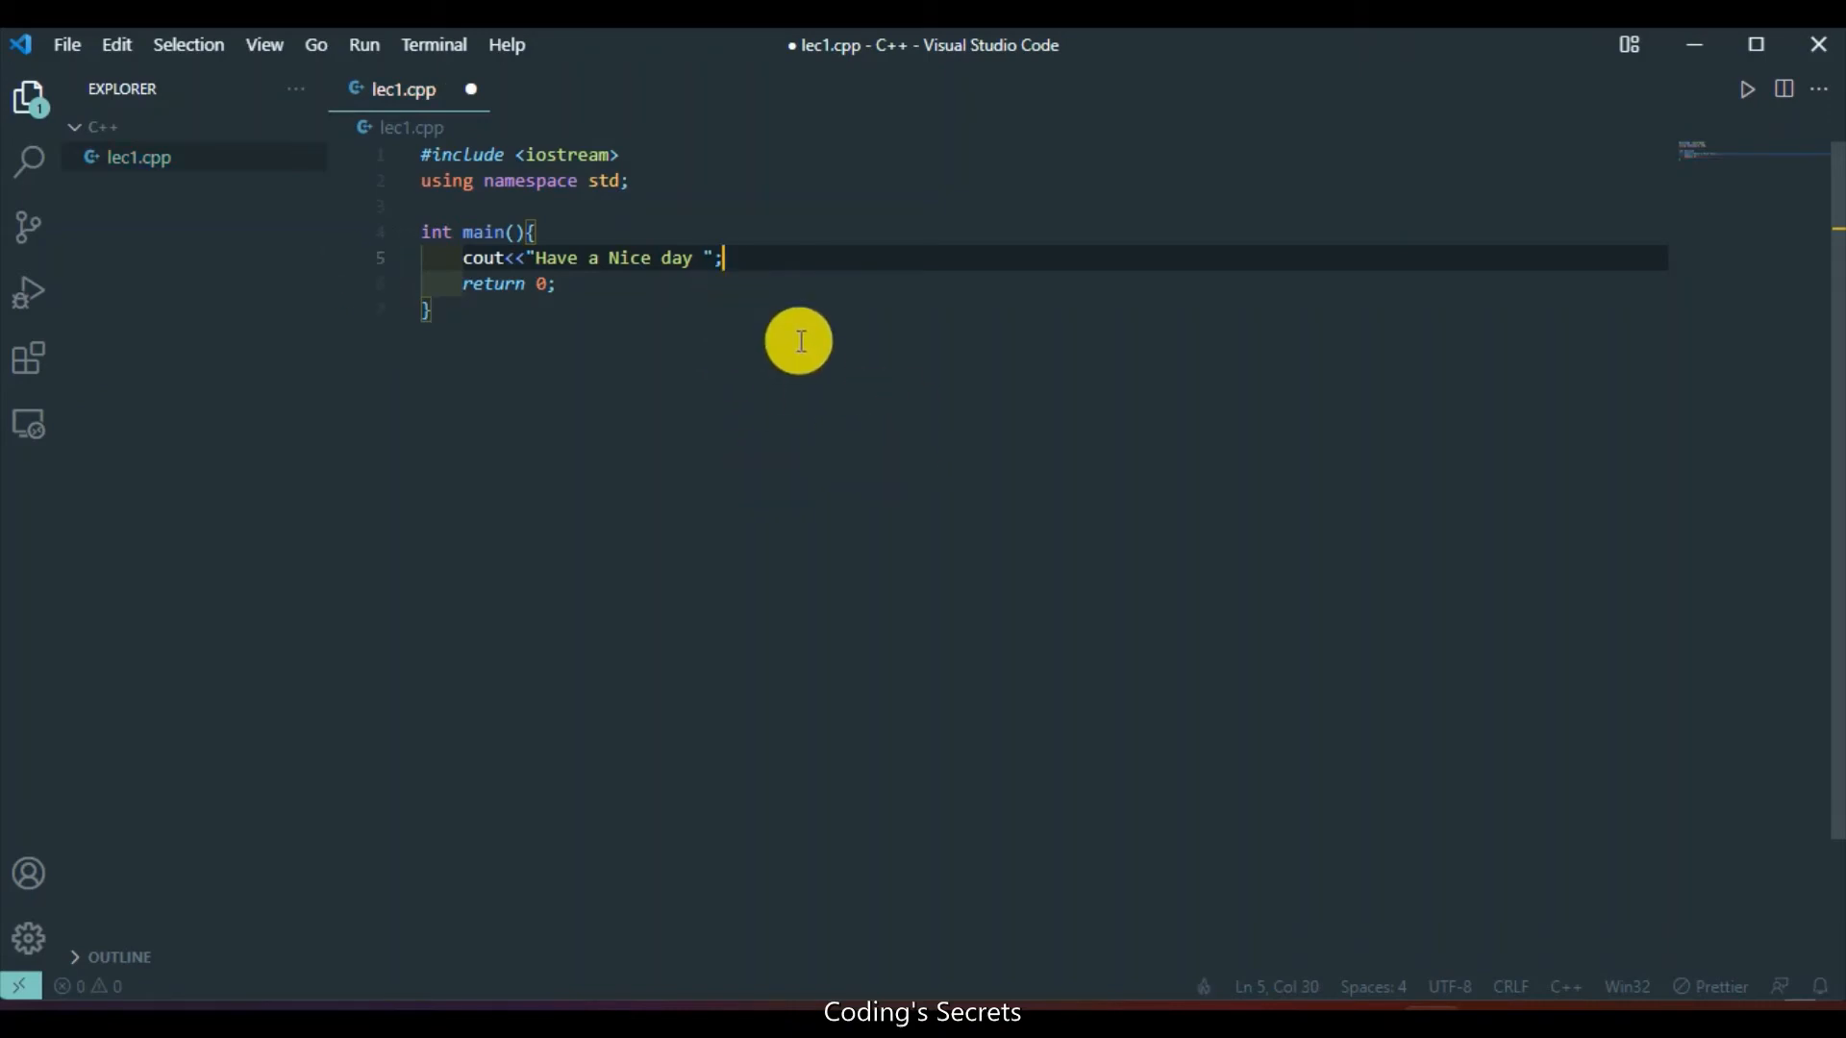
click(69, 45)
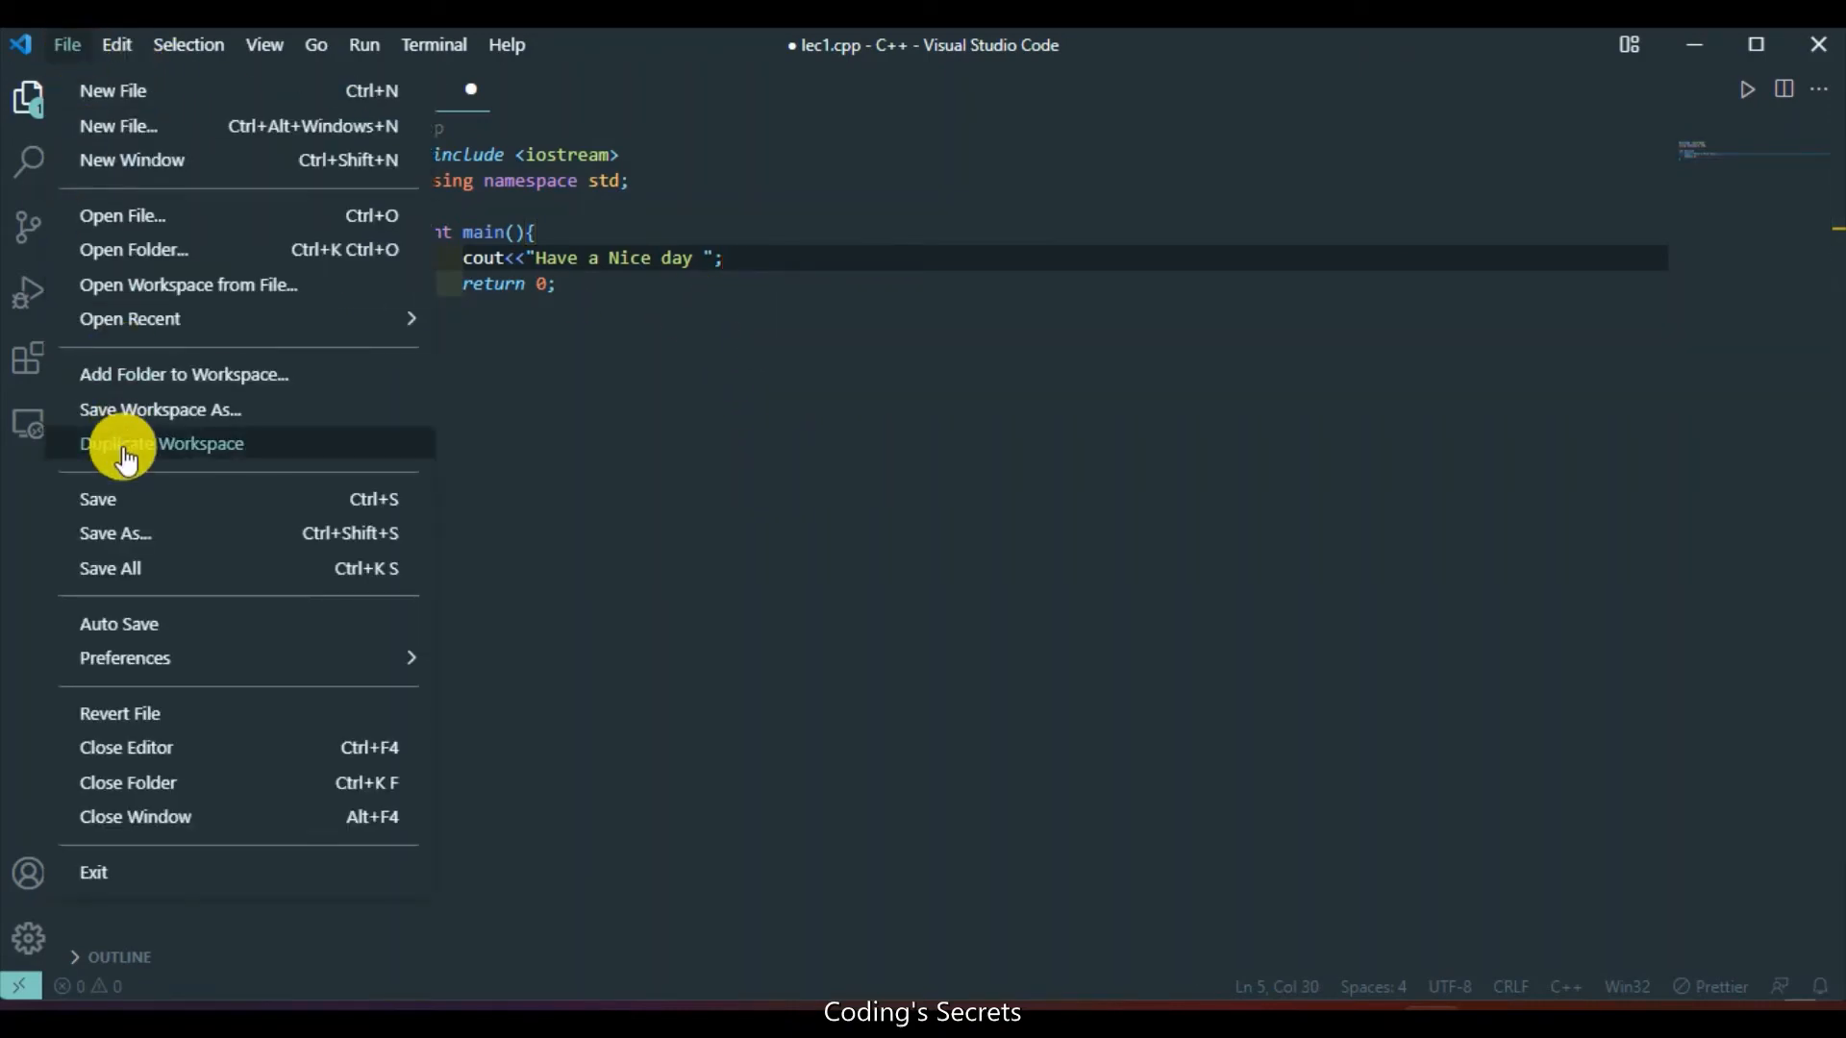
click(123, 510)
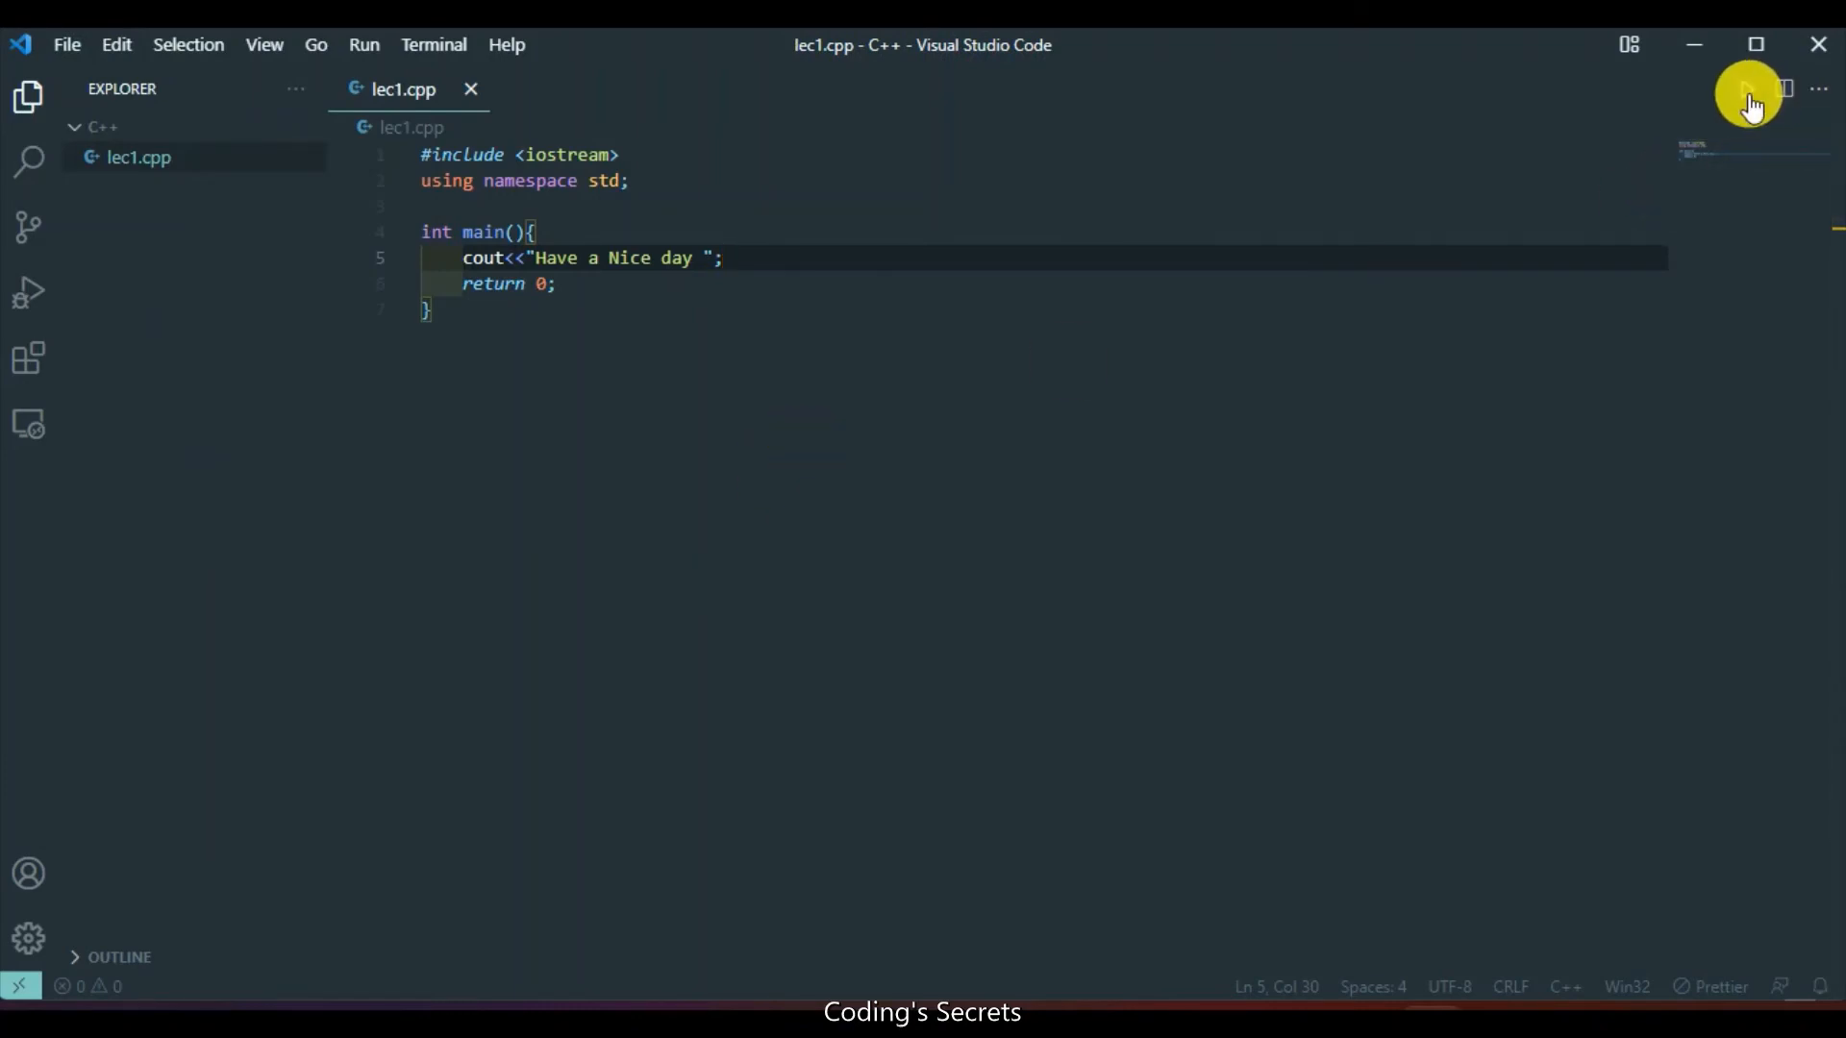
Search the extensions for code runner and perform the reload required for the Code Runner extension.
click(30, 102)
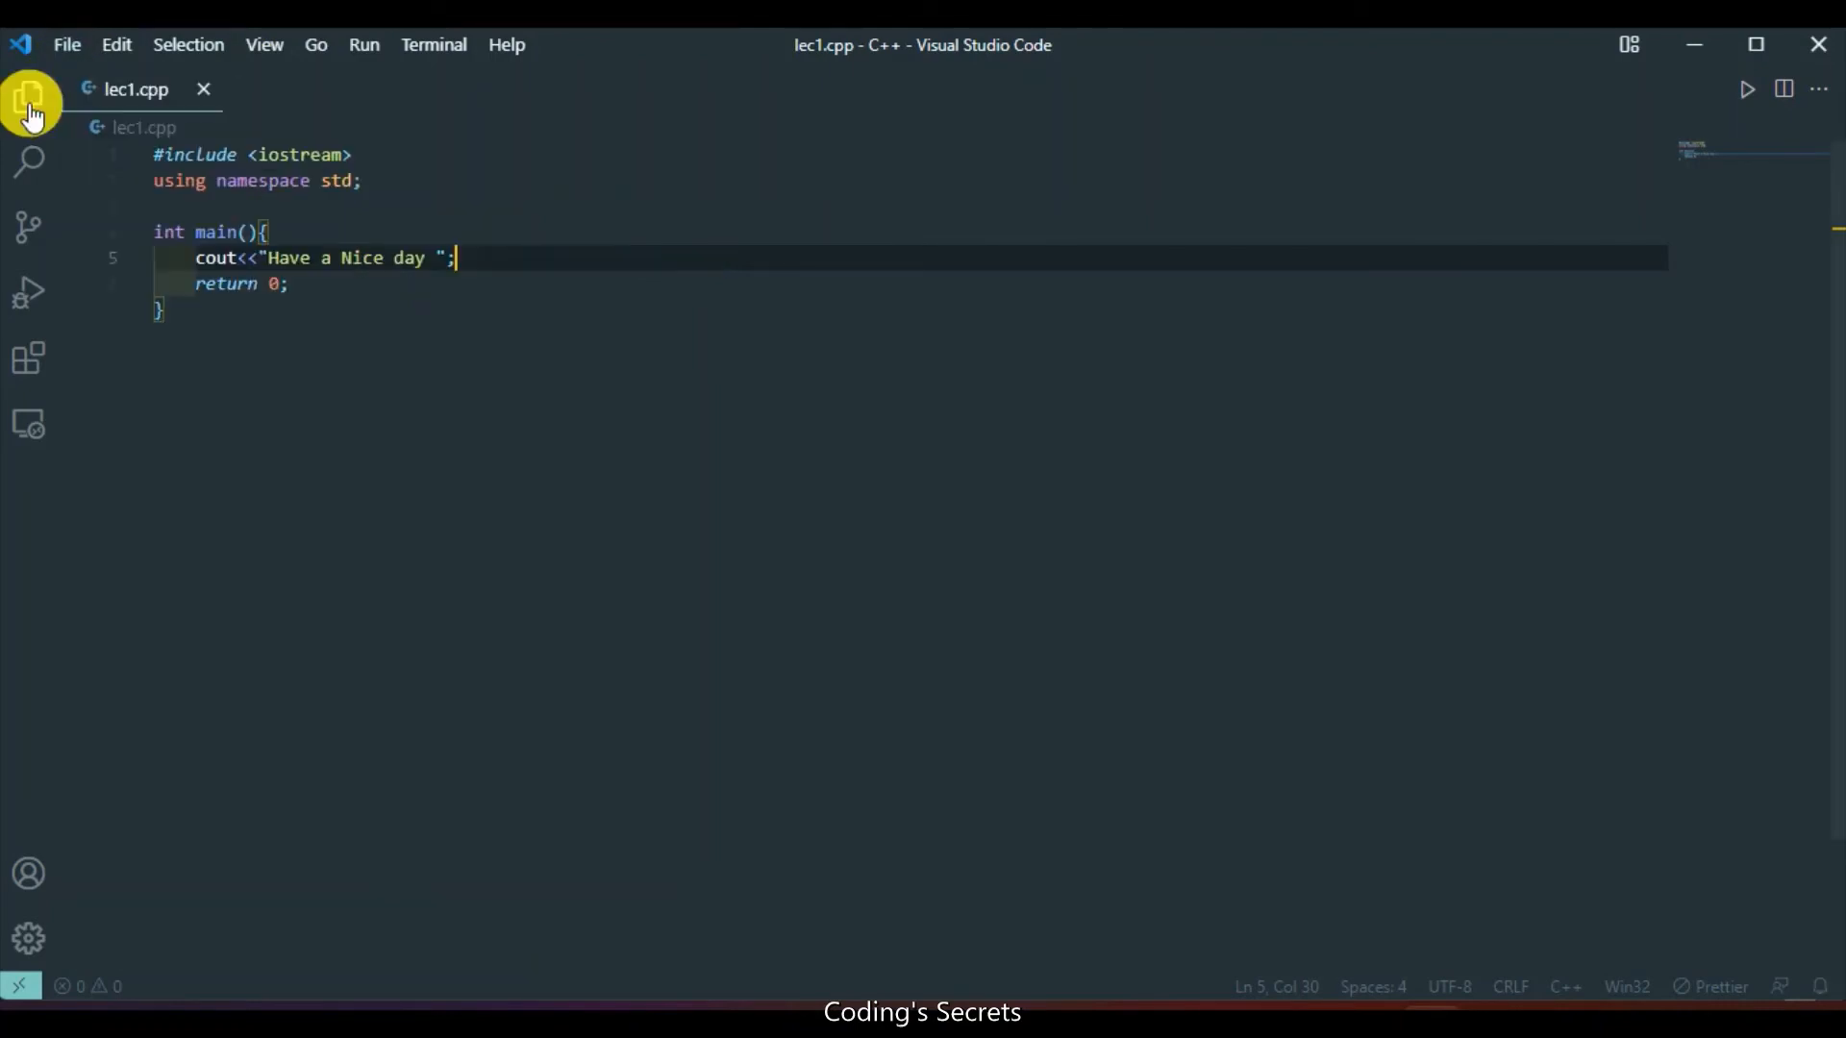
click(30, 103)
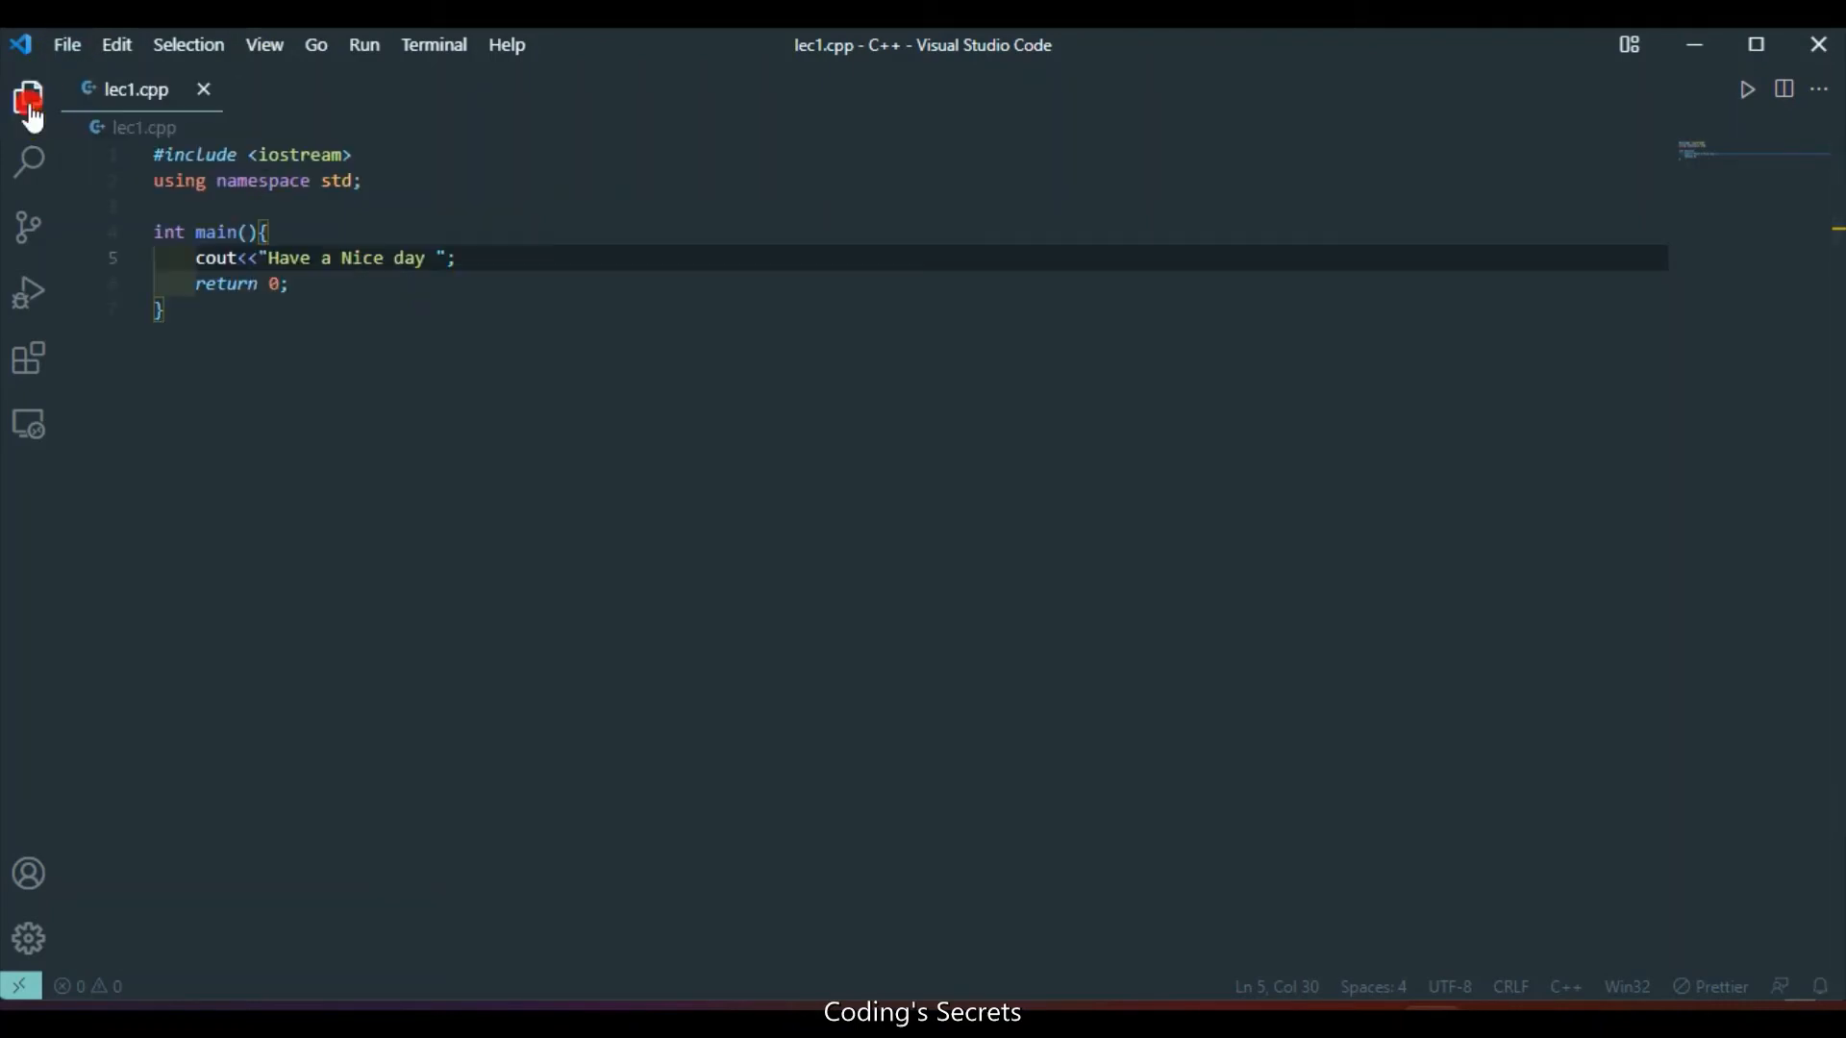
click(29, 359)
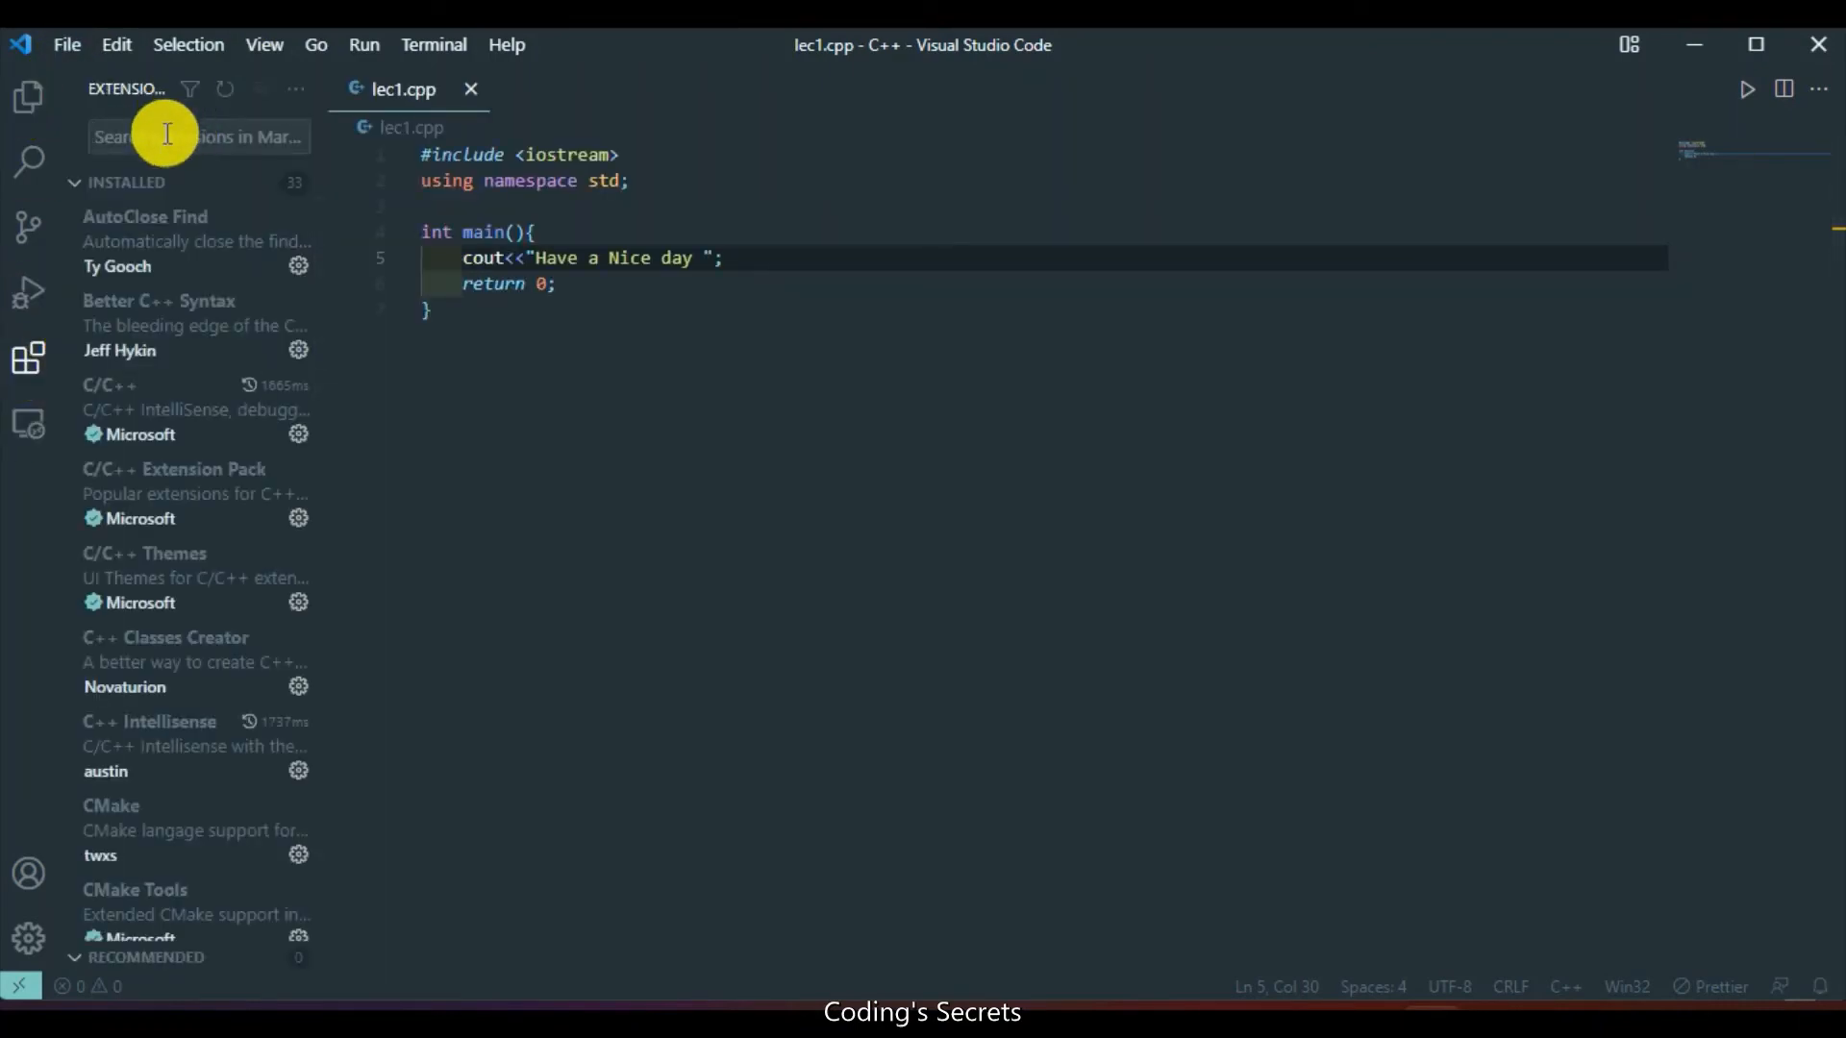
text(code ru)
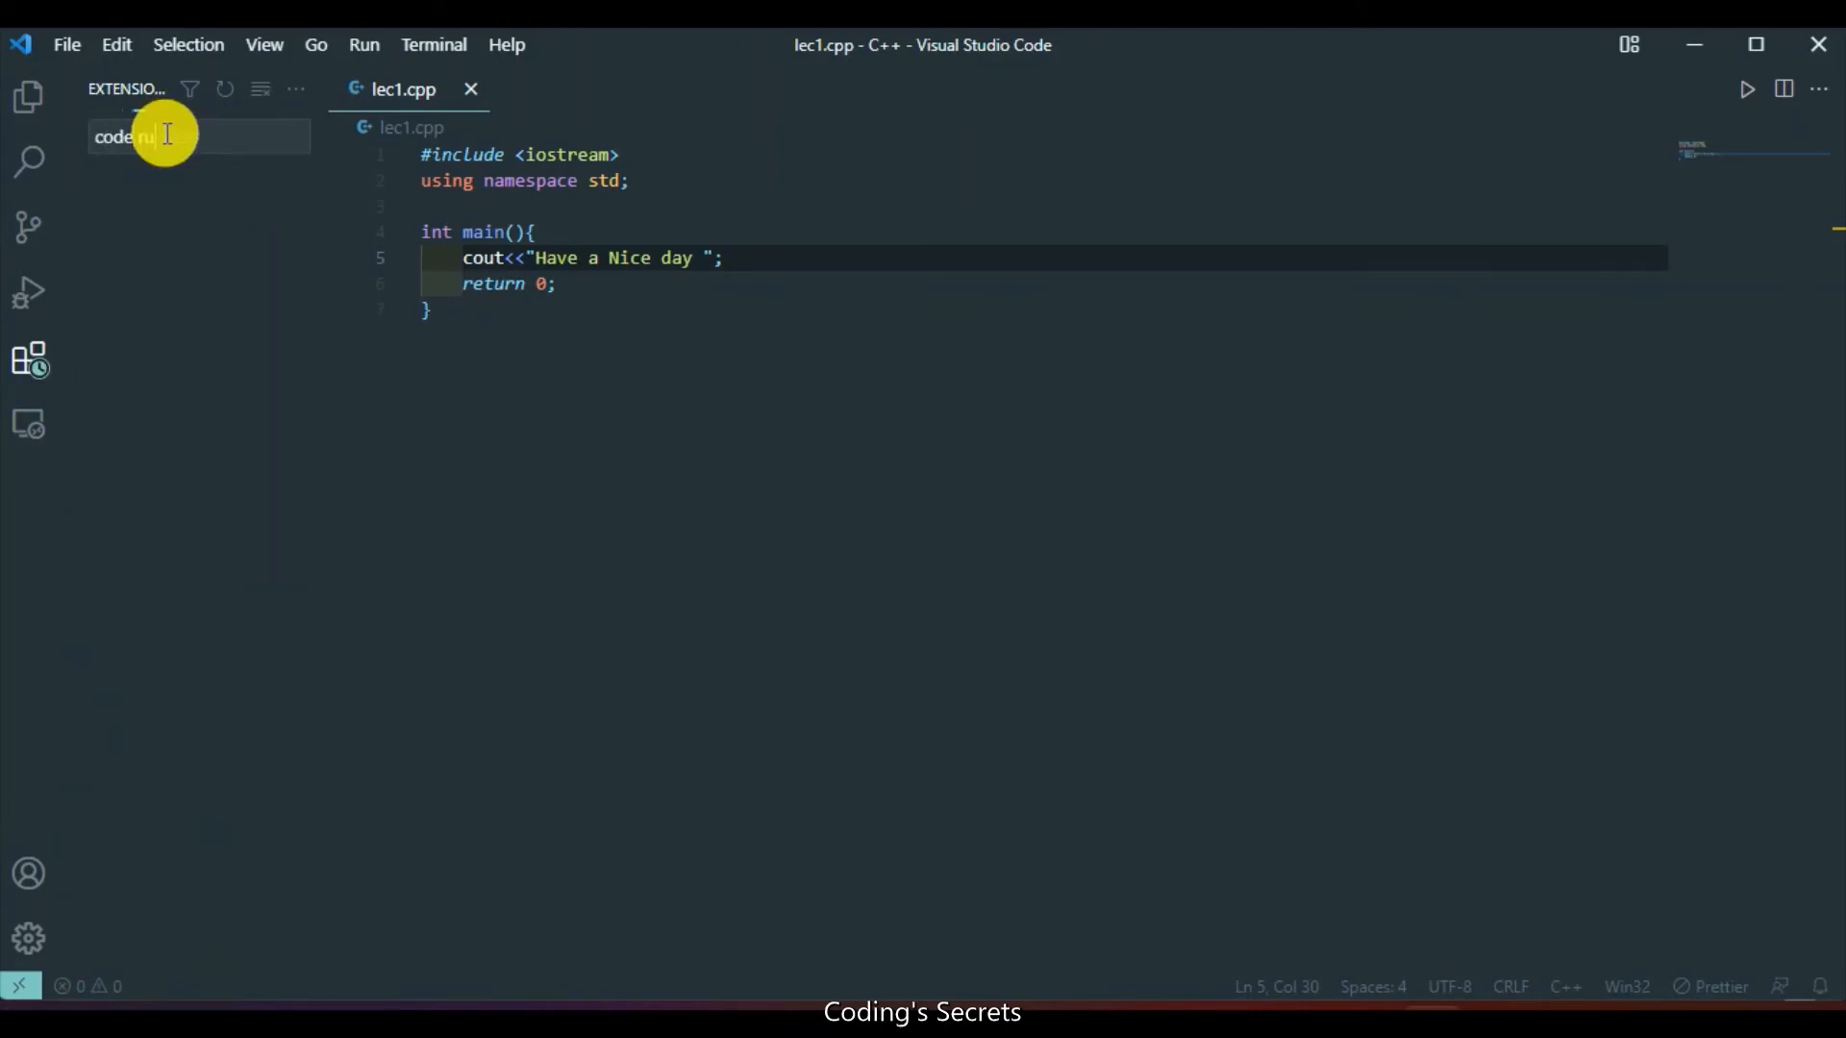
text(nner)
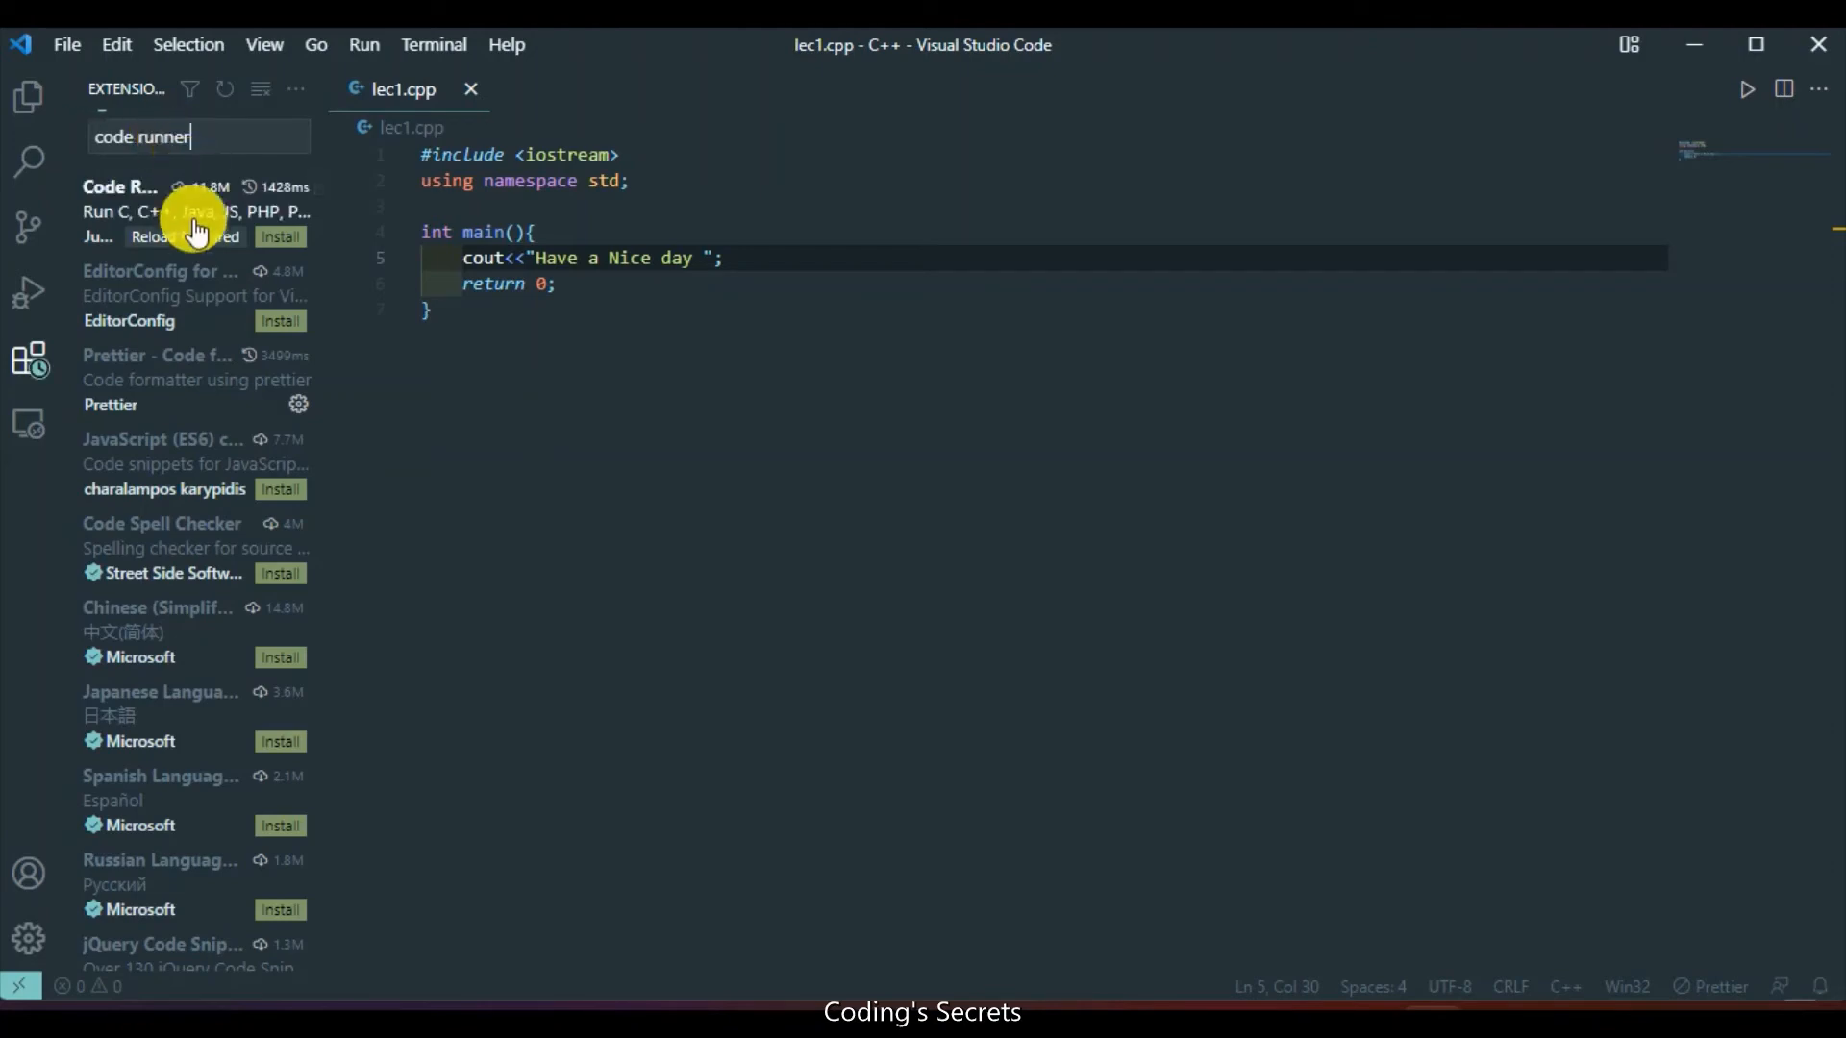
click(255, 224)
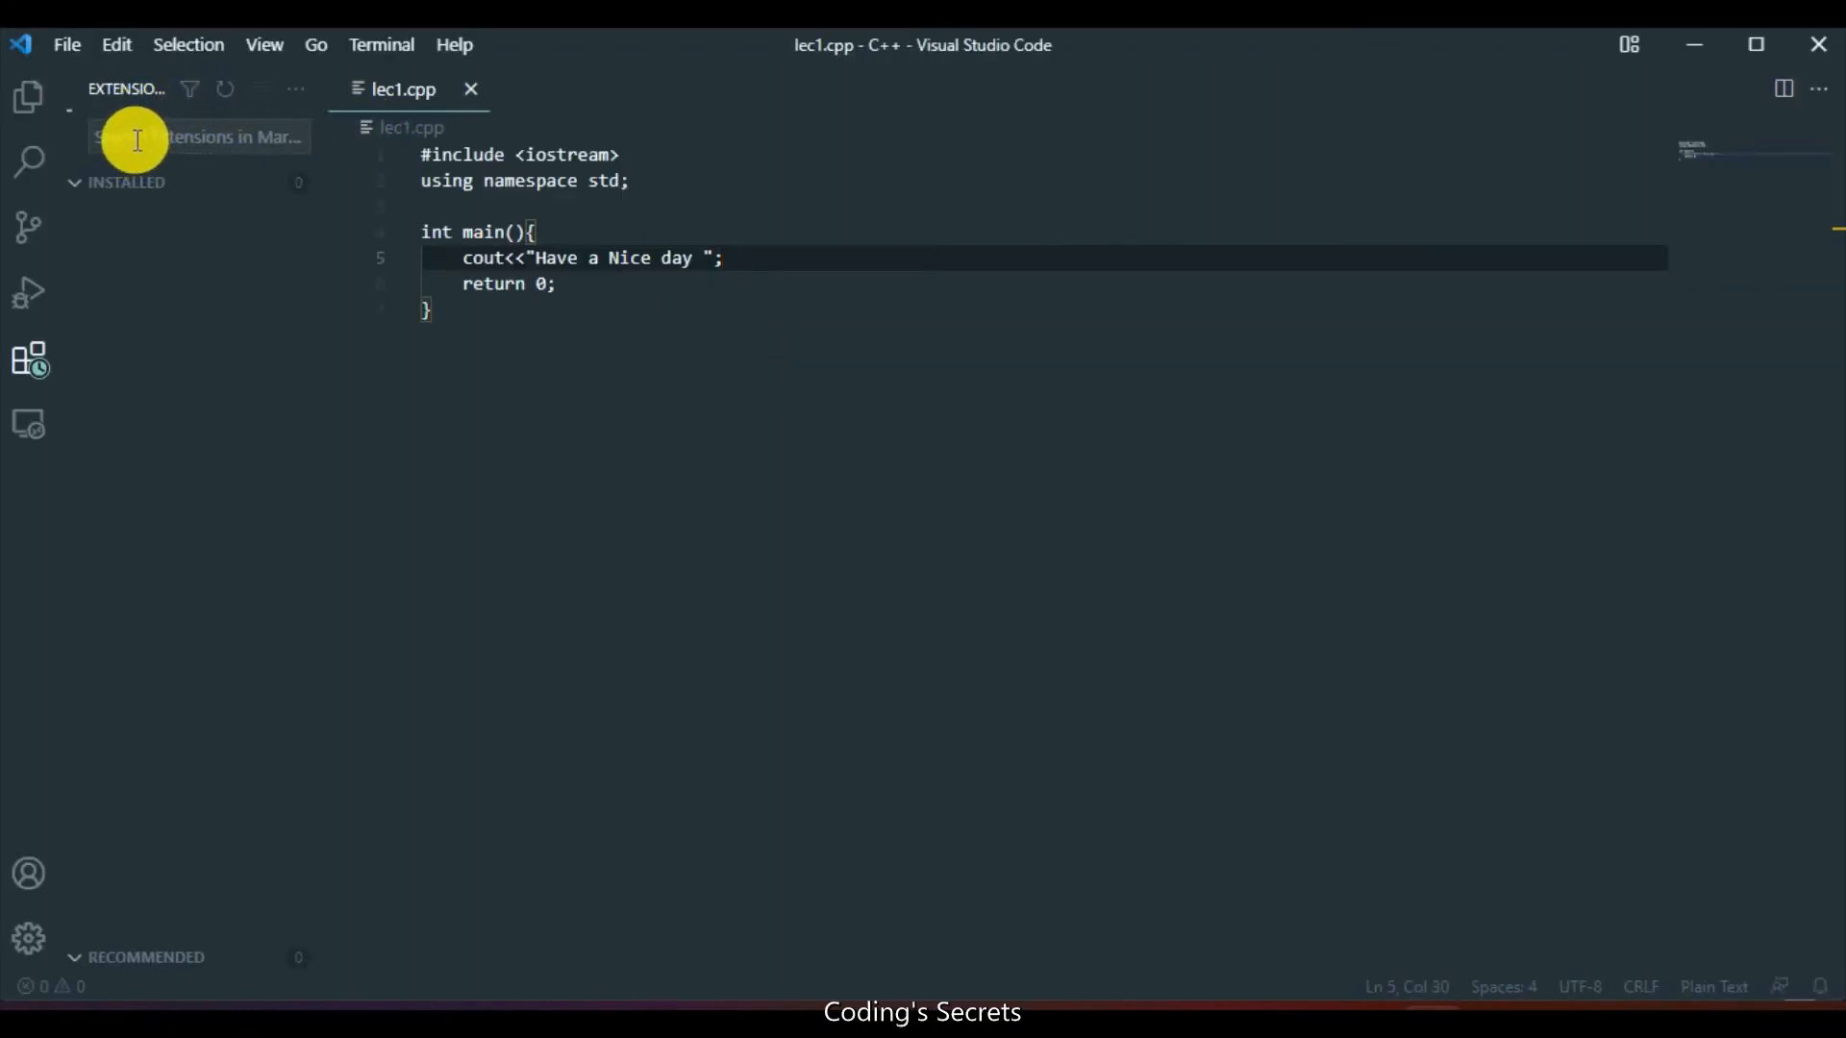
Find the Code Runner extension again by searching for code runner, and install it.
click(31, 370)
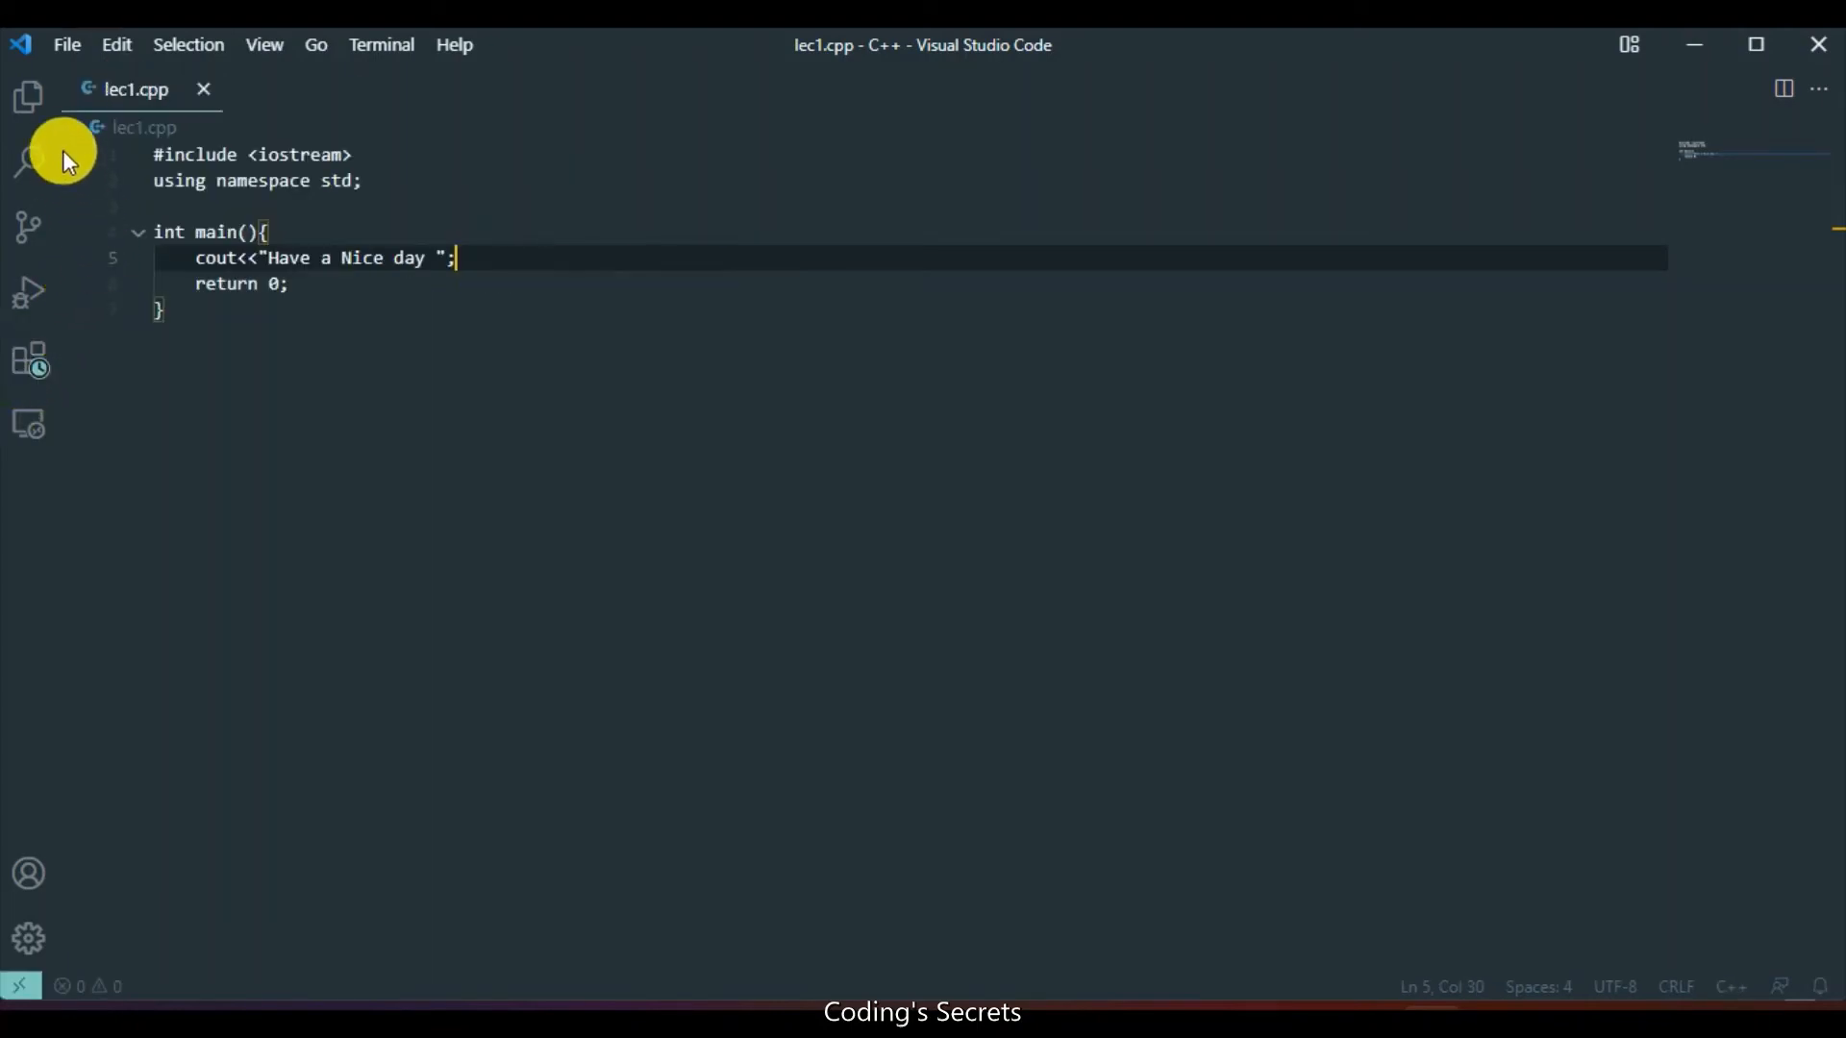
click(31, 114)
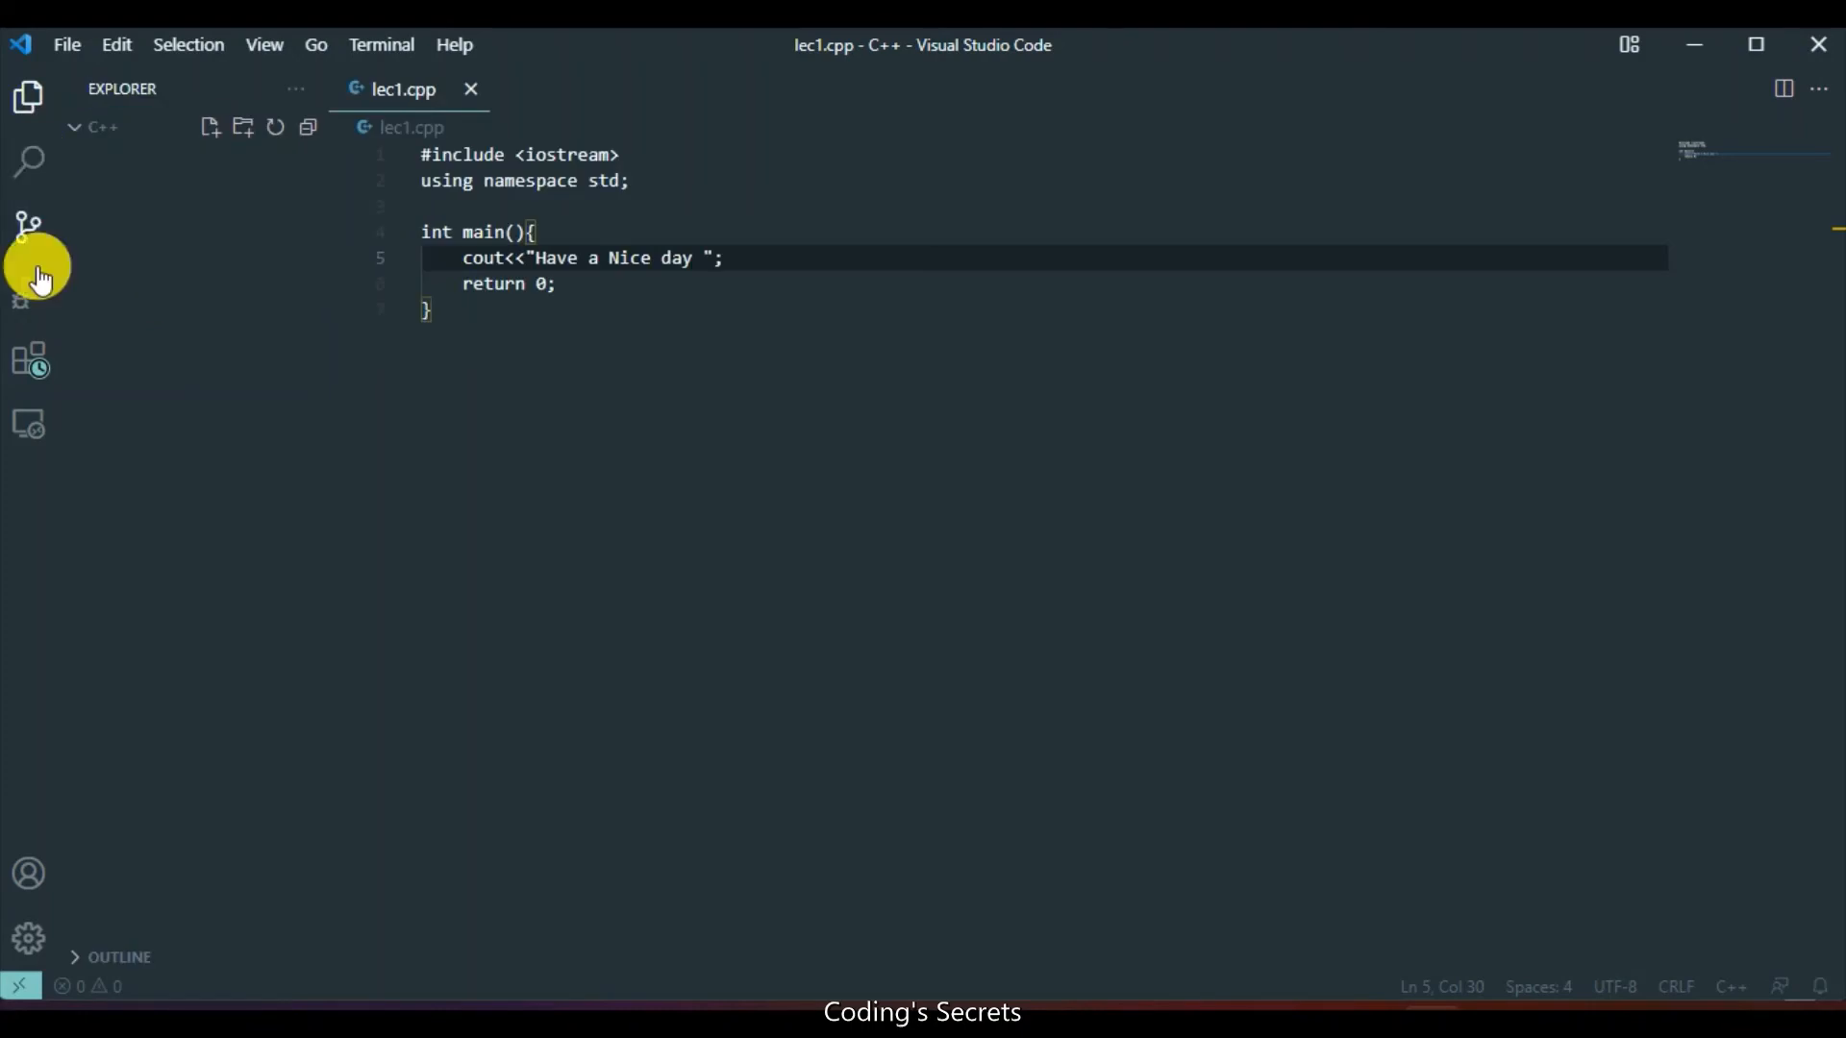
click(29, 370)
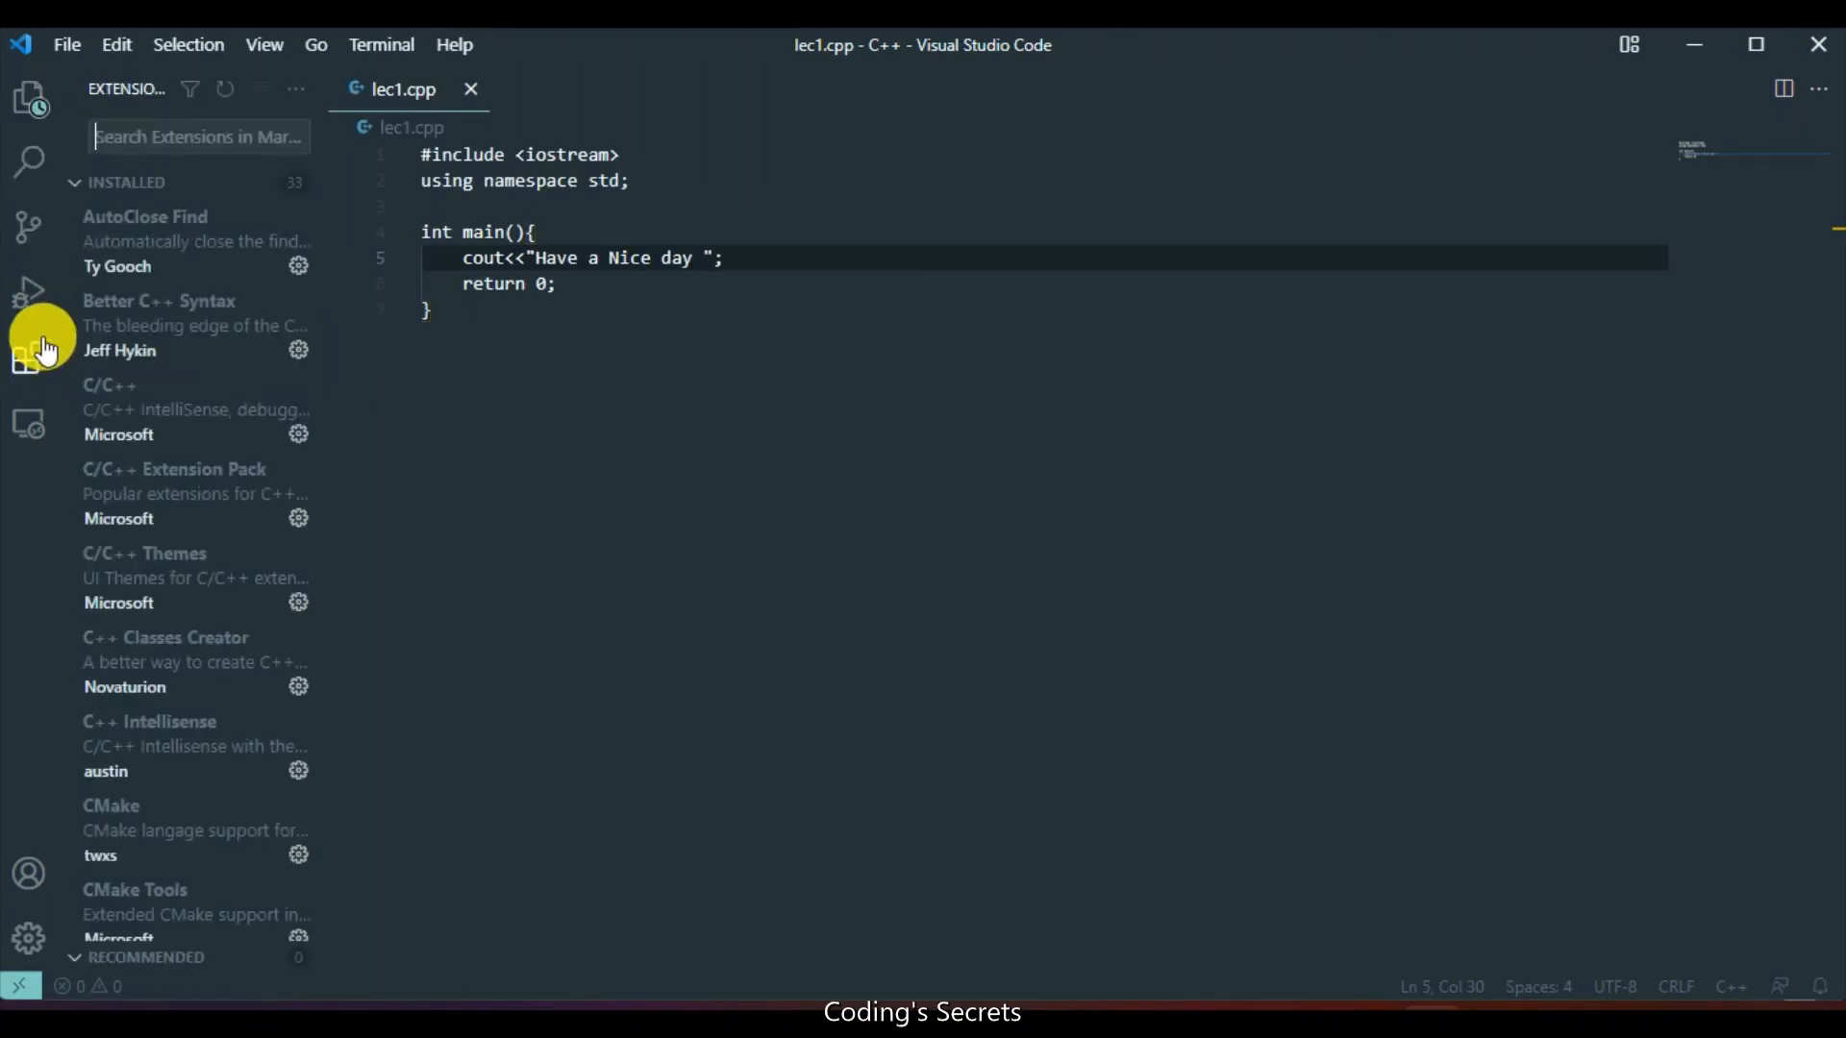
click(151, 134)
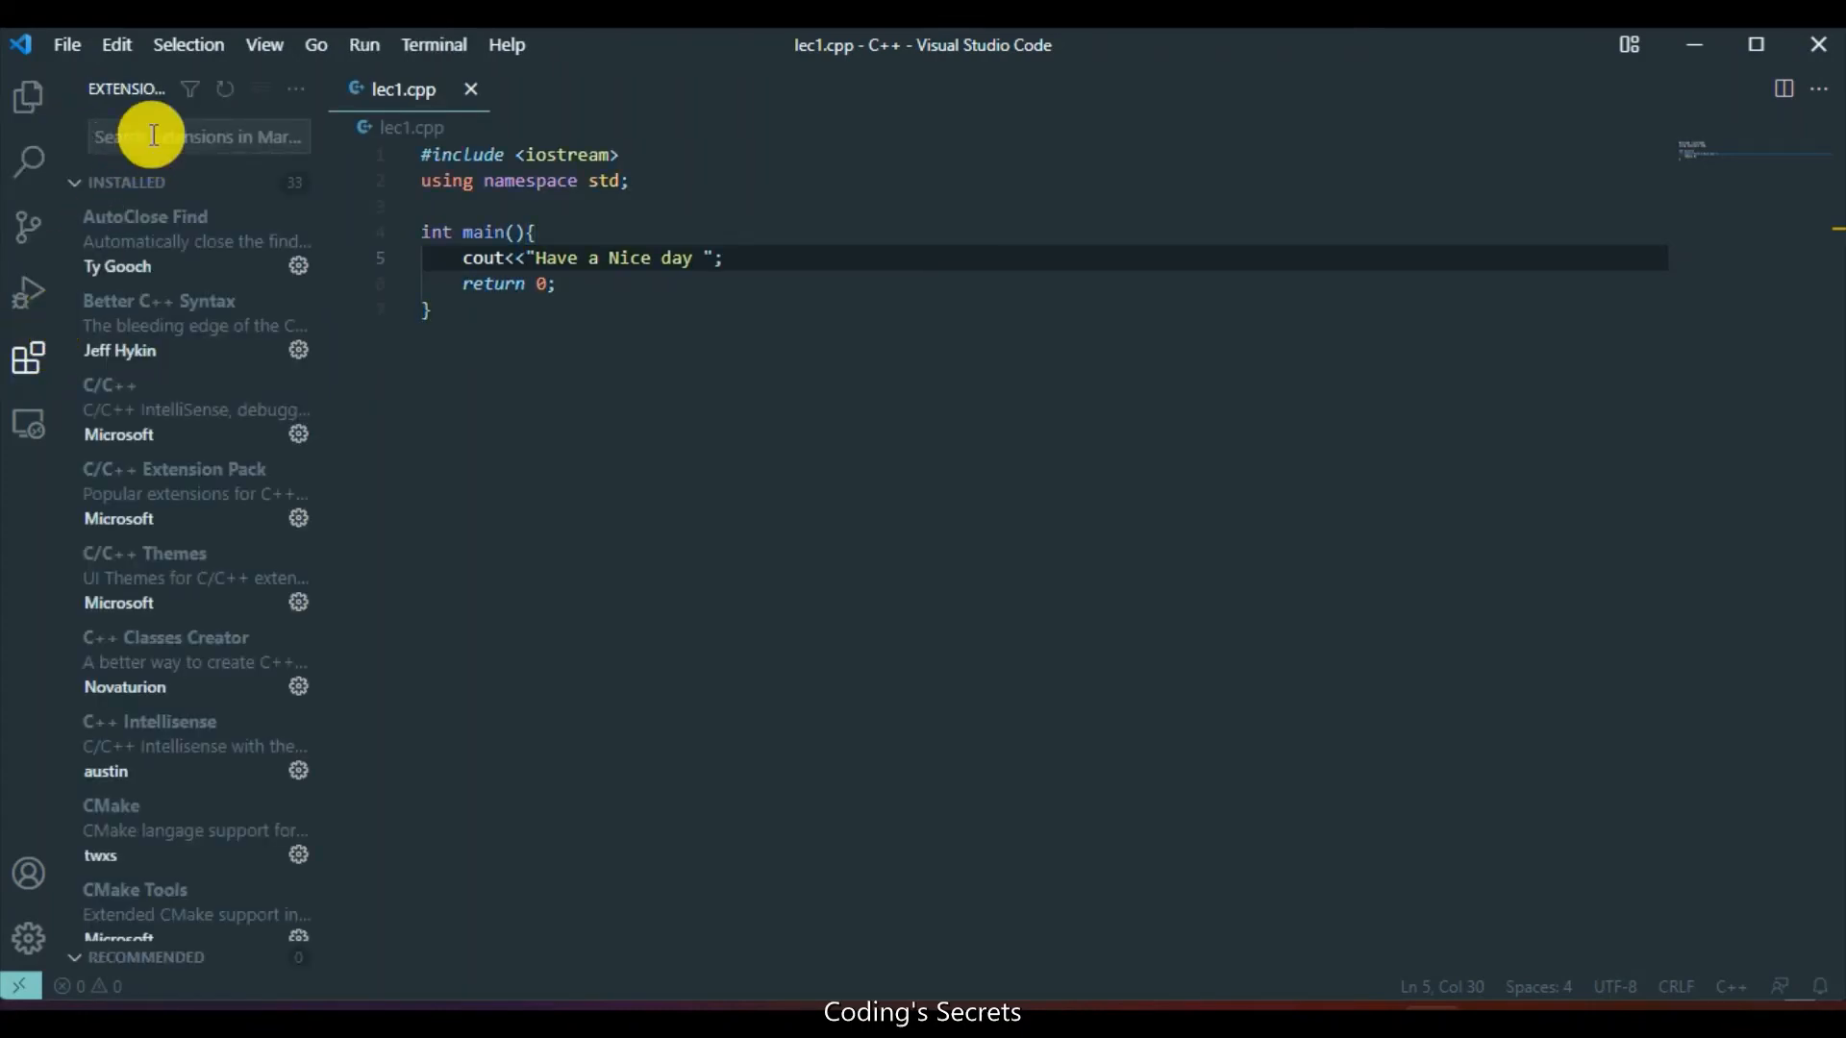
text(co)
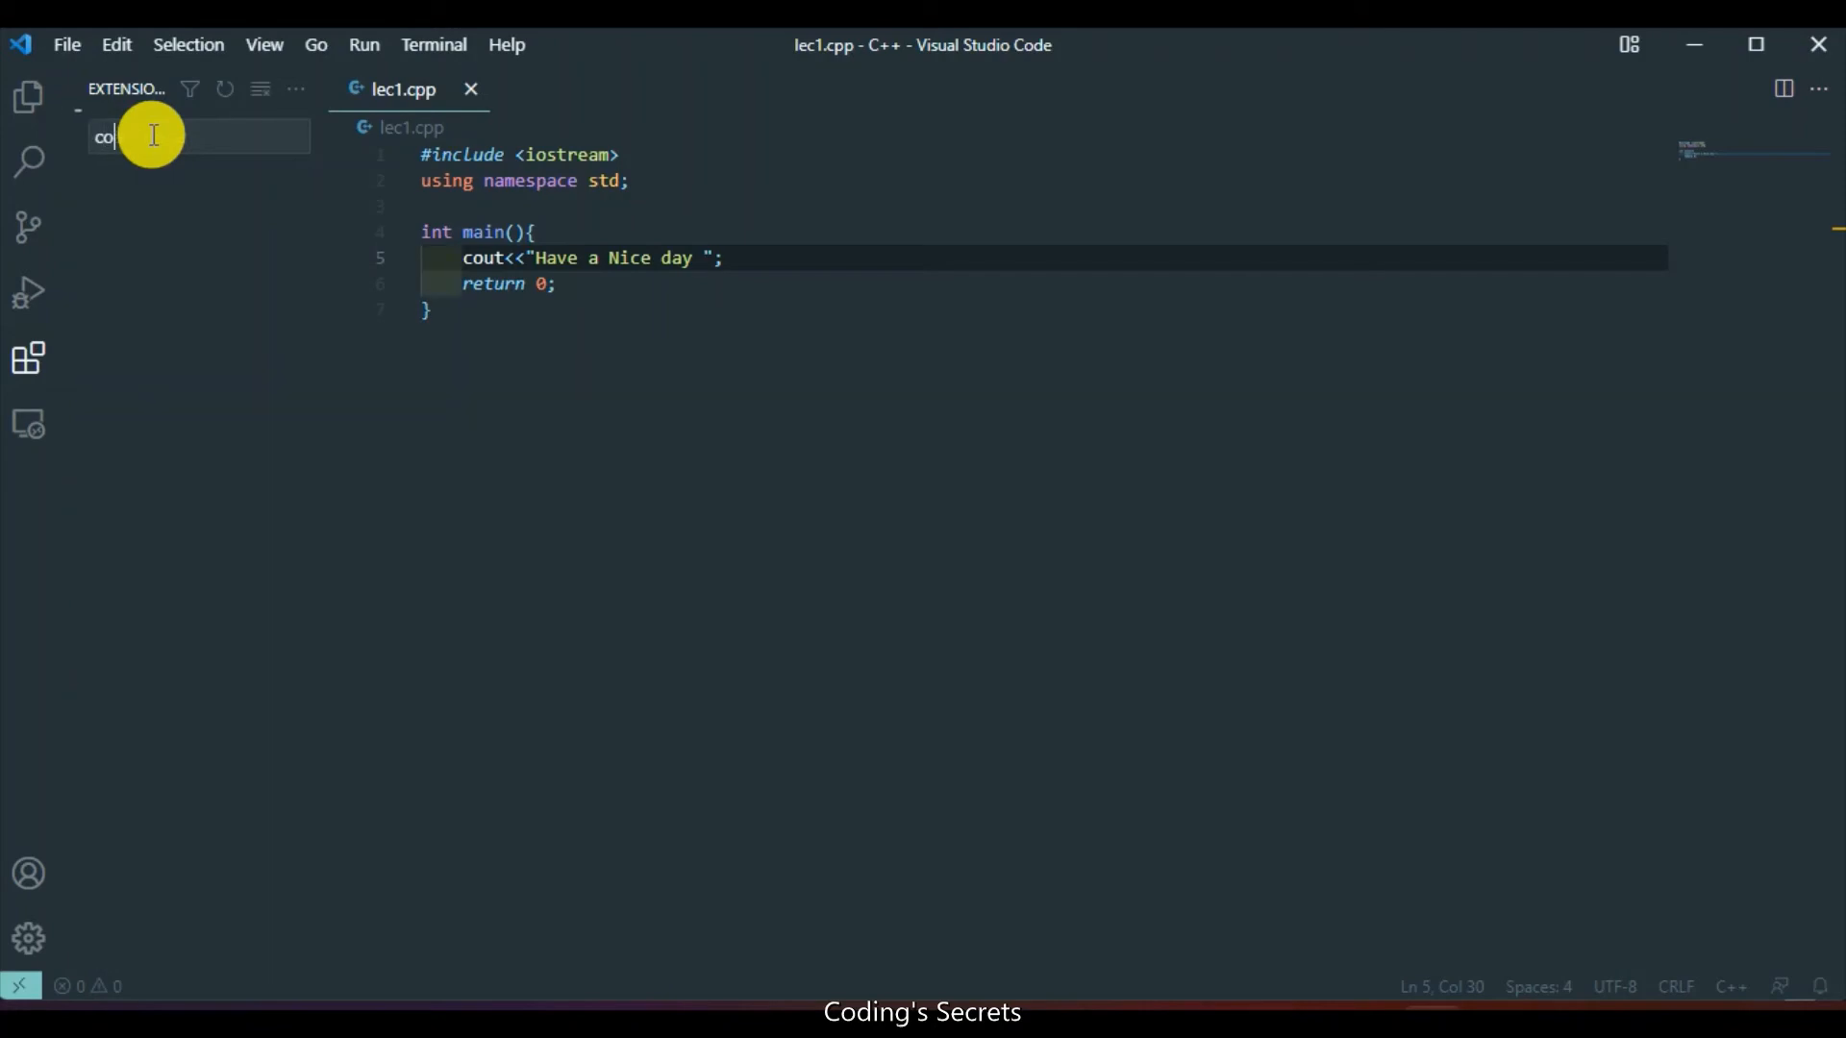
text(de r)
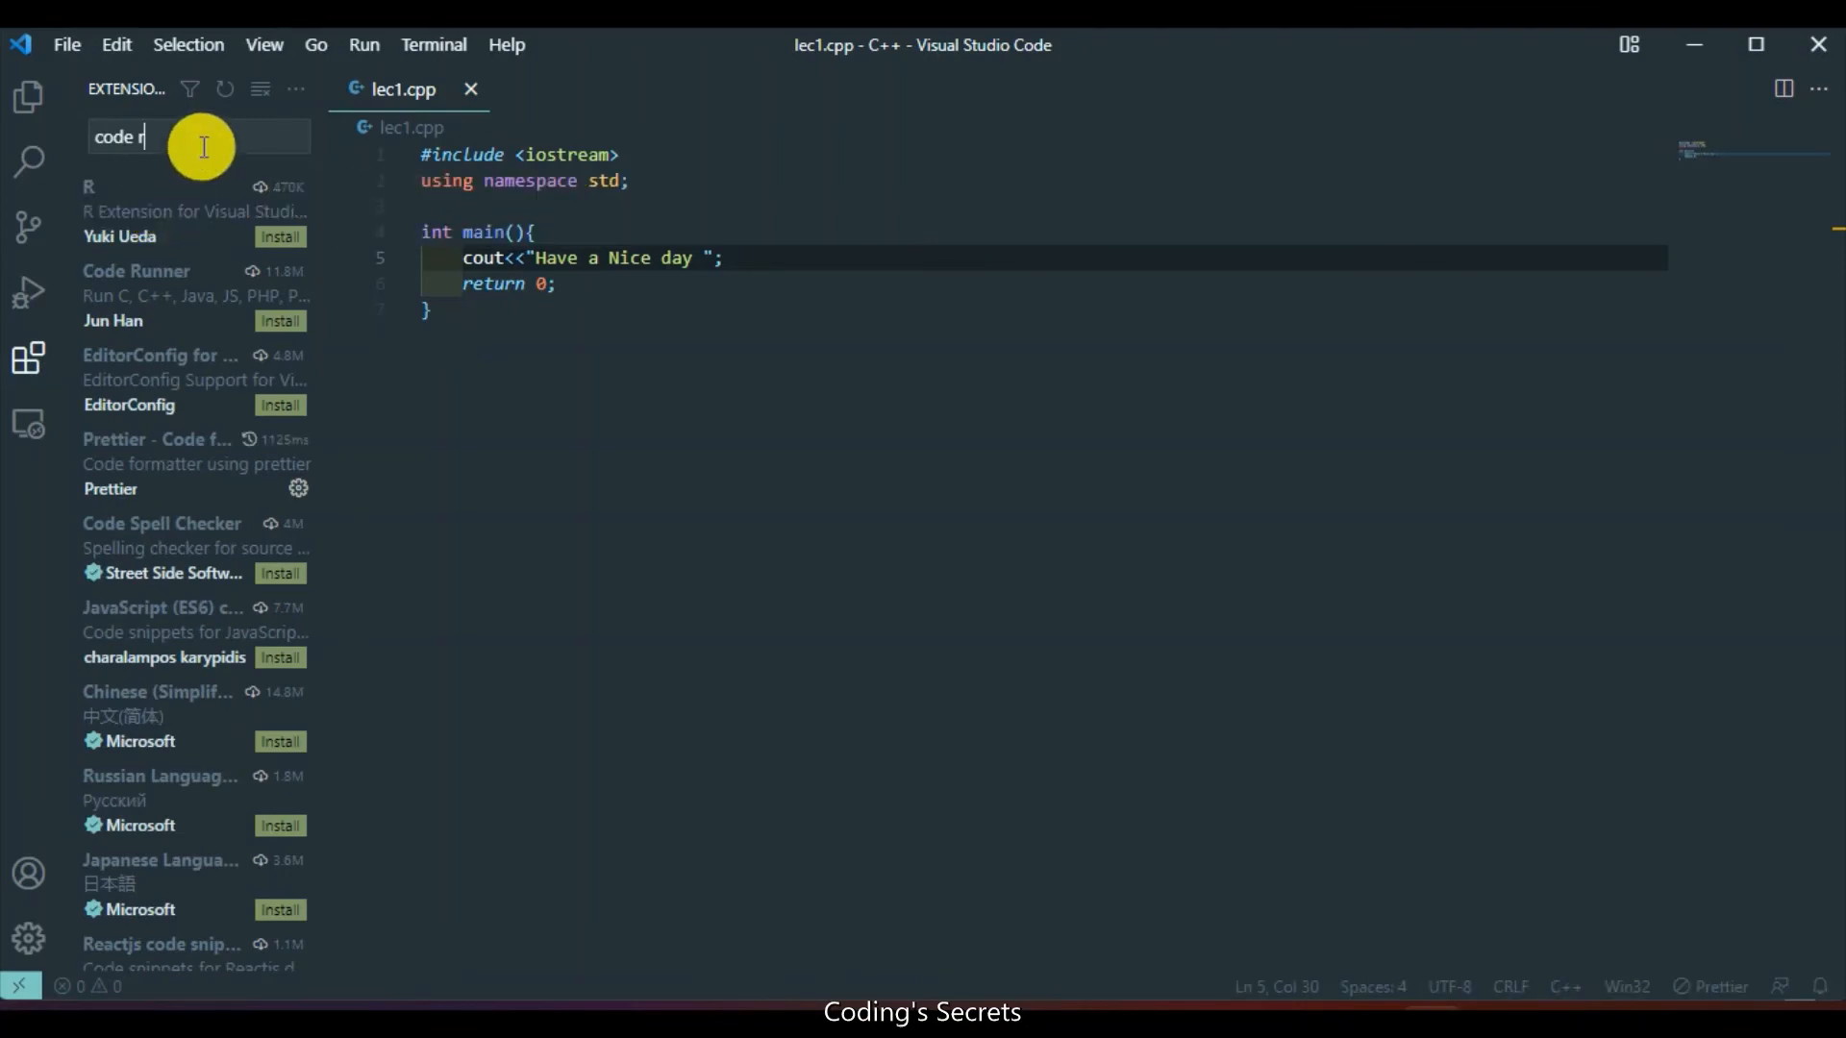
text(unner)
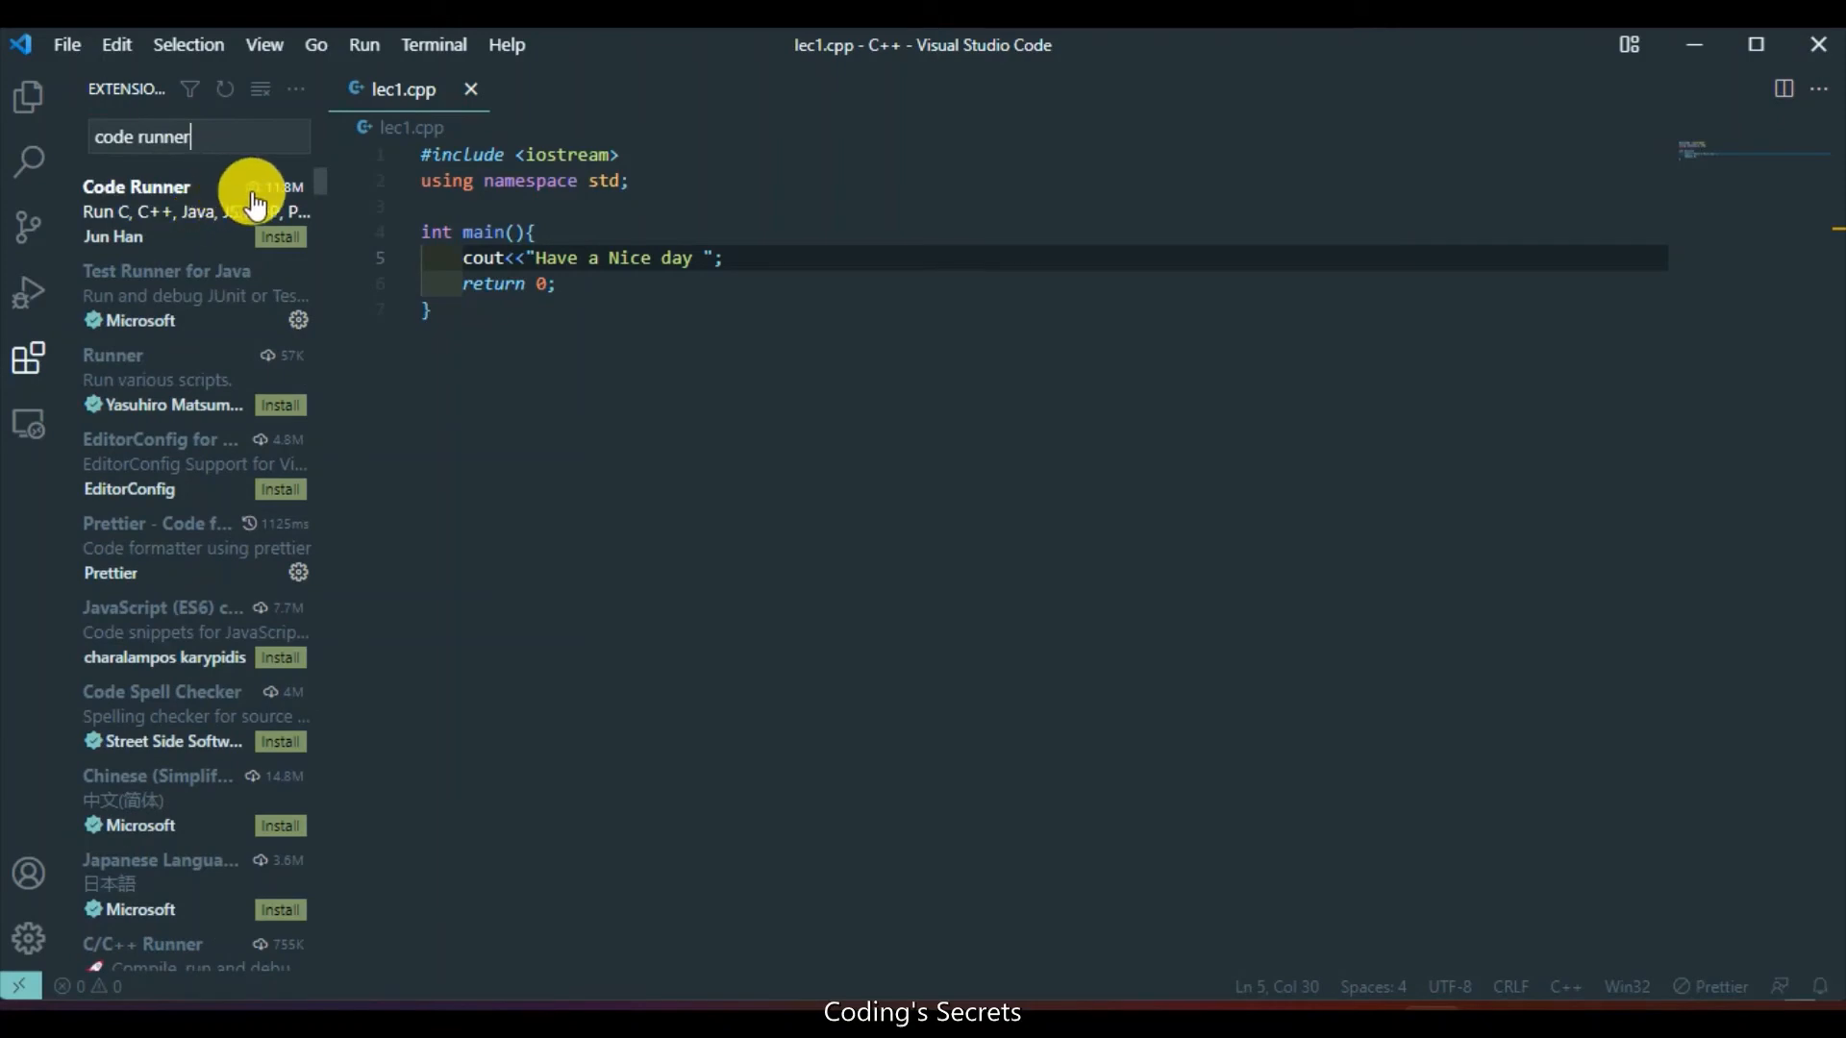
click(228, 208)
click(737, 284)
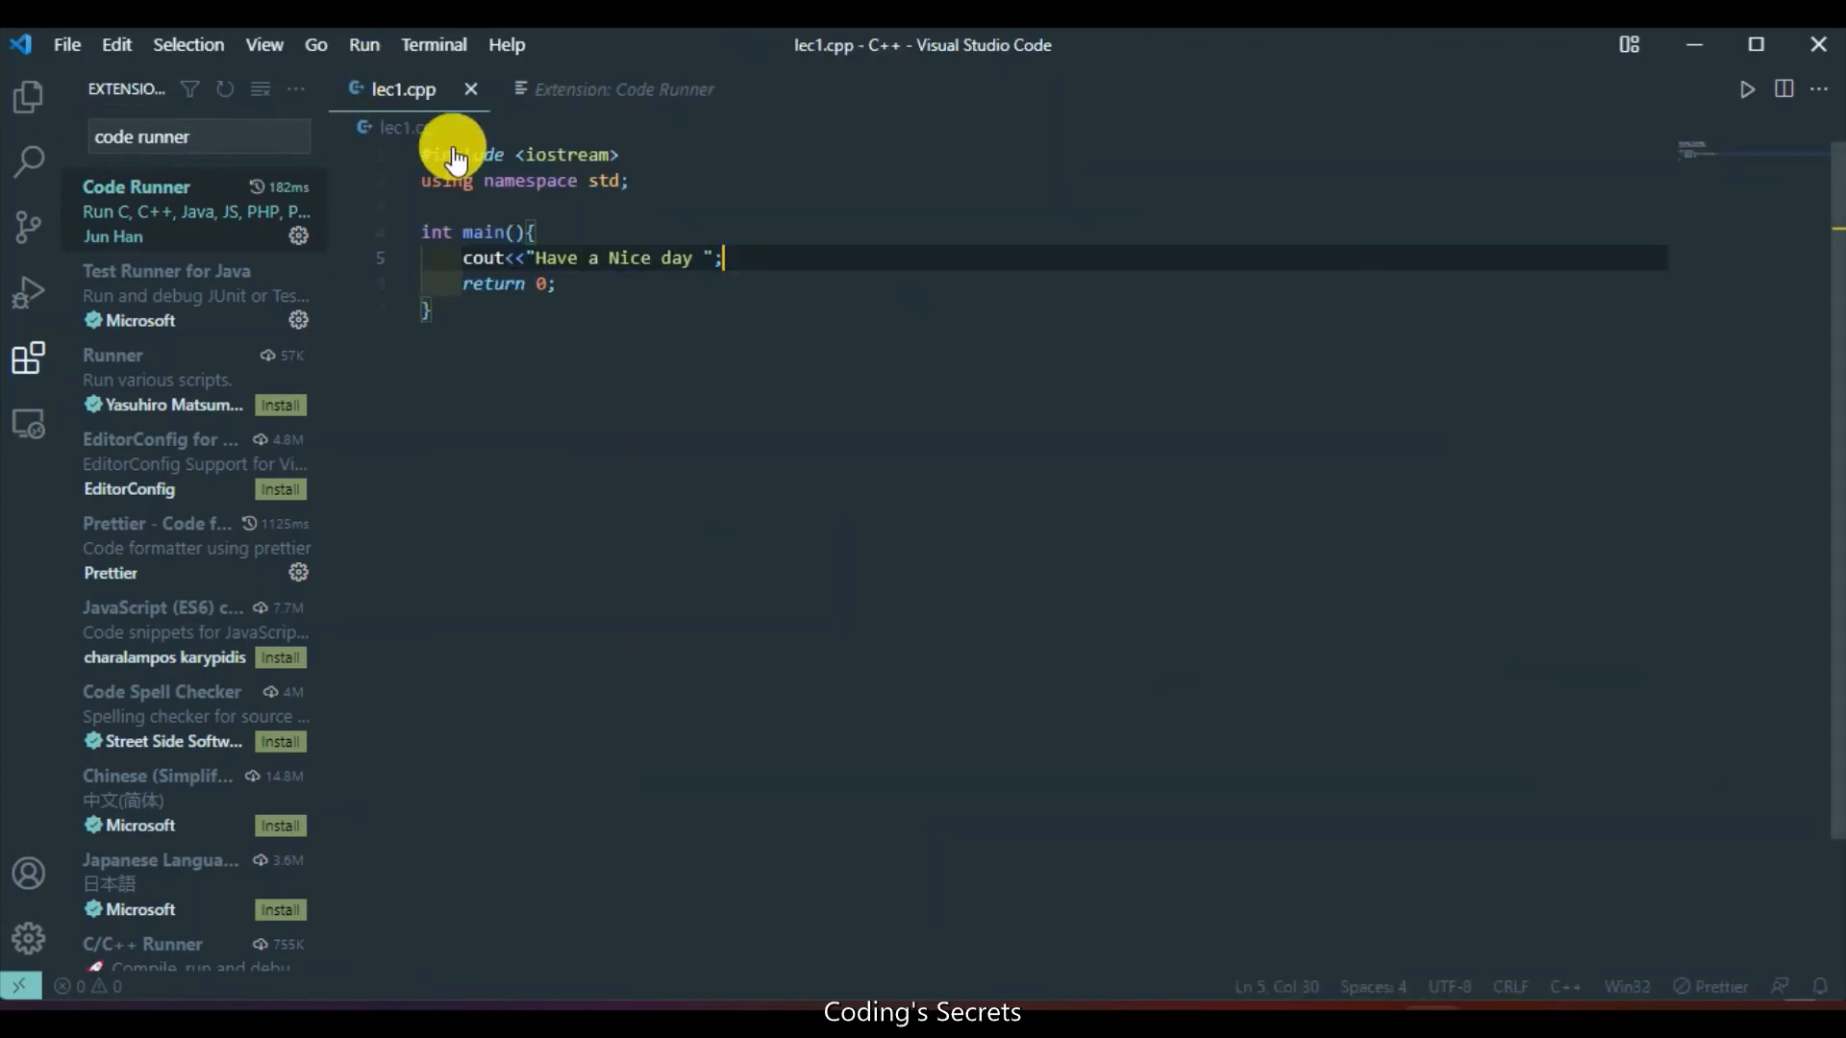
Run lec1.cpp, check its printed output in the maximized terminal, and kill the terminal.
click(754, 315)
click(1746, 91)
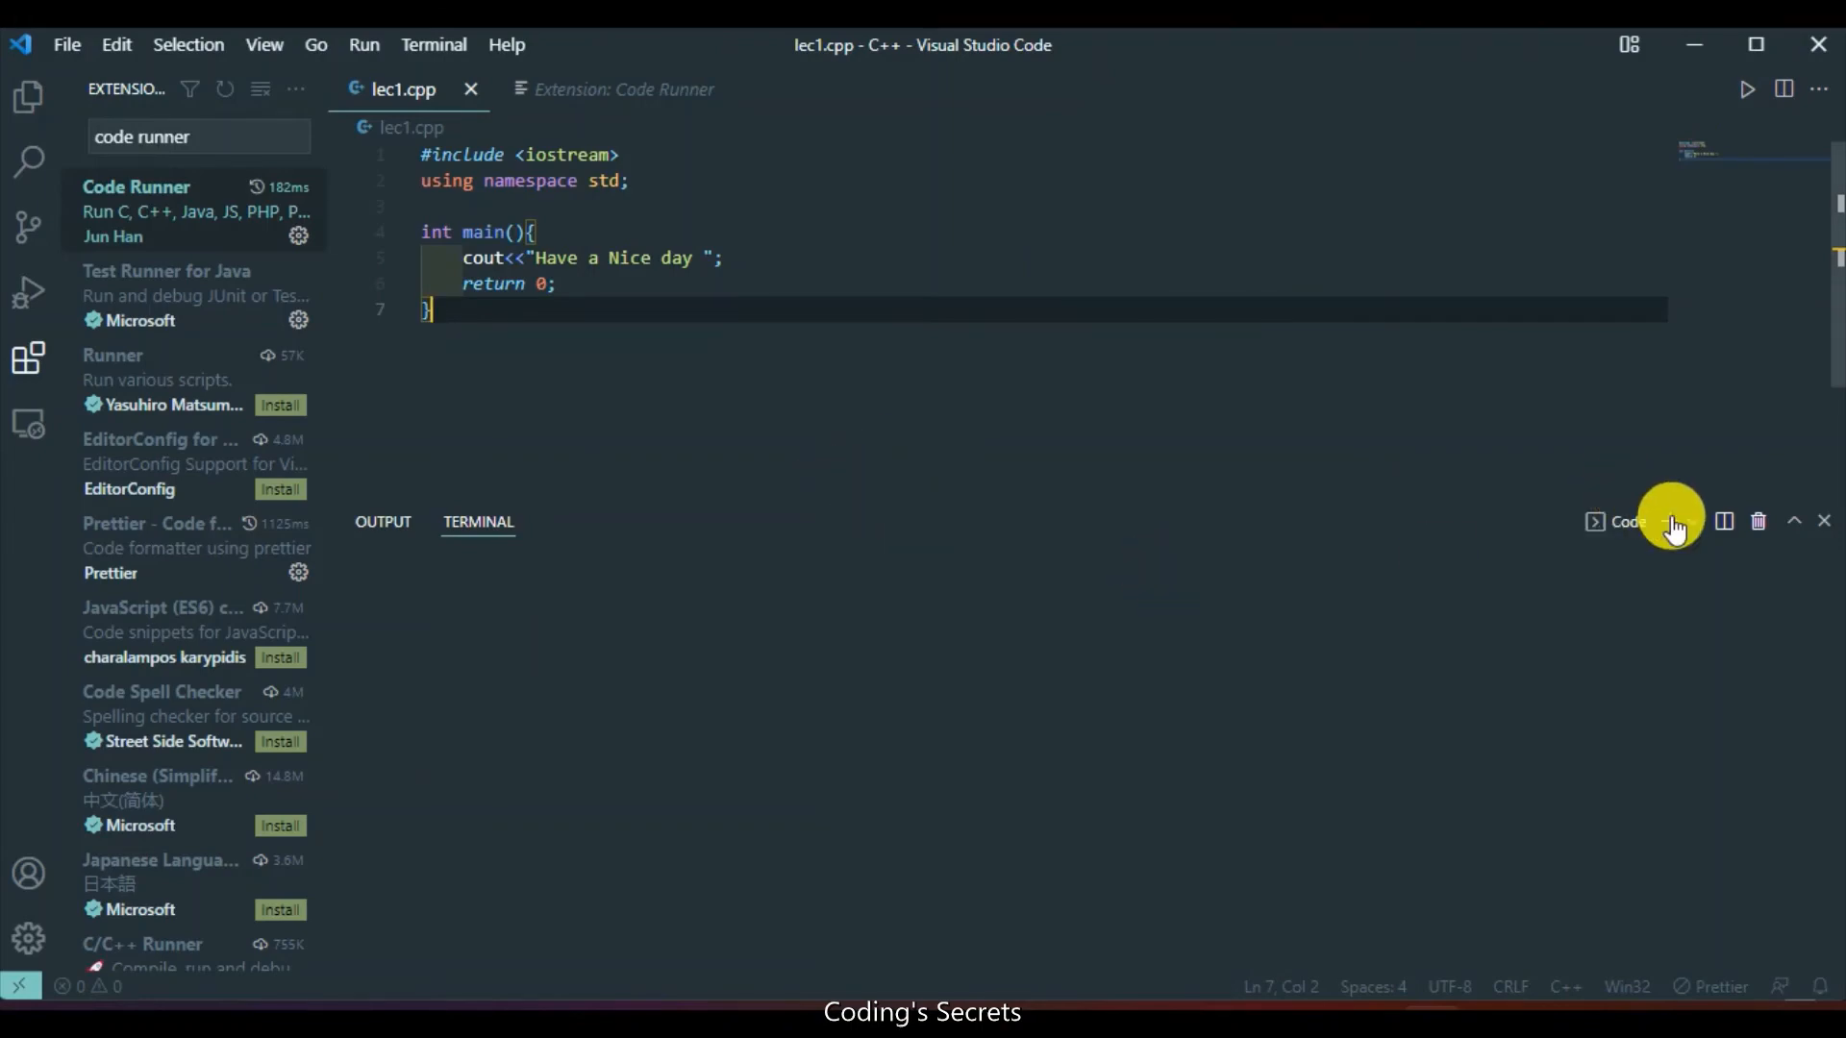
click(1796, 523)
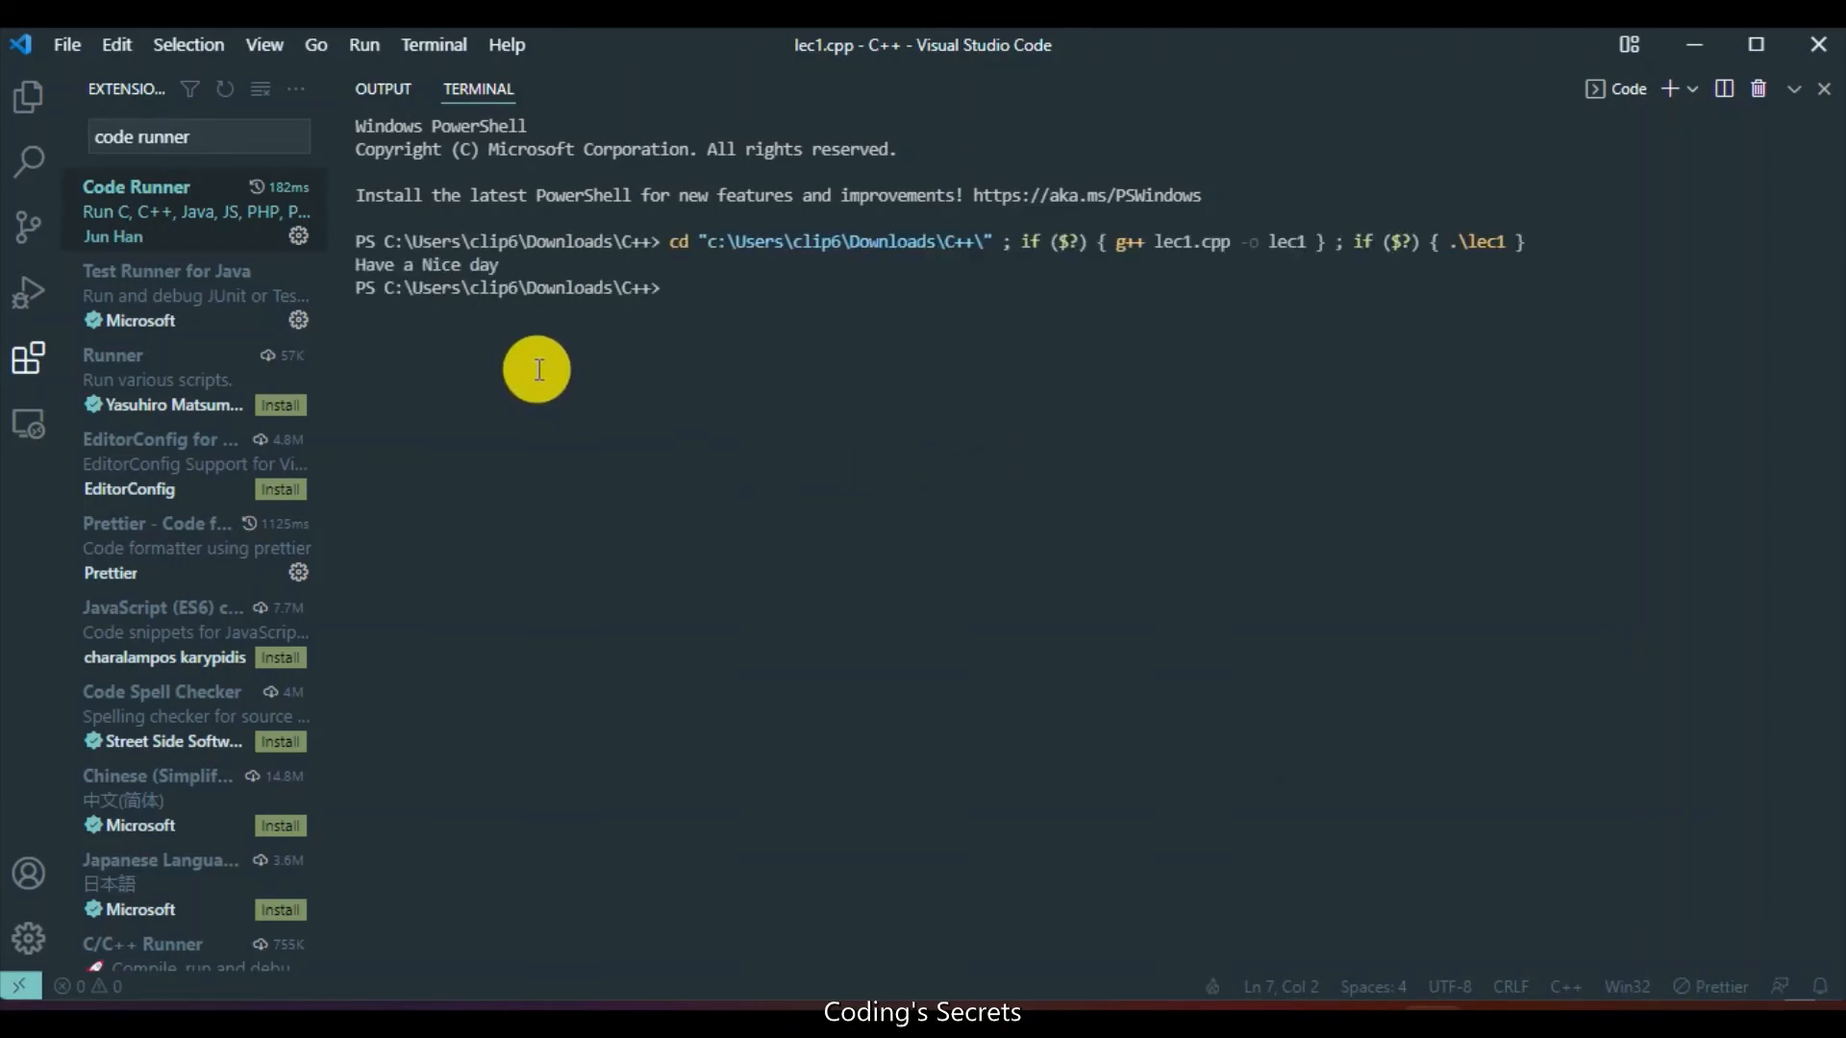
drag(509, 268, 312, 267)
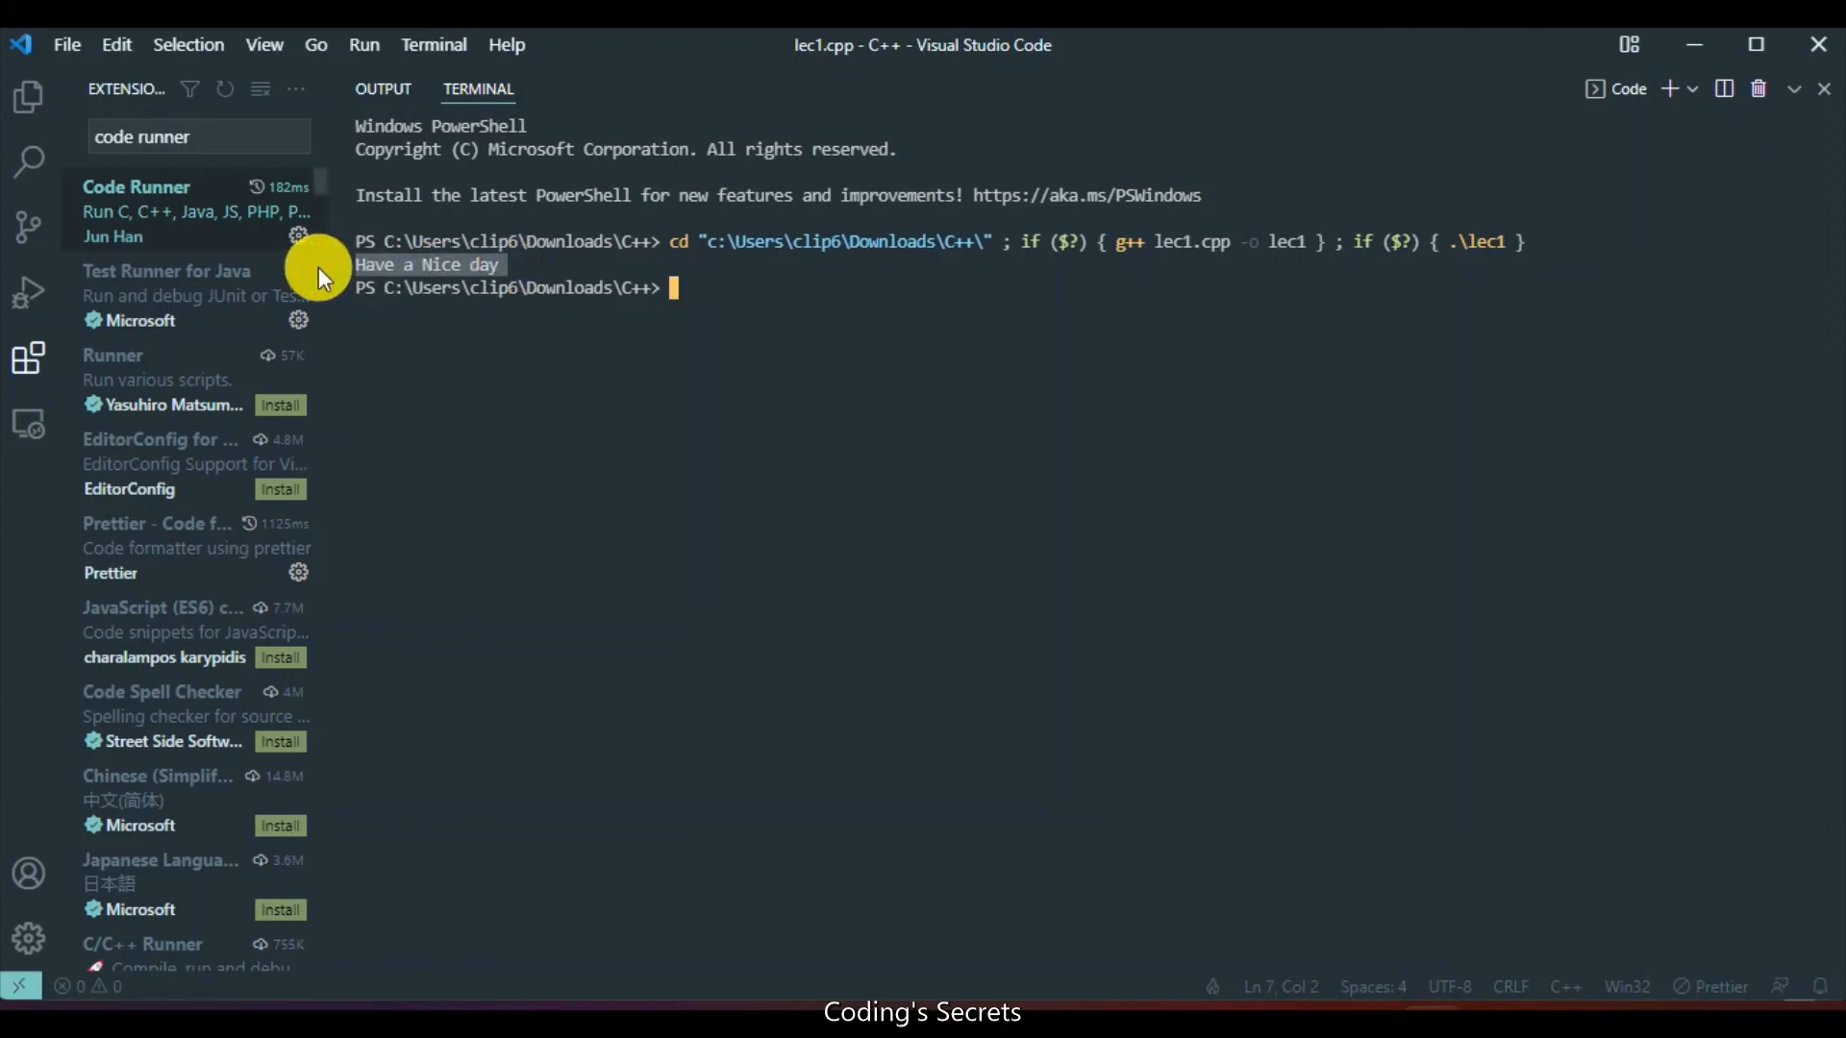
click(662, 510)
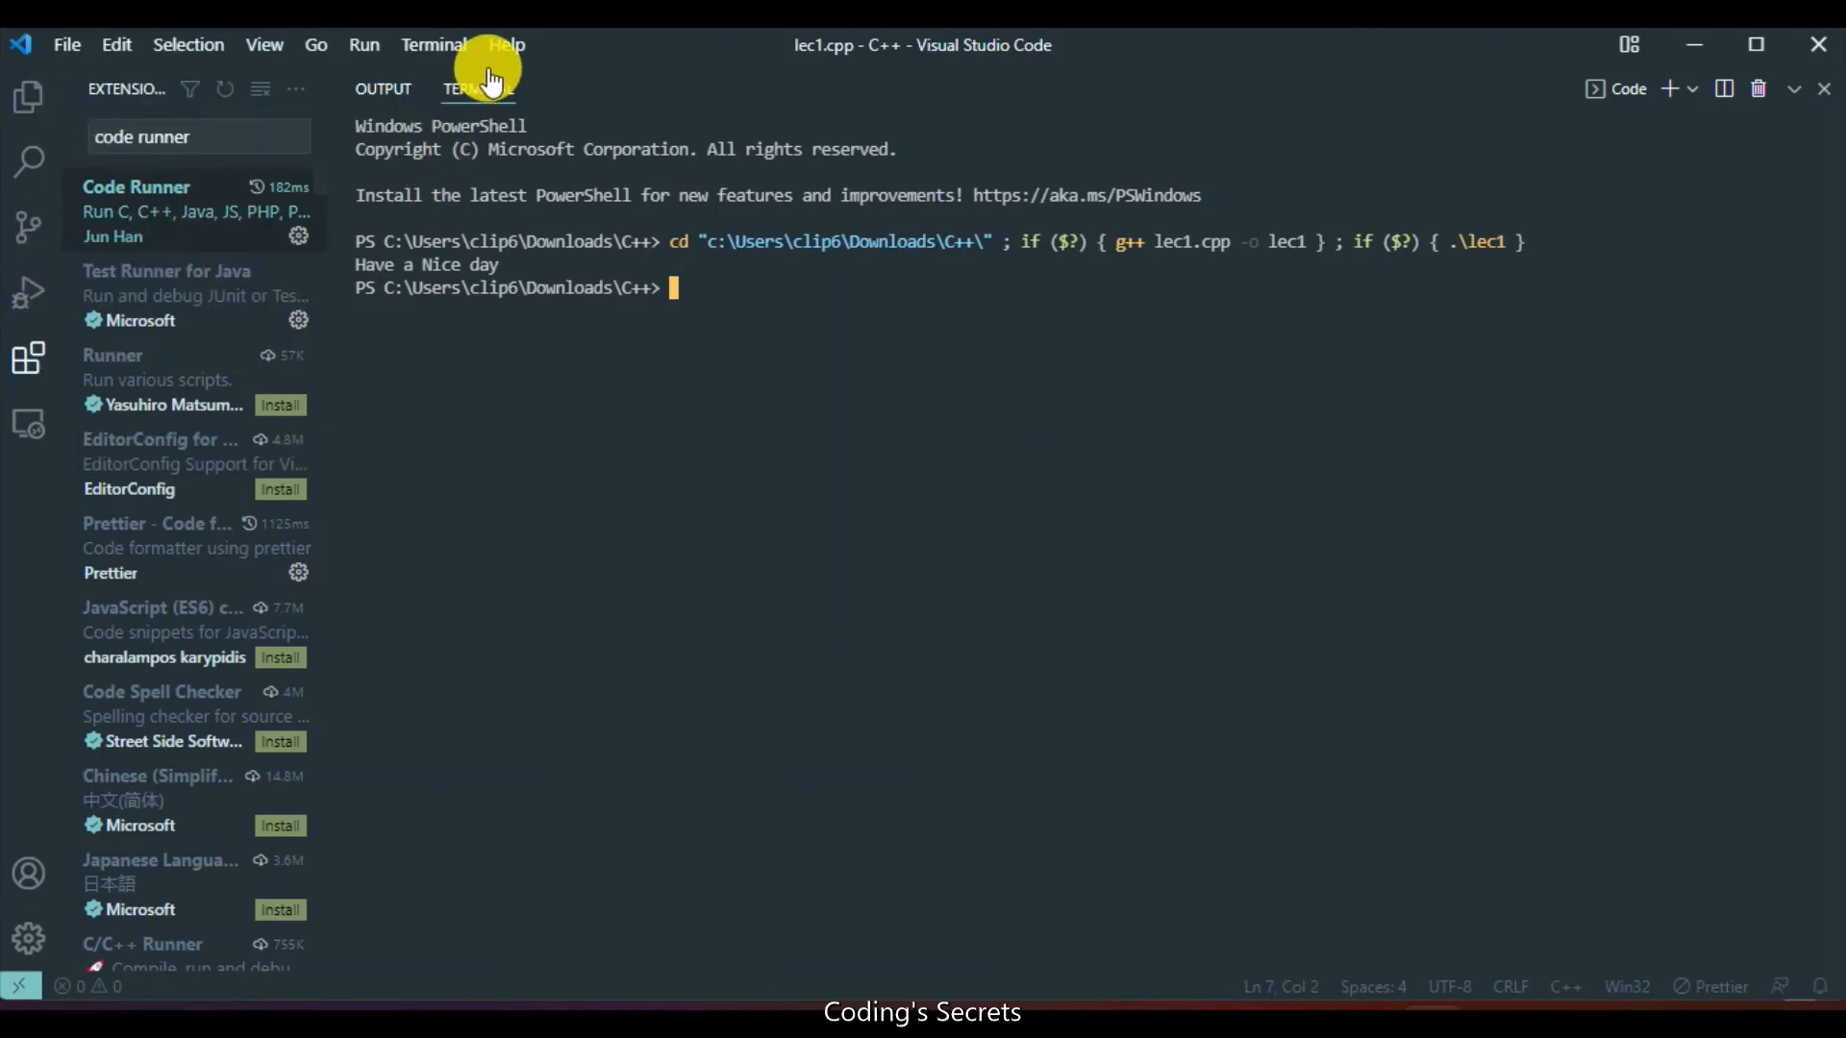
click(1759, 88)
Show the file explorer, duplicate the cout line in main(), and change the copy's text to "Code successfully run ".
key(ctrl+shift+e)
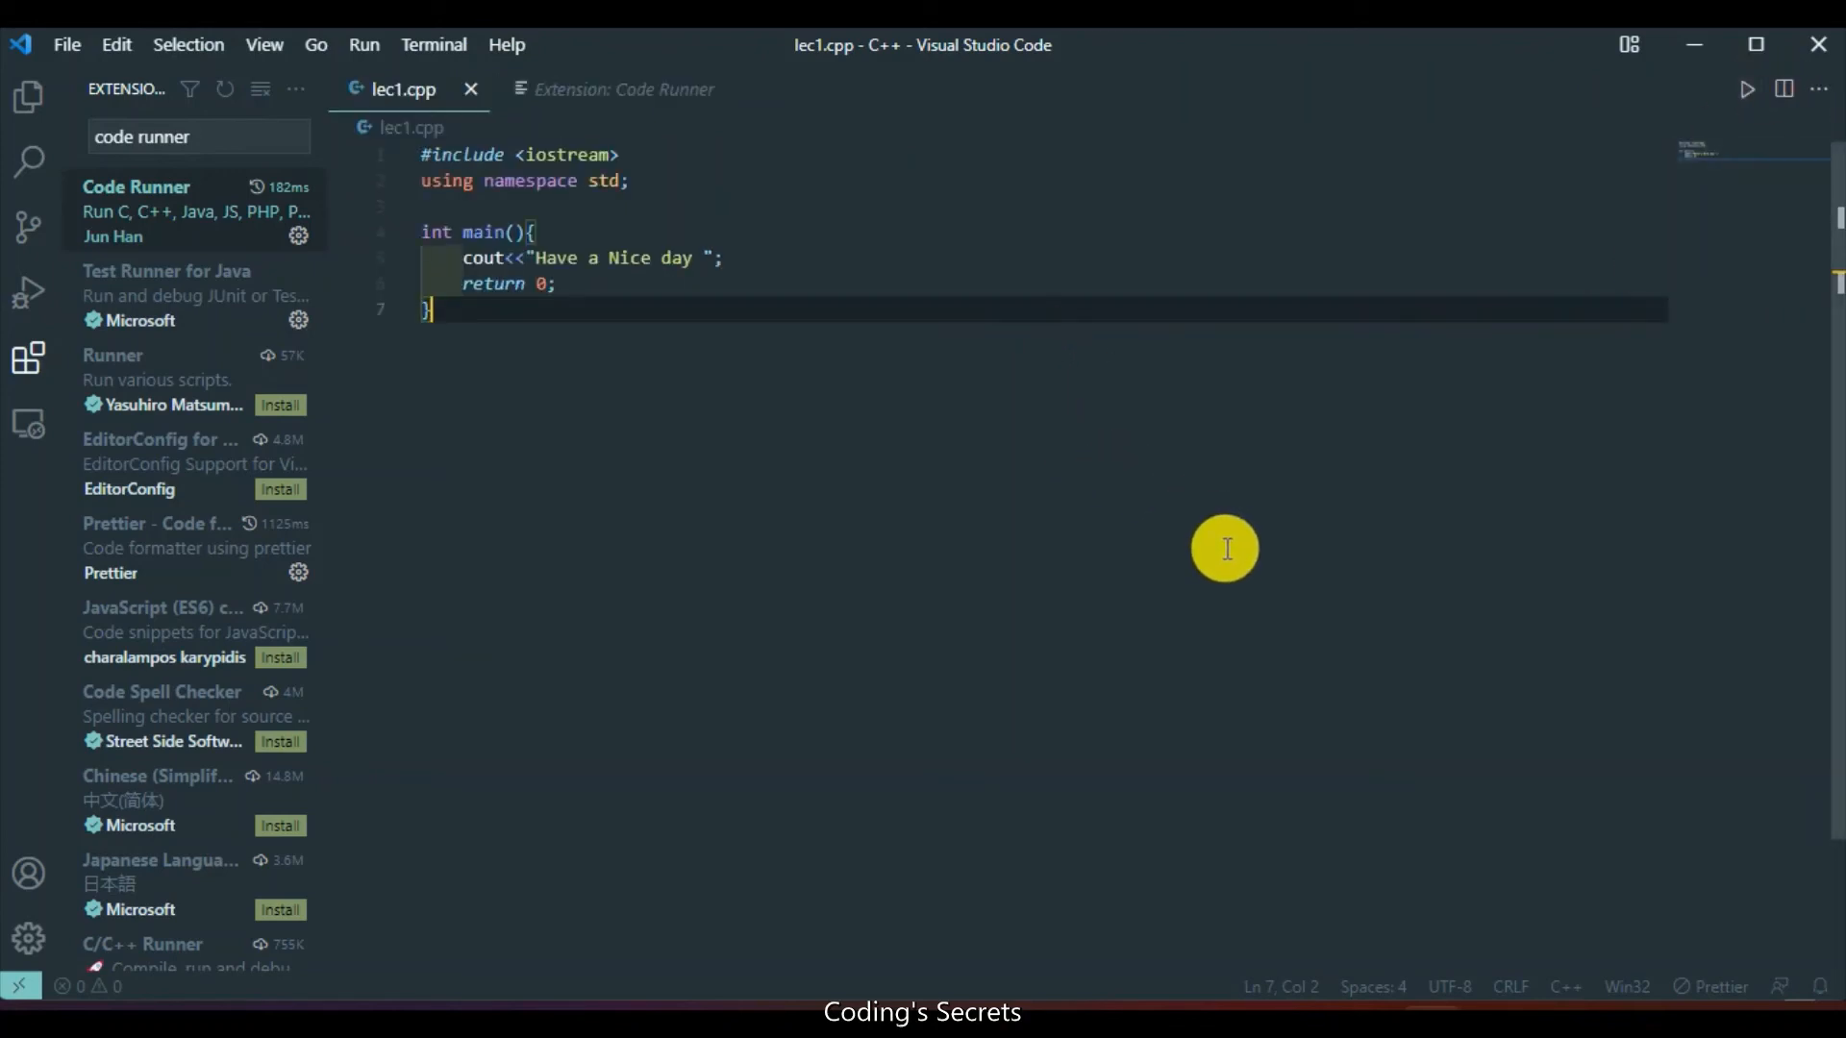
click(821, 256)
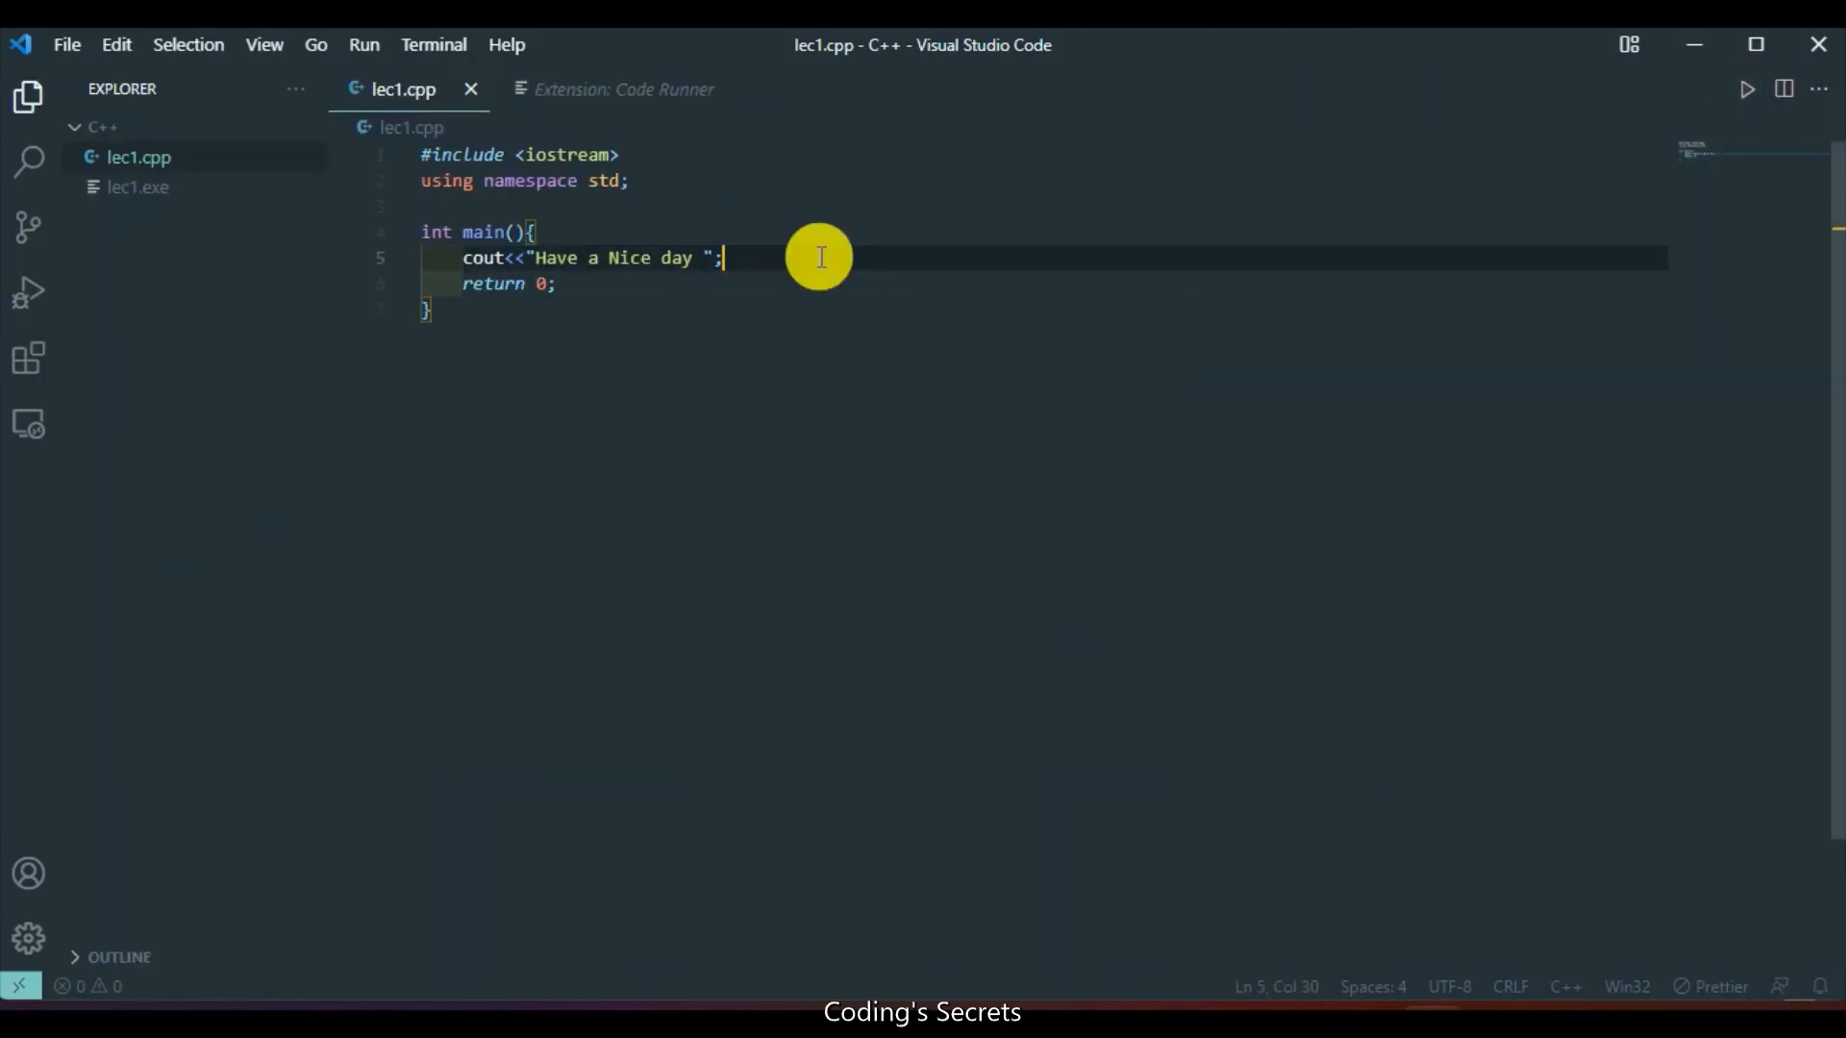
key(shift+alt+Down)
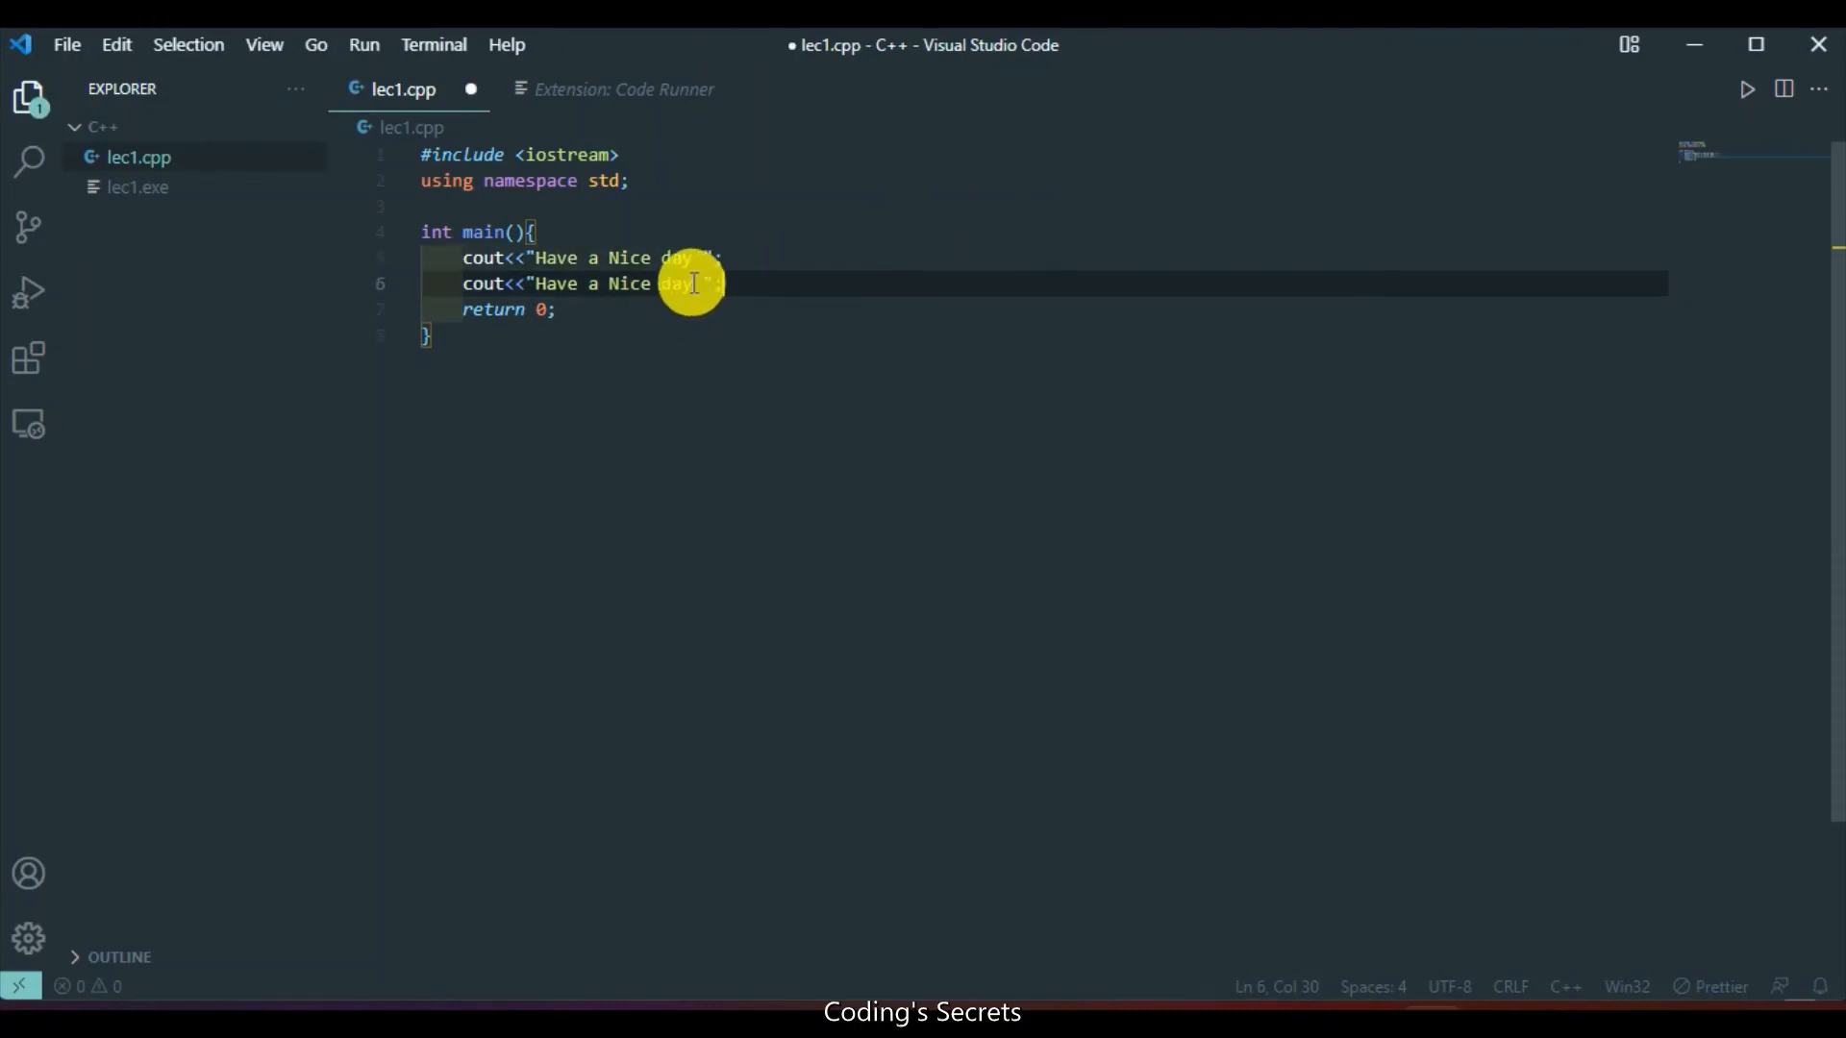
drag(692, 281, 534, 287)
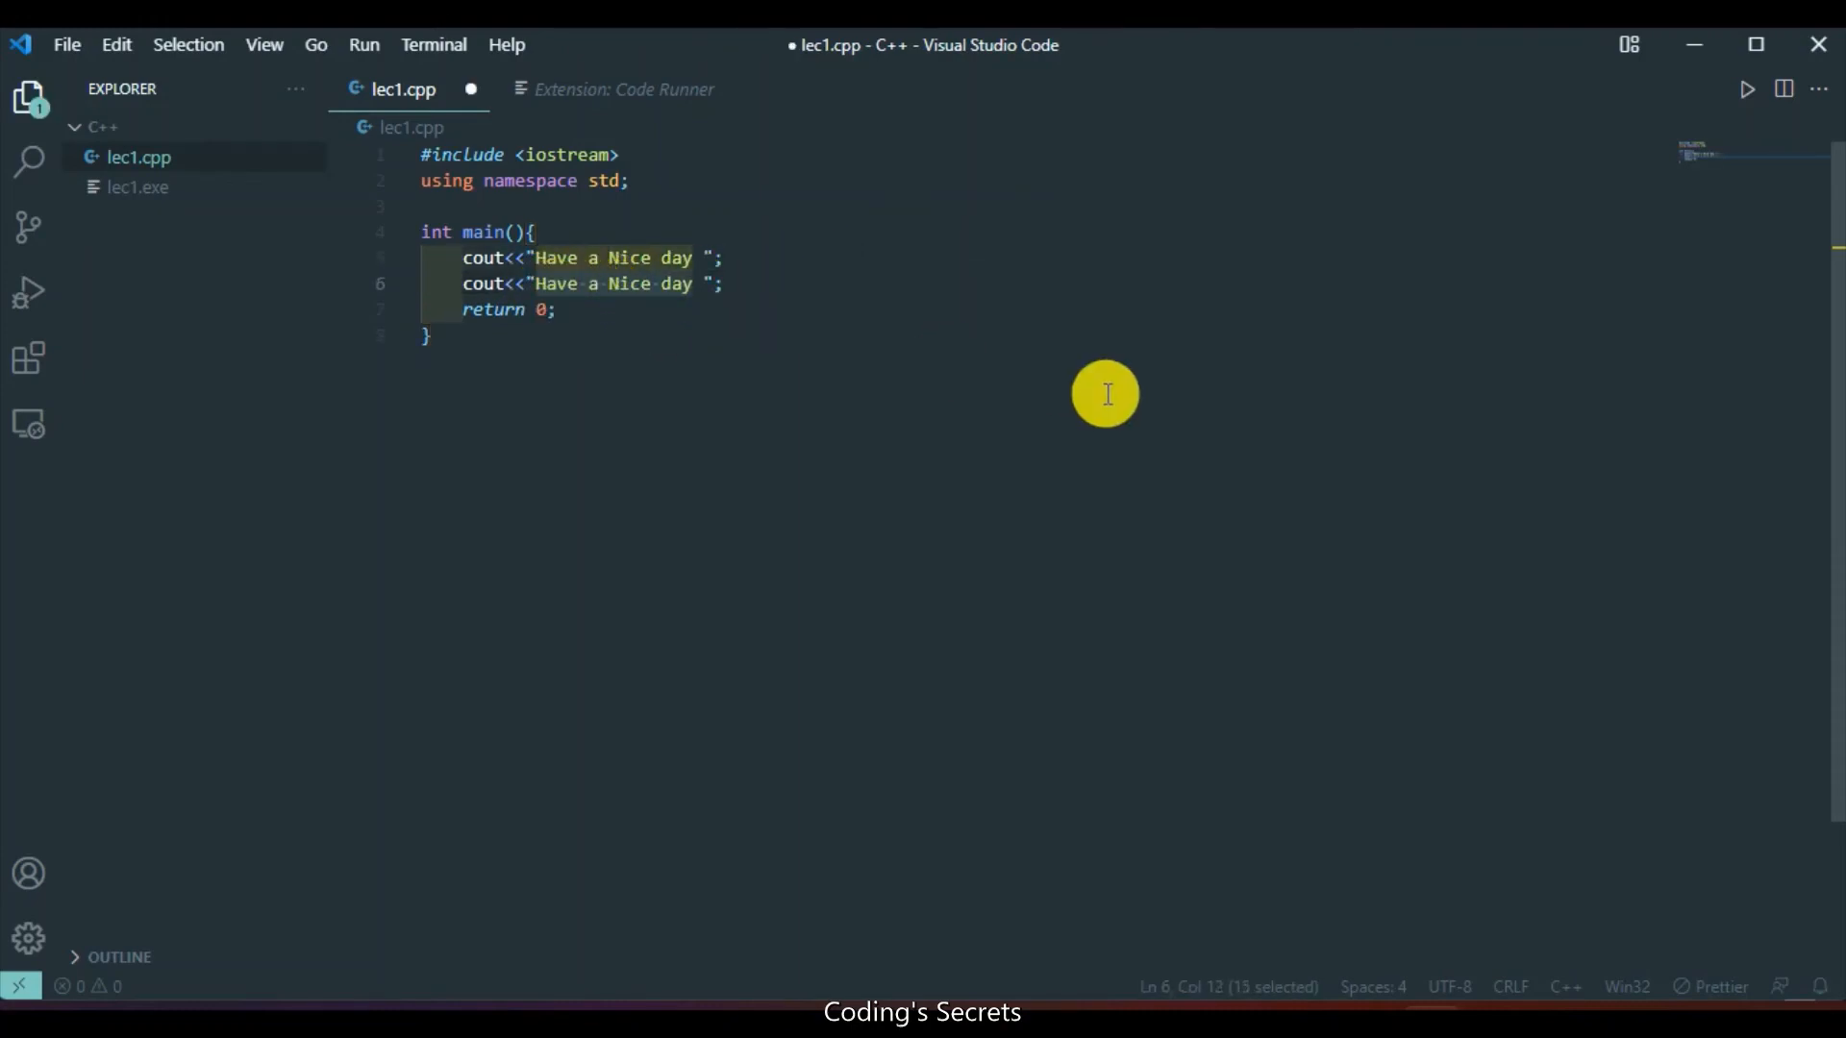
key(BackSpace)
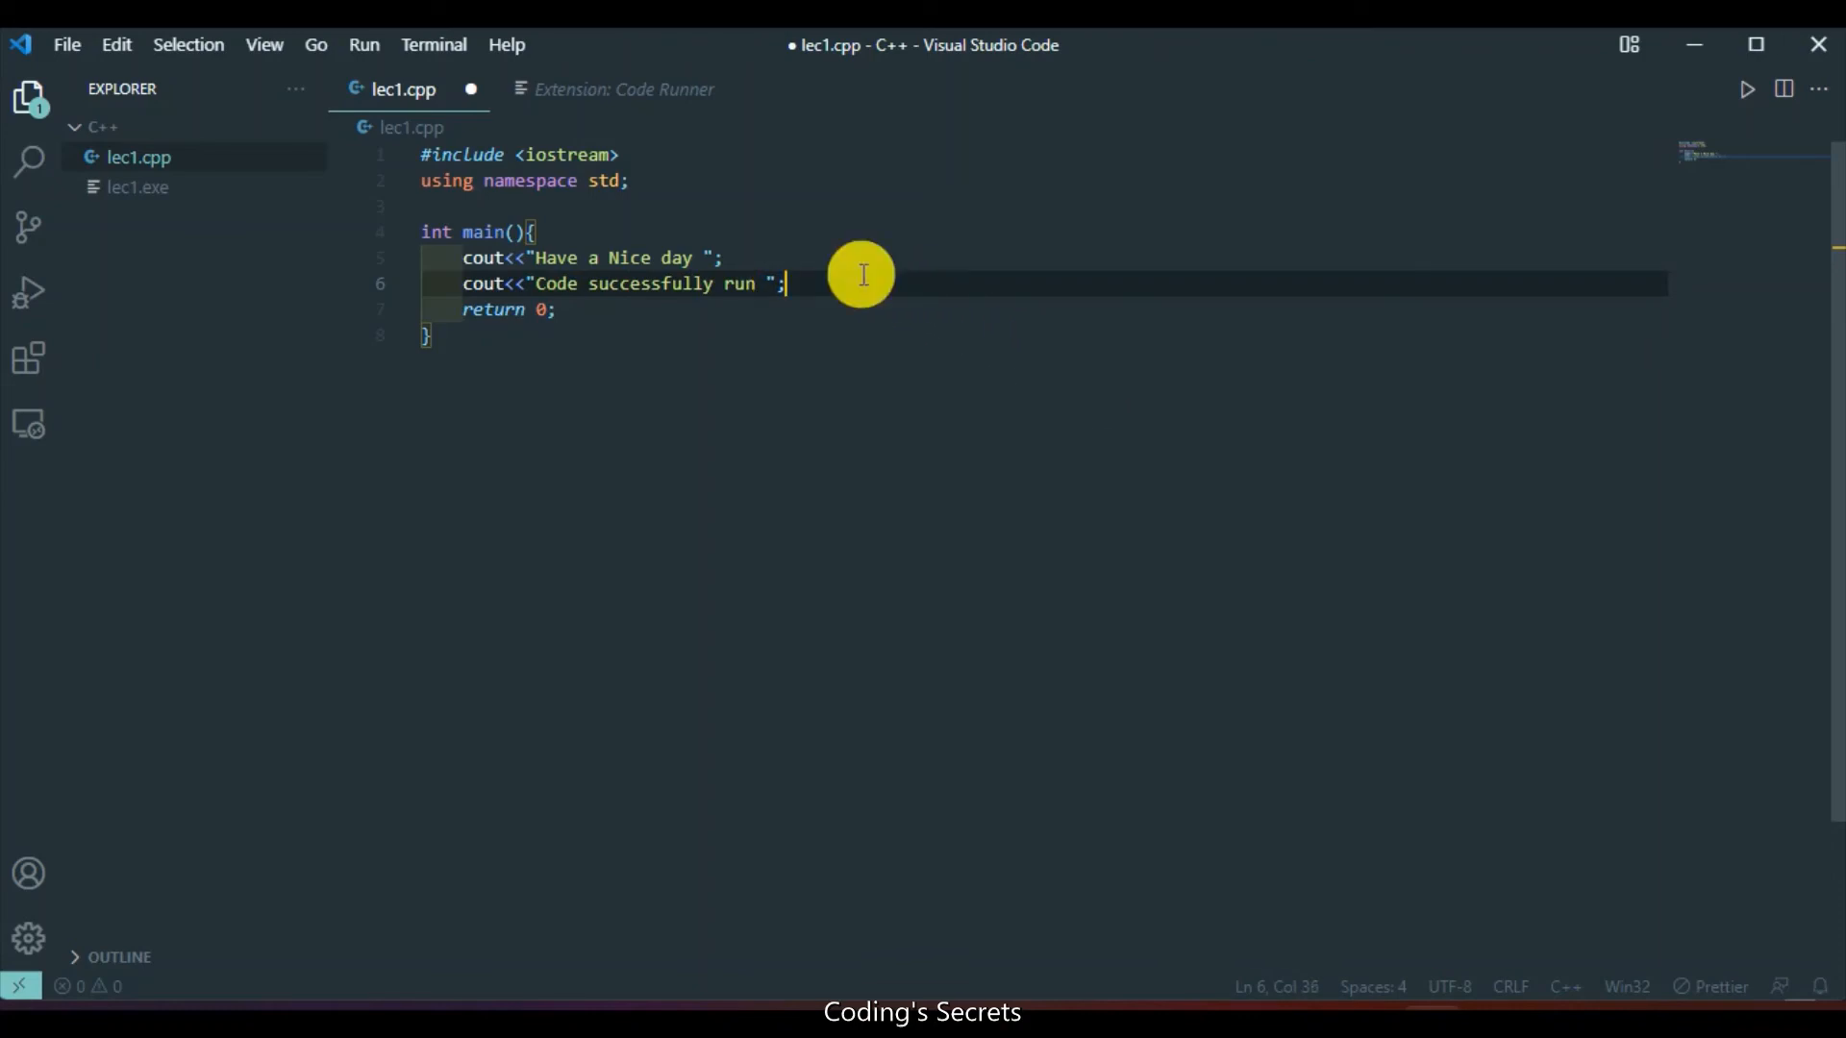
Duplicate the second cout line and change the new copy's text to "Welcome to Coding's Secrets ".
key(shift+alt+Down)
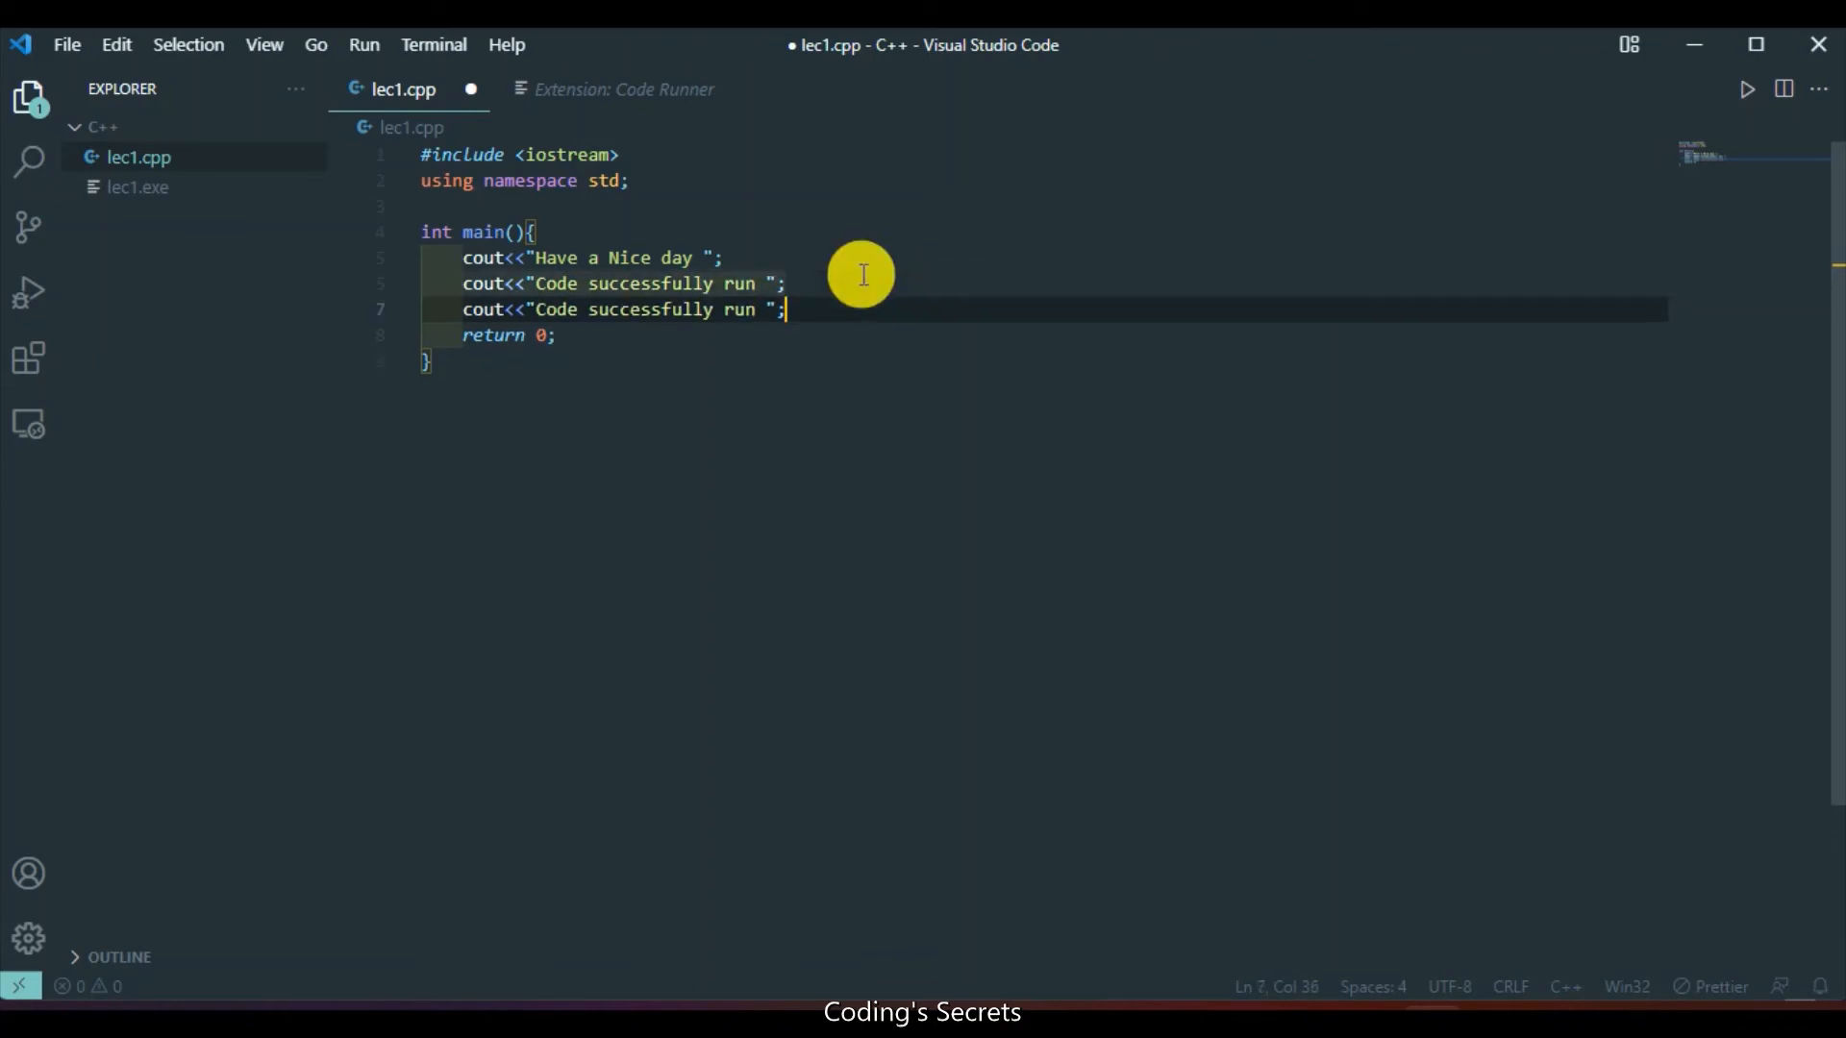
drag(765, 310, 535, 310)
key(BackSpace)
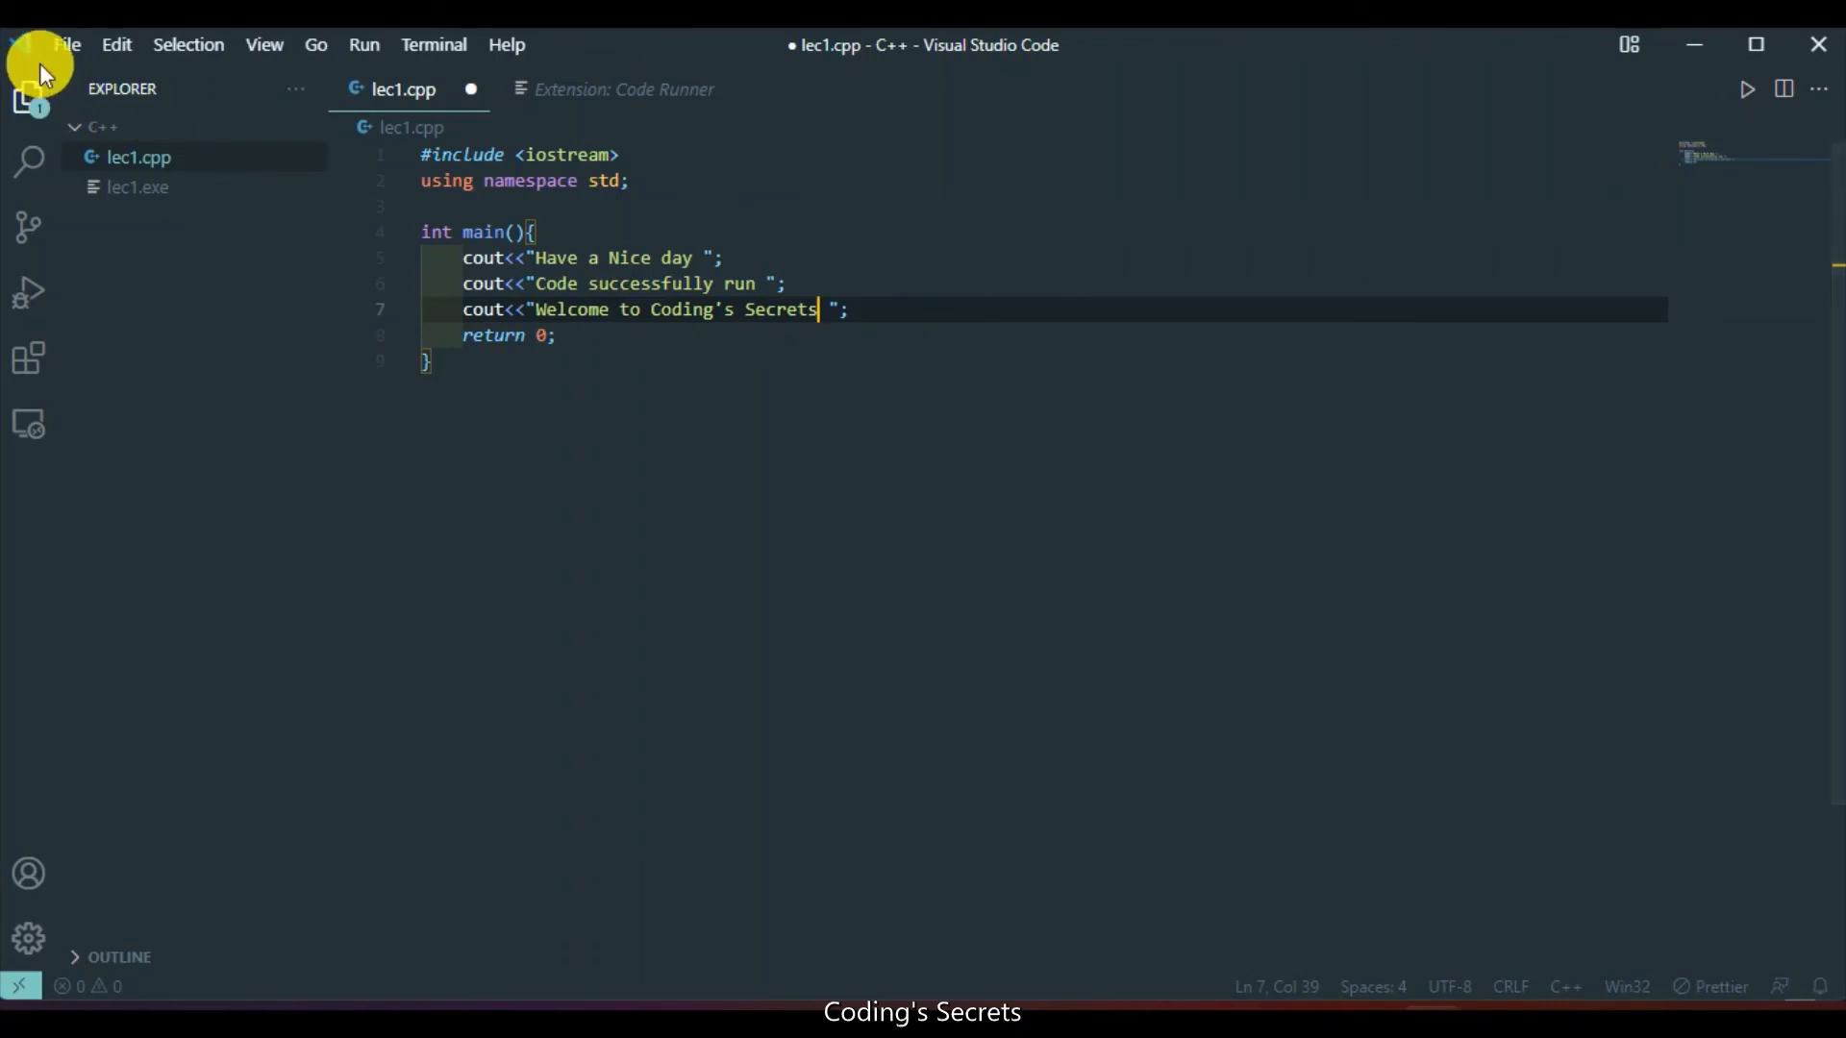
Append <<endl before the semicolon of all three cout lines in main() at once, and save lec1.cpp.
alt+click(714, 256)
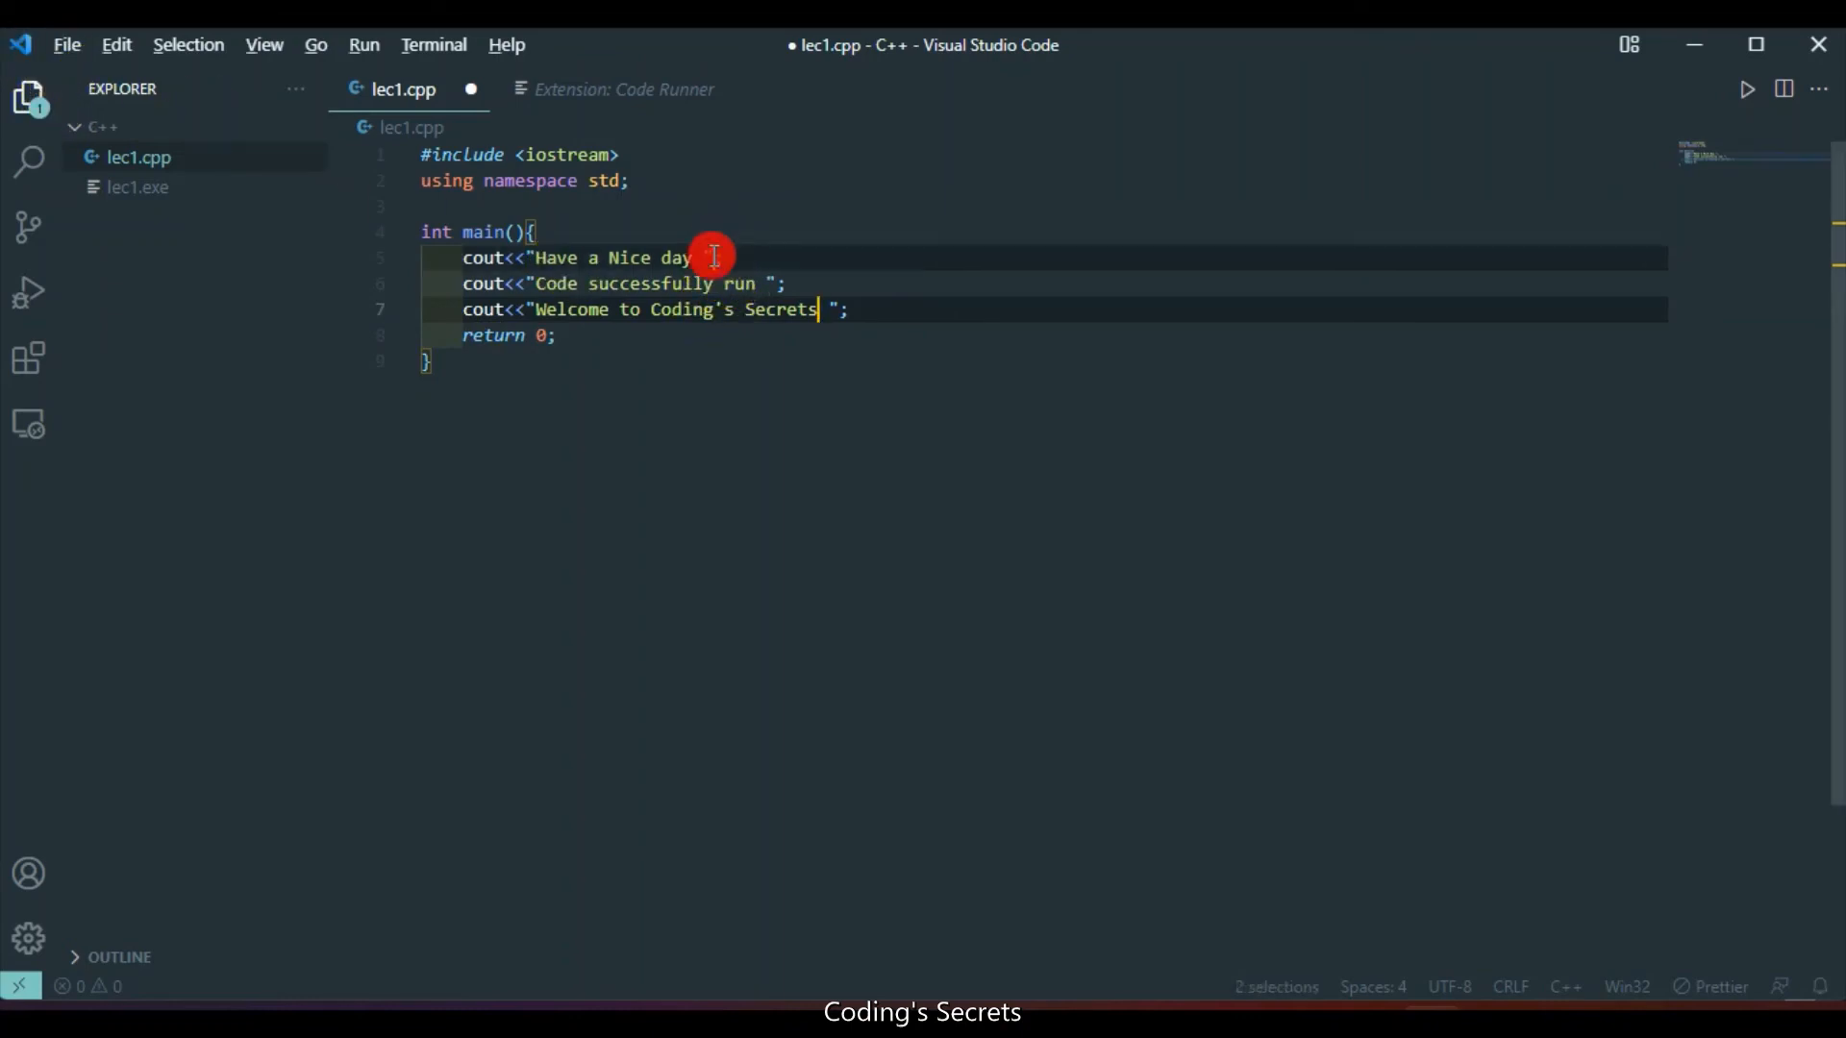
alt+click(775, 282)
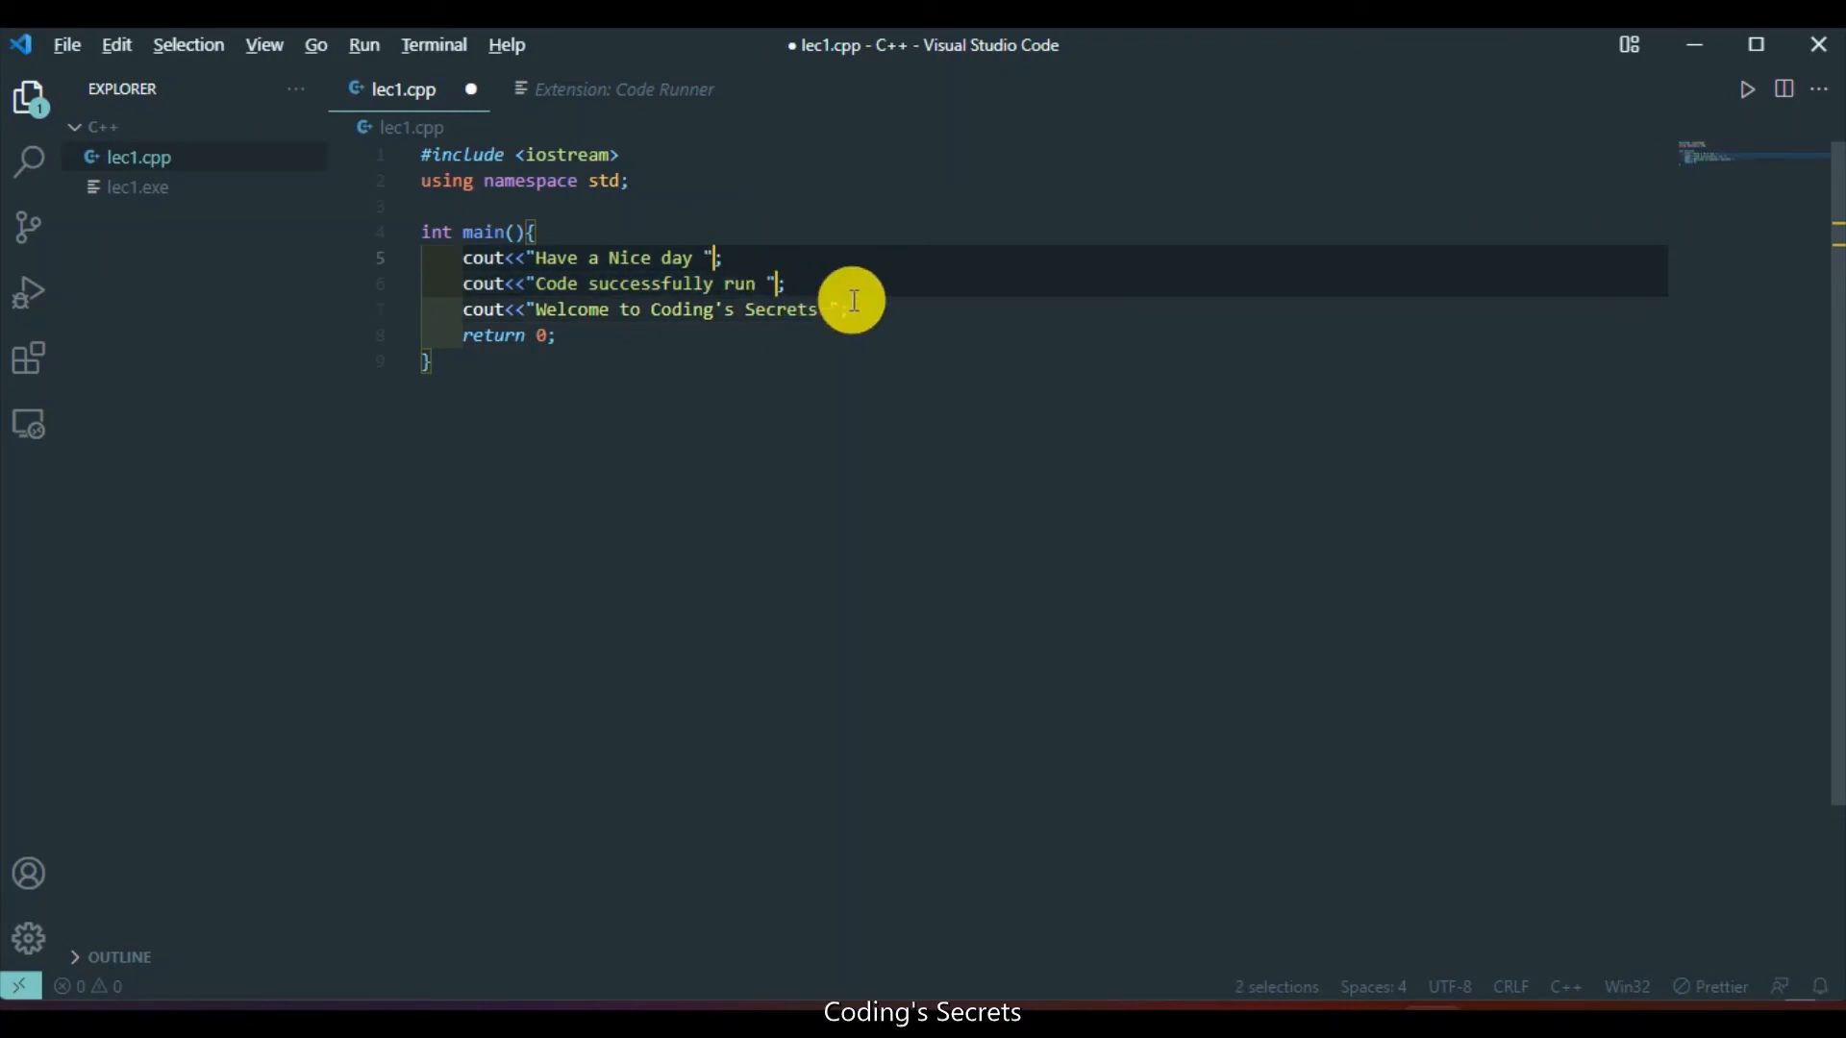
alt+click(844, 309)
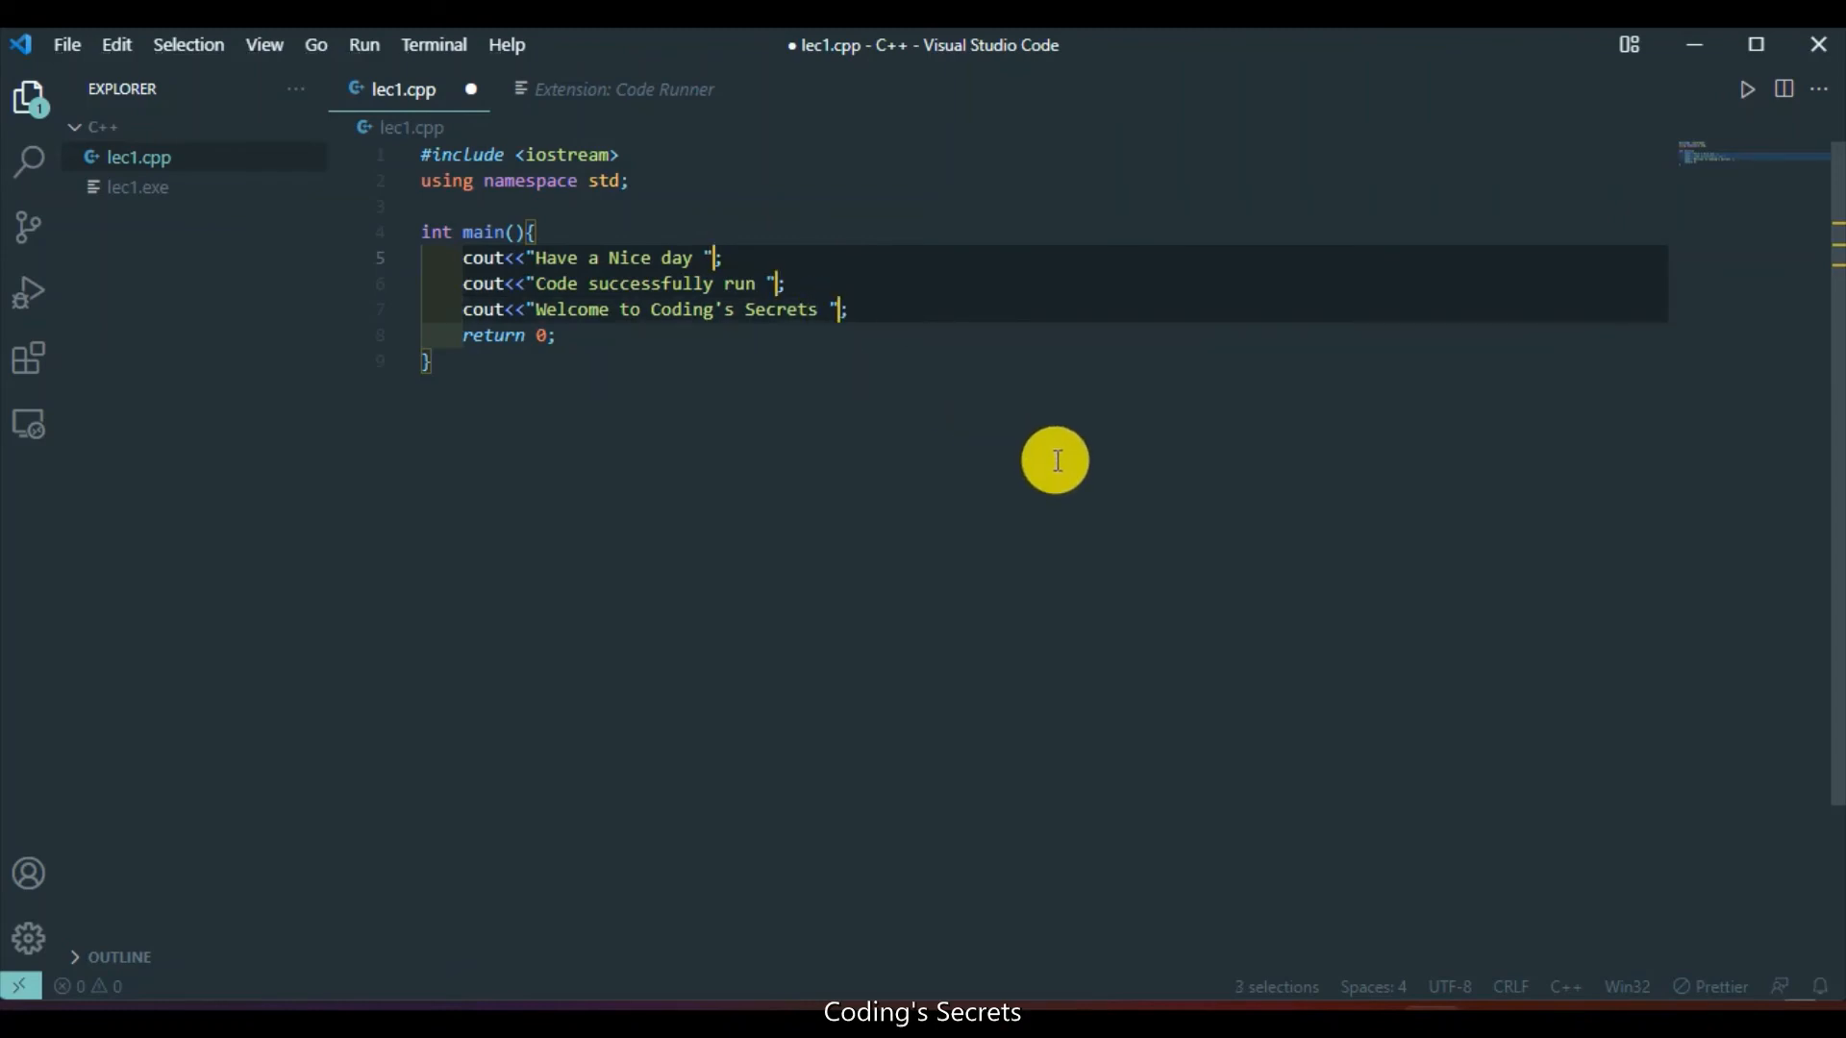
text(<<)
text(endl)
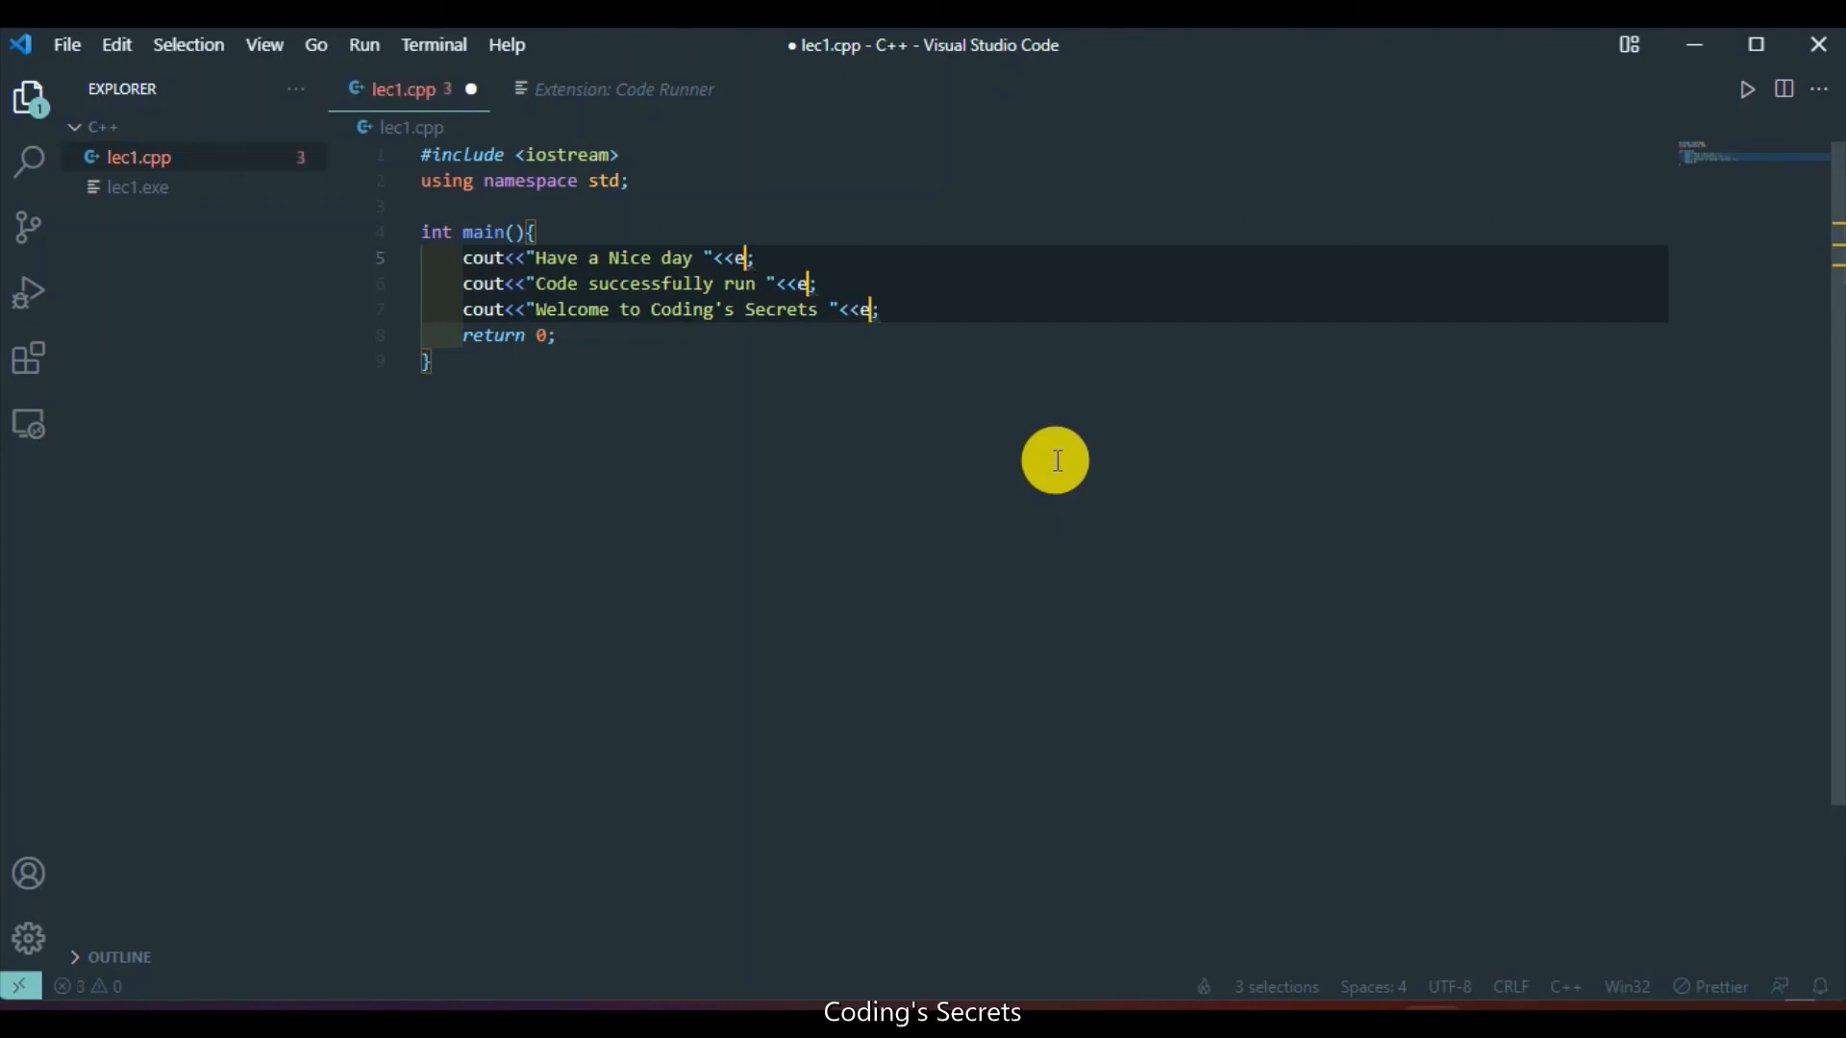
click(743, 598)
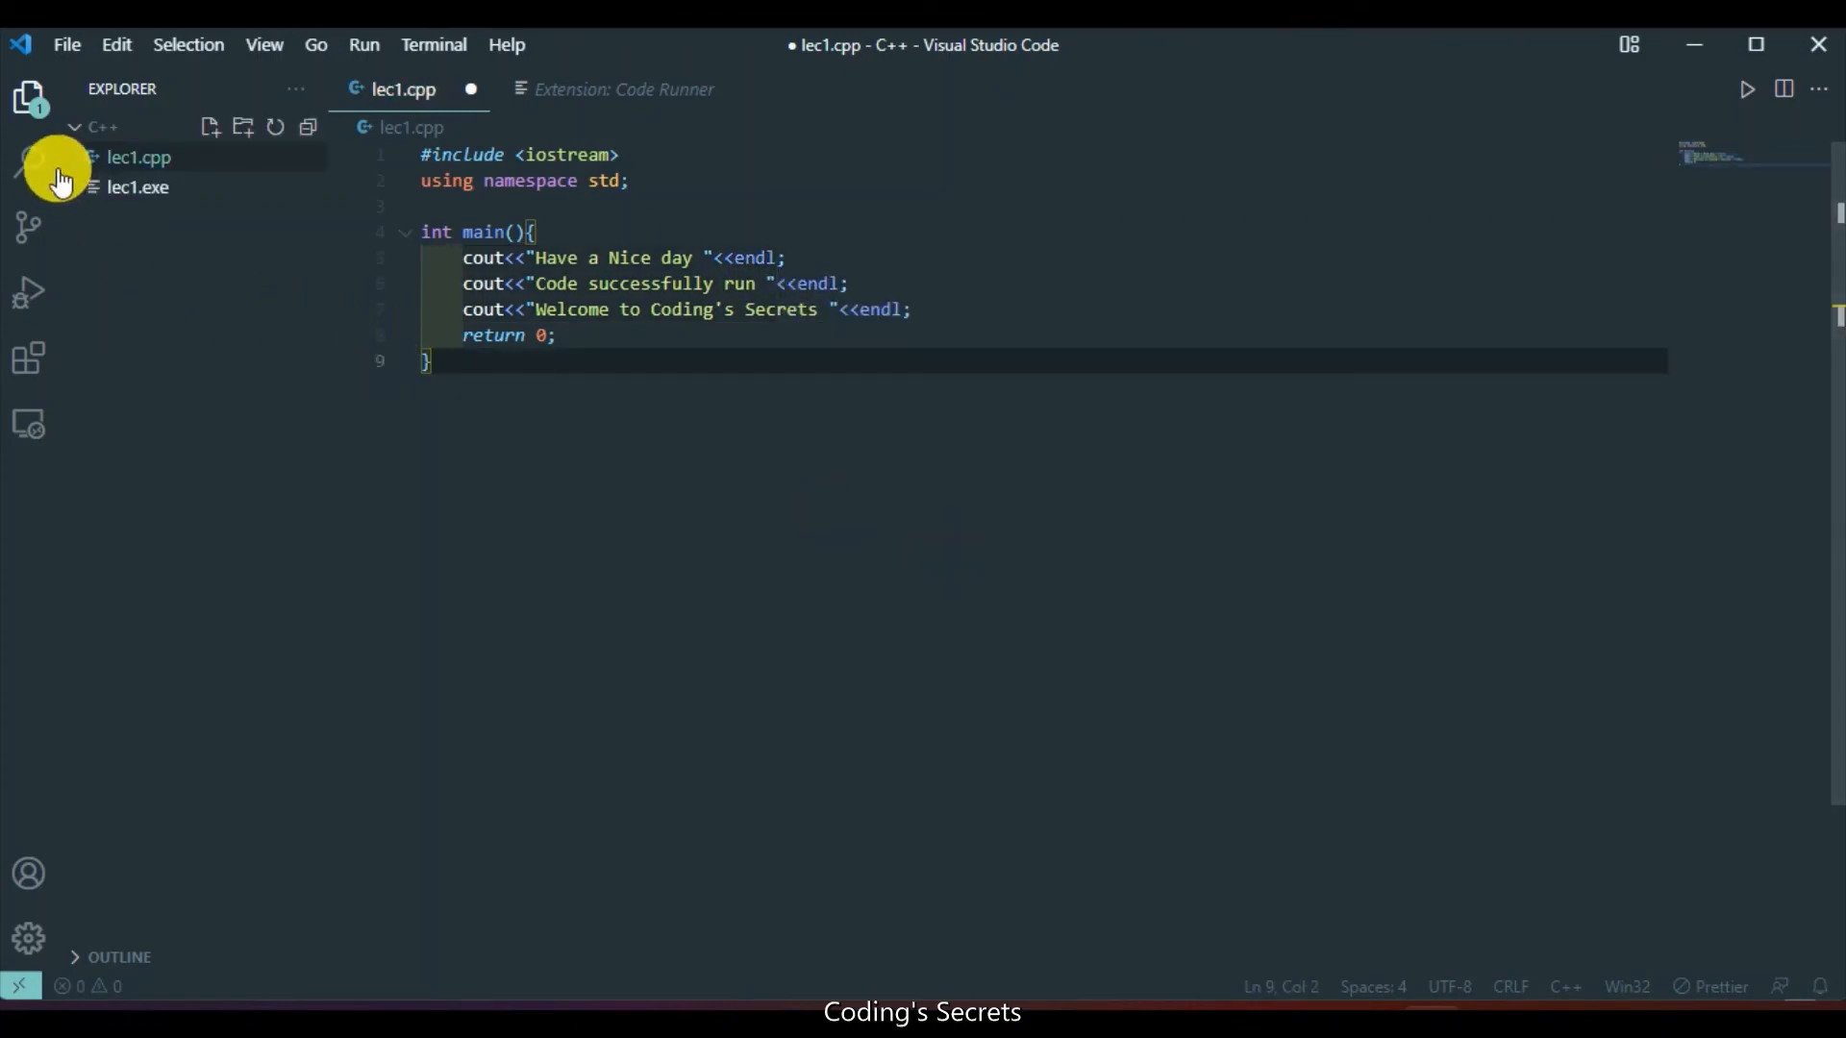
click(68, 45)
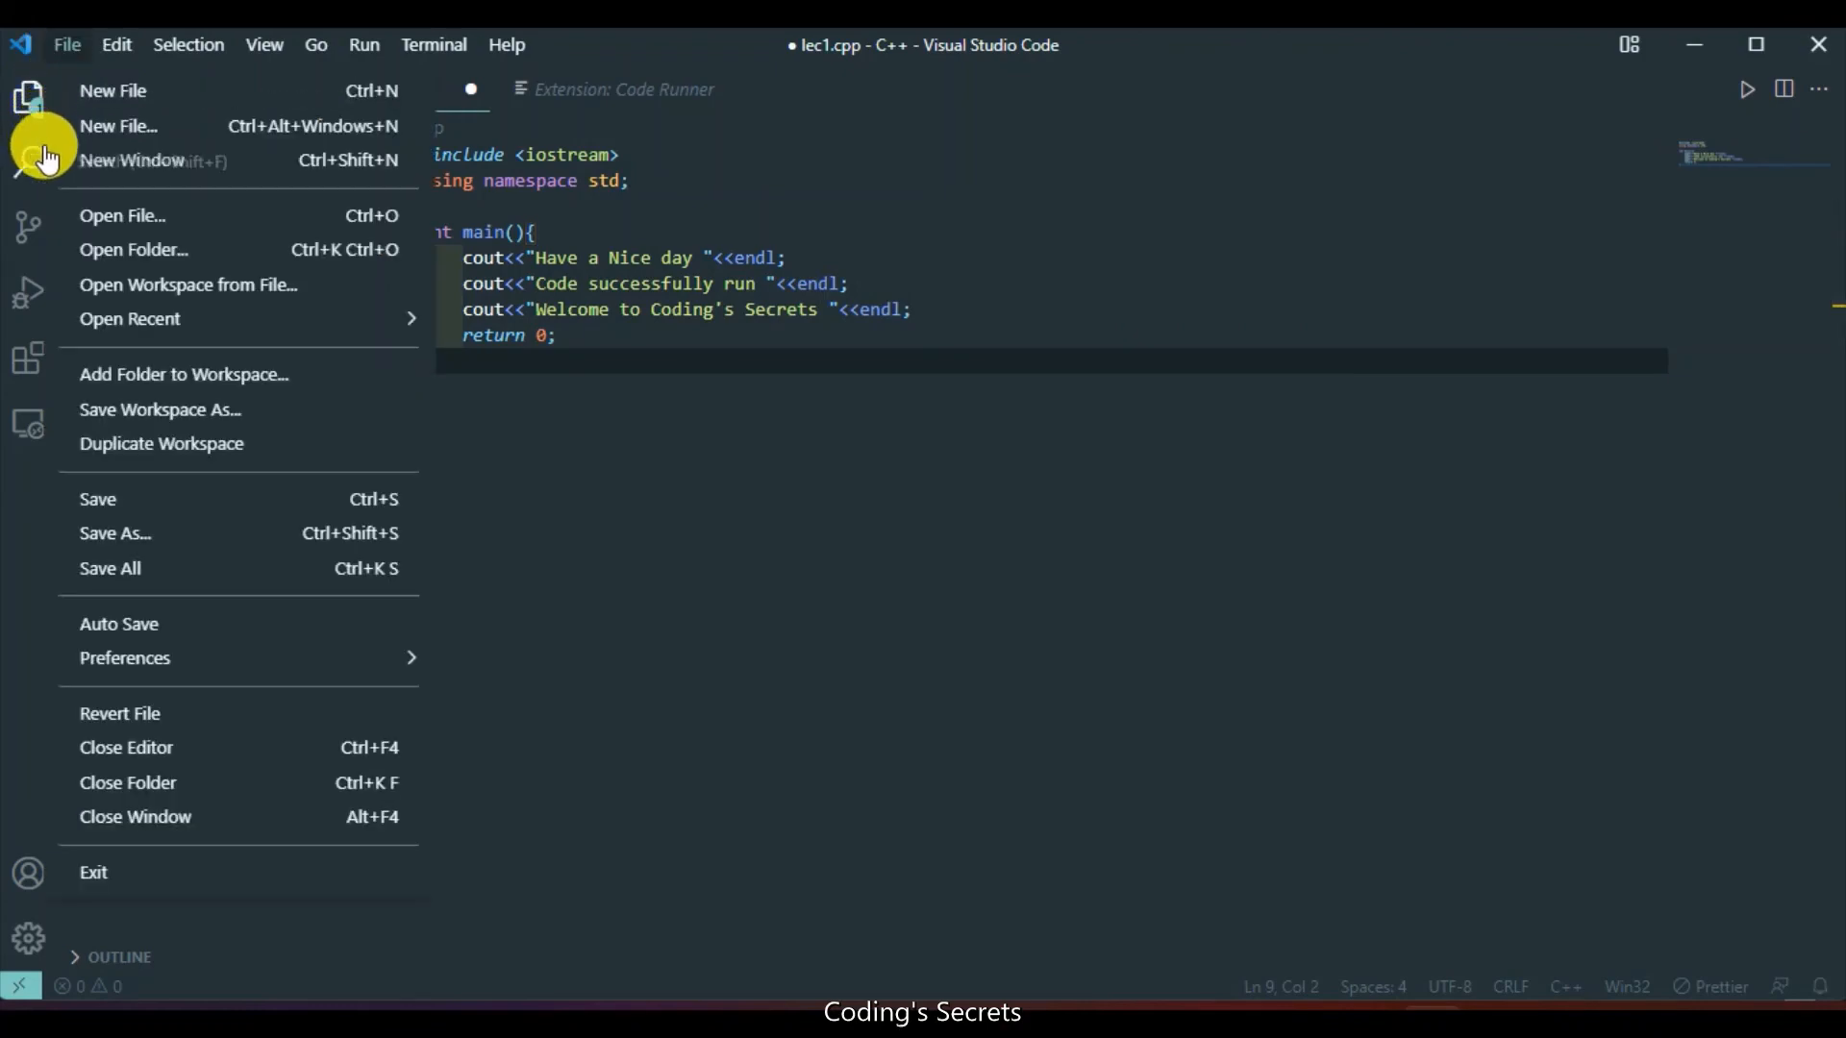
click(123, 497)
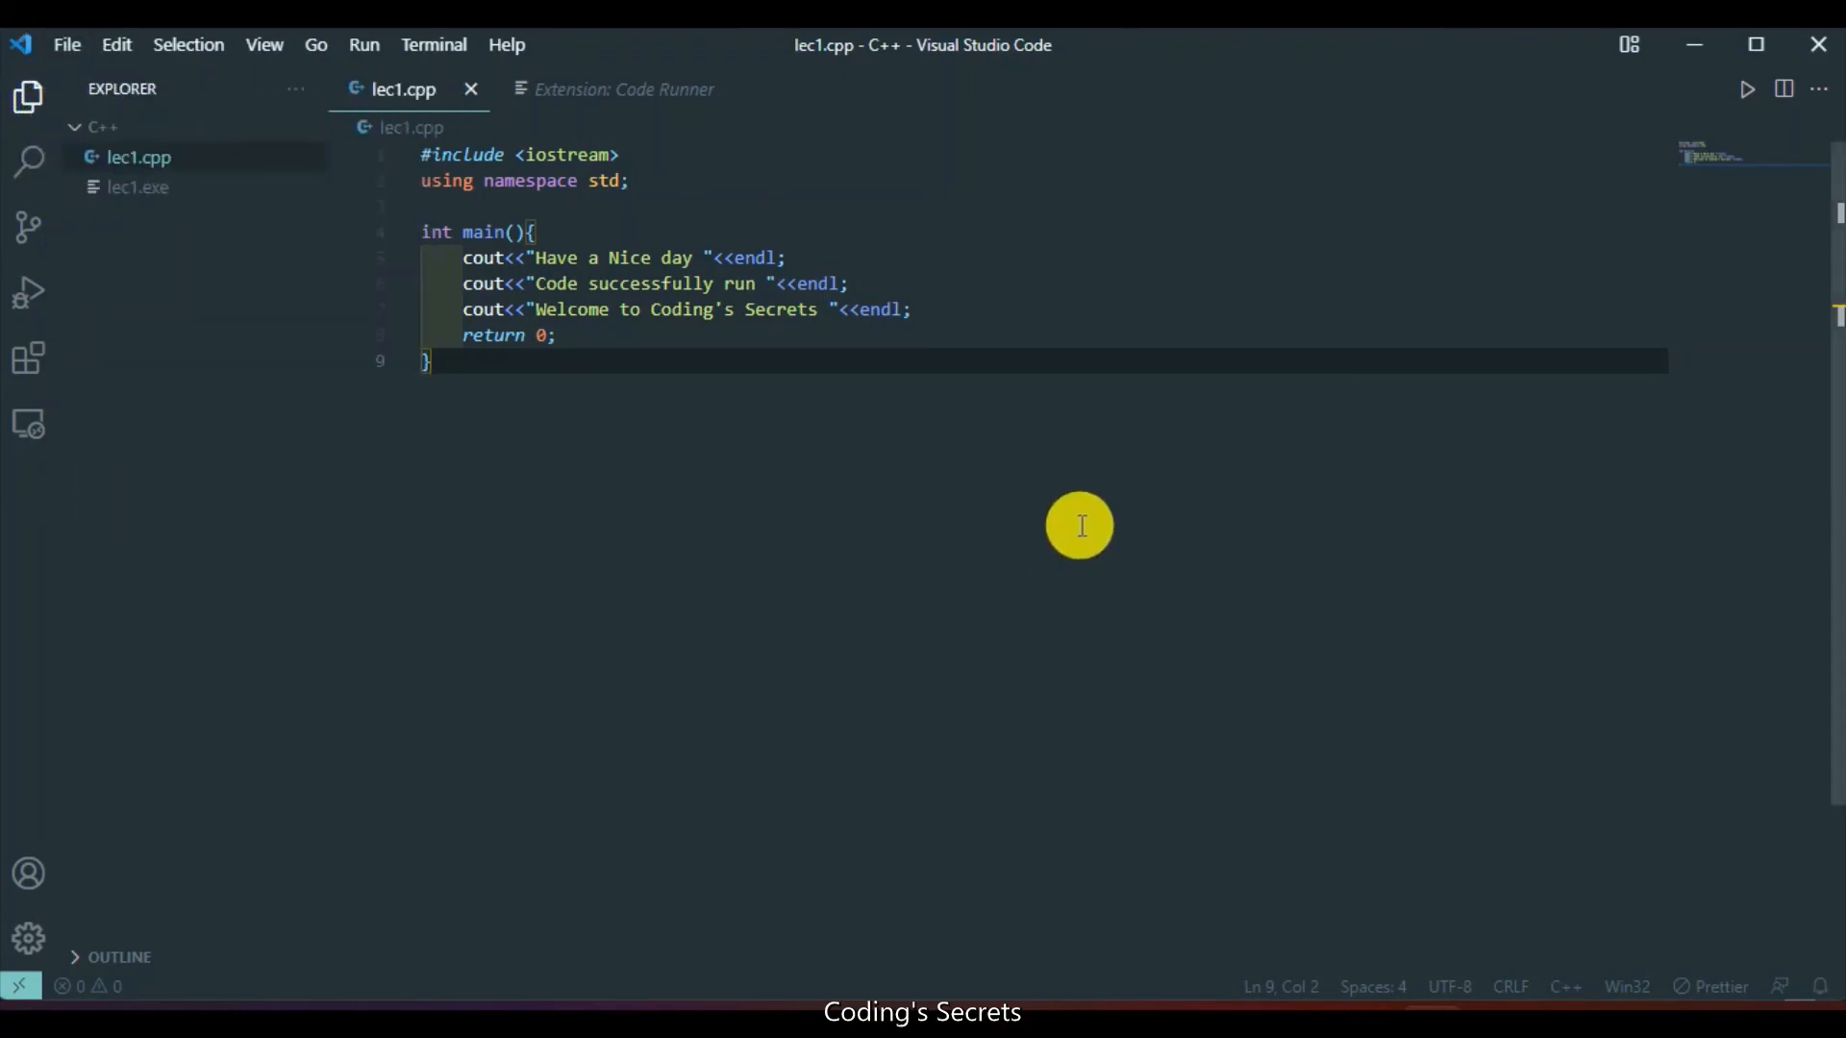
Run lec1.cpp, check the line breaks in its printed output, and close the terminal panel.
click(1747, 89)
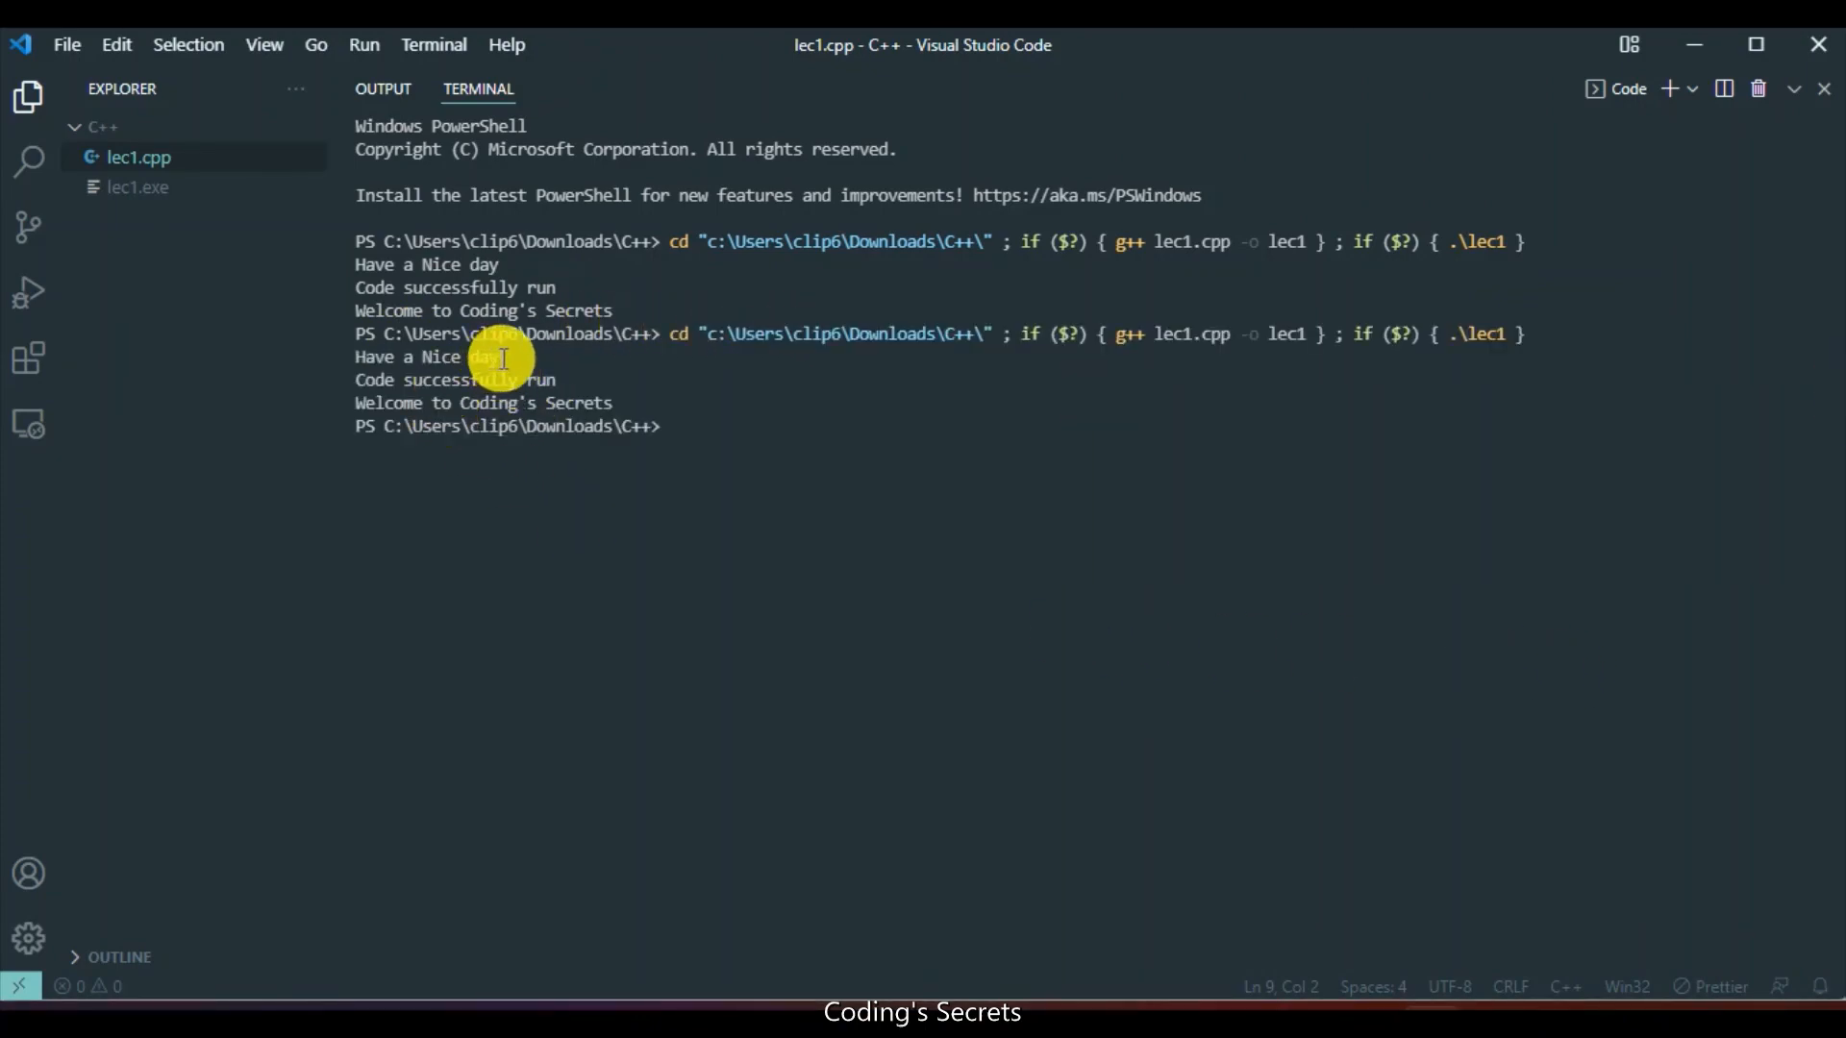
drag(503, 359, 656, 413)
click(802, 478)
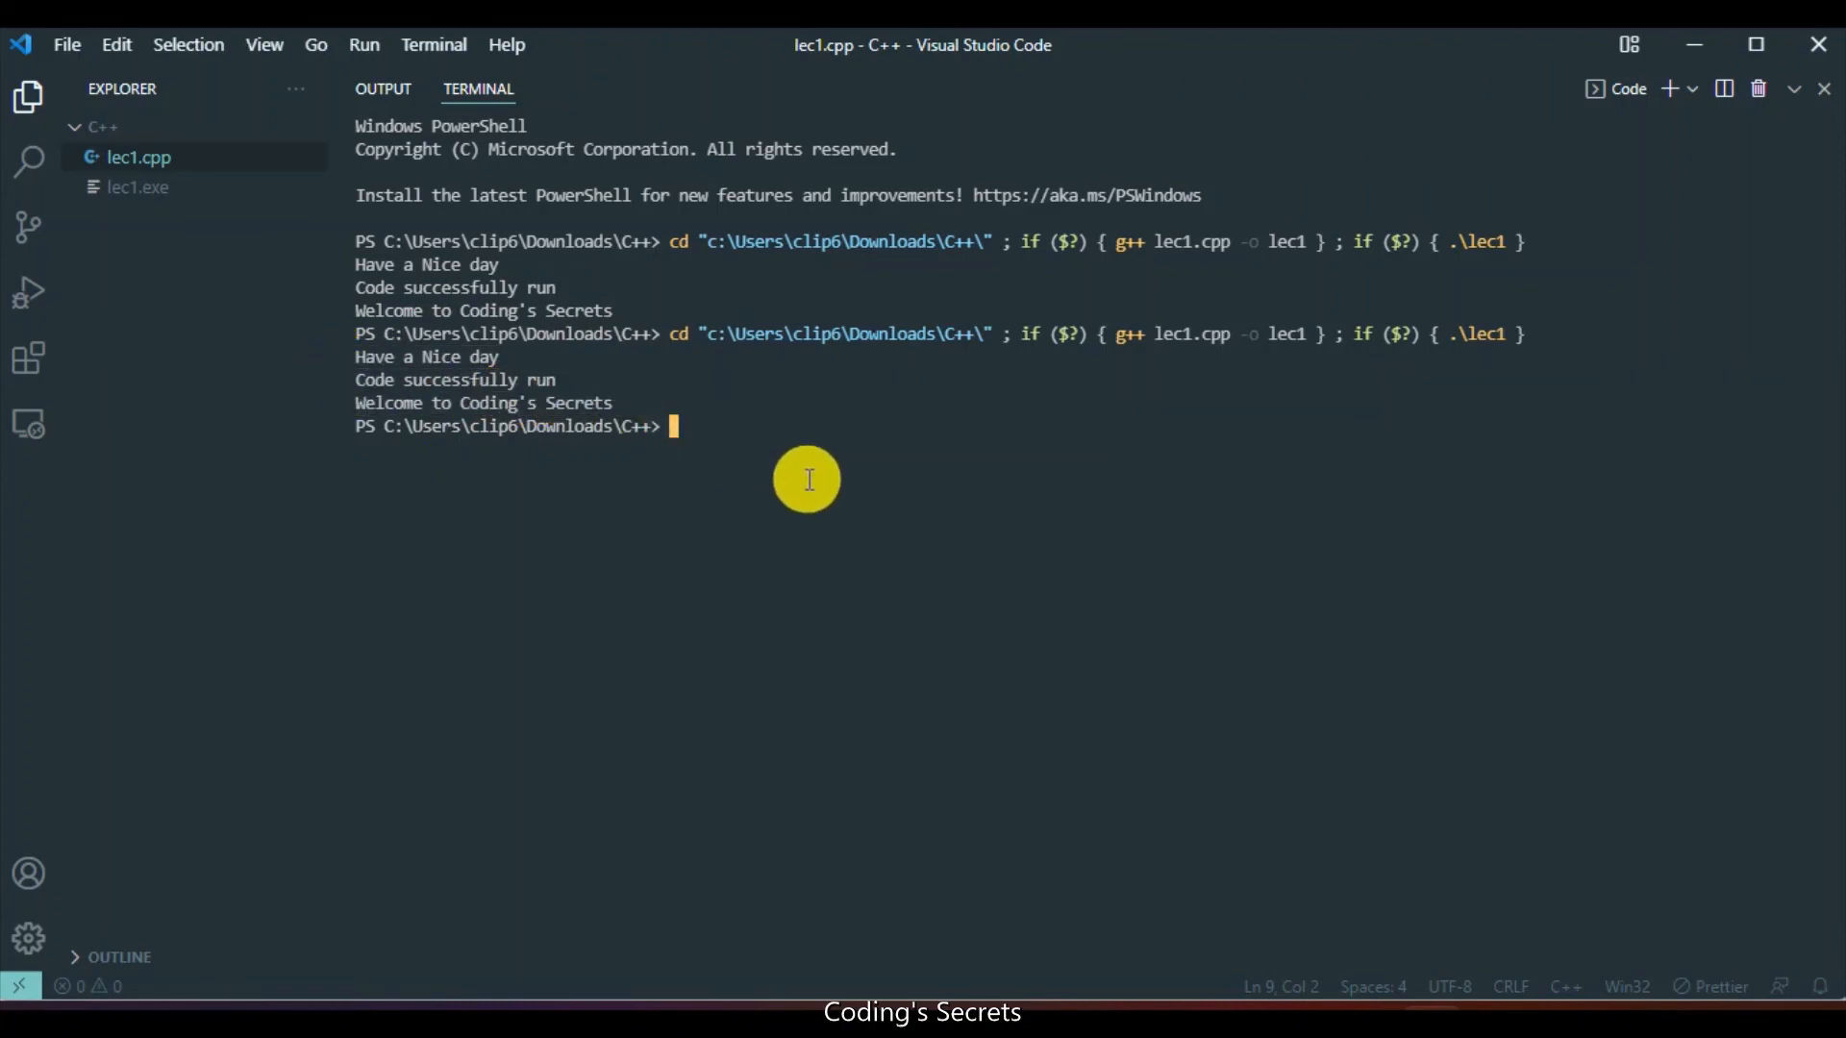
click(1823, 91)
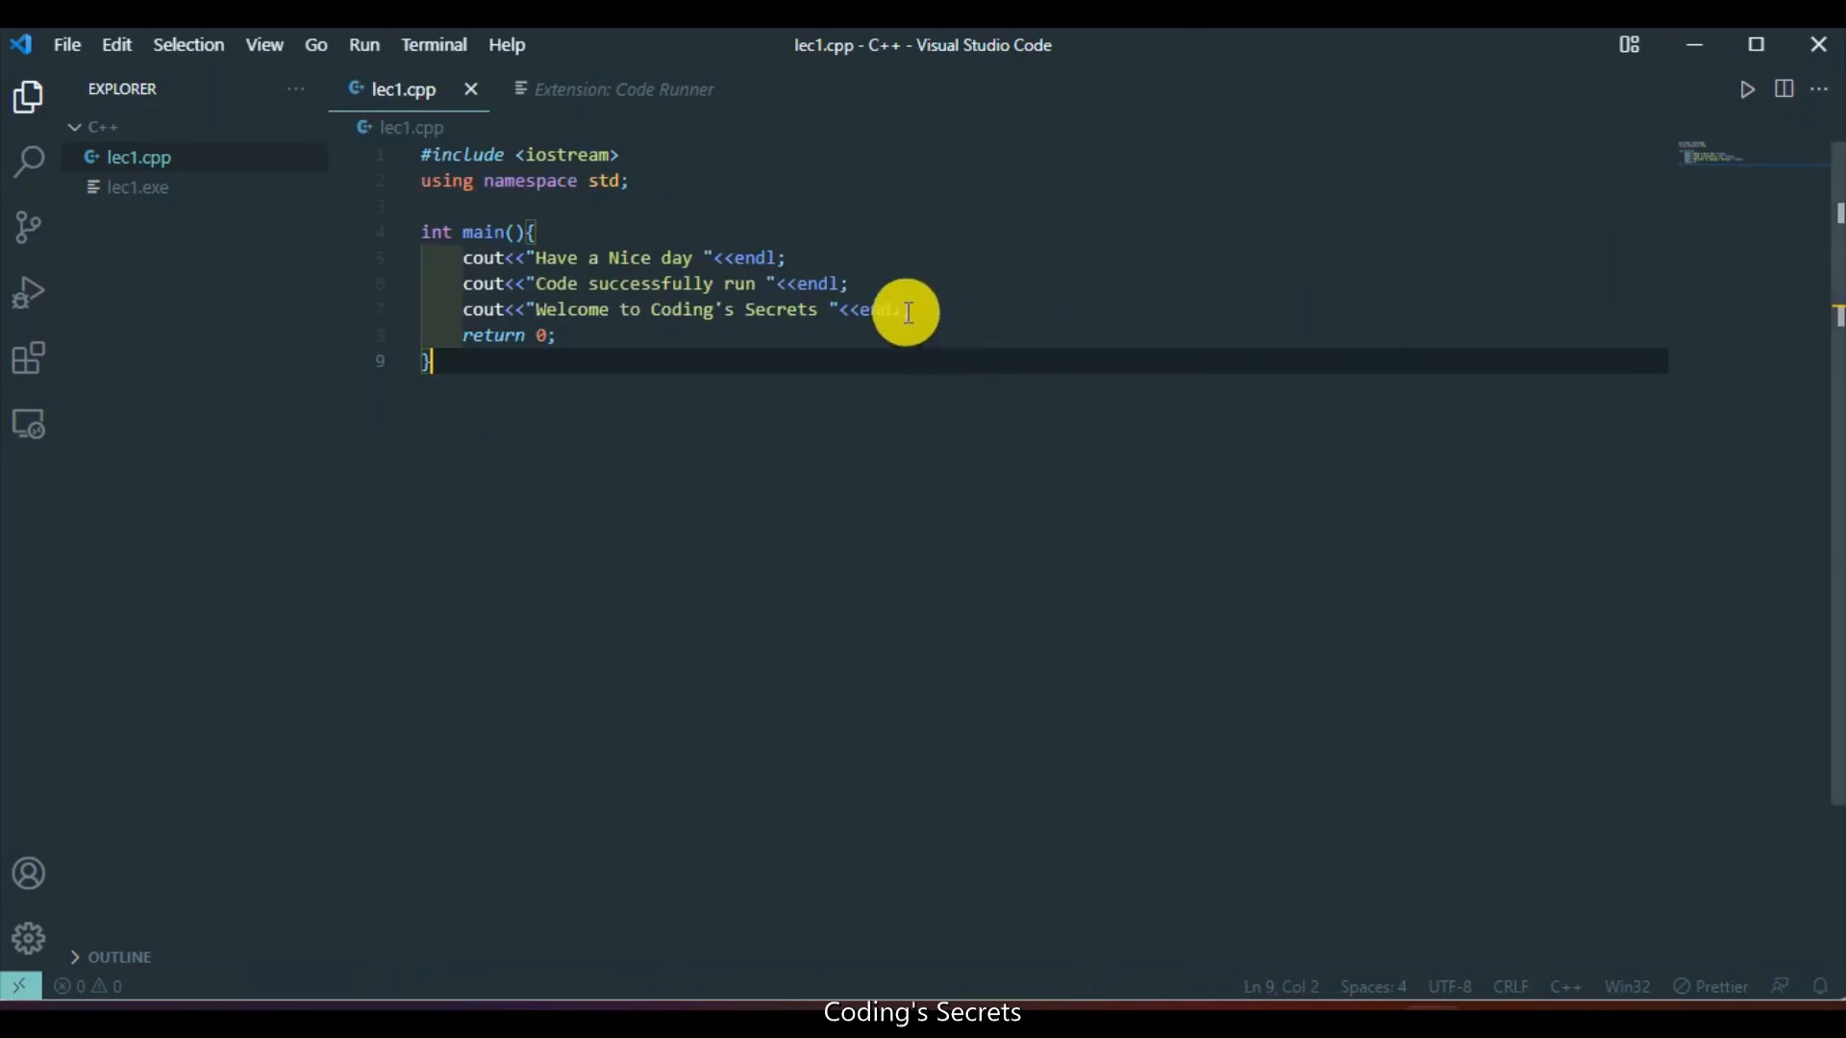
Join the second cout line onto the end of the first, replacing the semicolon between them with <<.
click(459, 283)
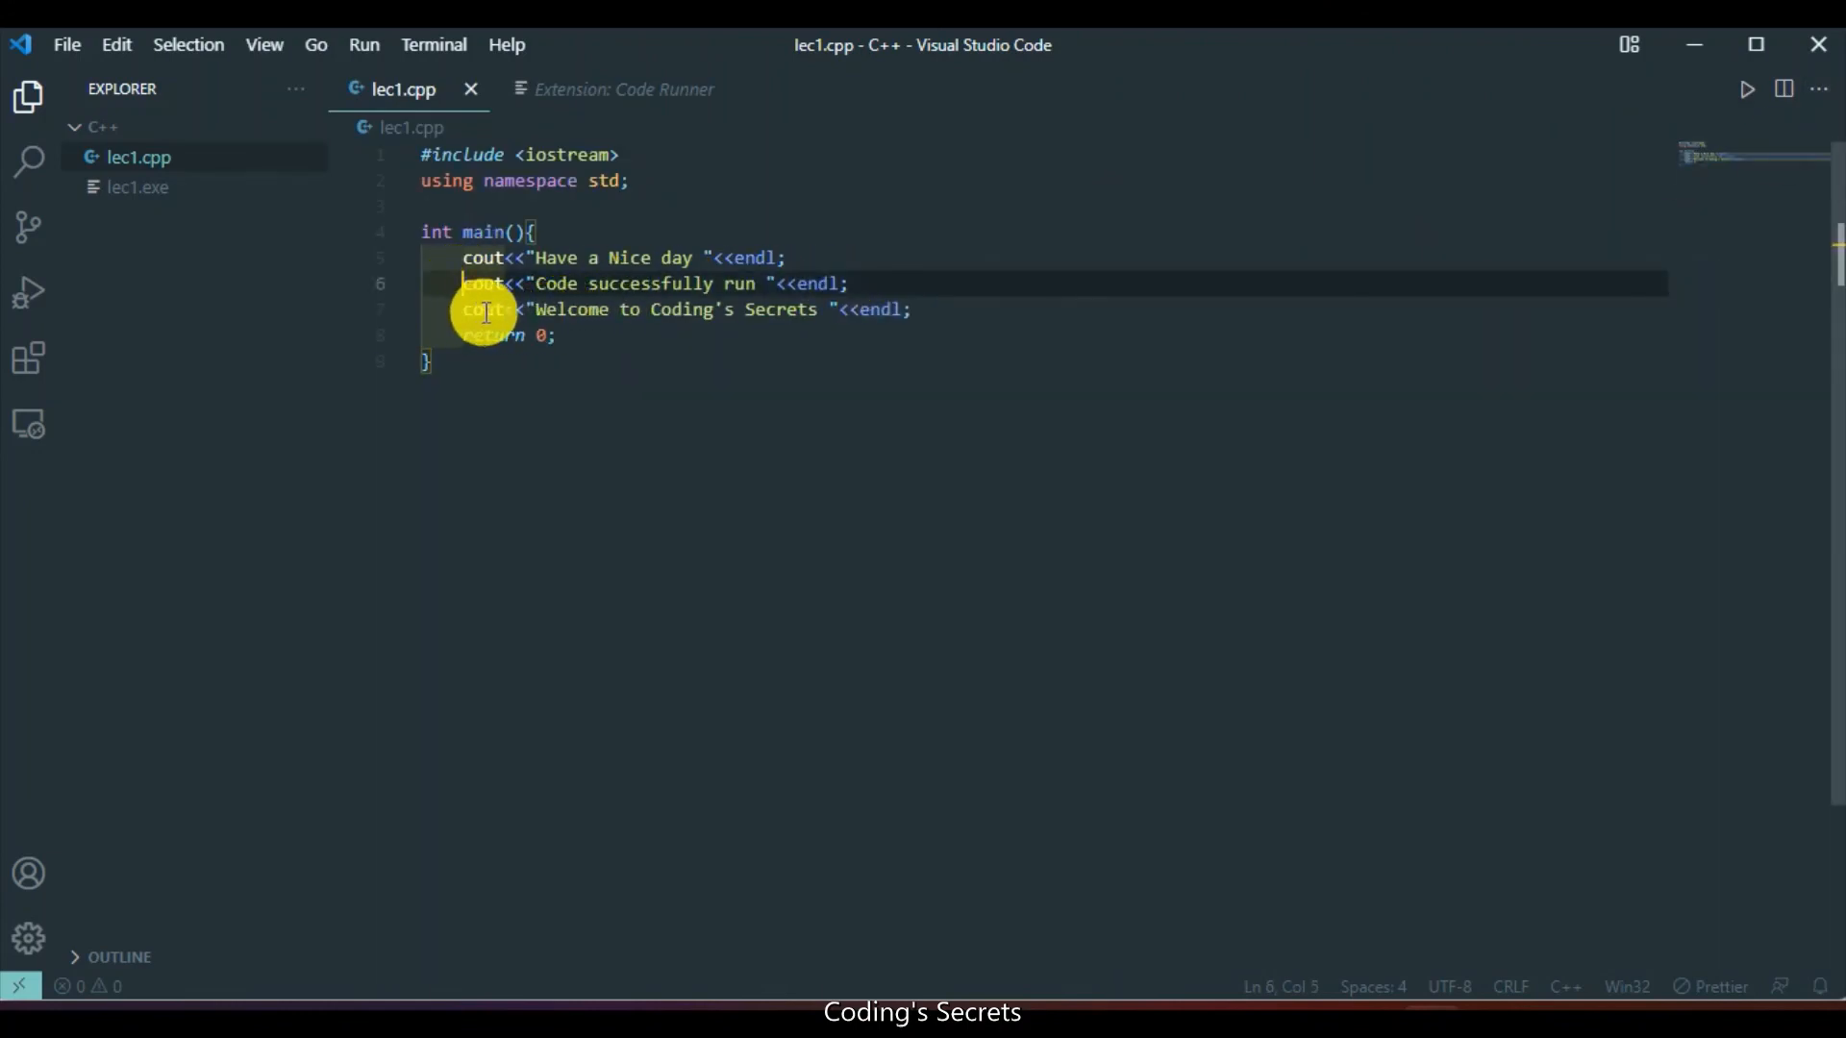
key(BackSpace)
key(BackSpace)
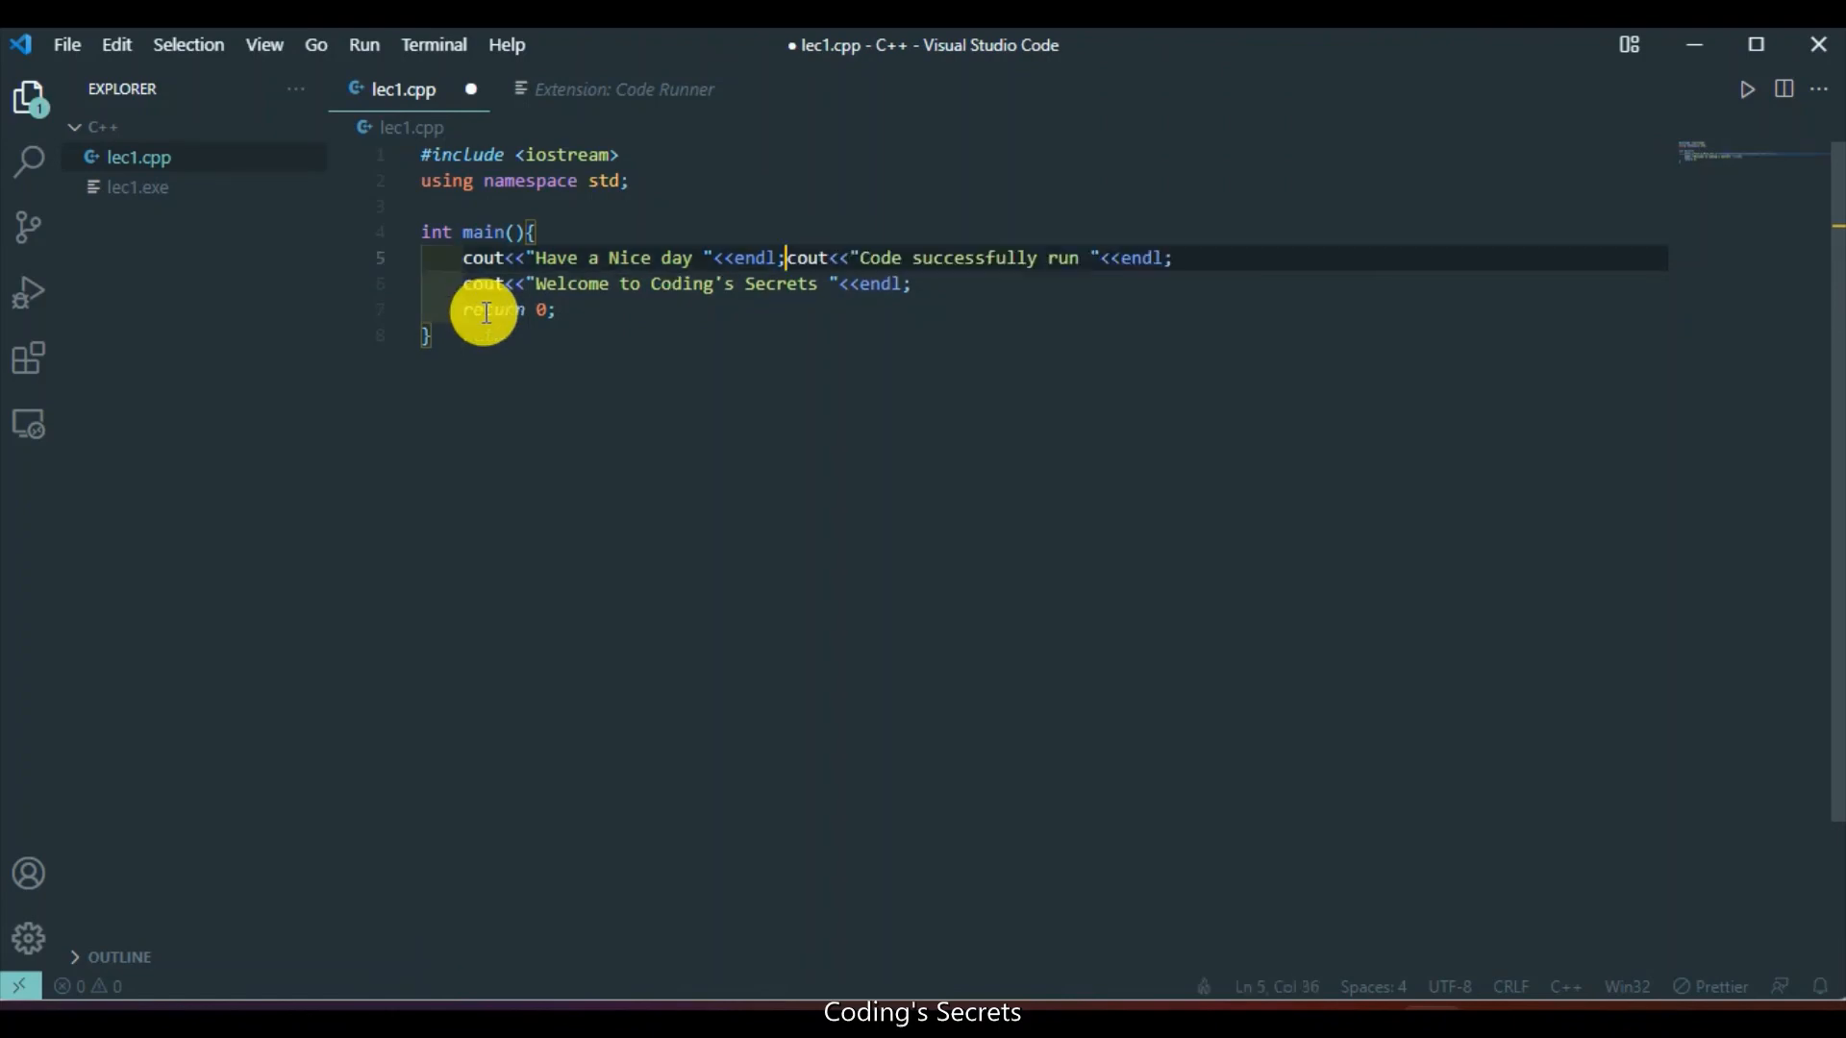
key(BackSpace)
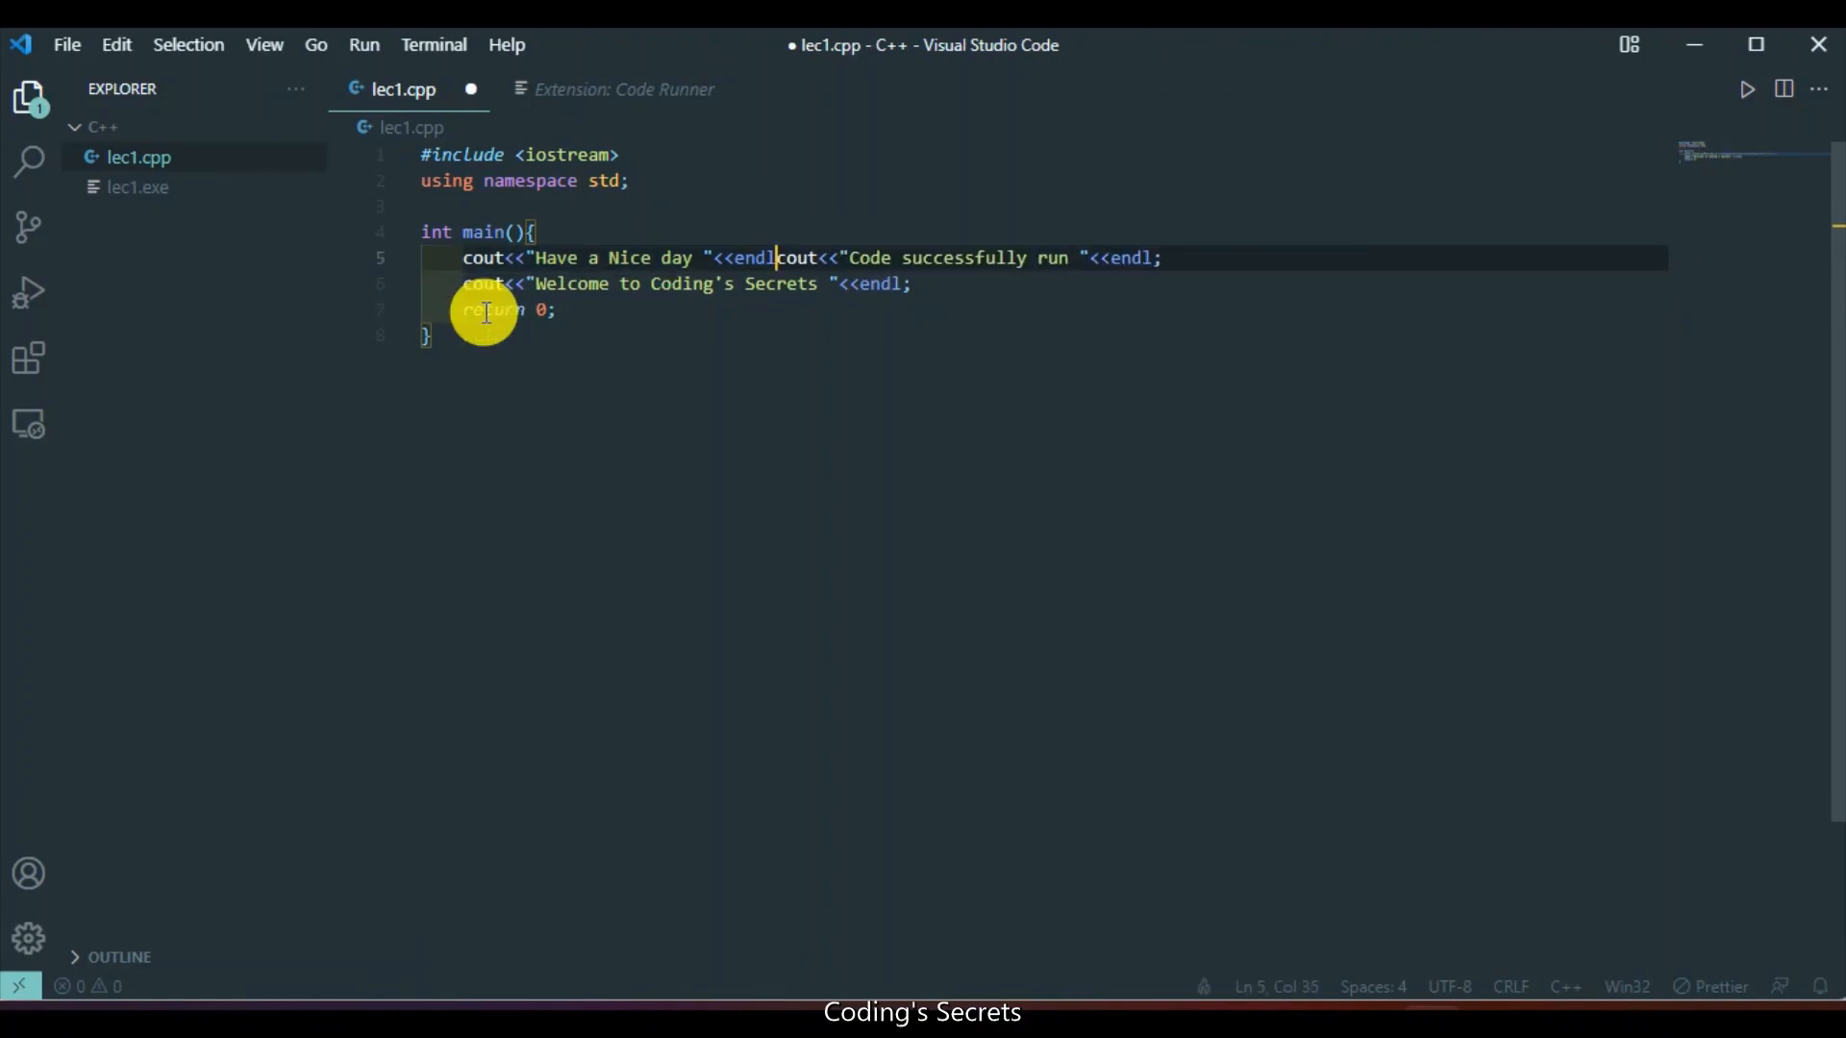
text(<<)
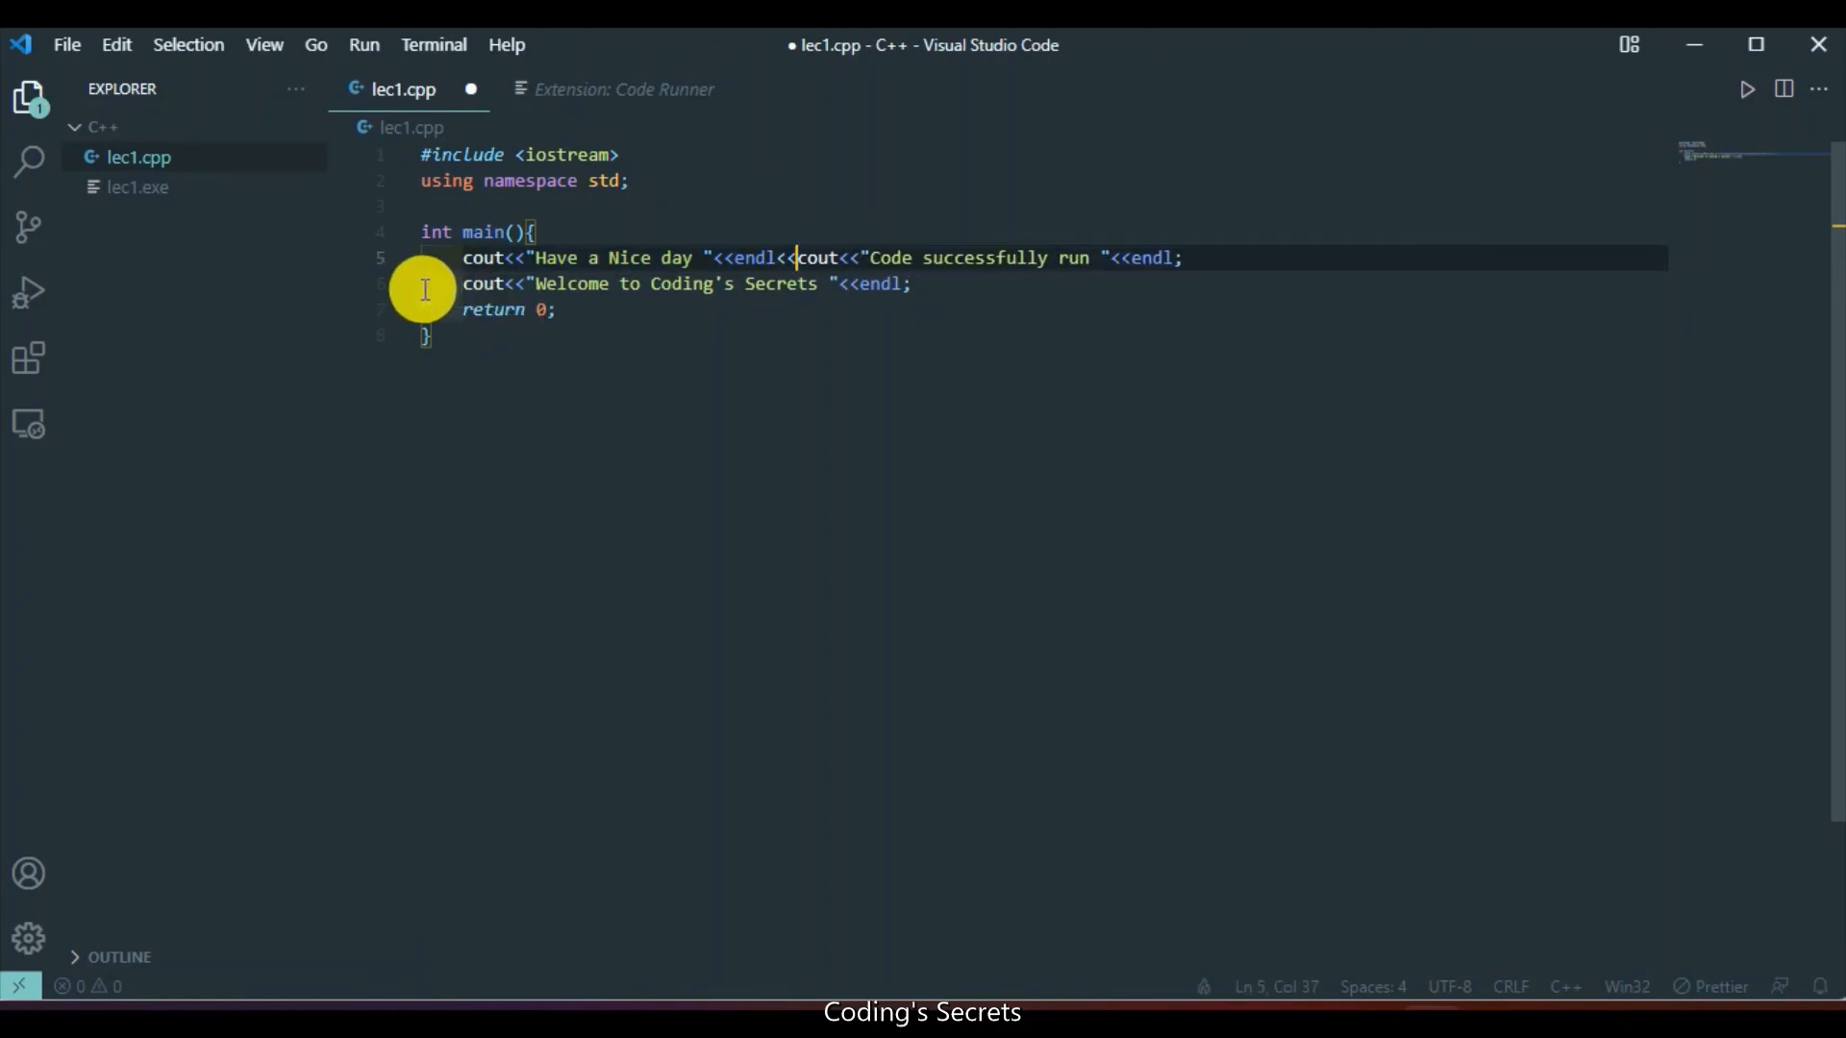
Join the "Welcome to Coding's Secrets " cout line onto the combined statement, replacing the semicolon between them with <<.
click(459, 288)
key(BackSpace)
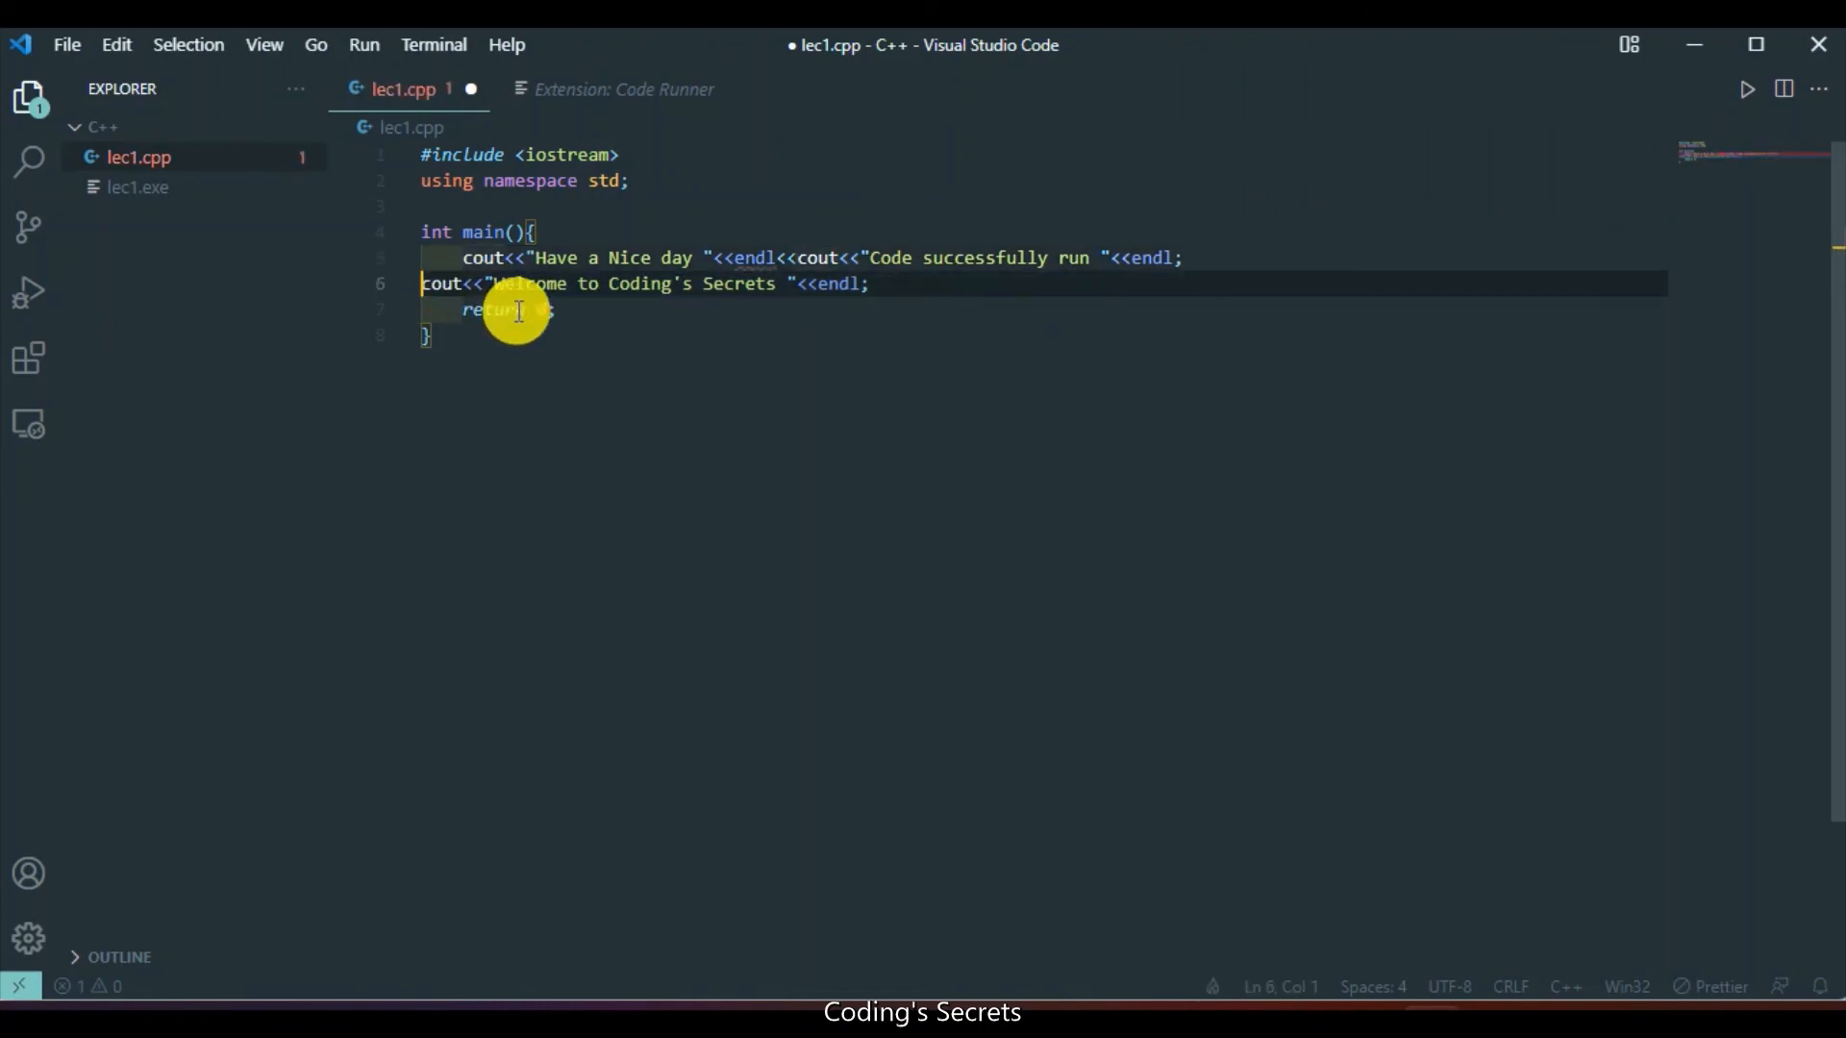
key(BackSpace)
key(BackSpace)
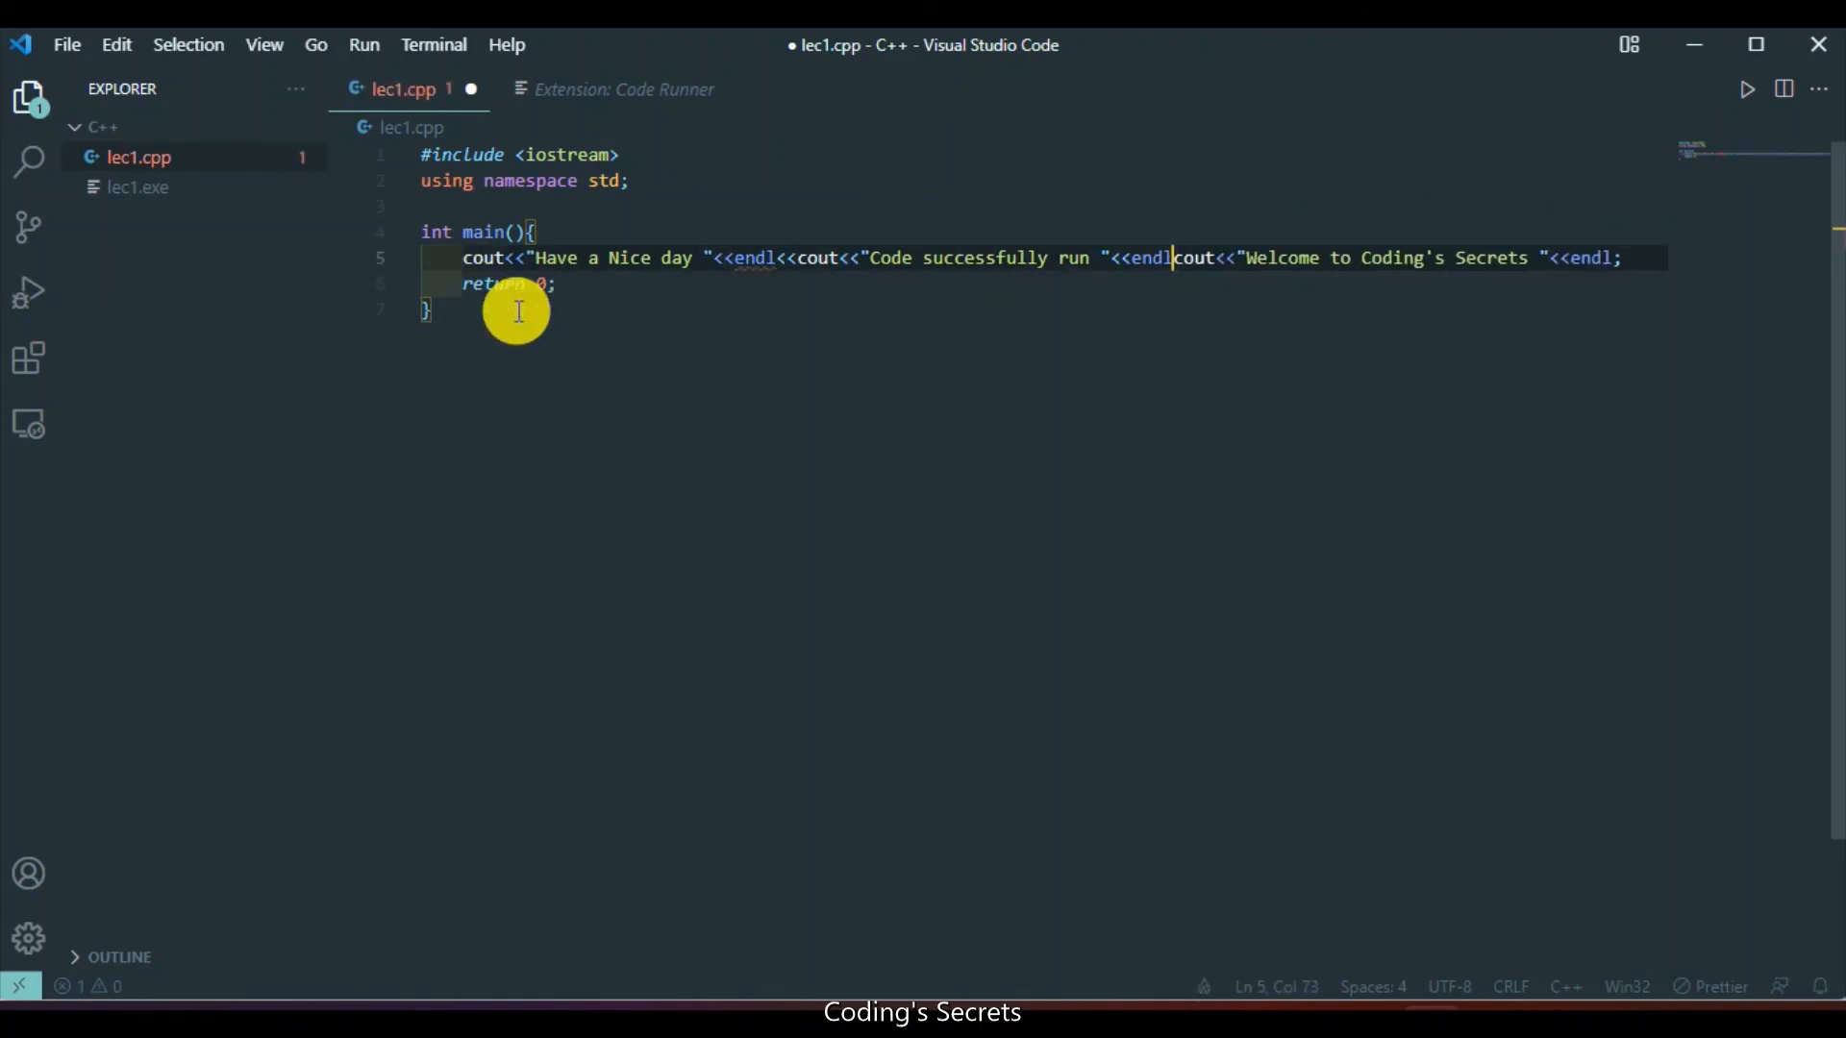
text(<<)
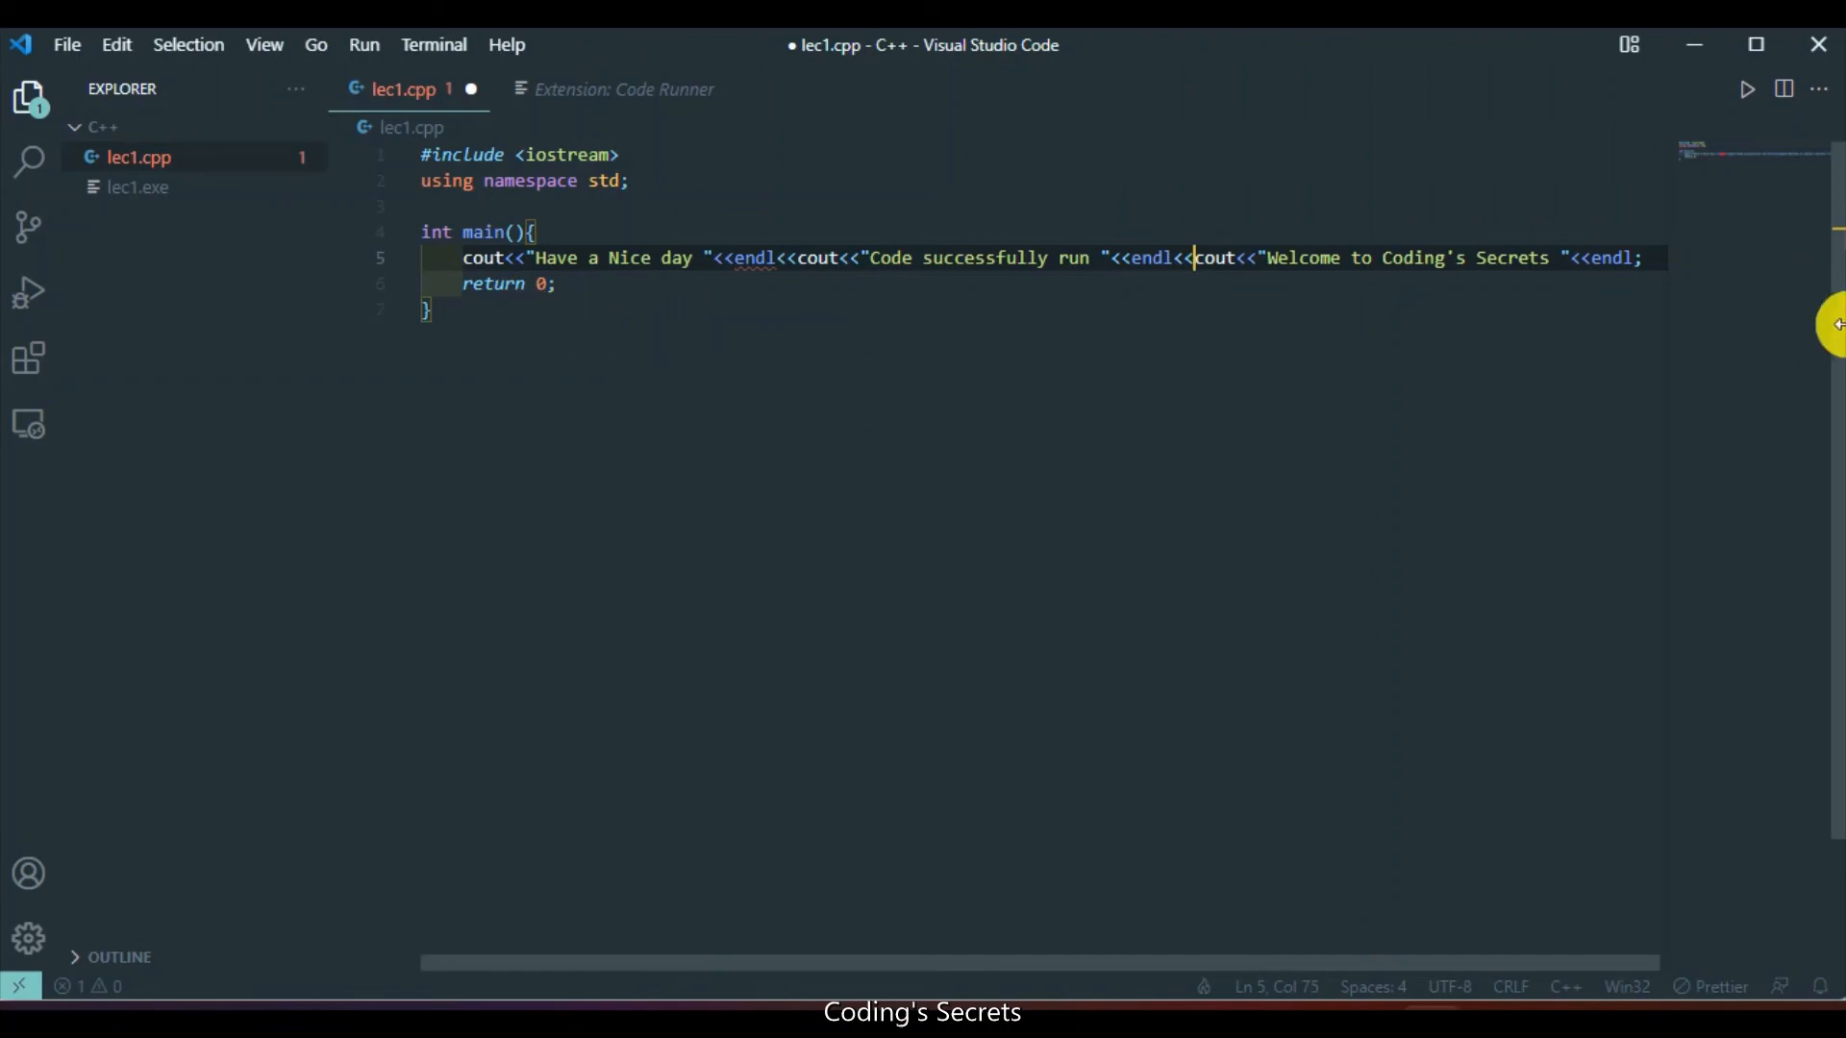
Remove the final <<endl from the end of the combined cout statement, keeping the closing semicolon.
click(1638, 258)
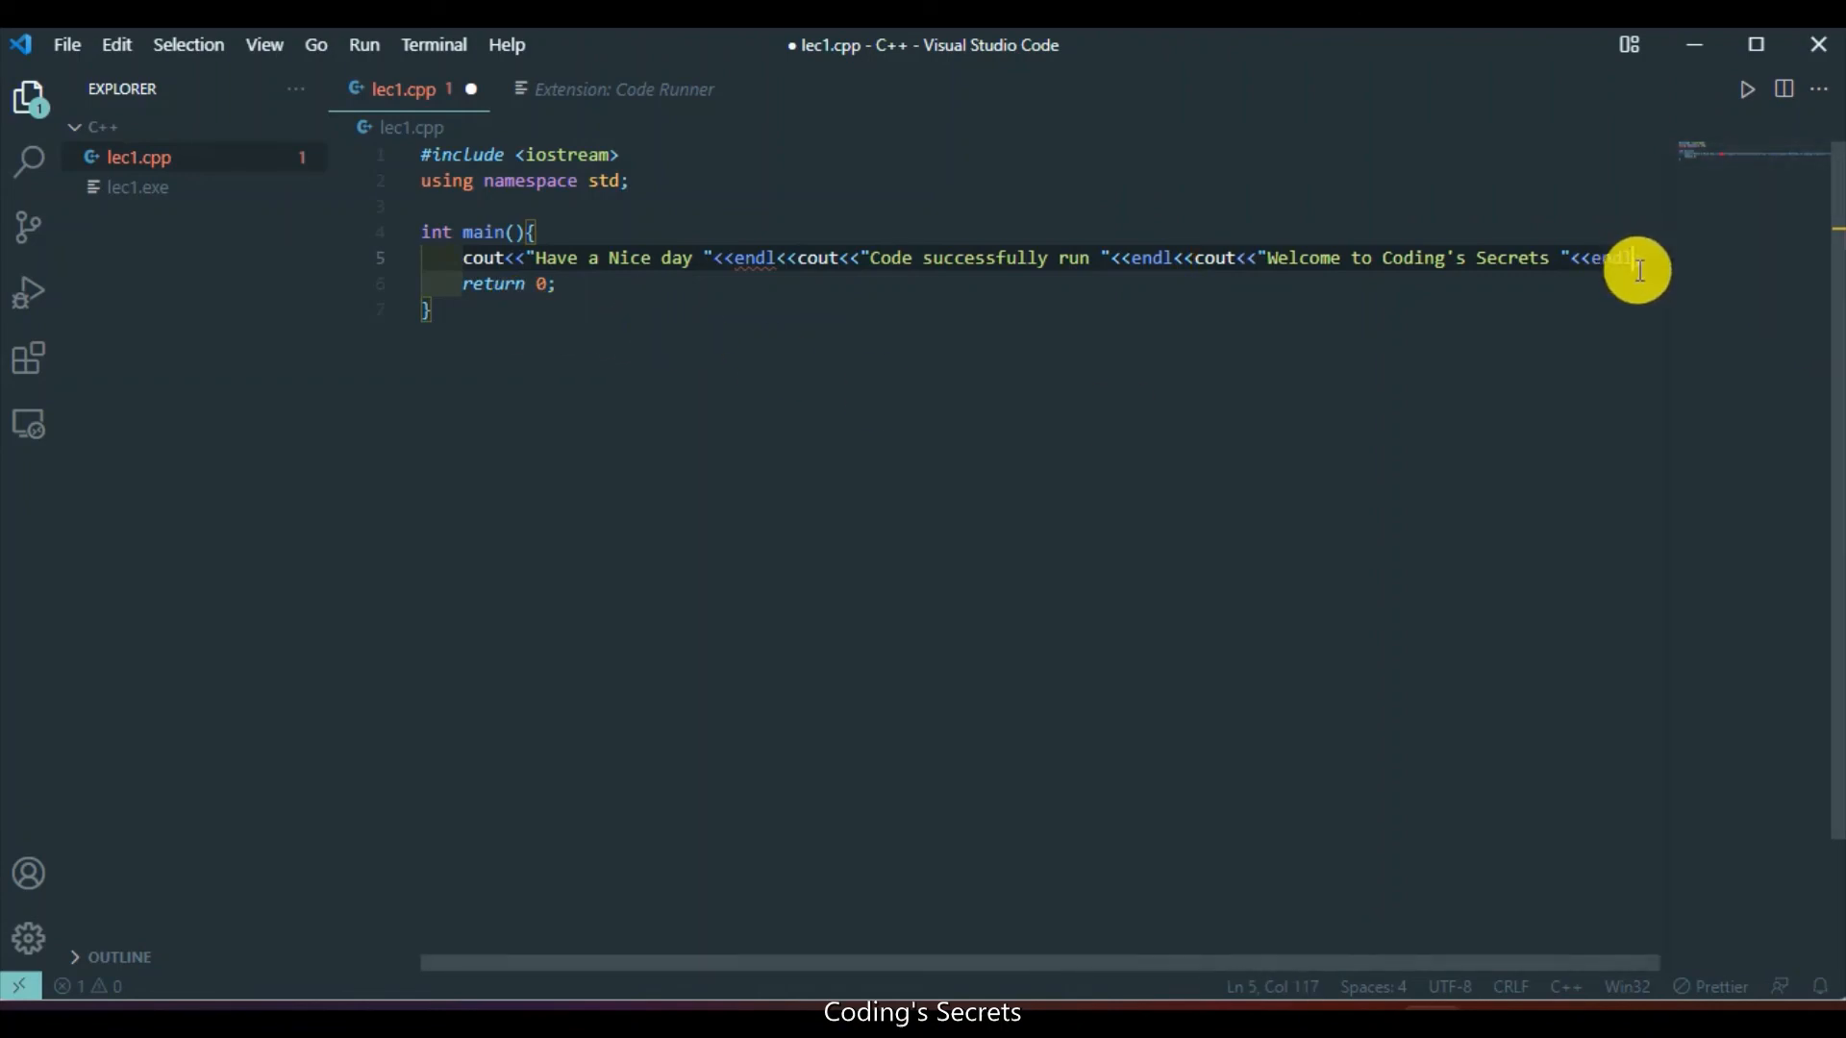
key(BackSpace)
key(BackSpace)
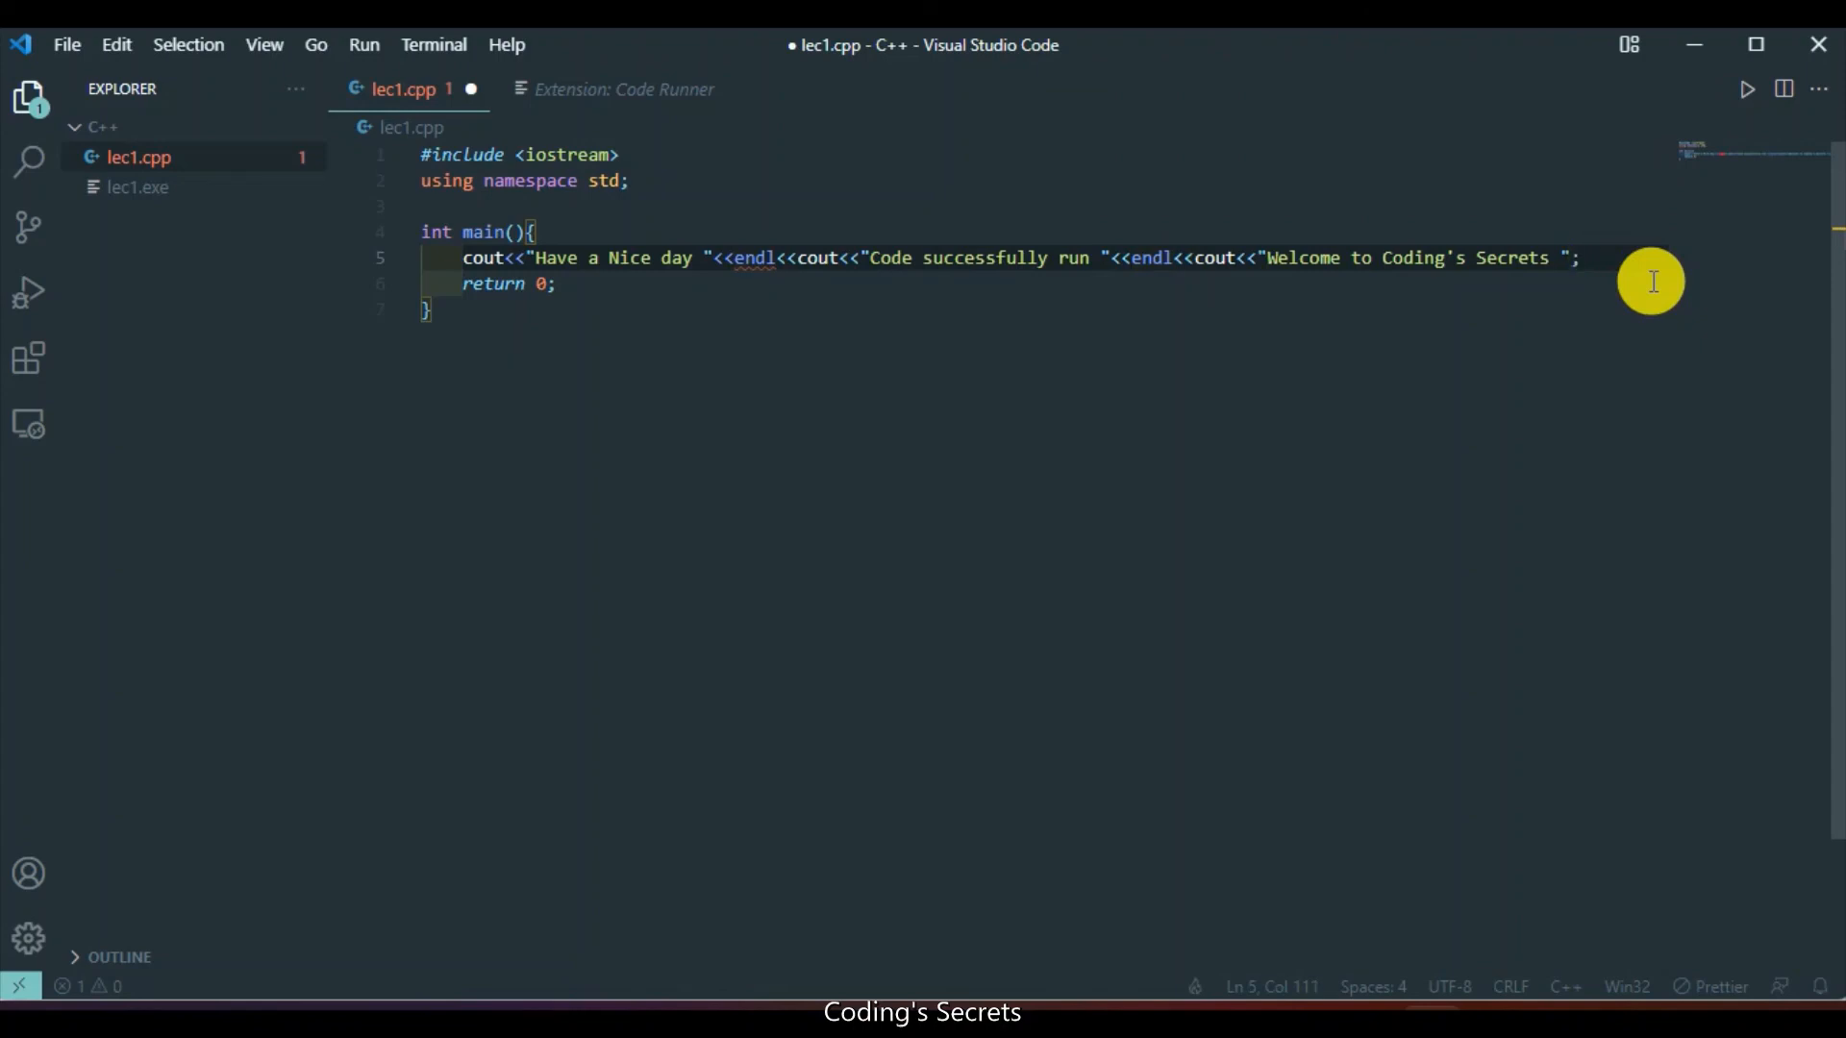
Delete the second and third cout<< from the combined line at once, leaving one chained cout statement.
click(780, 260)
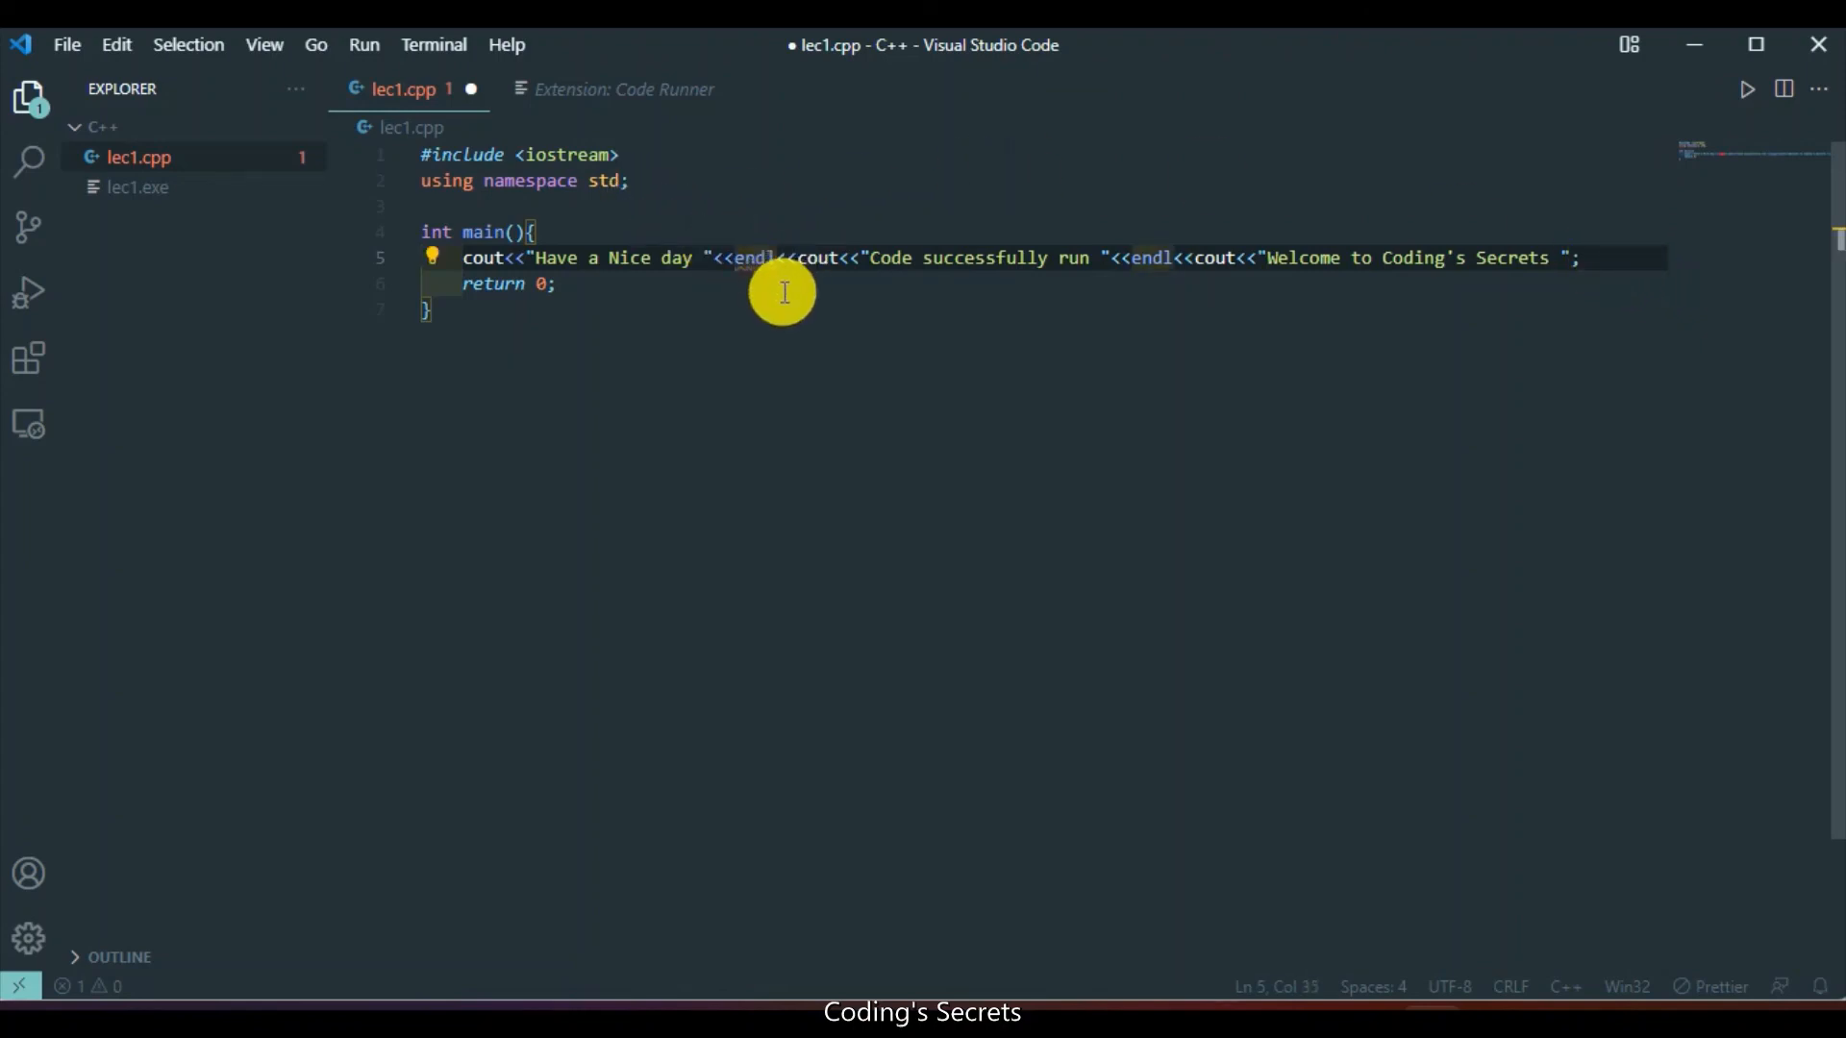
key(Right)
key(Right)
key(Right)
key(Right)
key(Right)
key(Right)
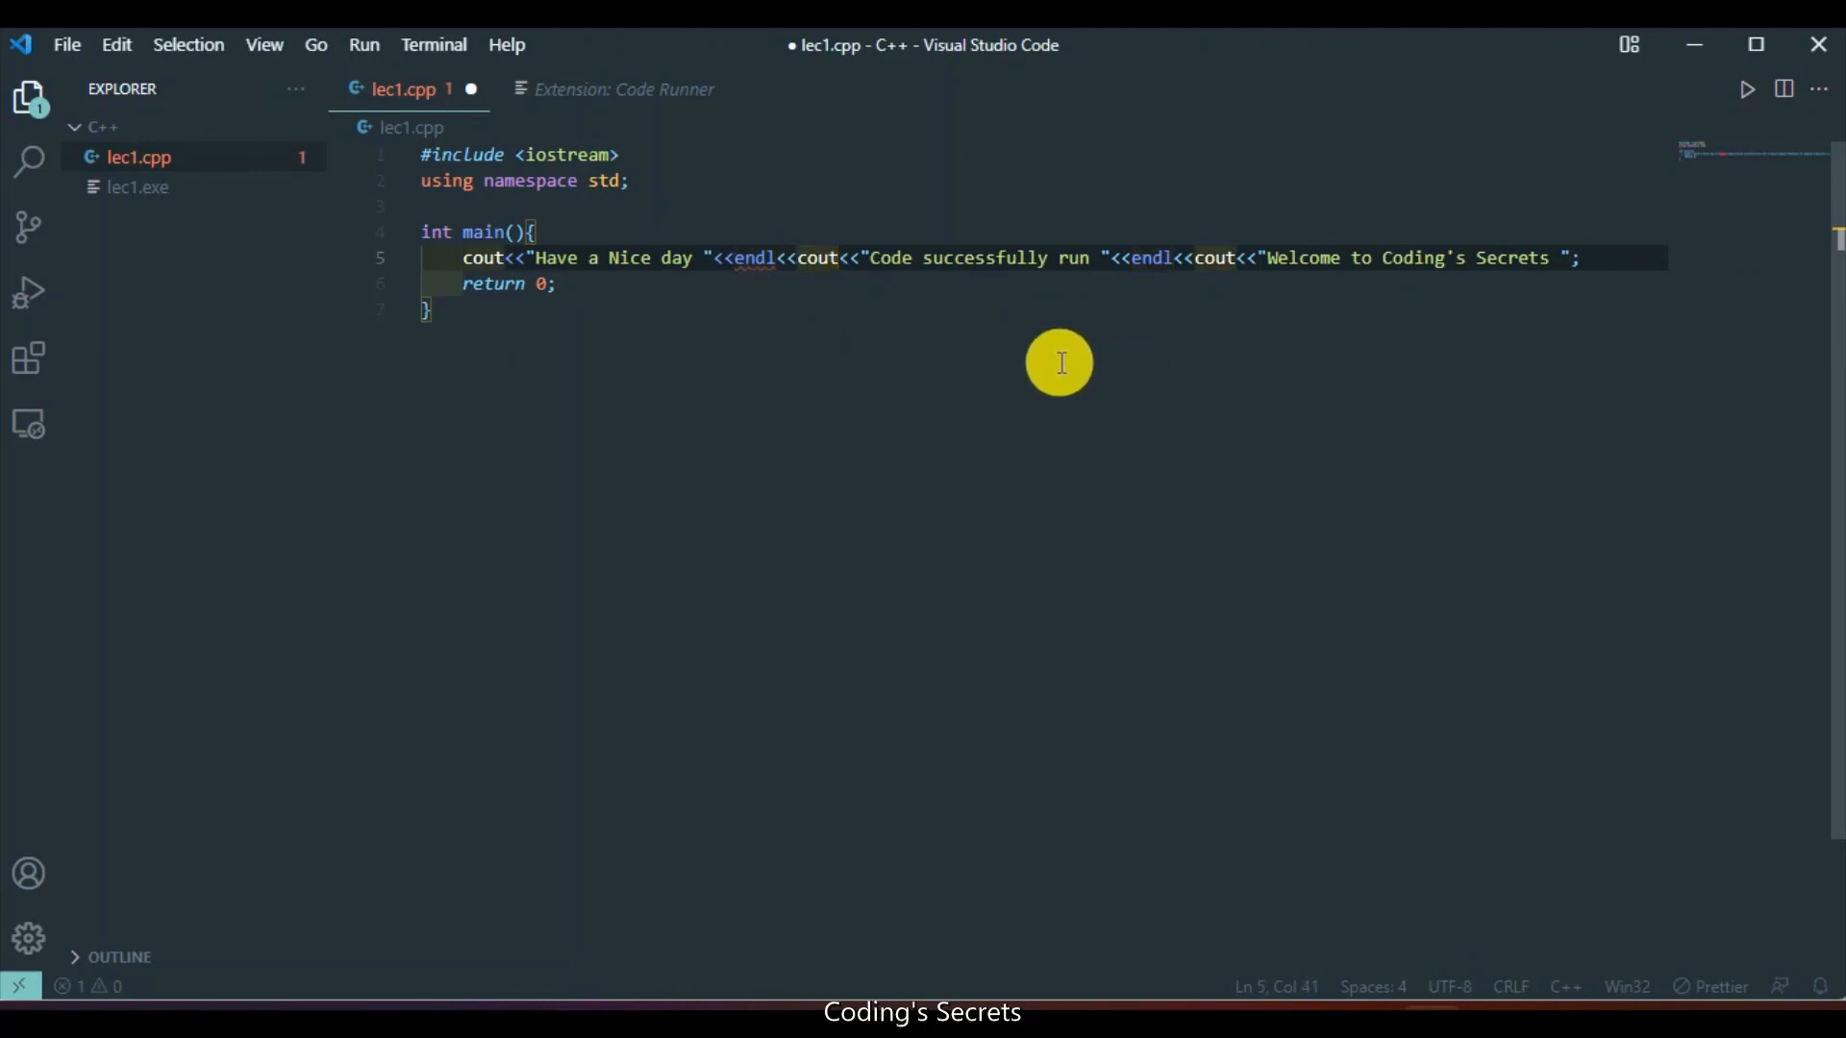
alt+click(1240, 258)
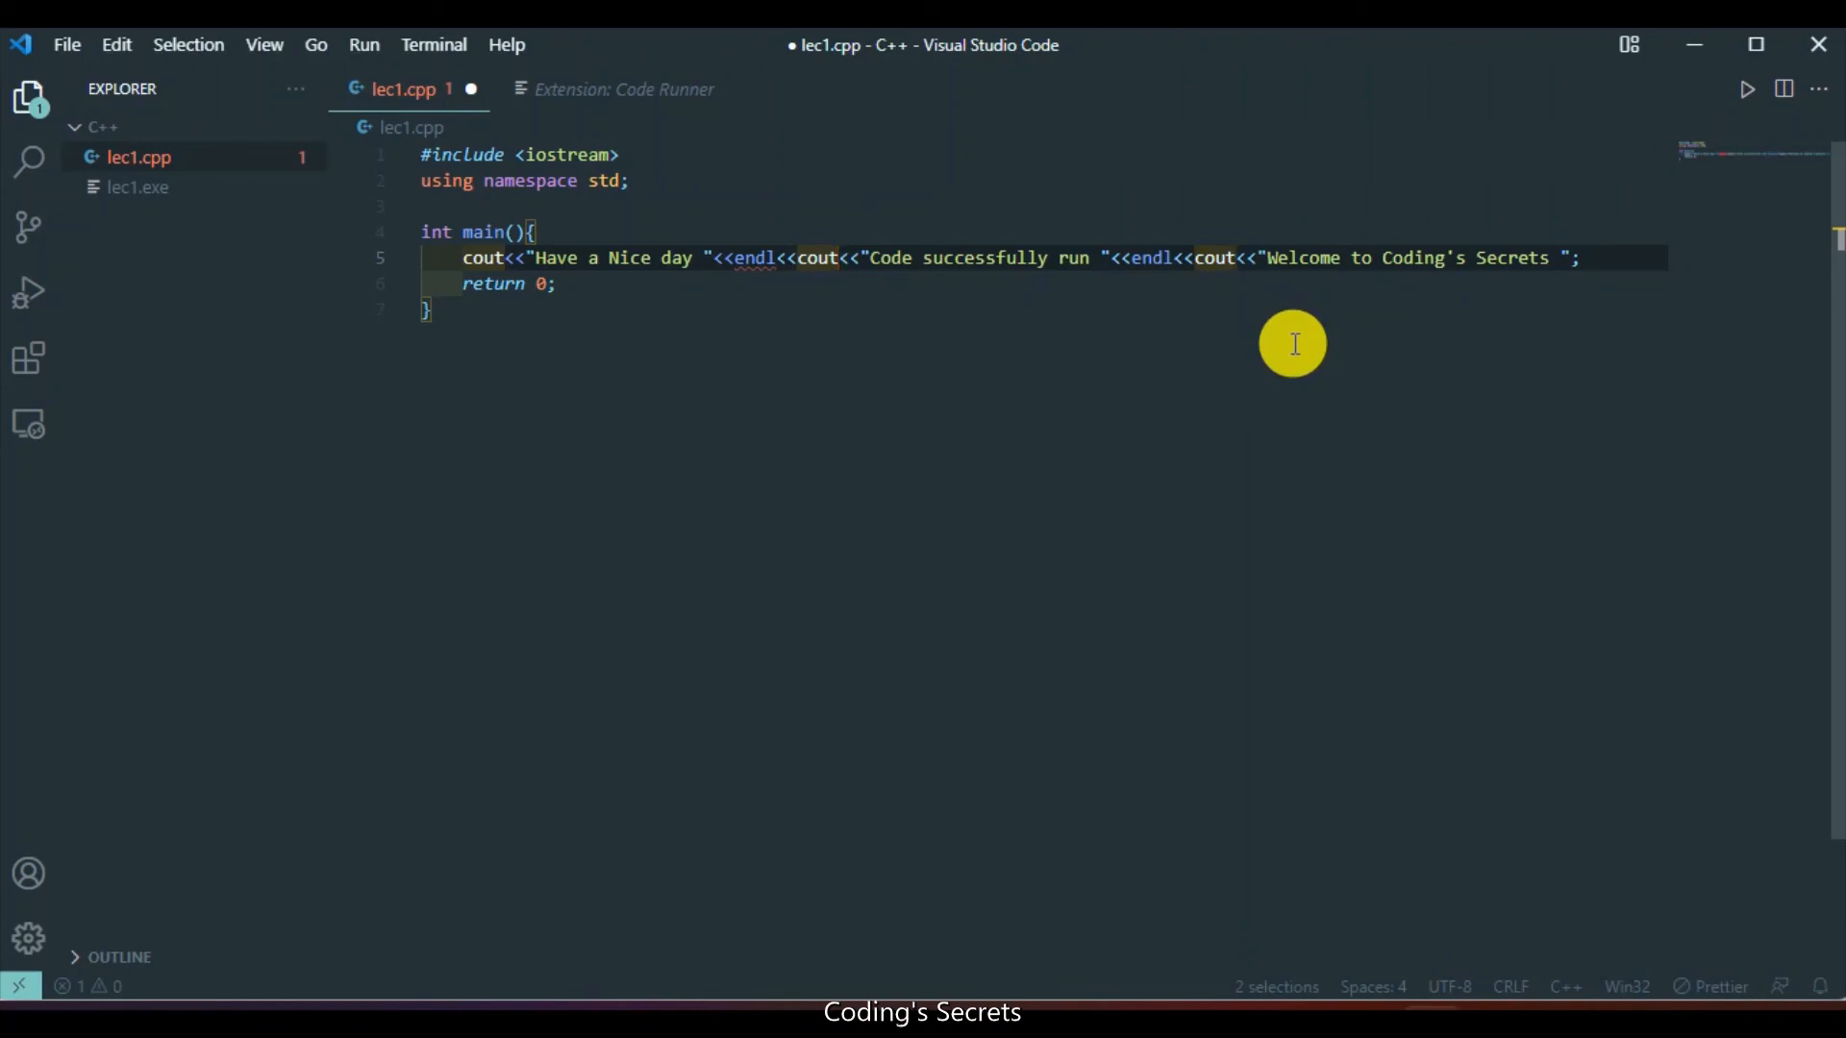
key(BackSpace)
key(BackSpace)
key(BackSpace)
key(BackSpace)
key(BackSpace)
key(BackSpace)
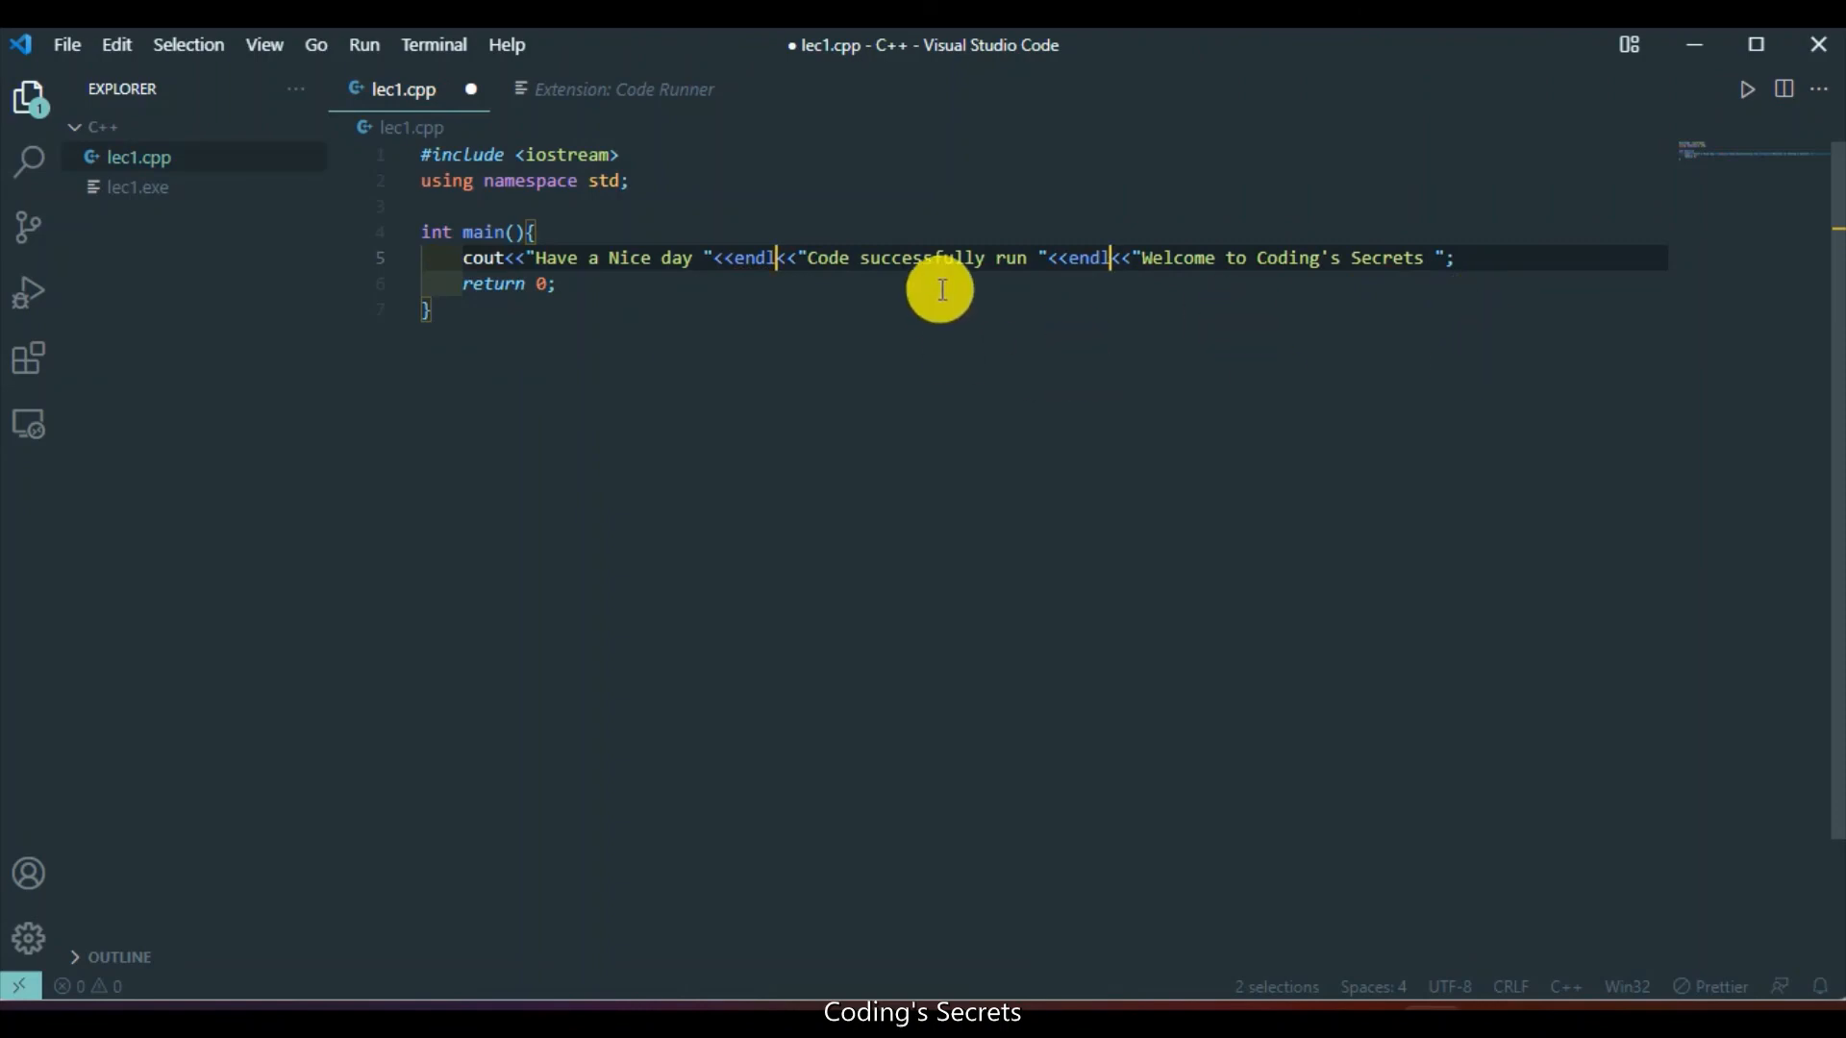
drag(1493, 263, 402, 261)
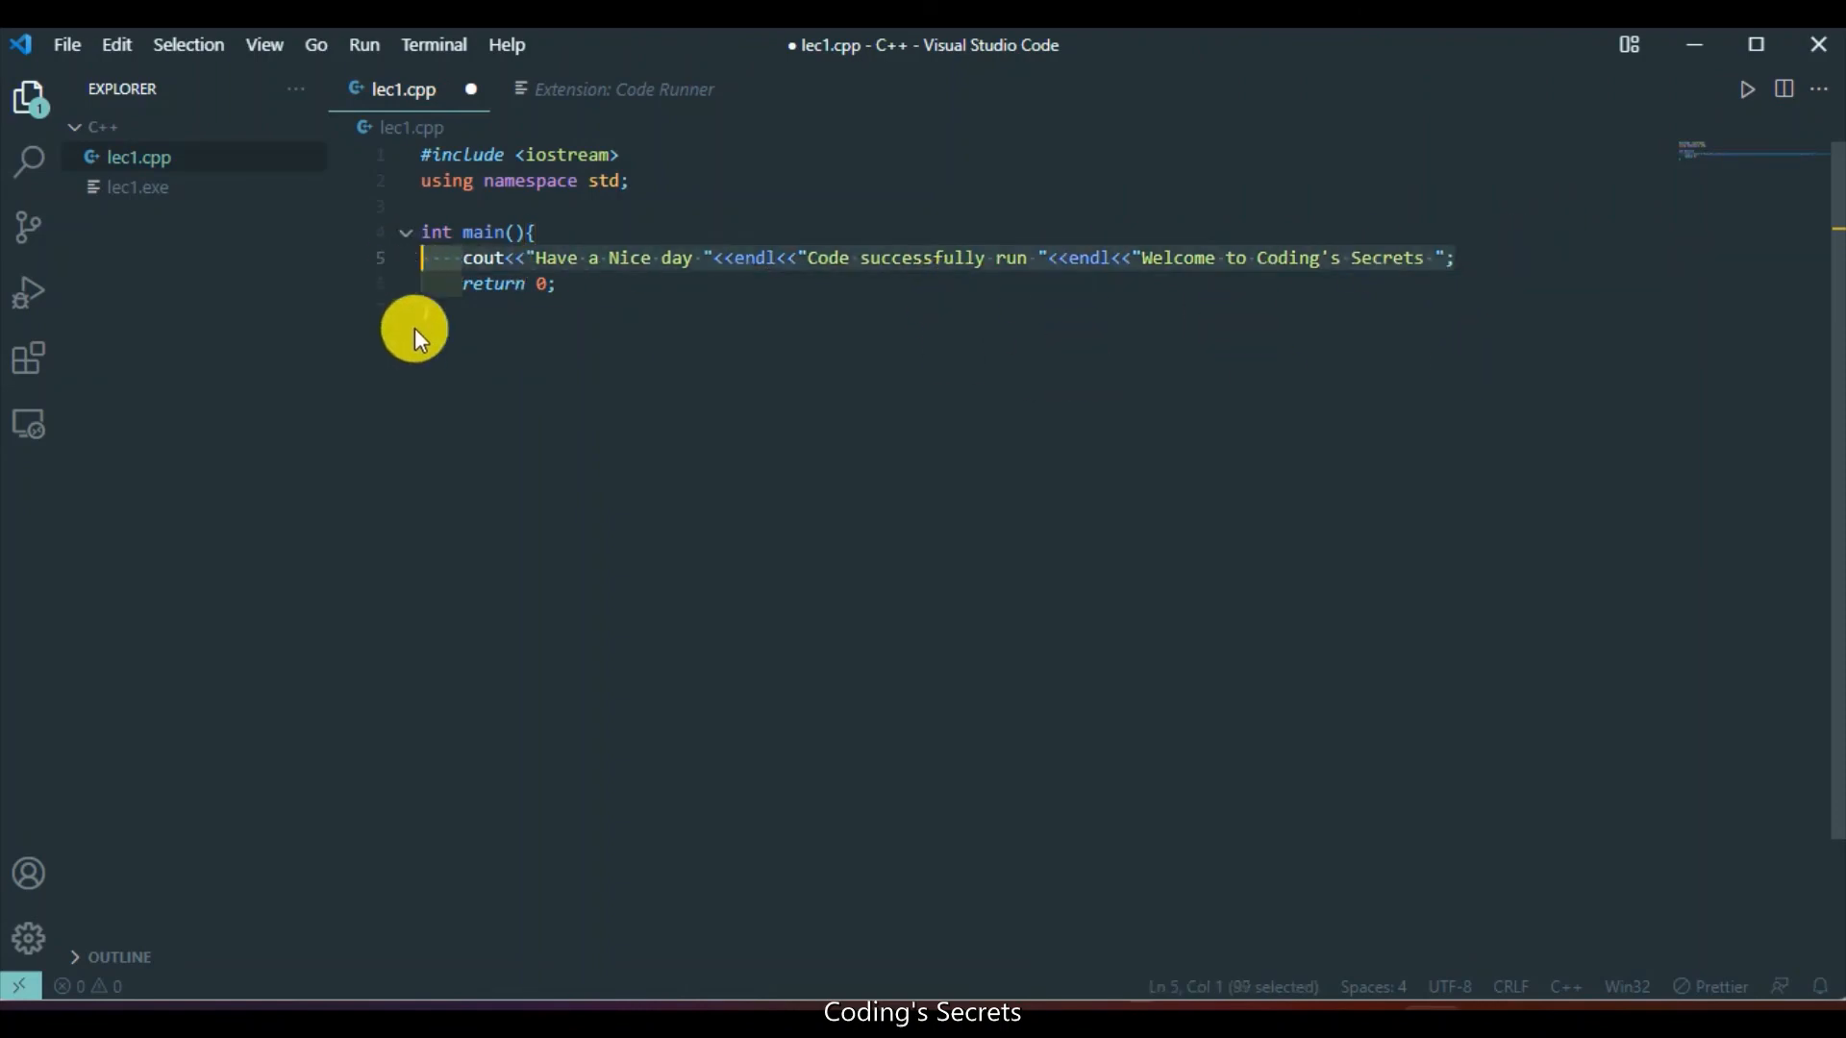
click(482, 352)
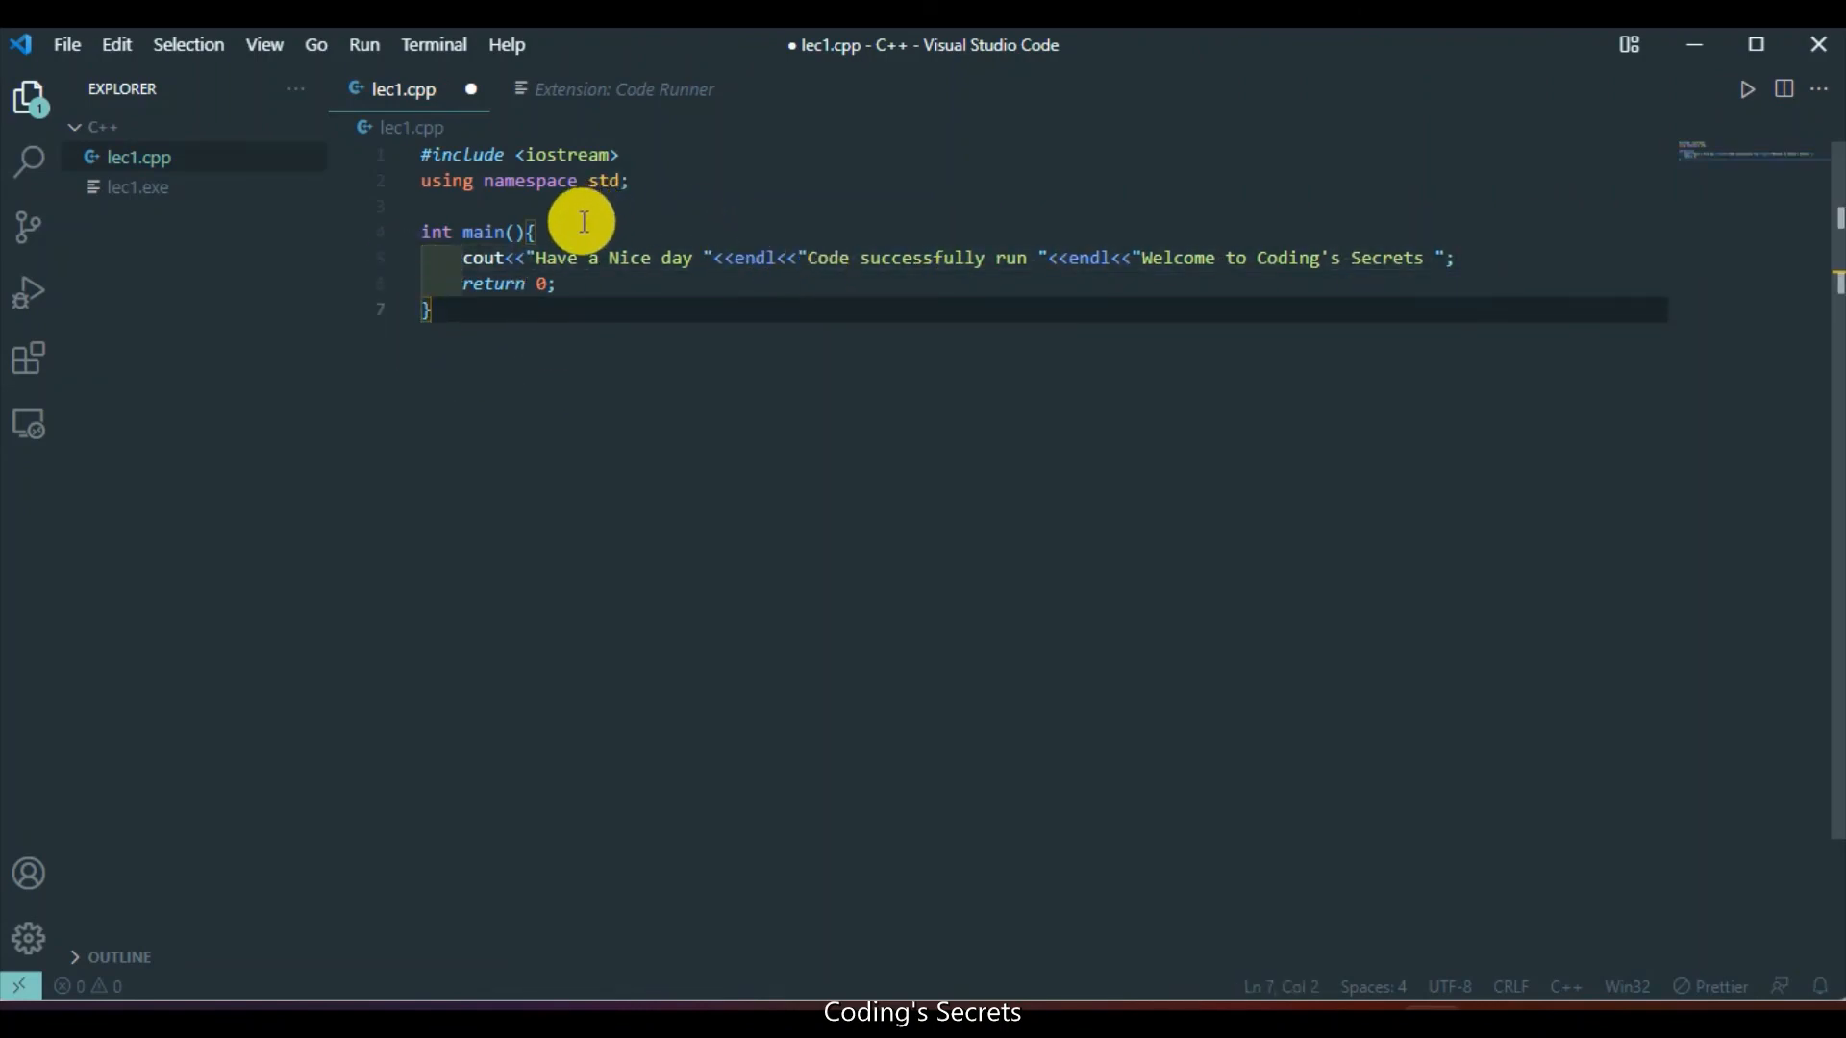
Add a line reading chain at the start of main(), above the cout statement, and turn it into a comment.
click(621, 234)
key(Return)
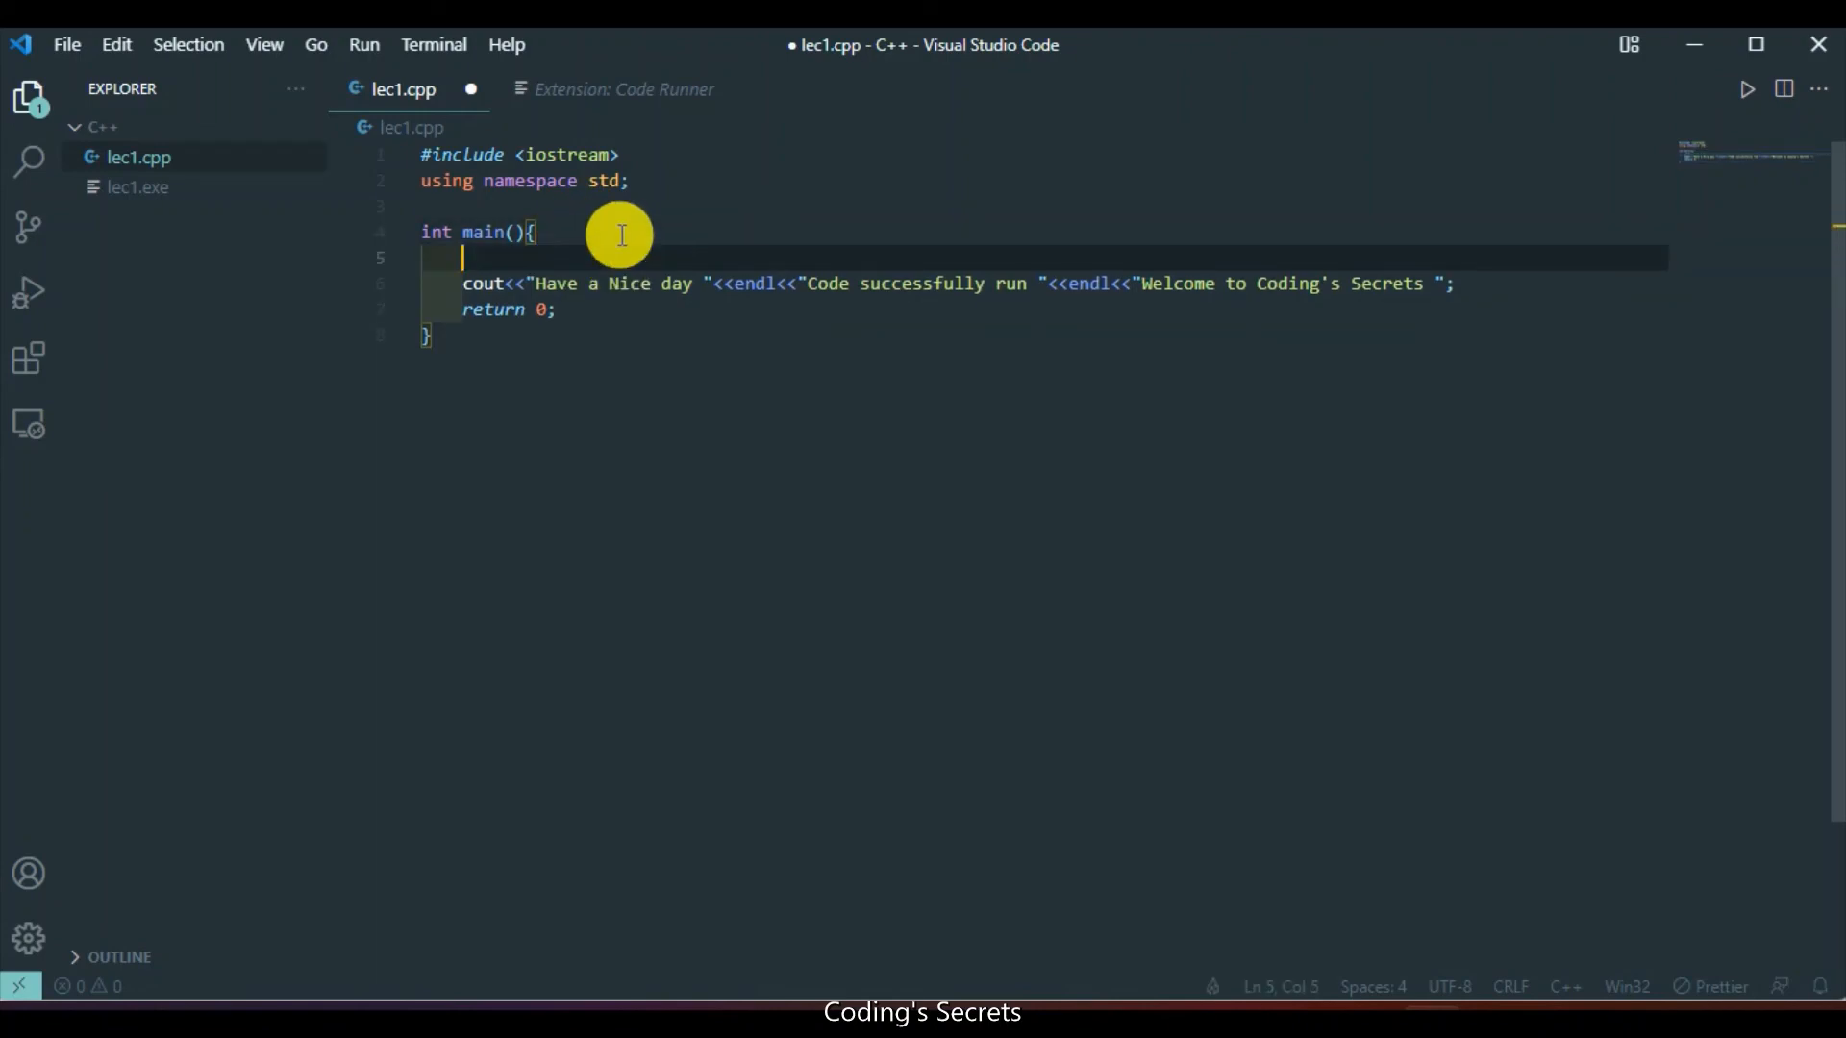
text(chain)
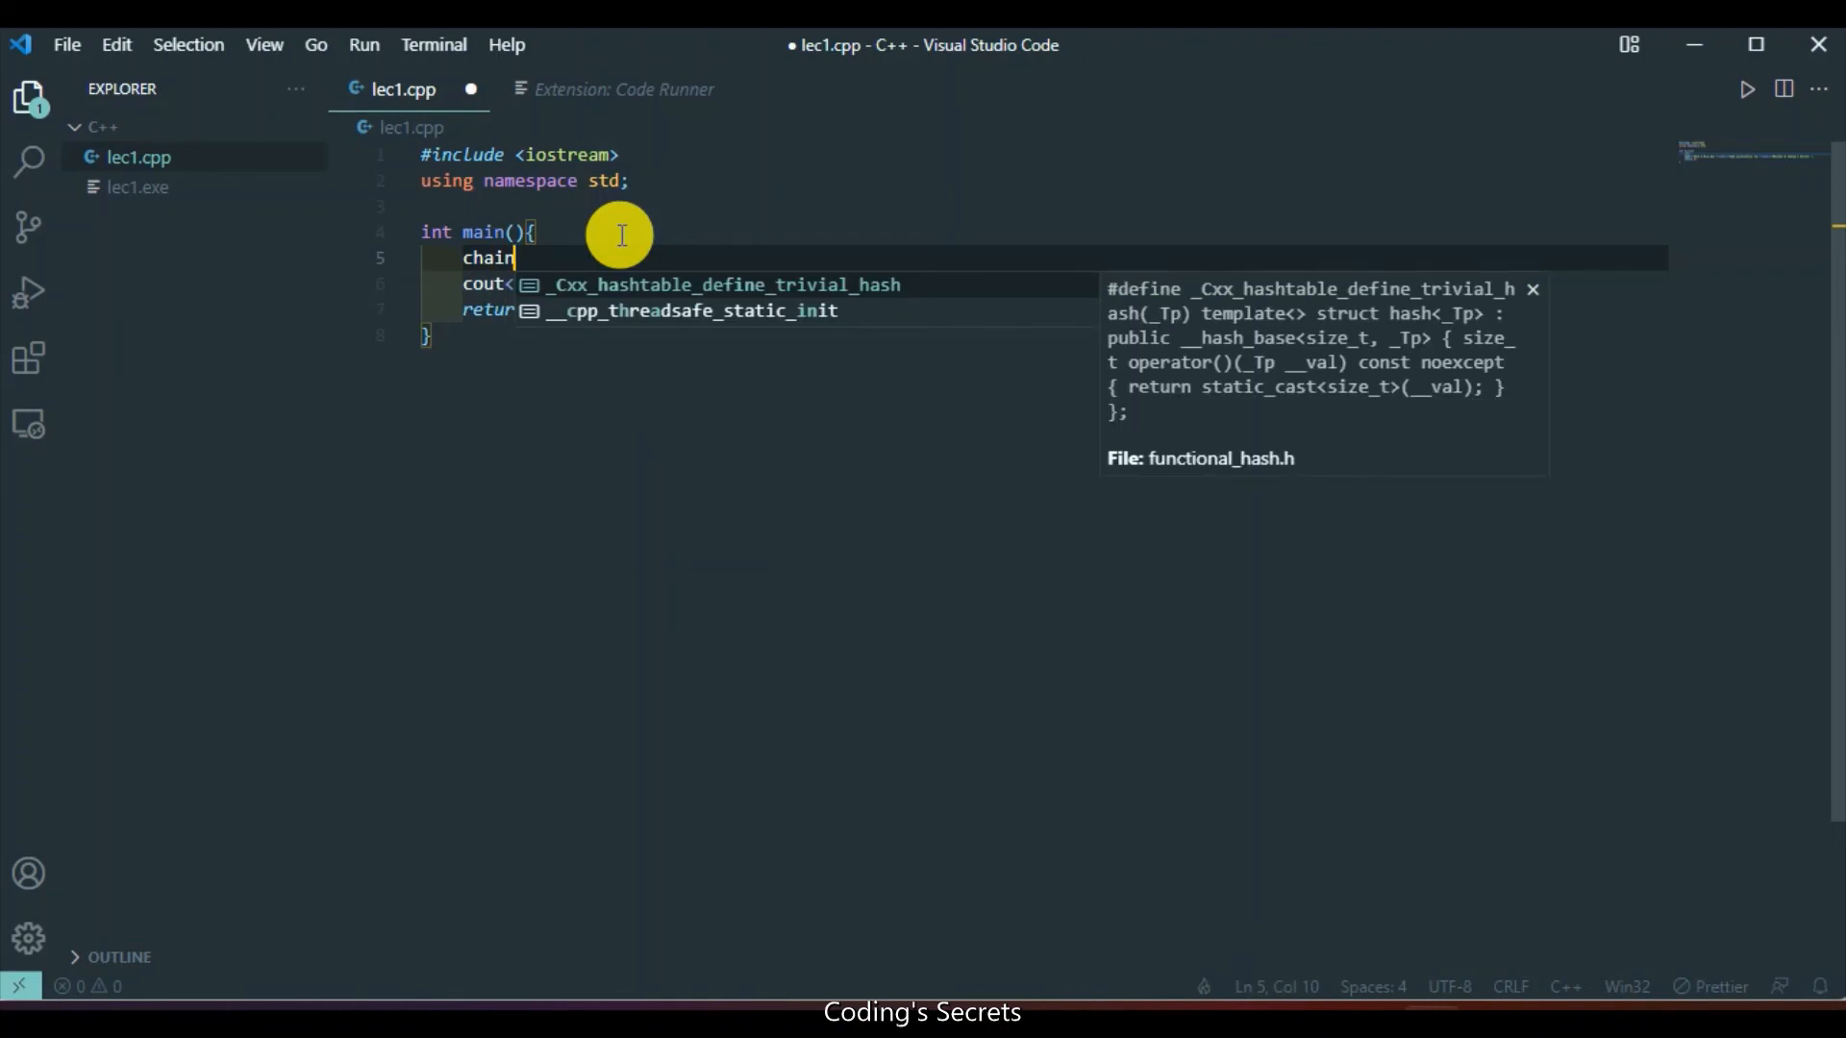
key(ctrl+slash)
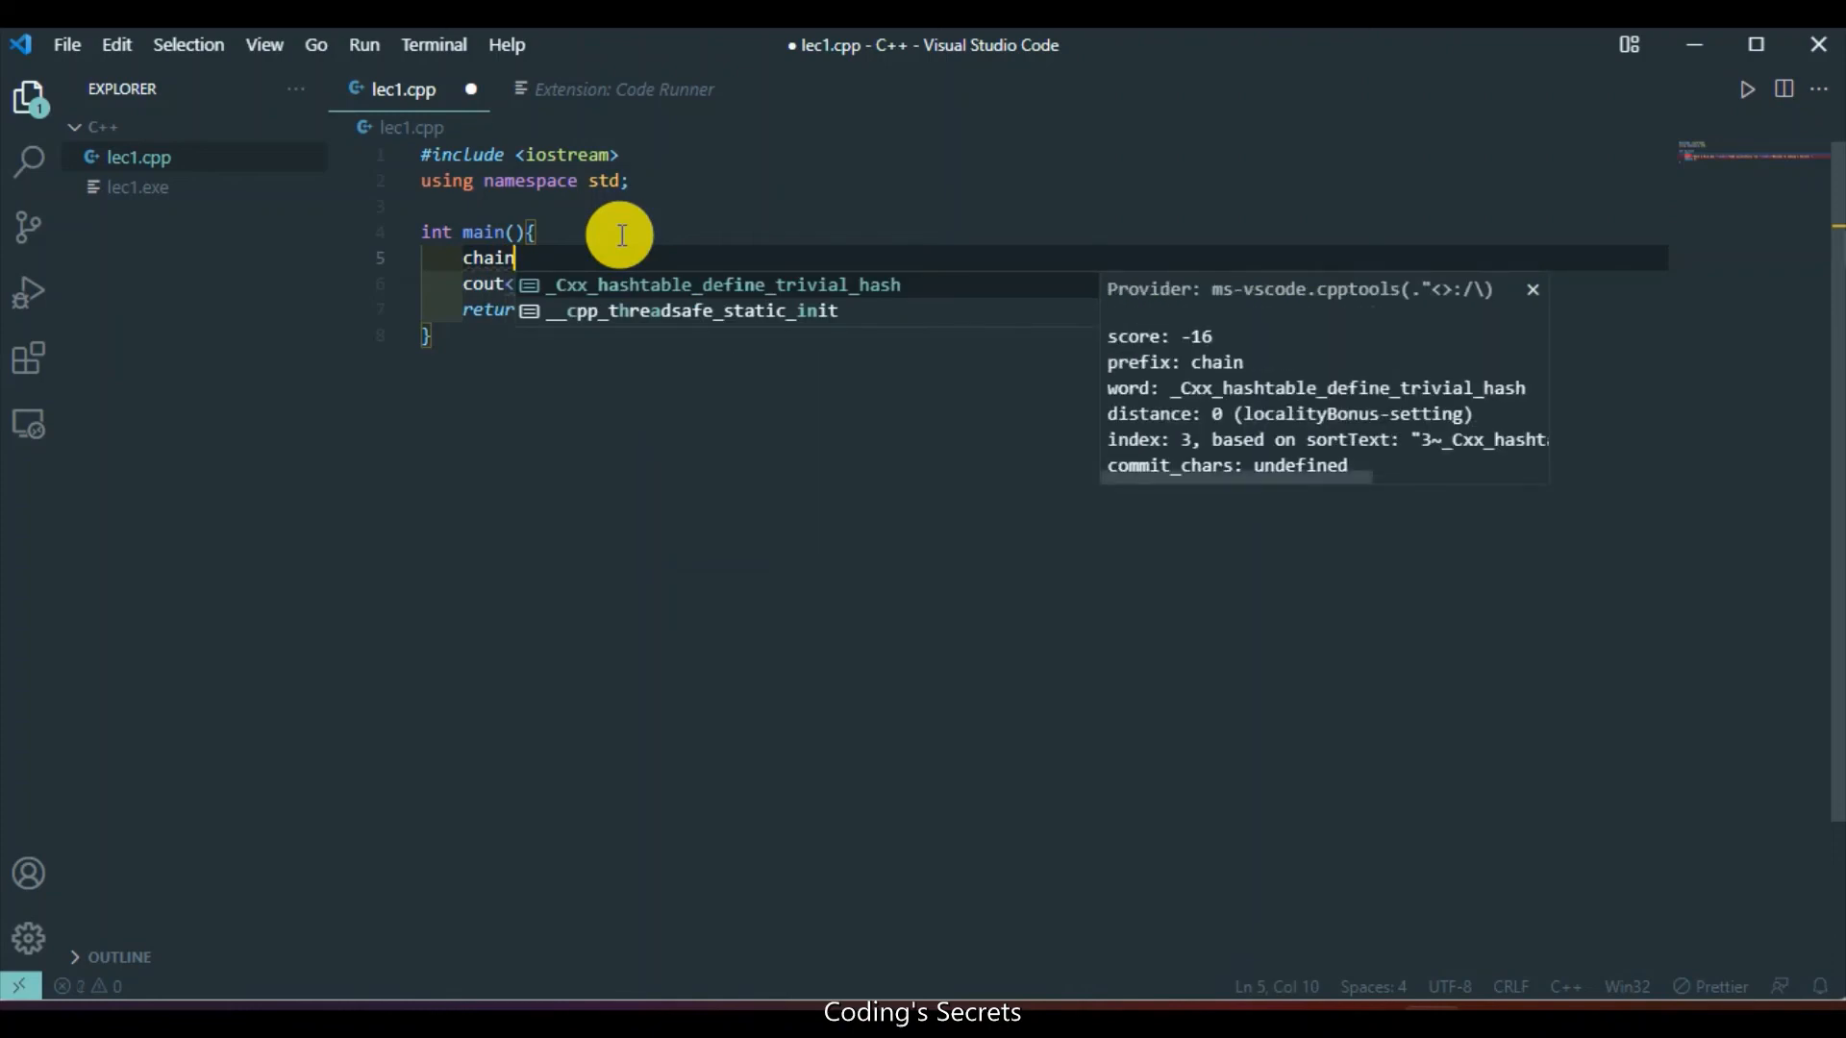
key(ctrl+slash)
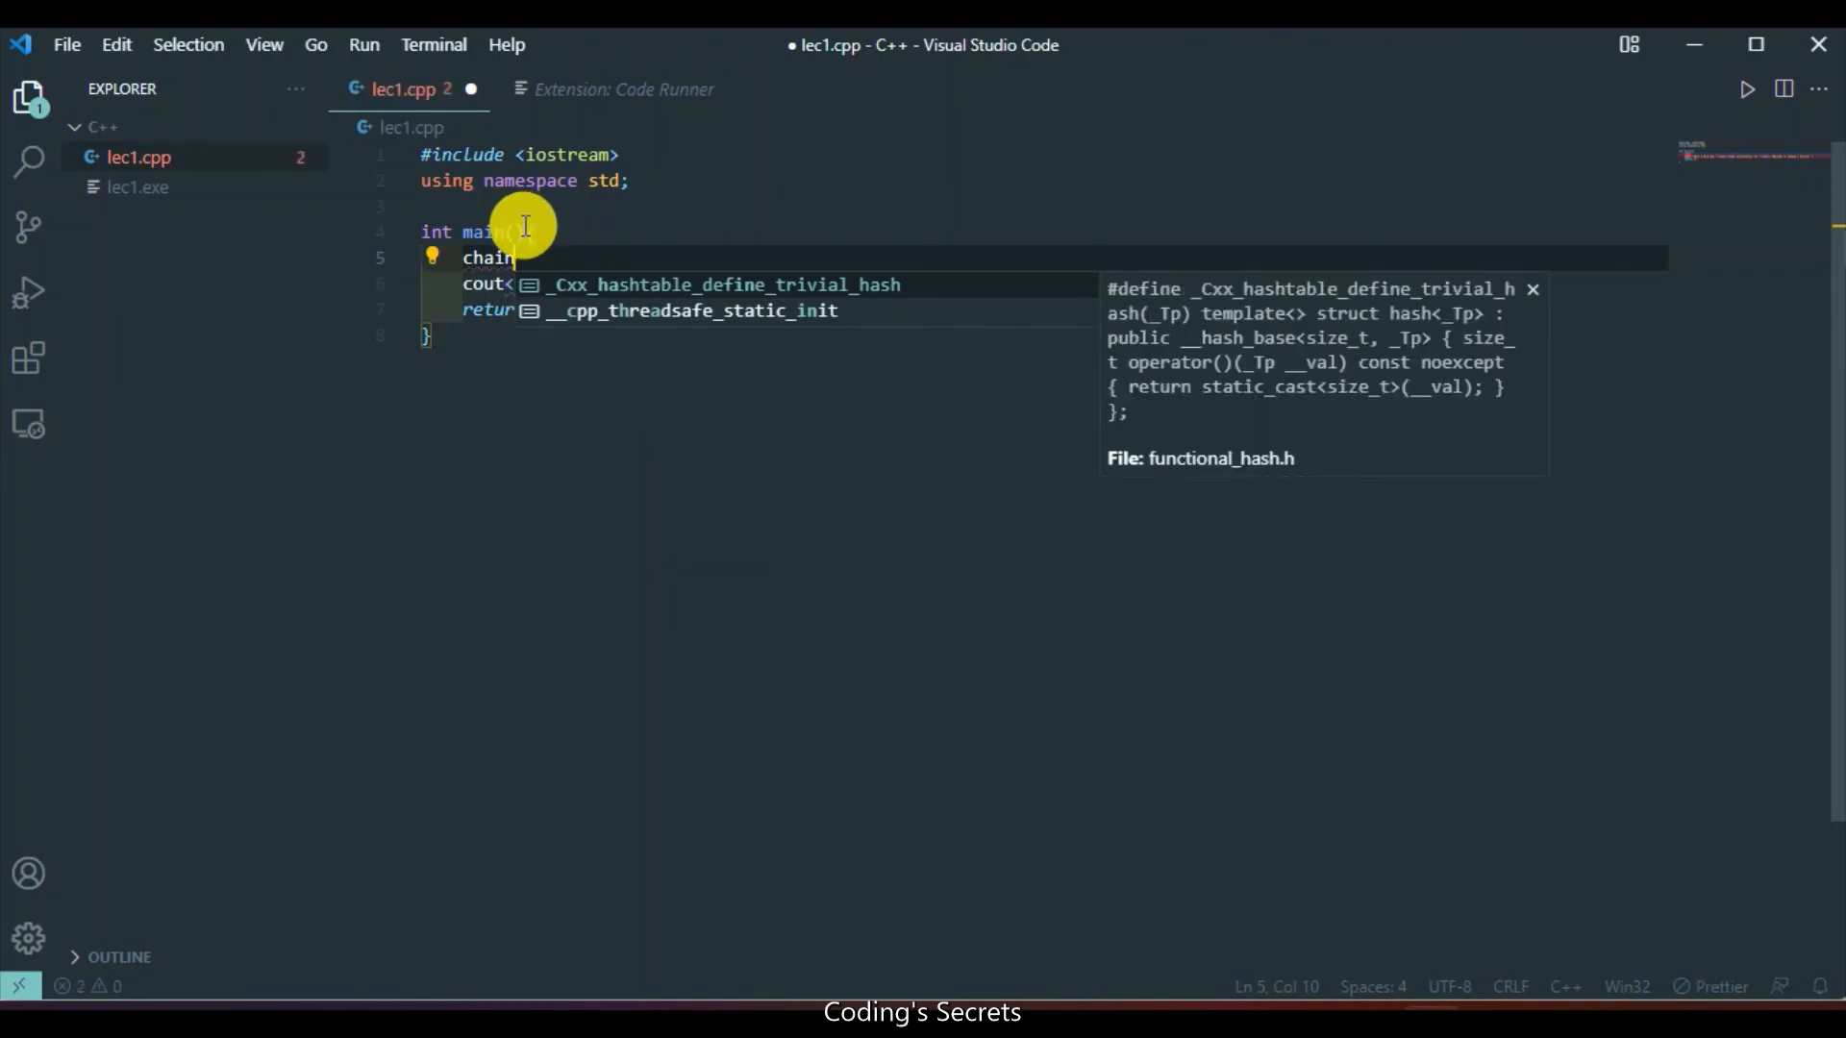
key(ctrl+slash)
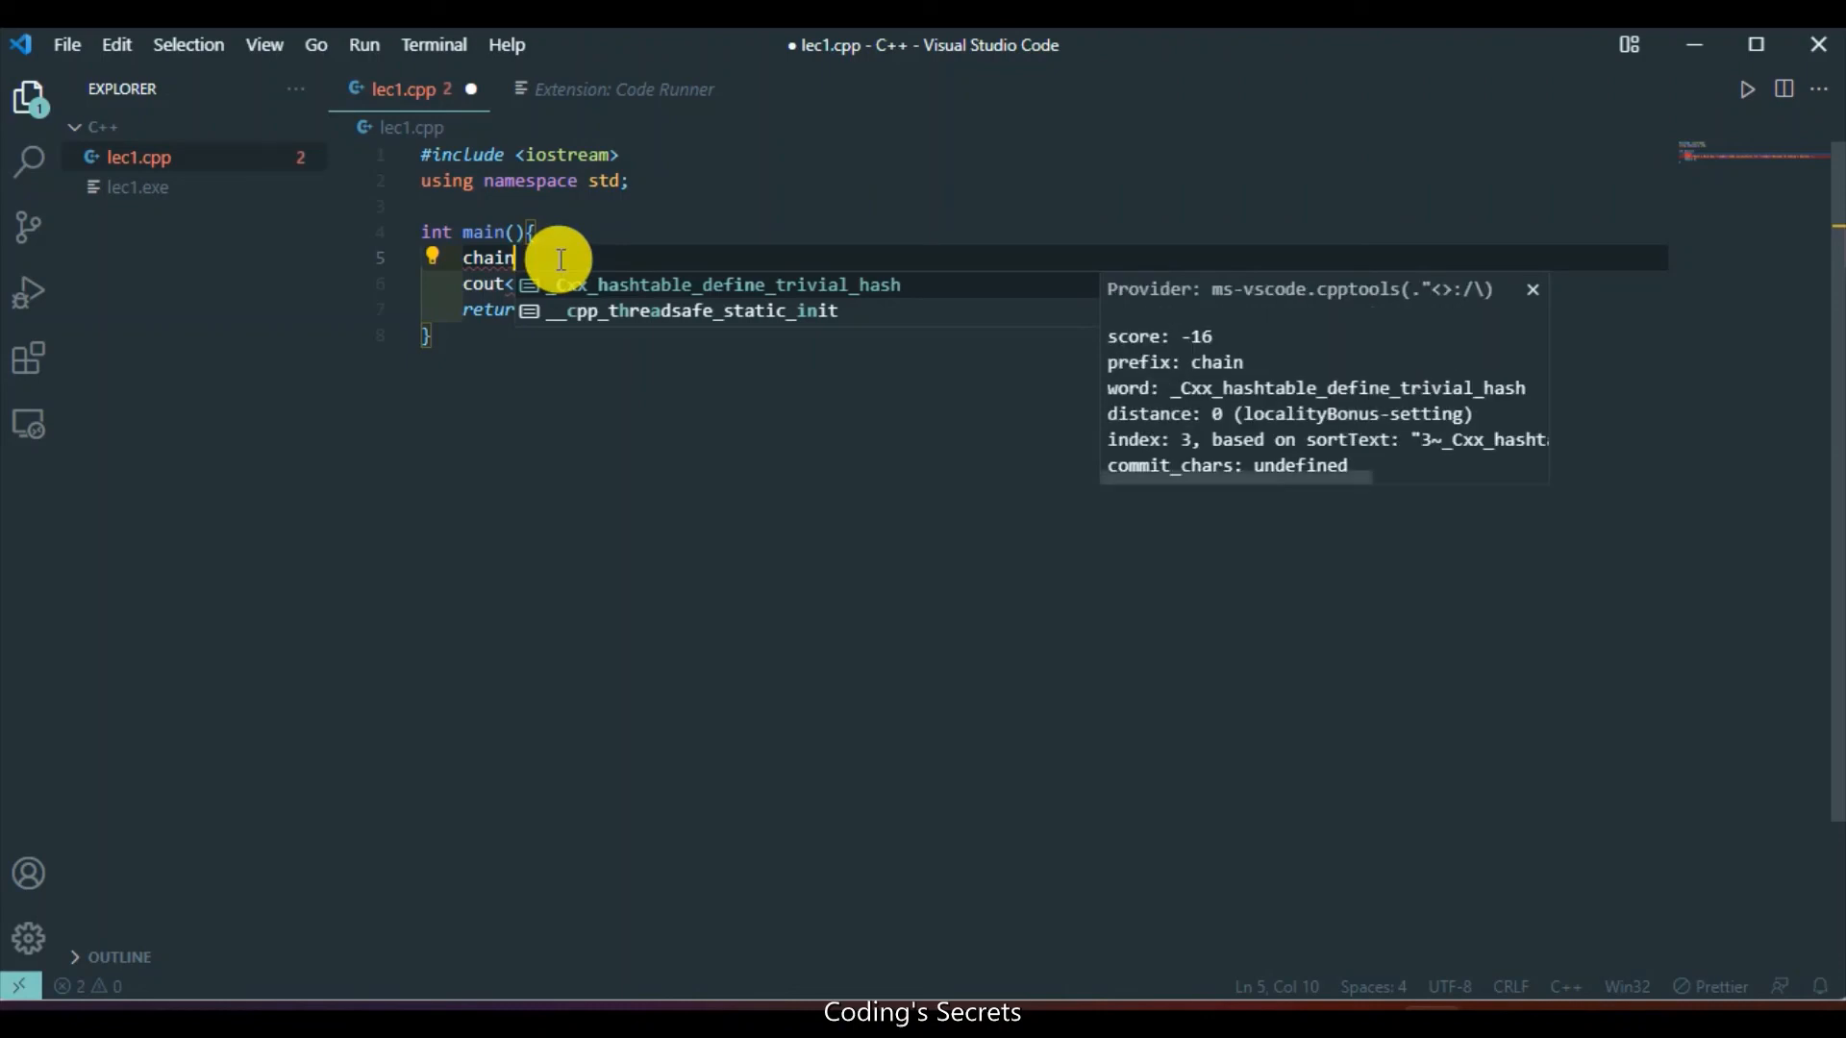
click(457, 258)
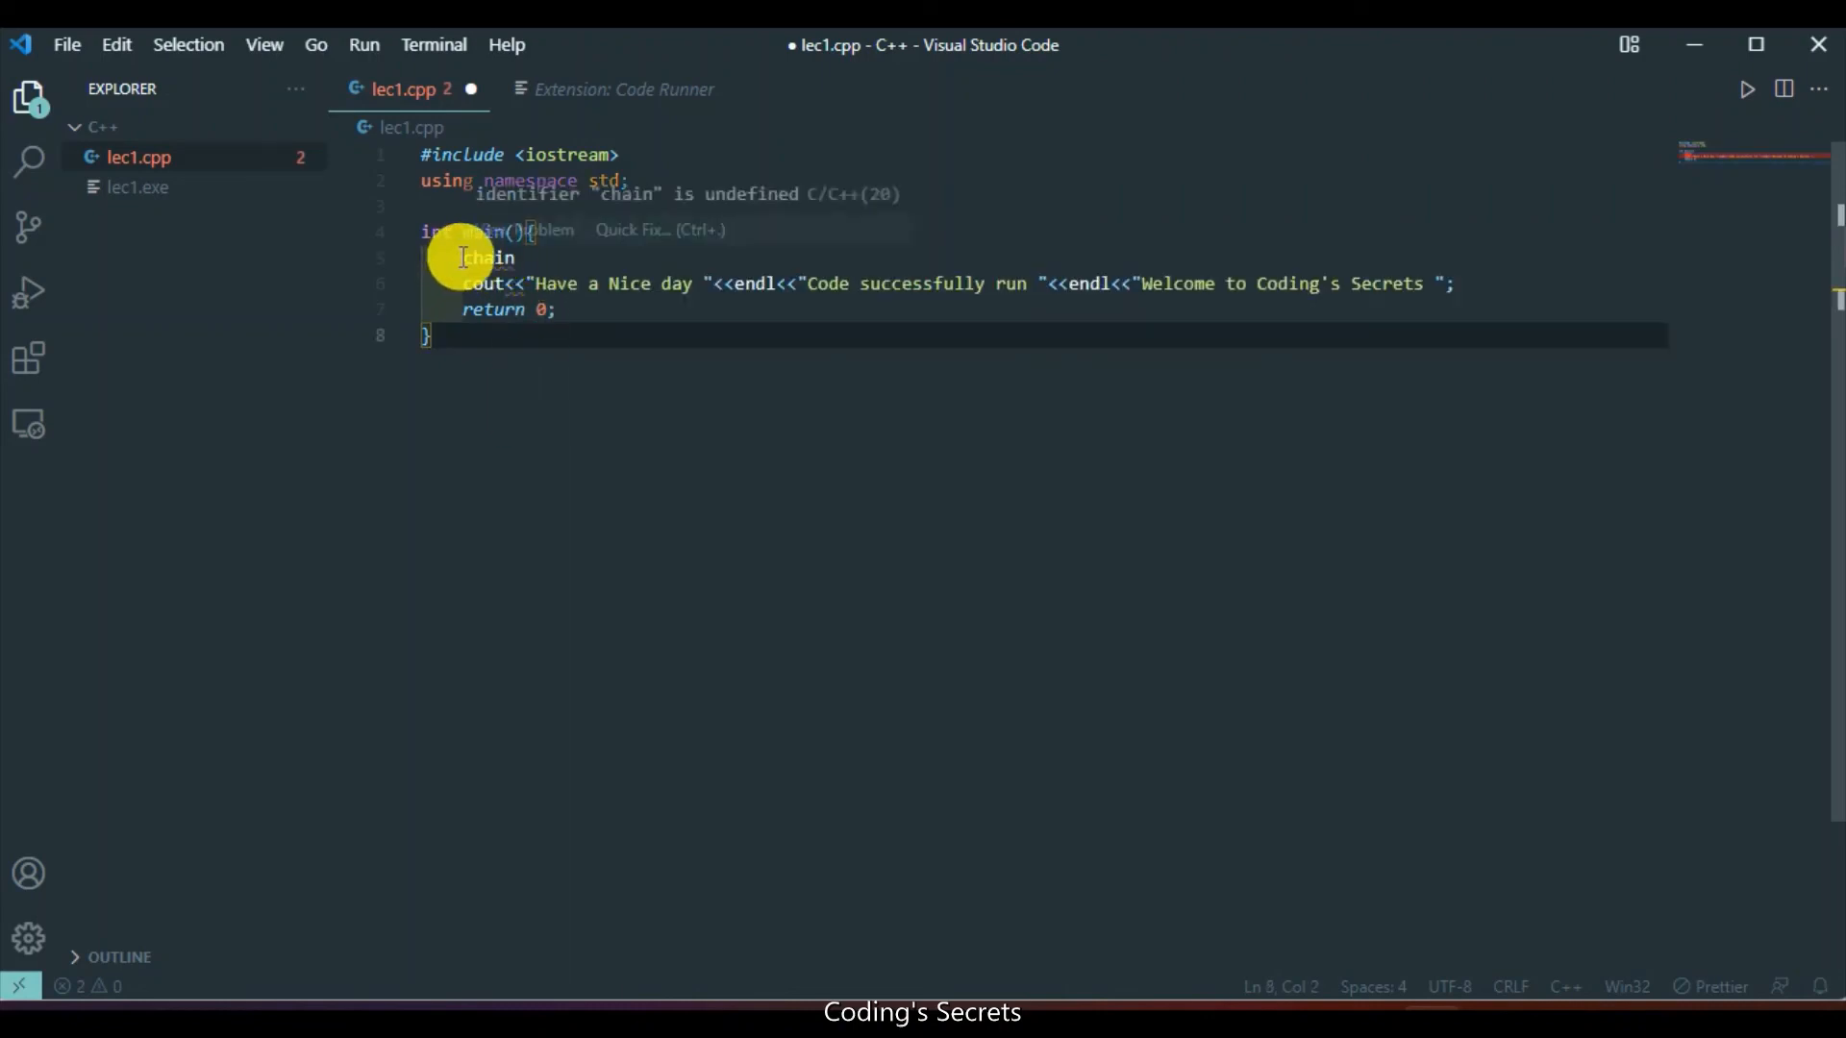
key(ctrl+slash)
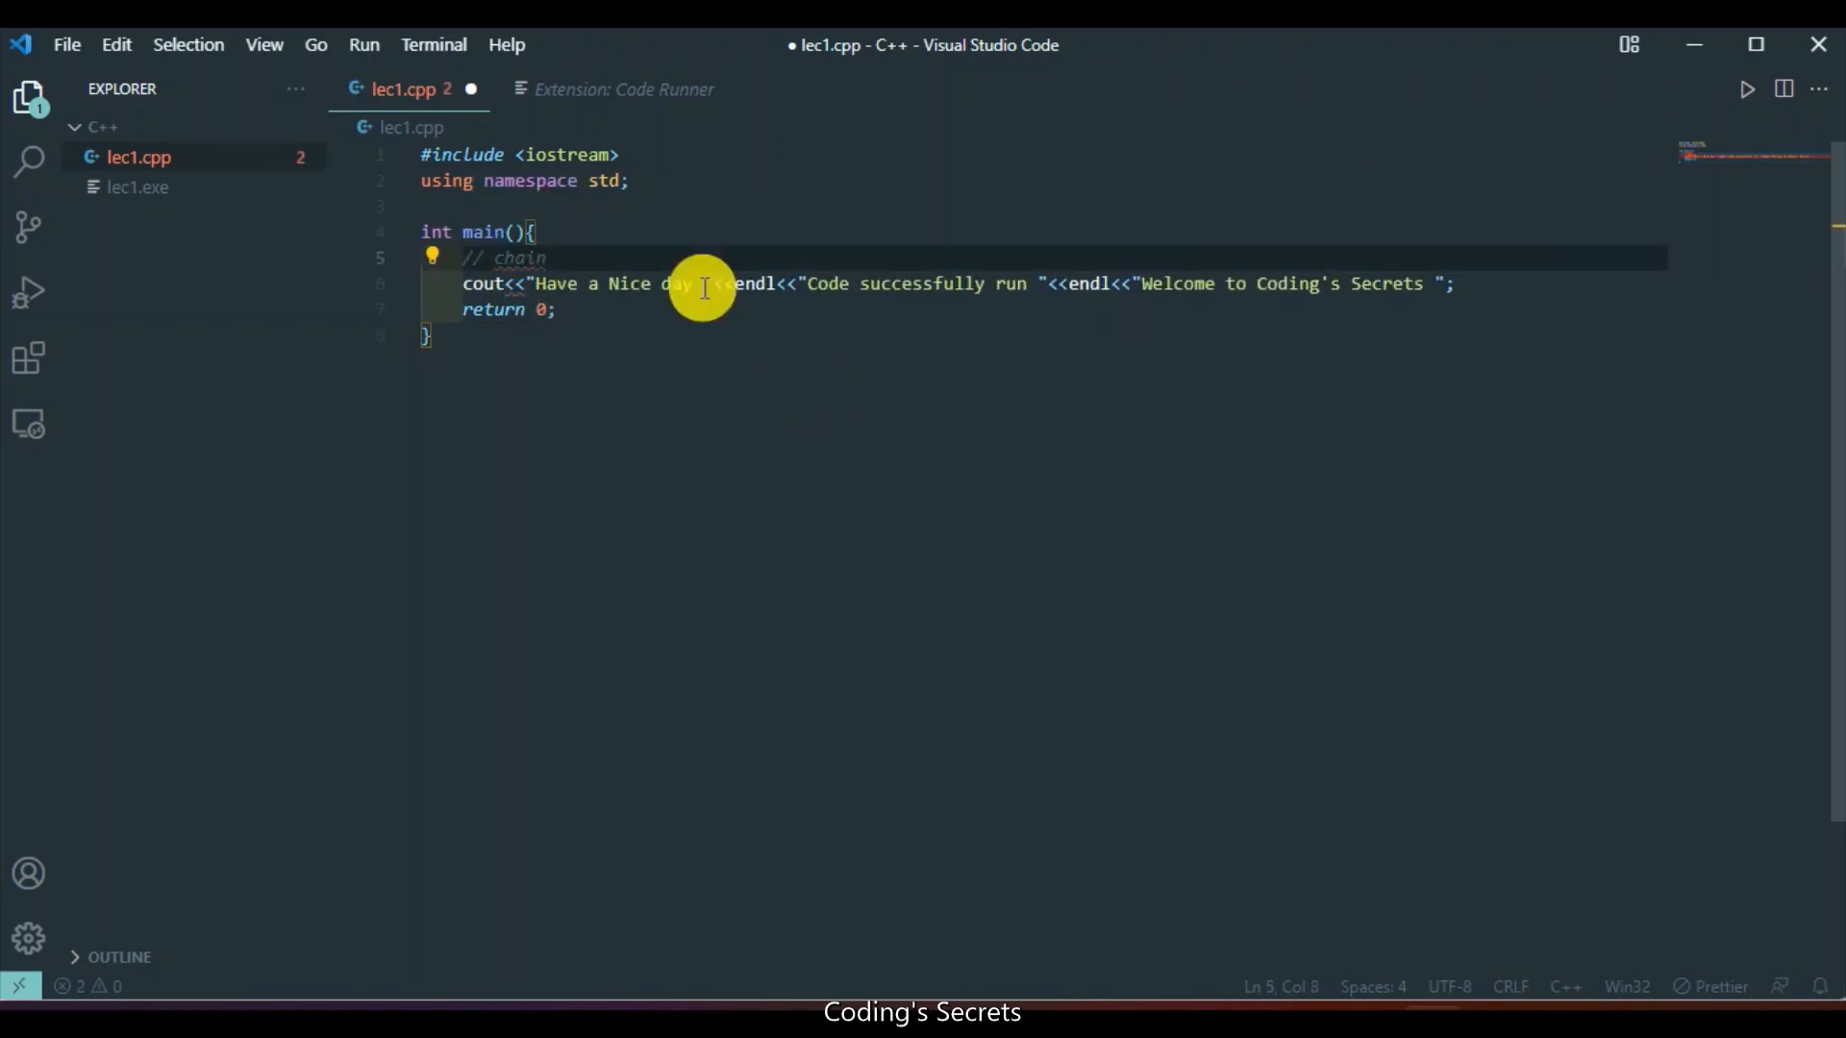
Insert a blank line between the chain comment and the cout statement, and save lec1.cpp.
click(582, 262)
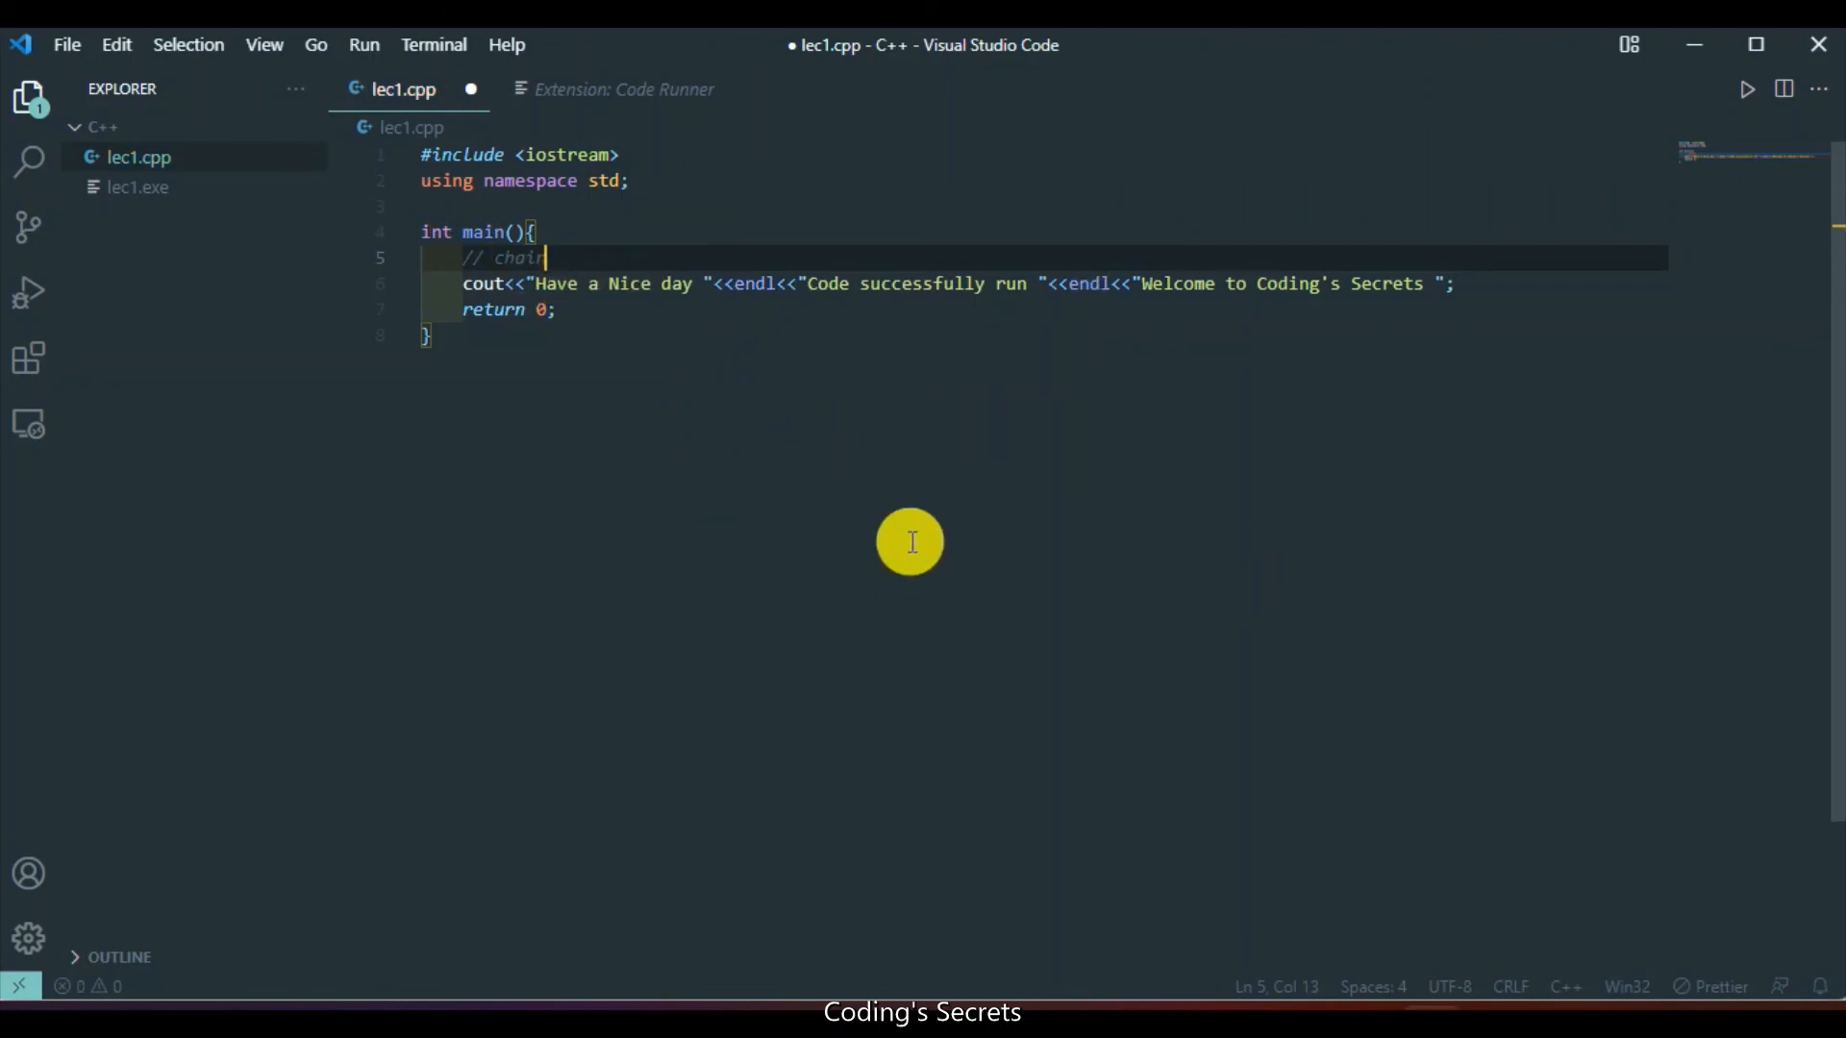
key(Return)
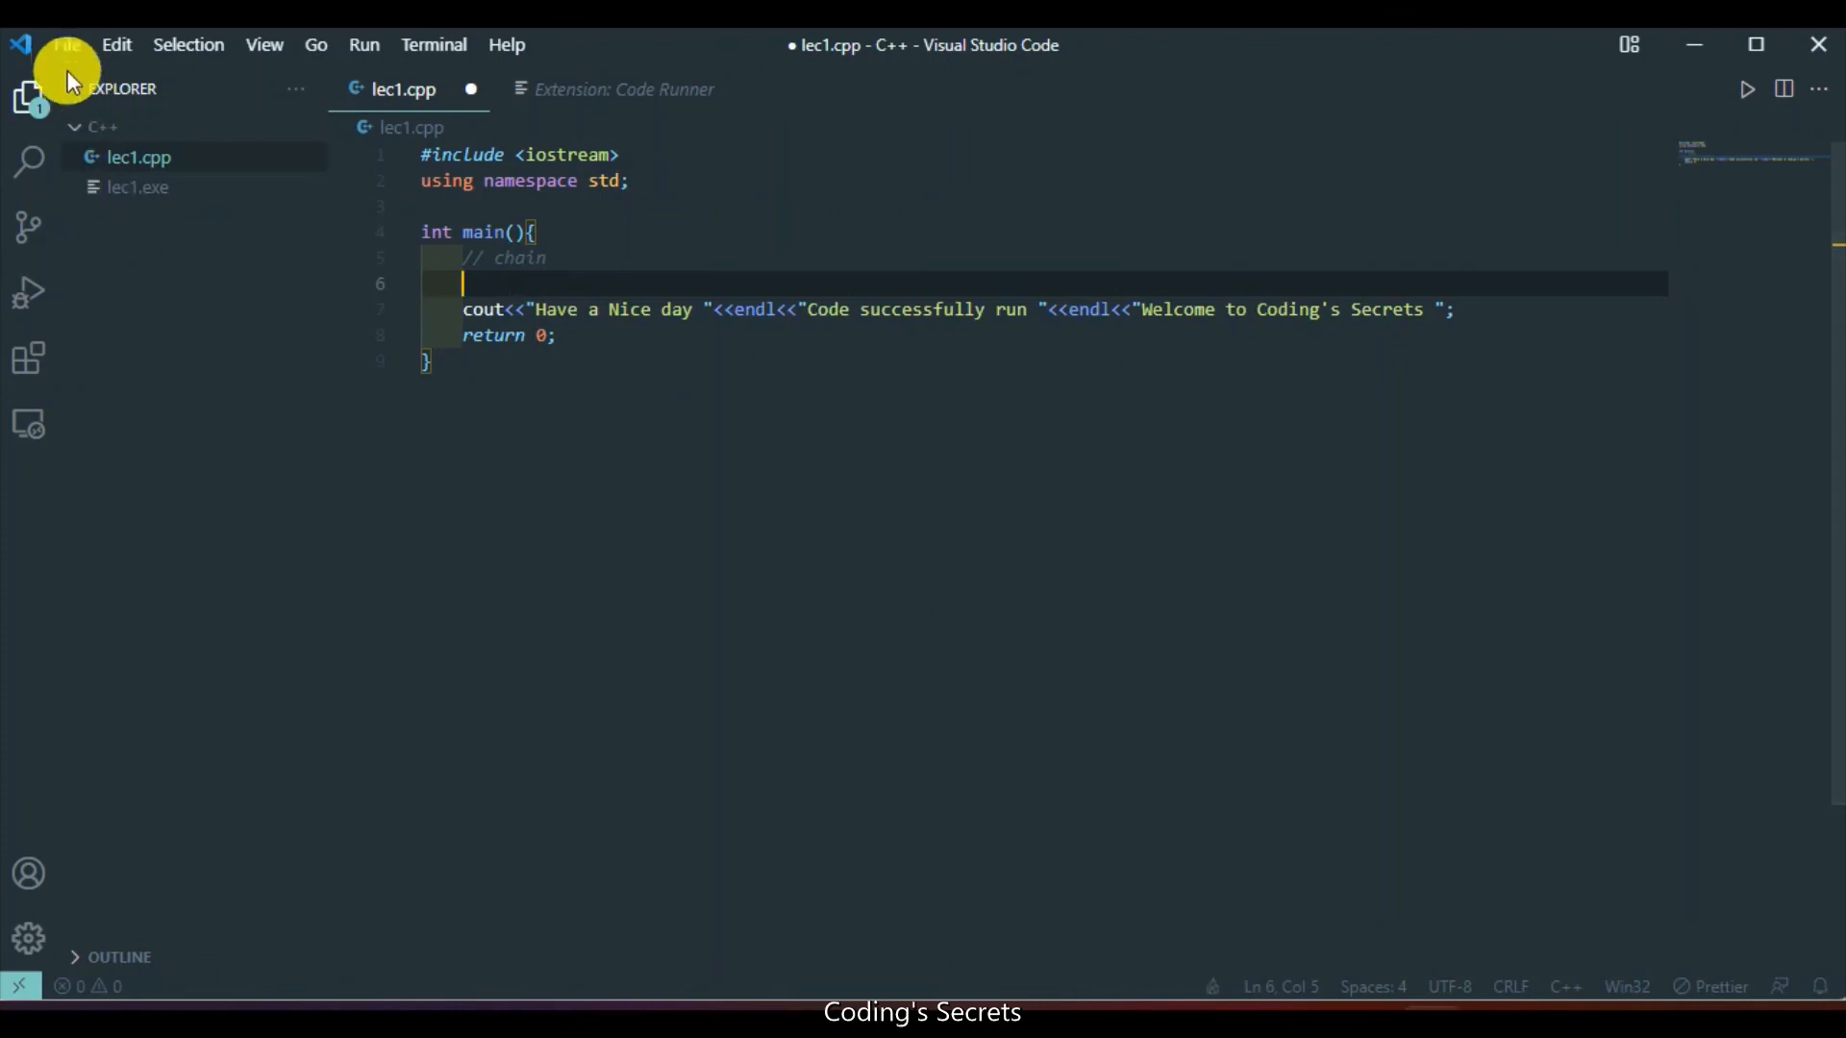
click(66, 45)
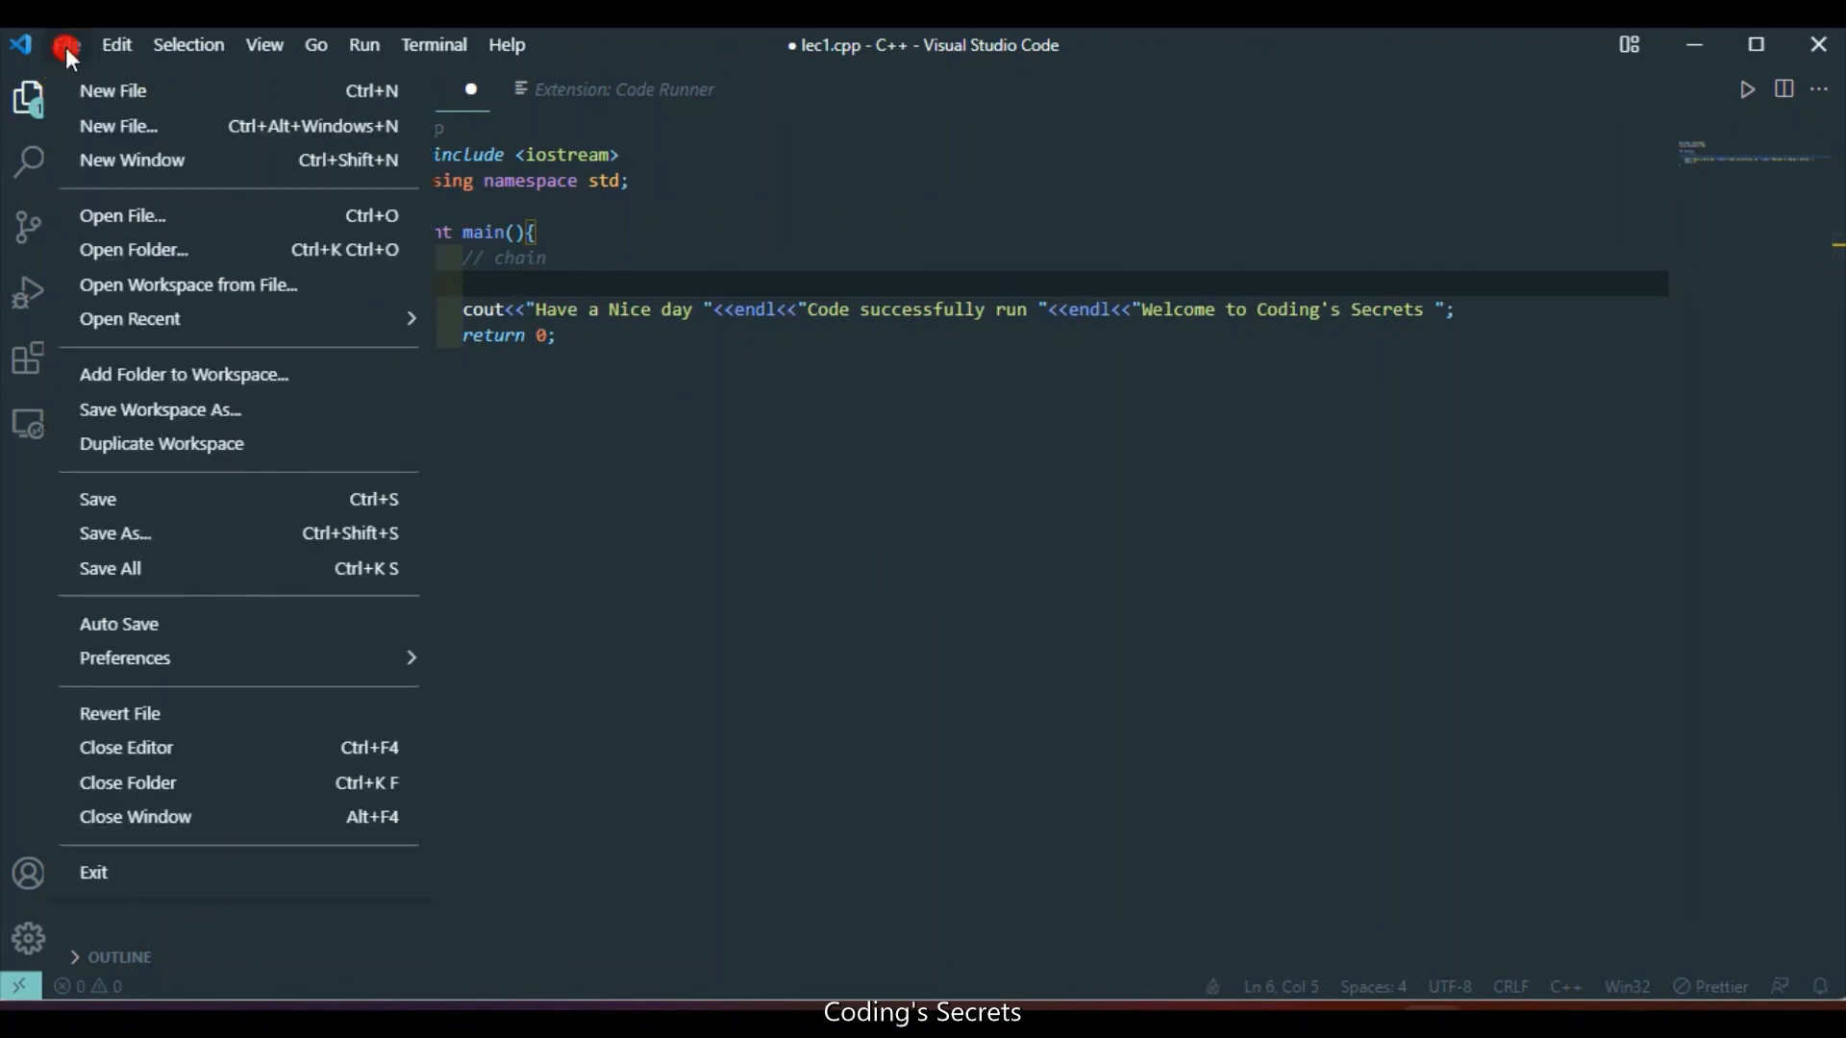
click(110, 500)
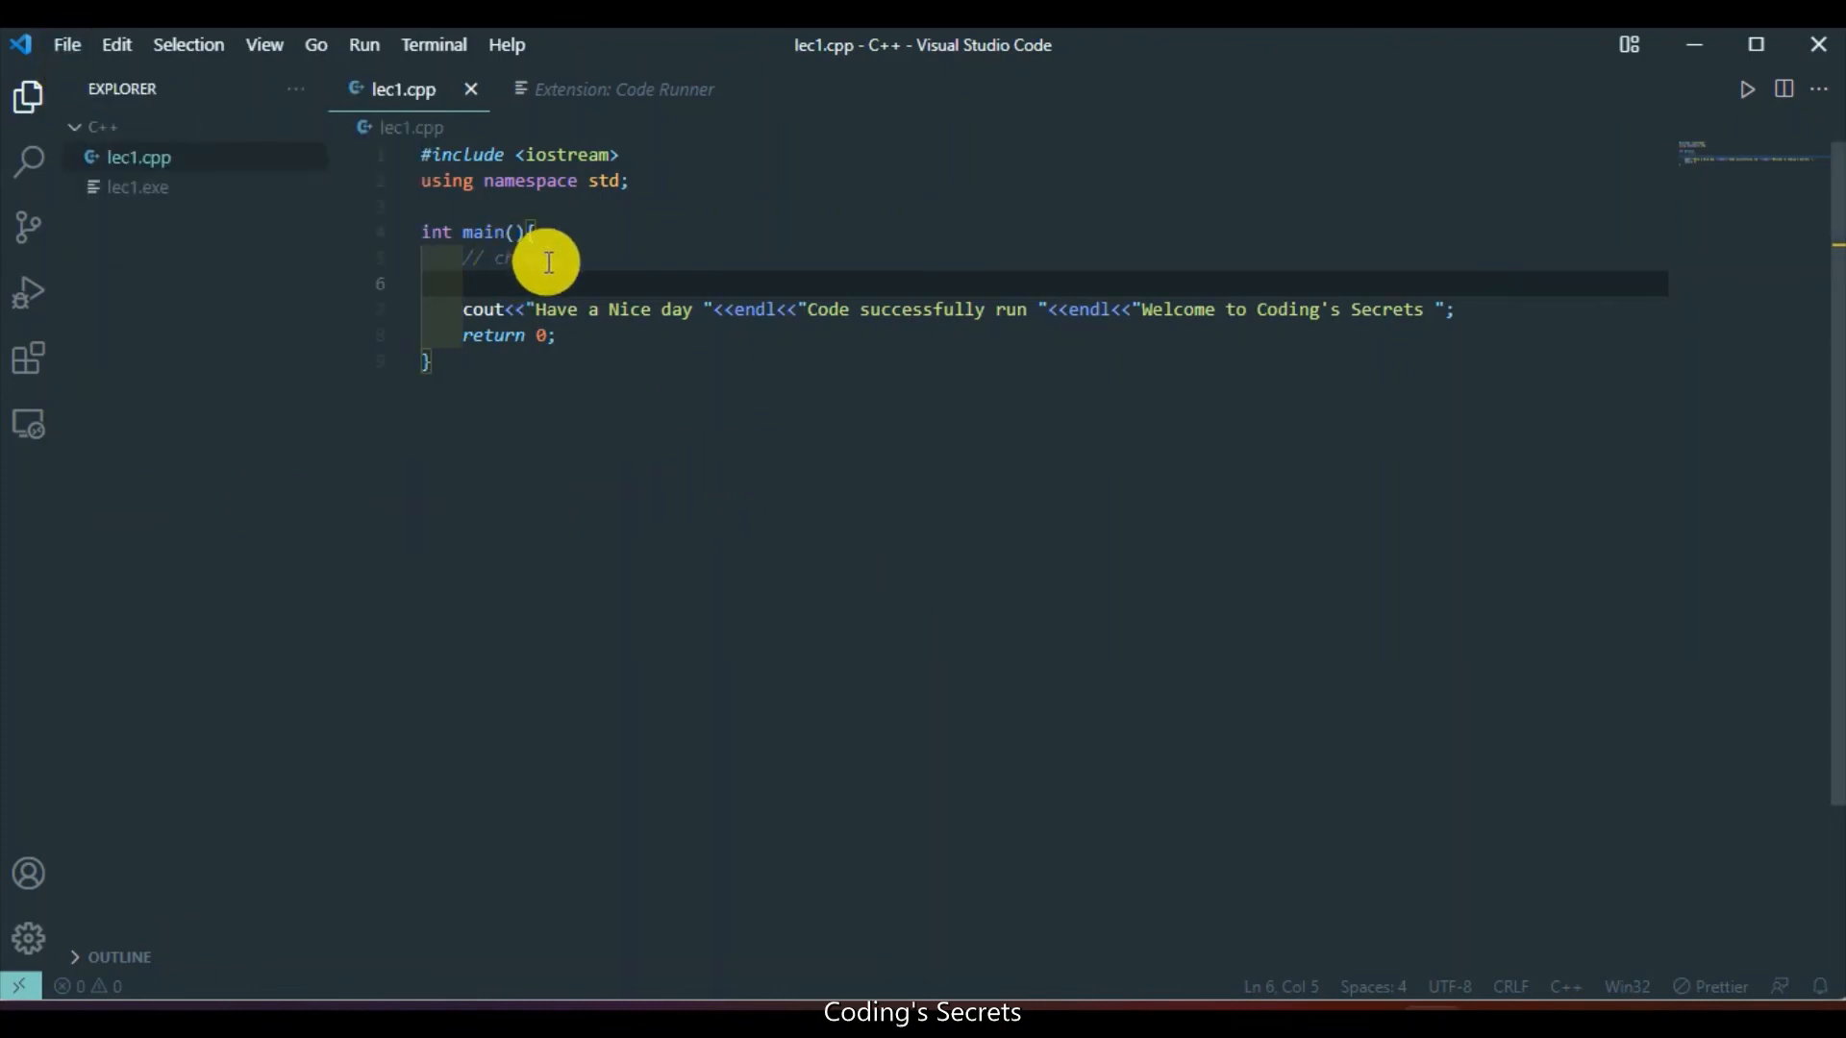
Run lec1.cpp and compare its printed lines with those of the earlier runs before killing the terminal.
click(1748, 89)
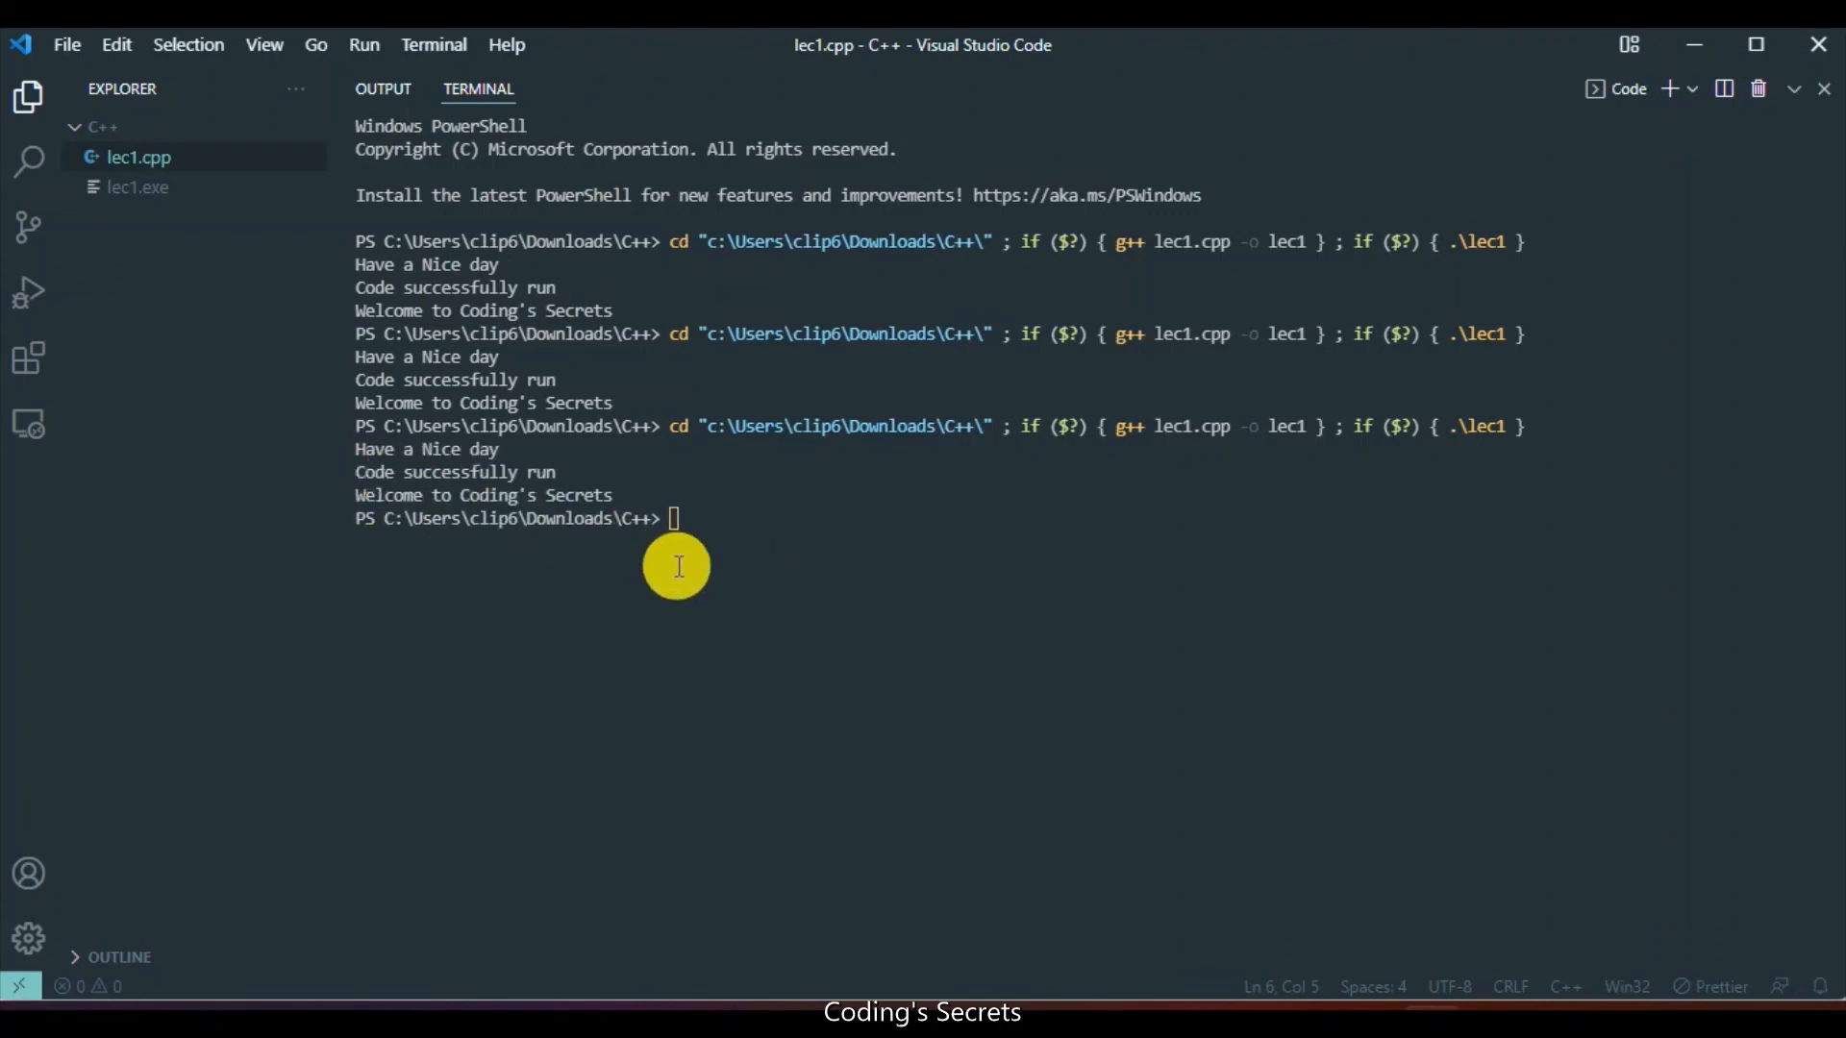
drag(709, 523, 325, 535)
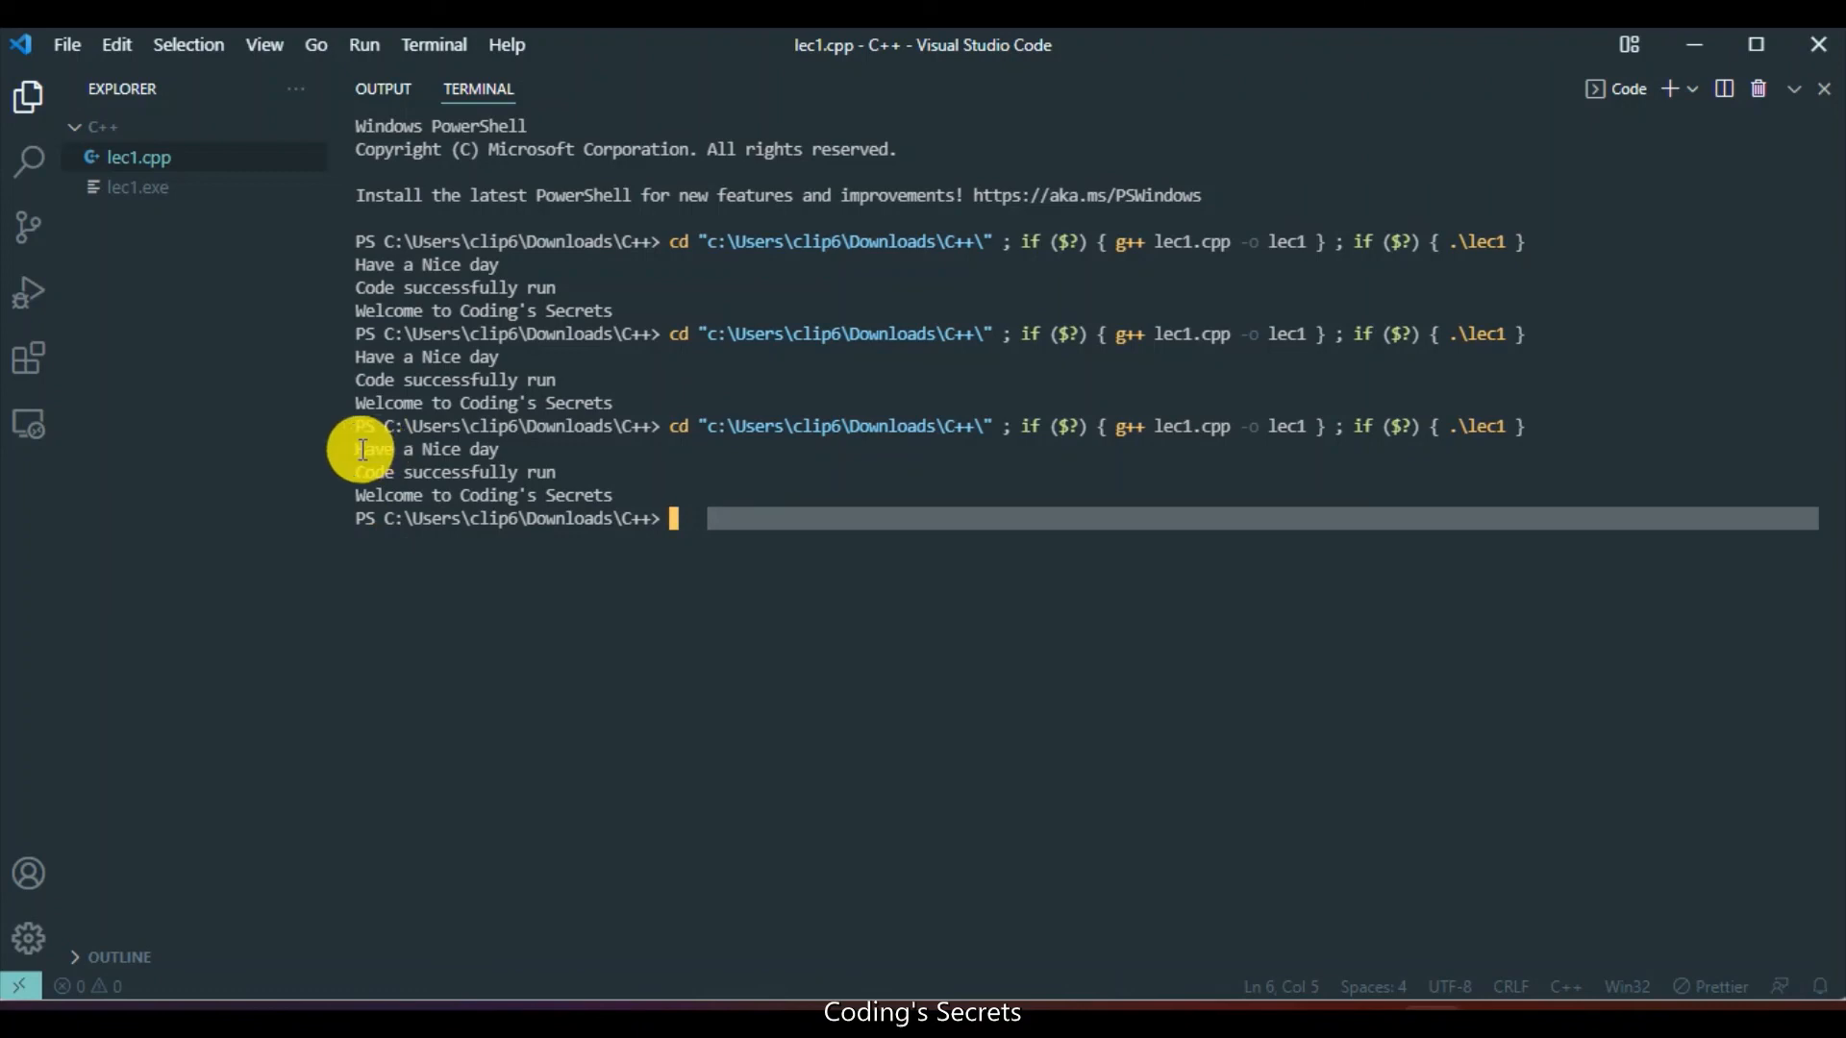
drag(362, 450, 638, 492)
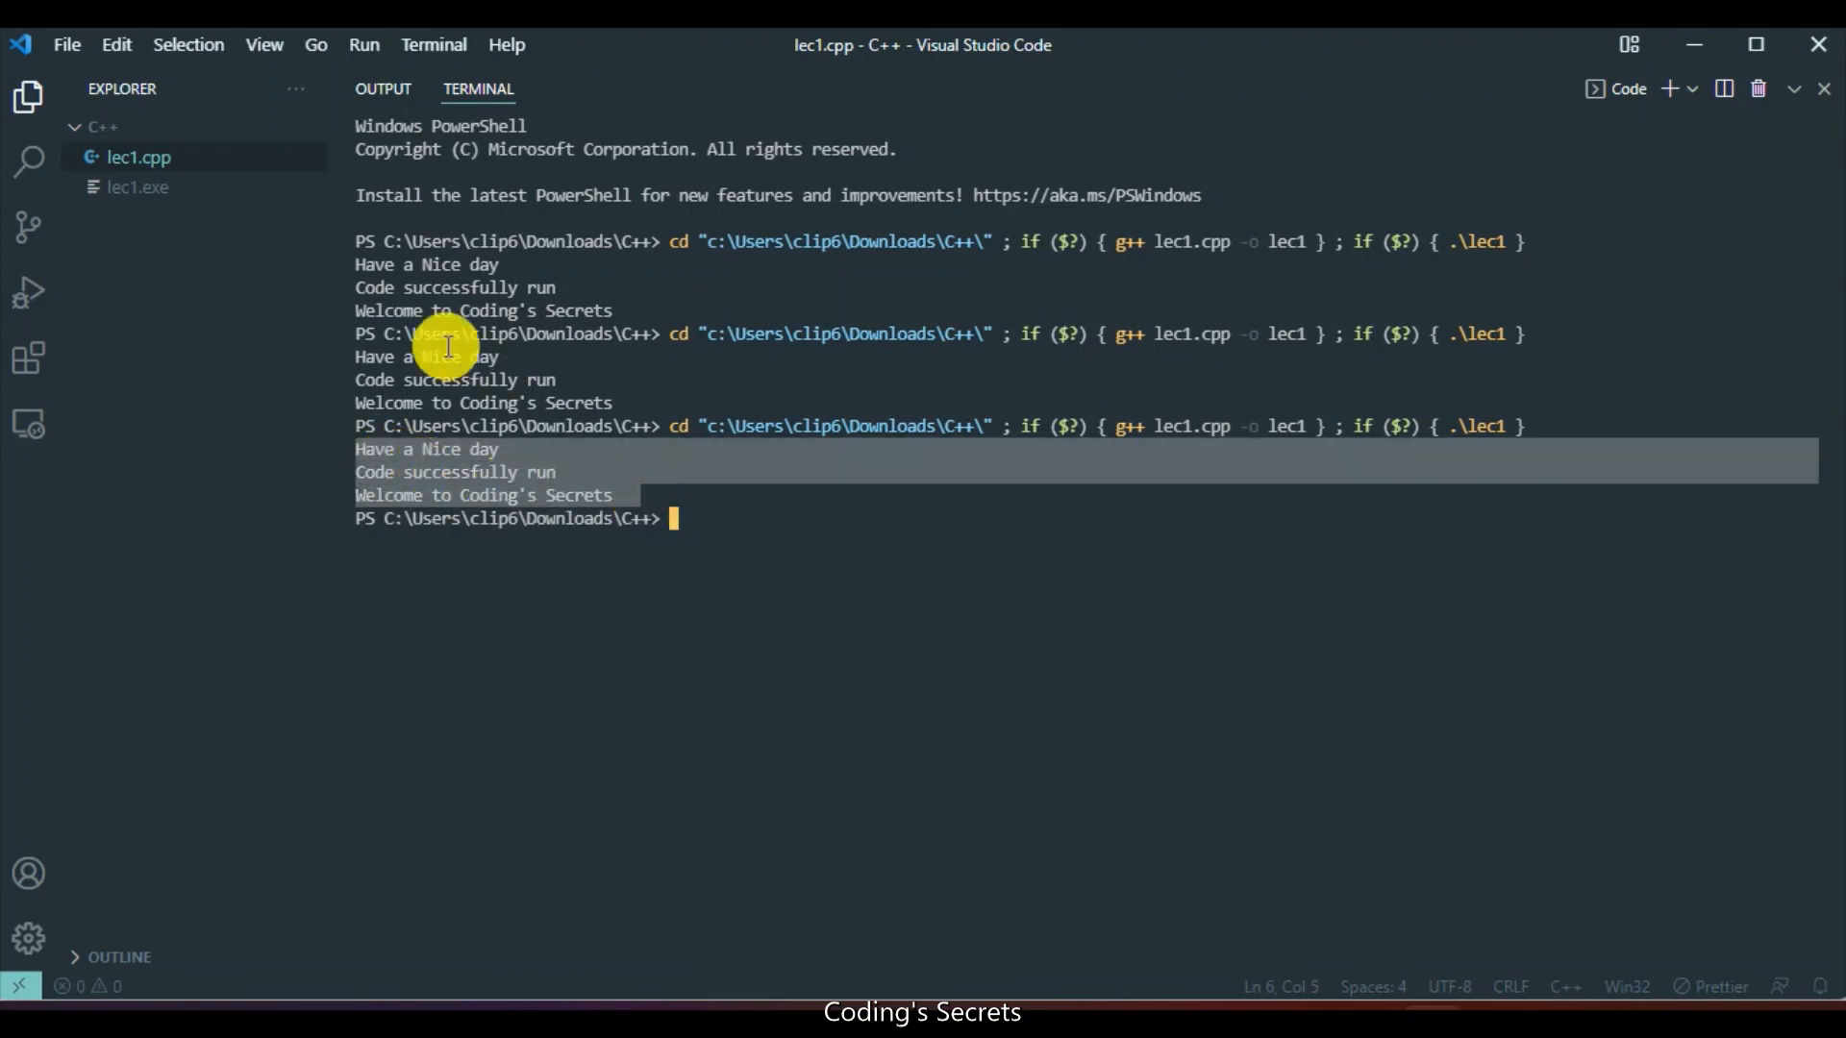
drag(361, 263, 565, 356)
drag(356, 360, 574, 426)
click(1760, 90)
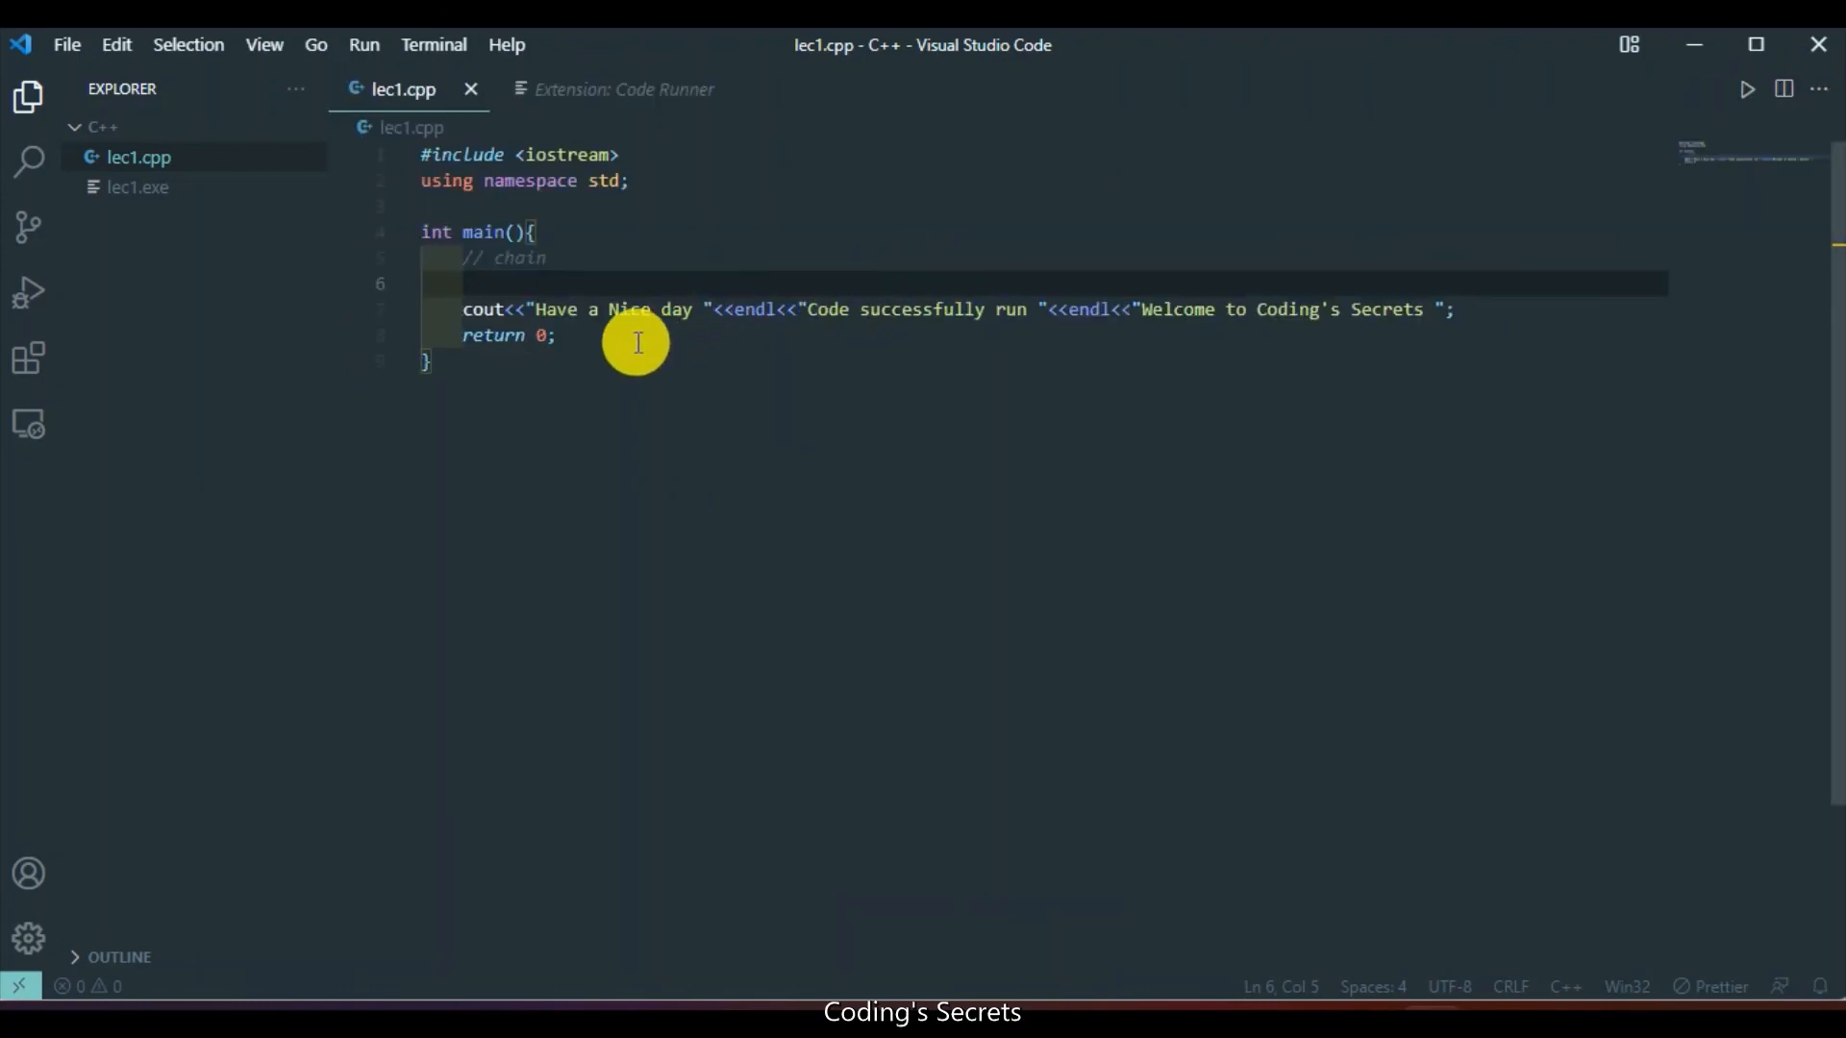
Change the comment at the start of main() to read //C++ chain.
click(554, 257)
click(487, 260)
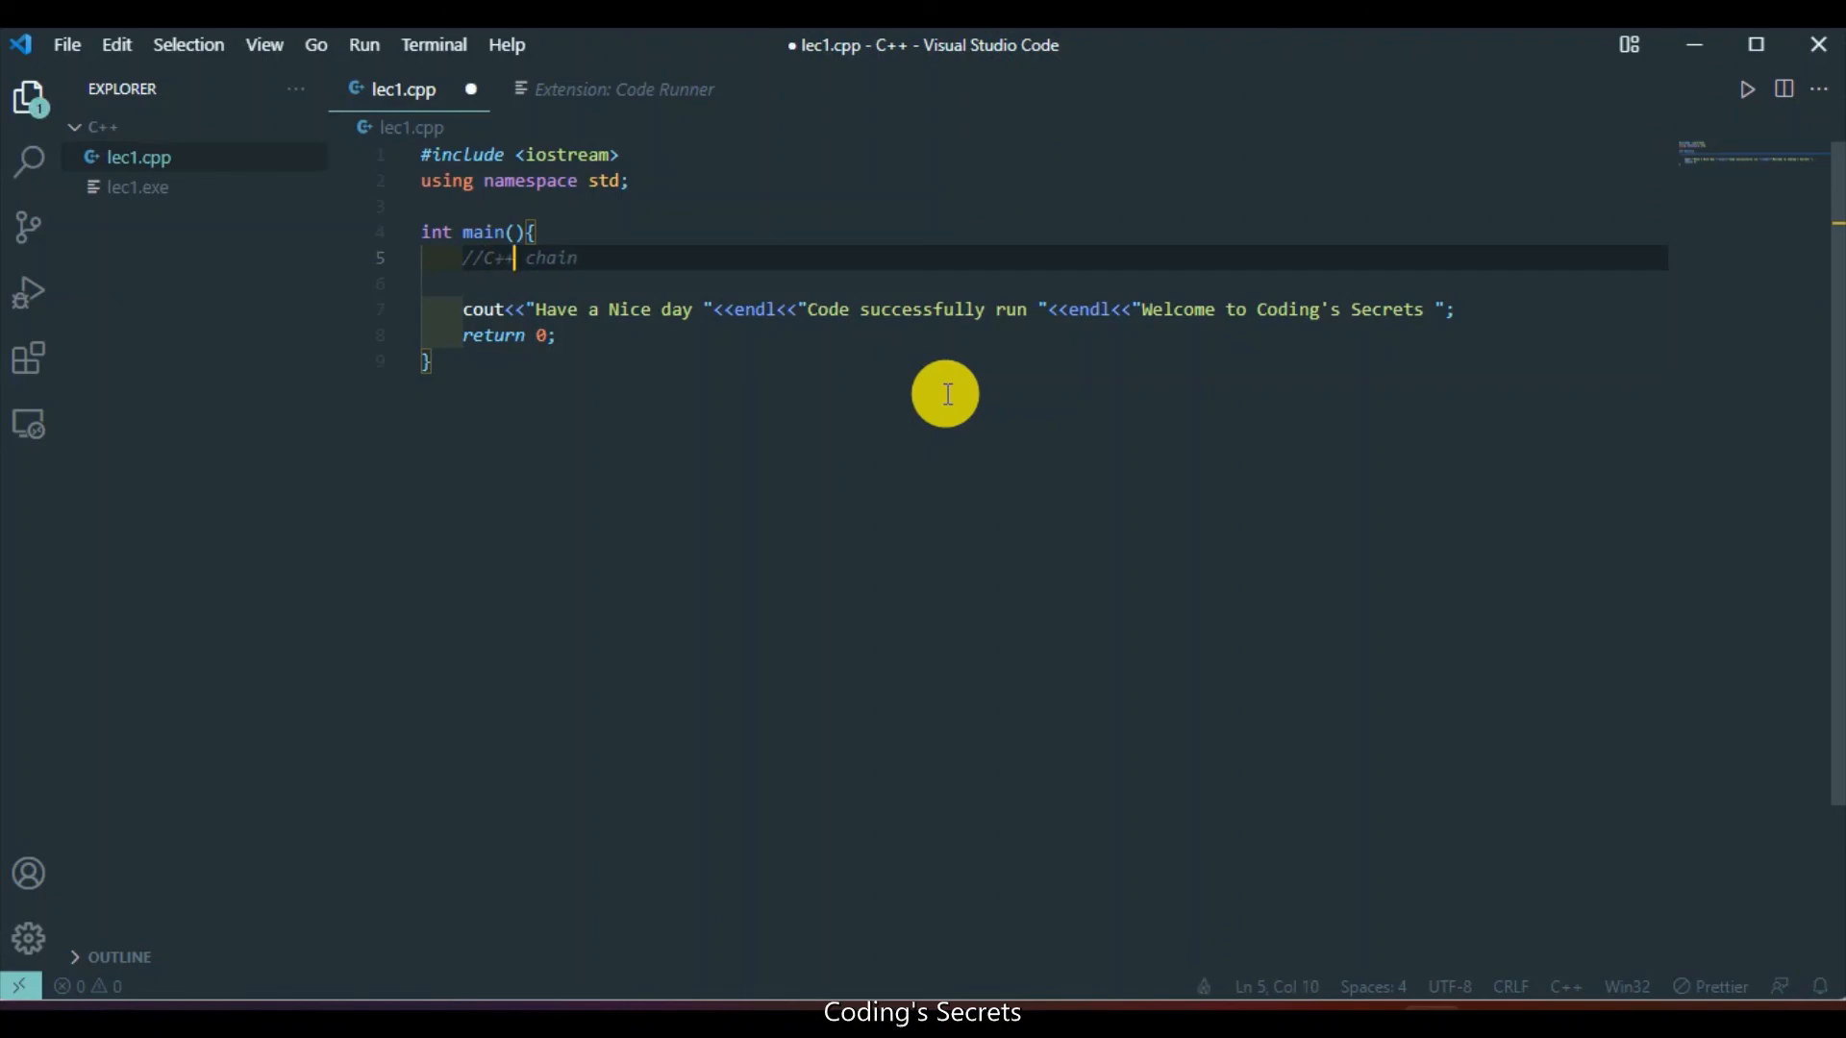
Save lec1.cpp with the edited comment and run the program again.
click(62, 44)
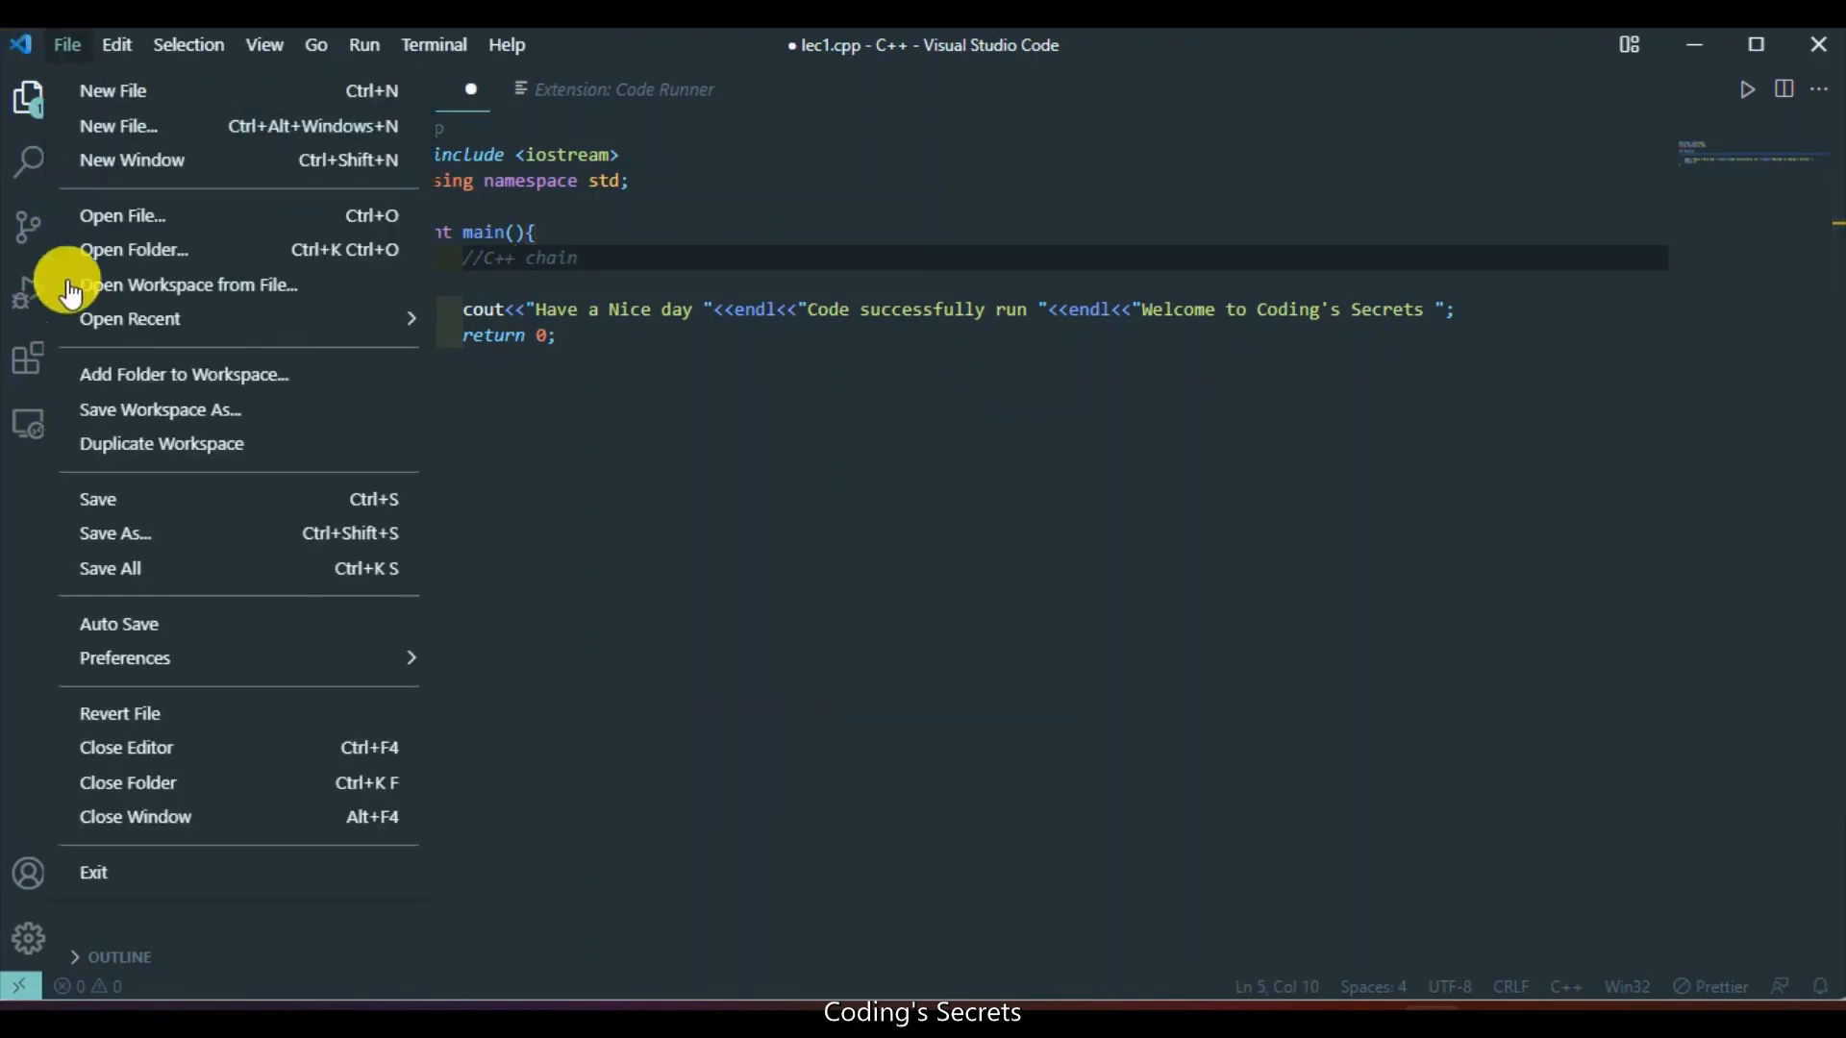
click(135, 500)
click(1738, 91)
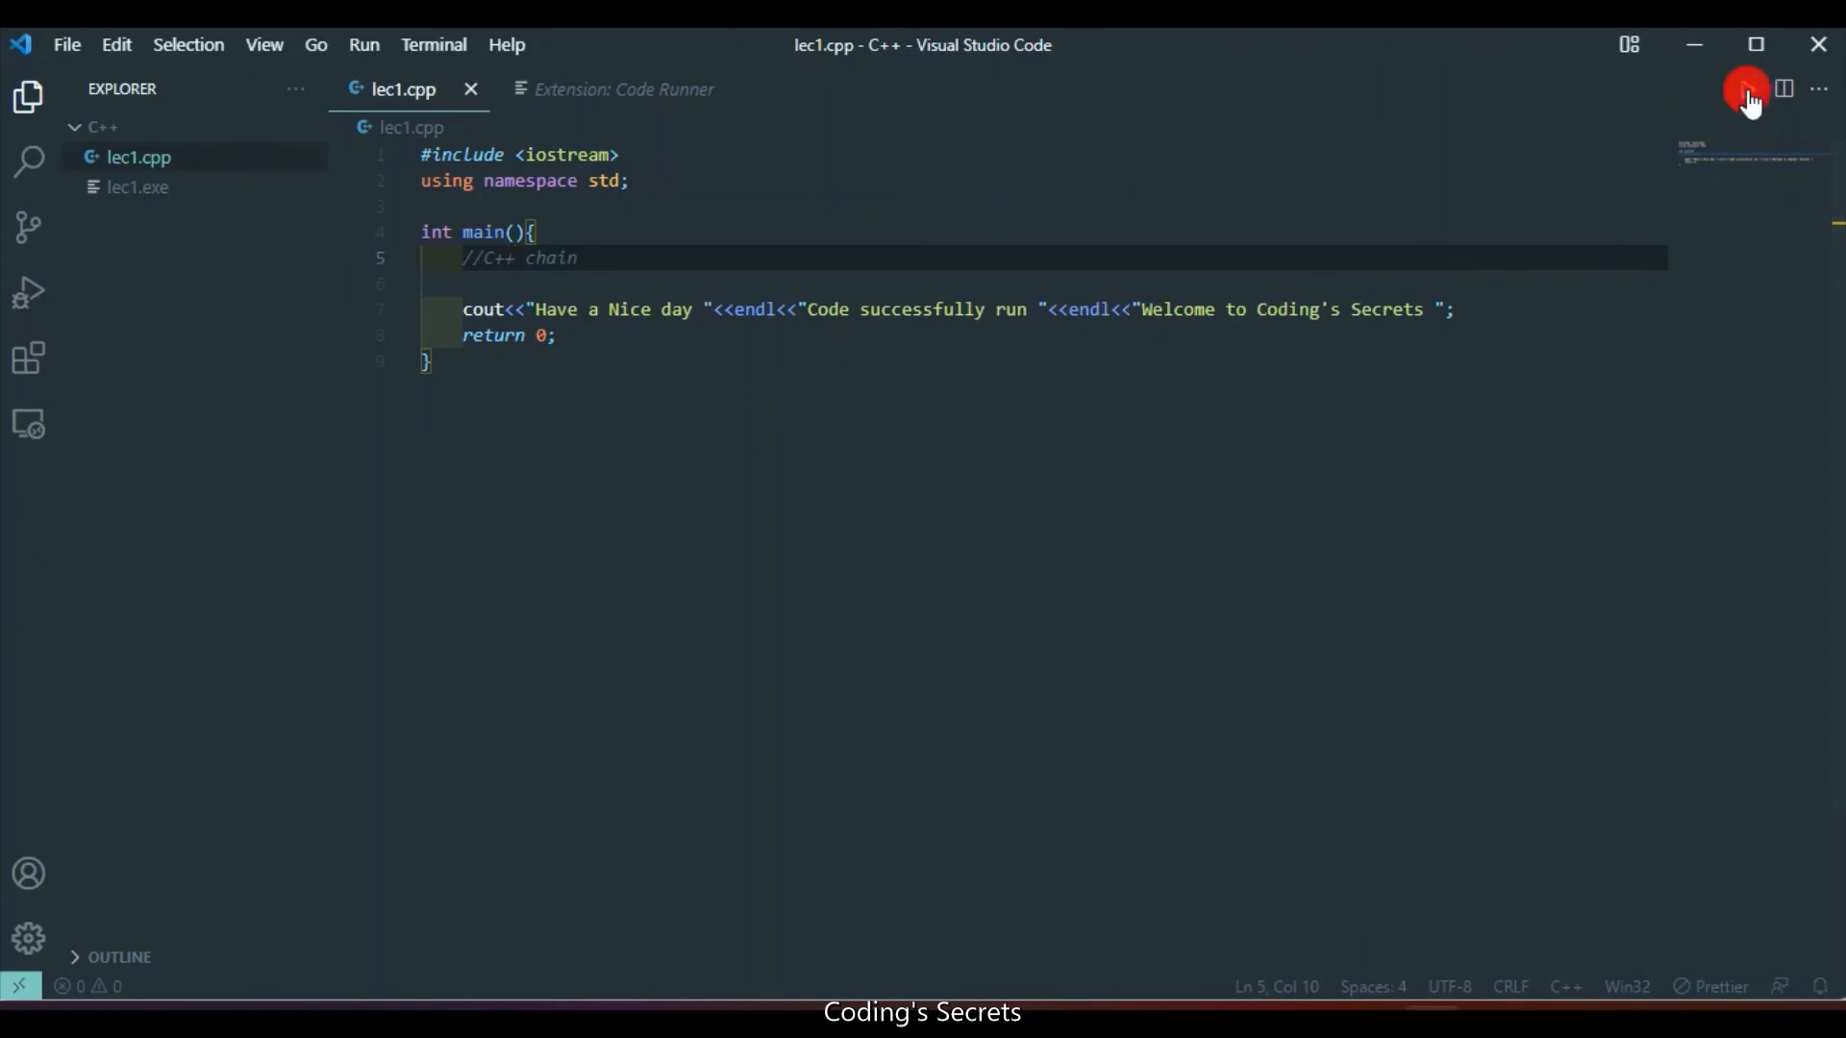